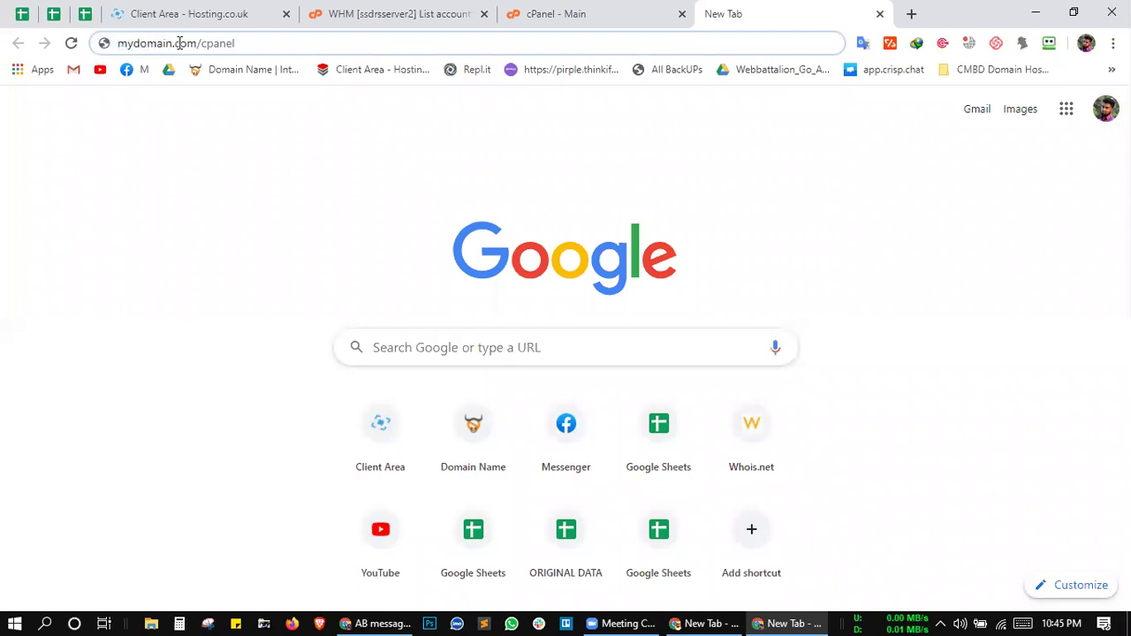
Step: Replace the placeholder domain with the site's real domain and load its /cpanel address
left_click_drag(203, 43, 255, 43)
left_click(263, 42)
left_click_drag(171, 43, 83, 43)
type("alamgirhko")
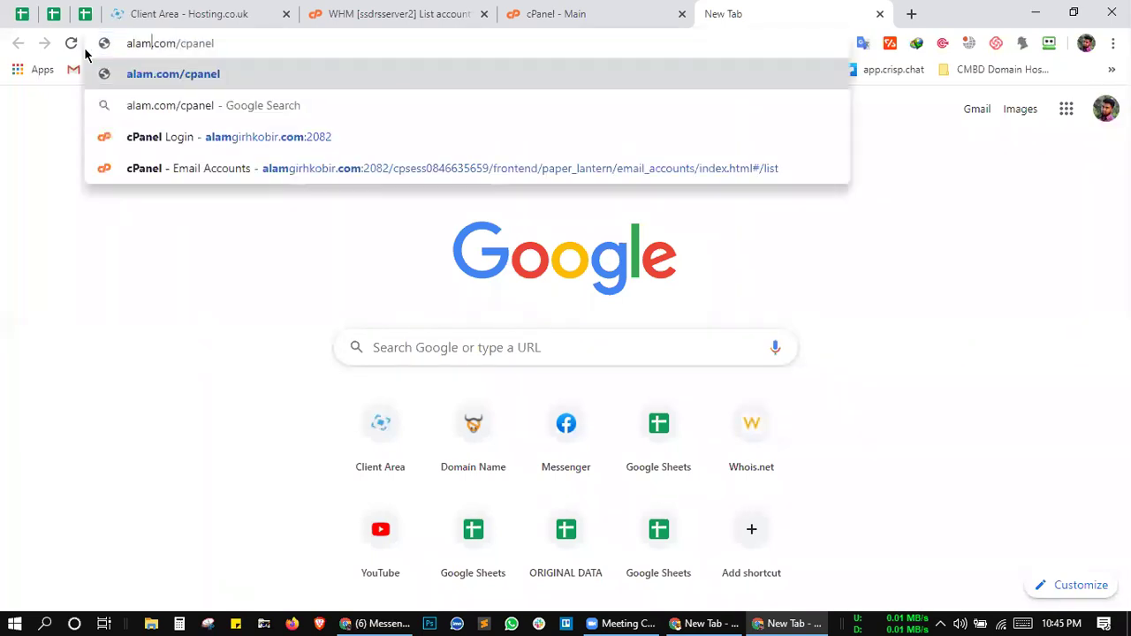
type("bir")
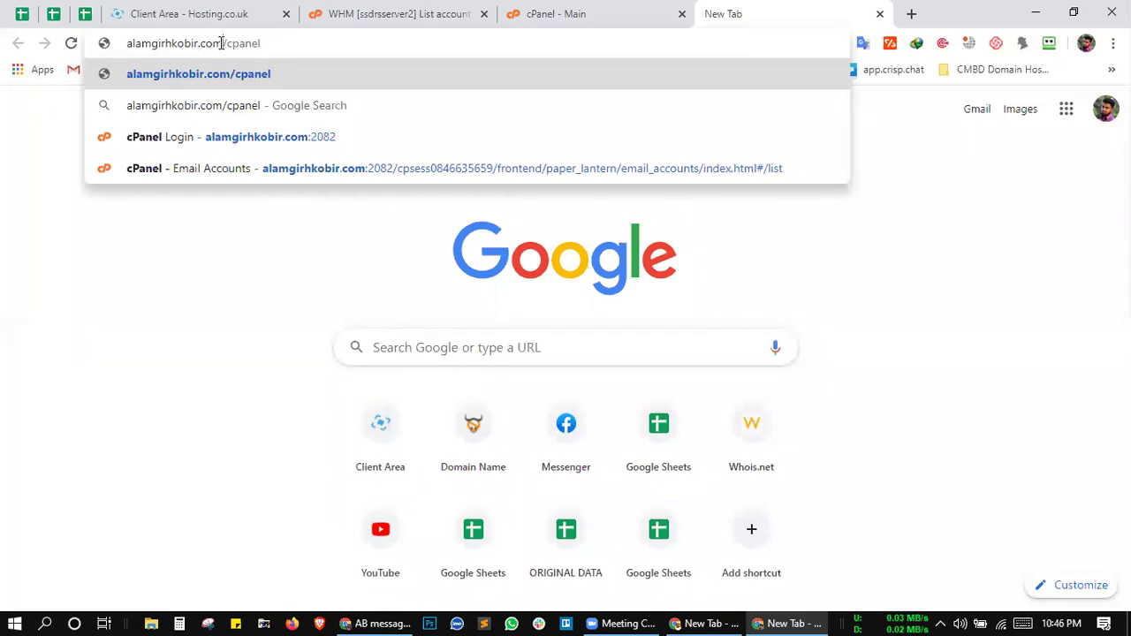
left_click_drag(221, 43, 127, 43)
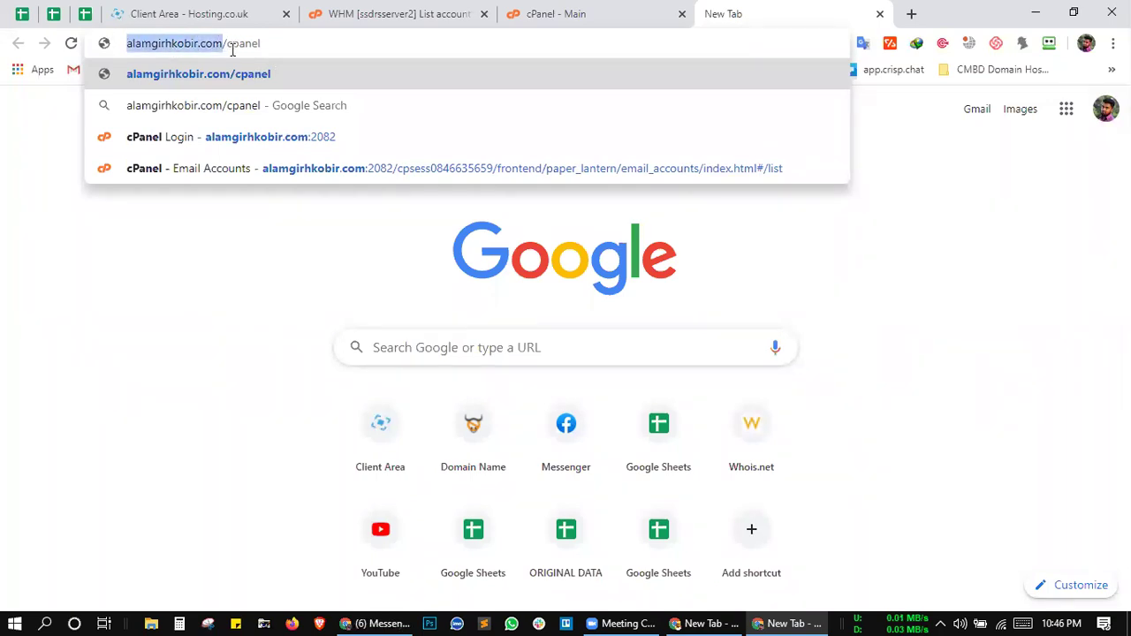
left_click(293, 39)
key("Return")
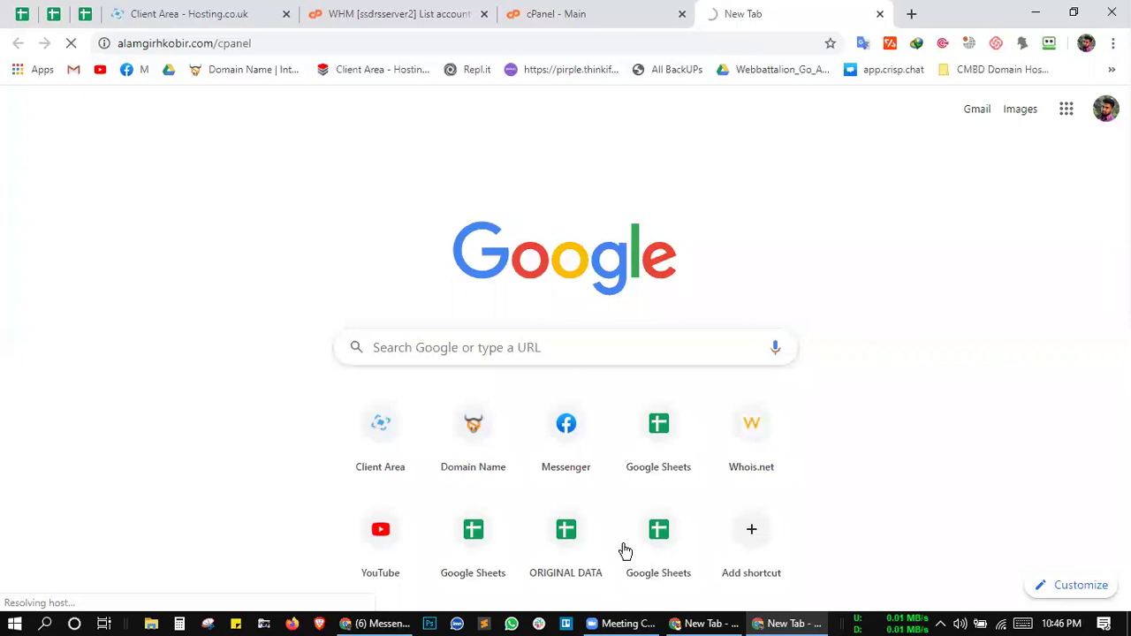
Step: Retry the unreachable /cpanel page, then start a new blank browser tab
left_click(651, 619)
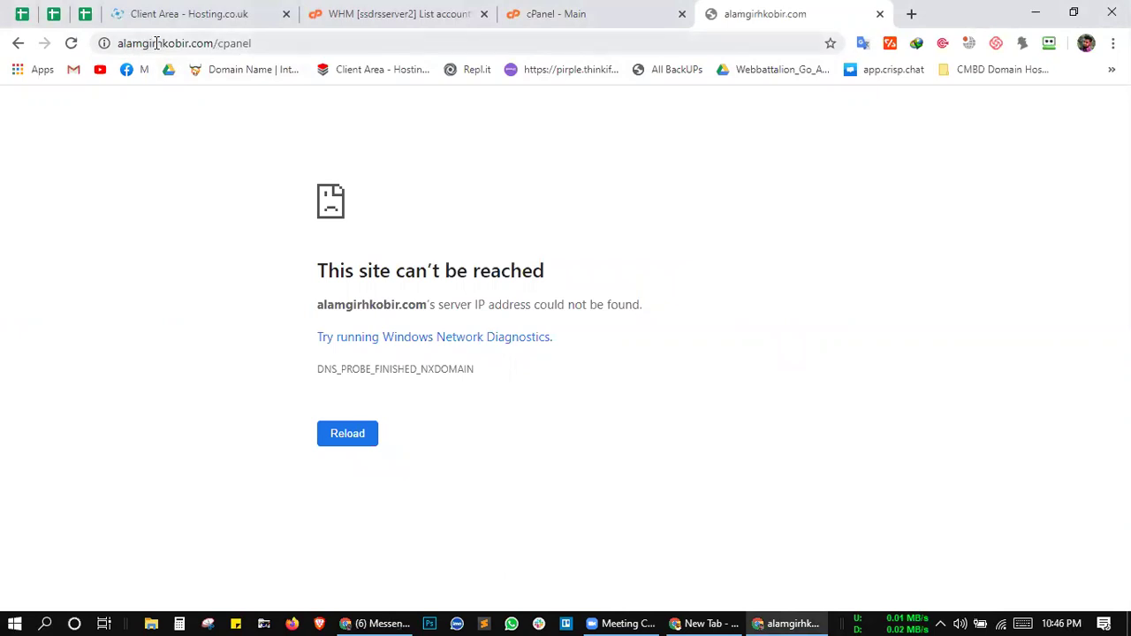
left_click(265, 41)
key("Return")
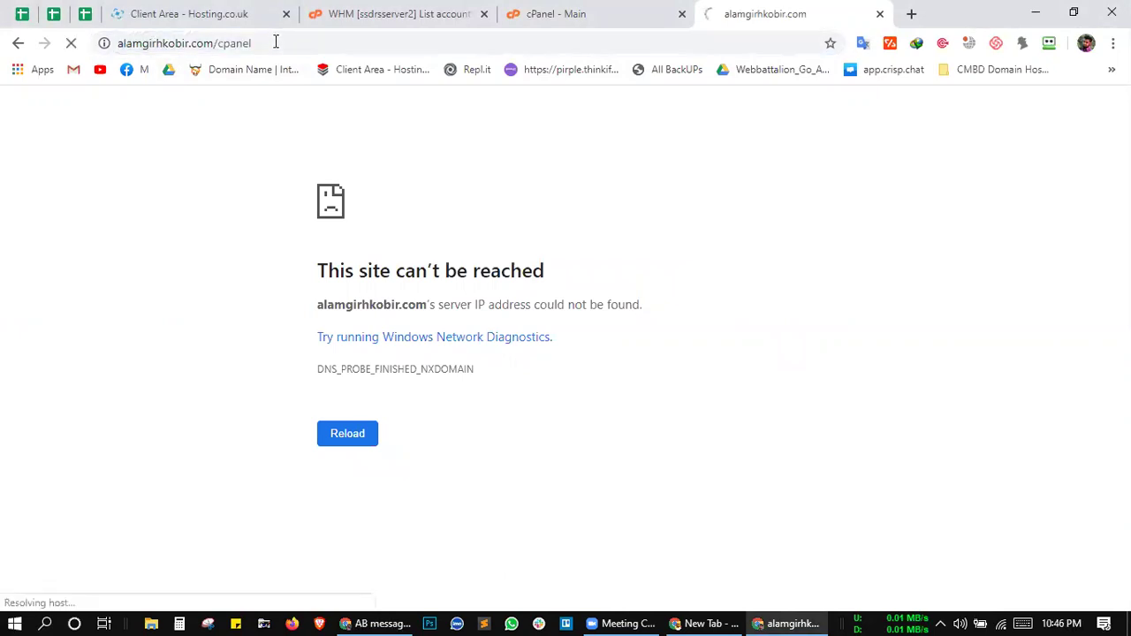
left_click(639, 10)
left_click(789, 7)
left_click(911, 14)
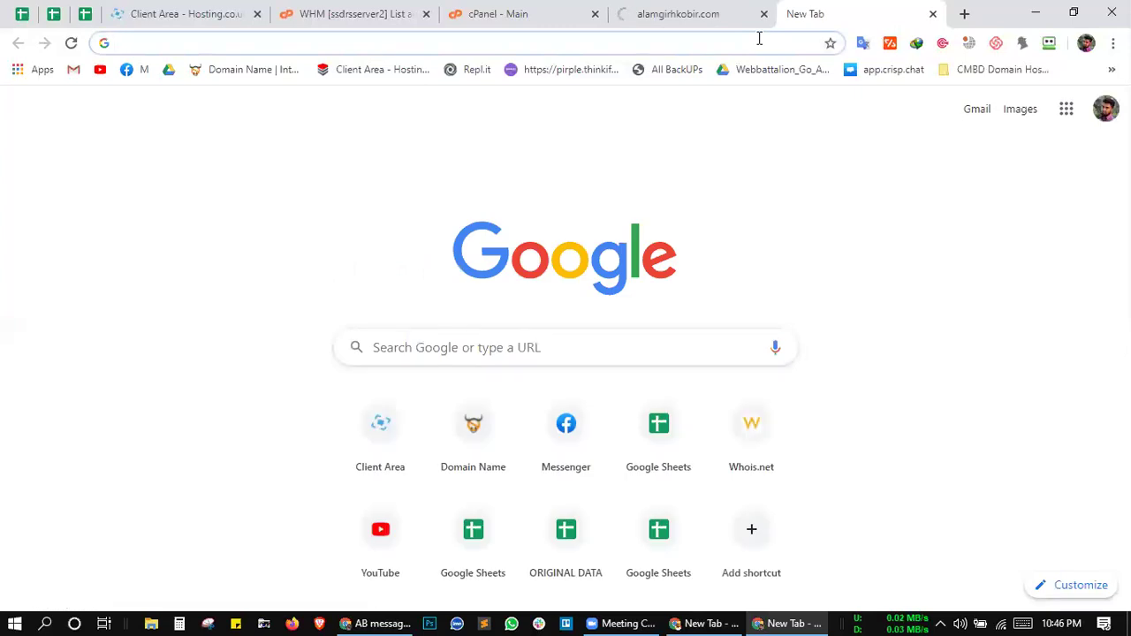
Step: Load the site's domain on port 2082, correcting the mistyped 2083 port
type("alamgir")
key("BackSpace")
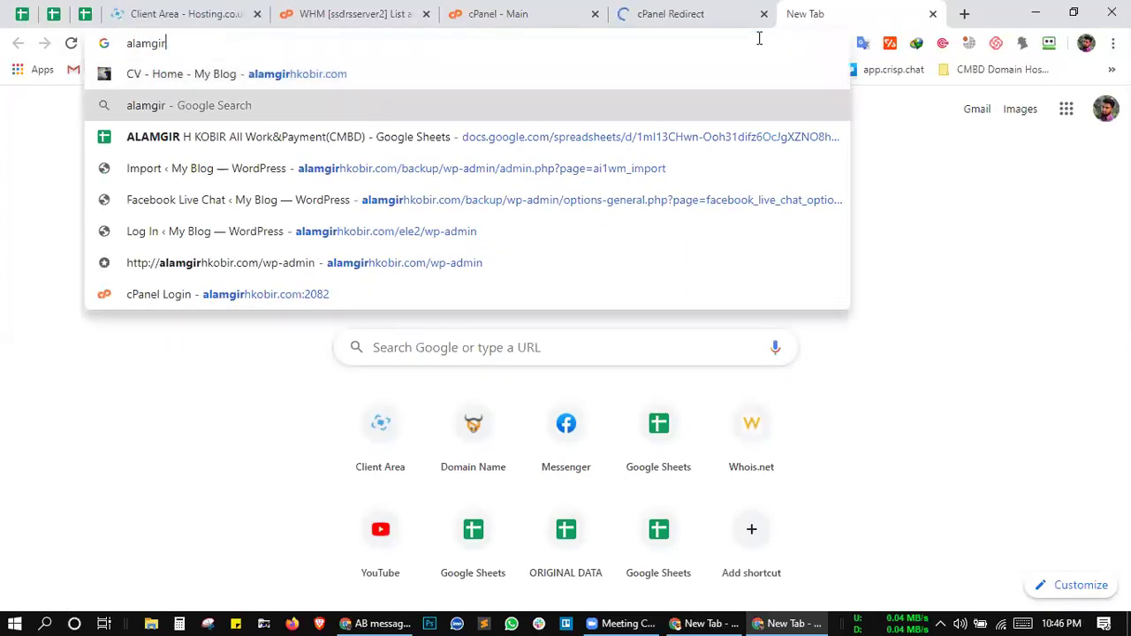
type("h")
key("Right")
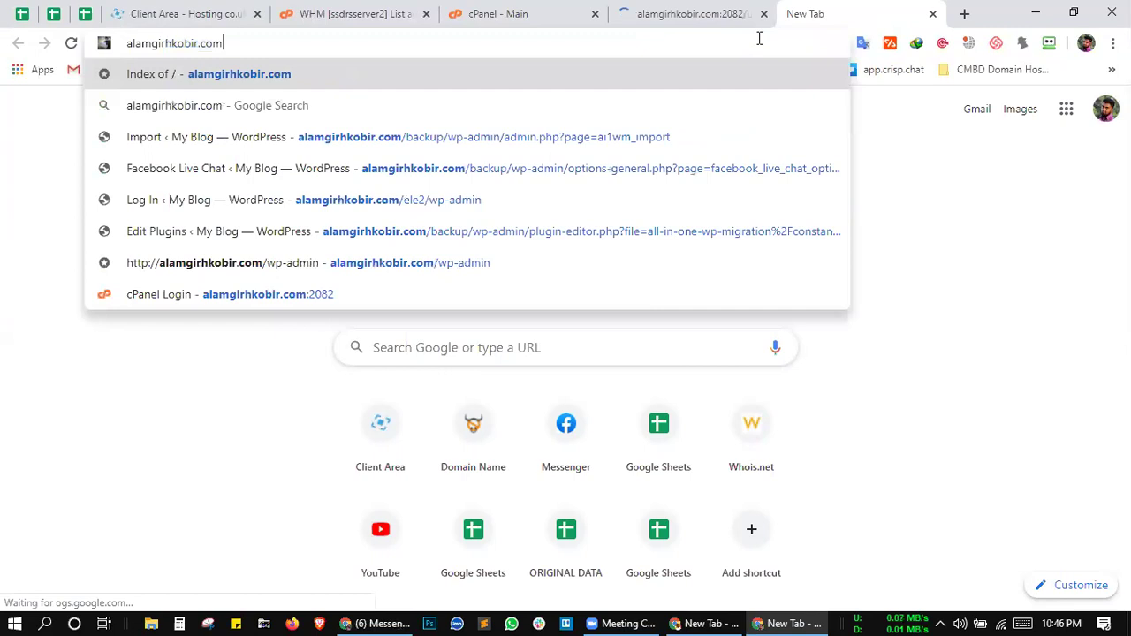
type(":")
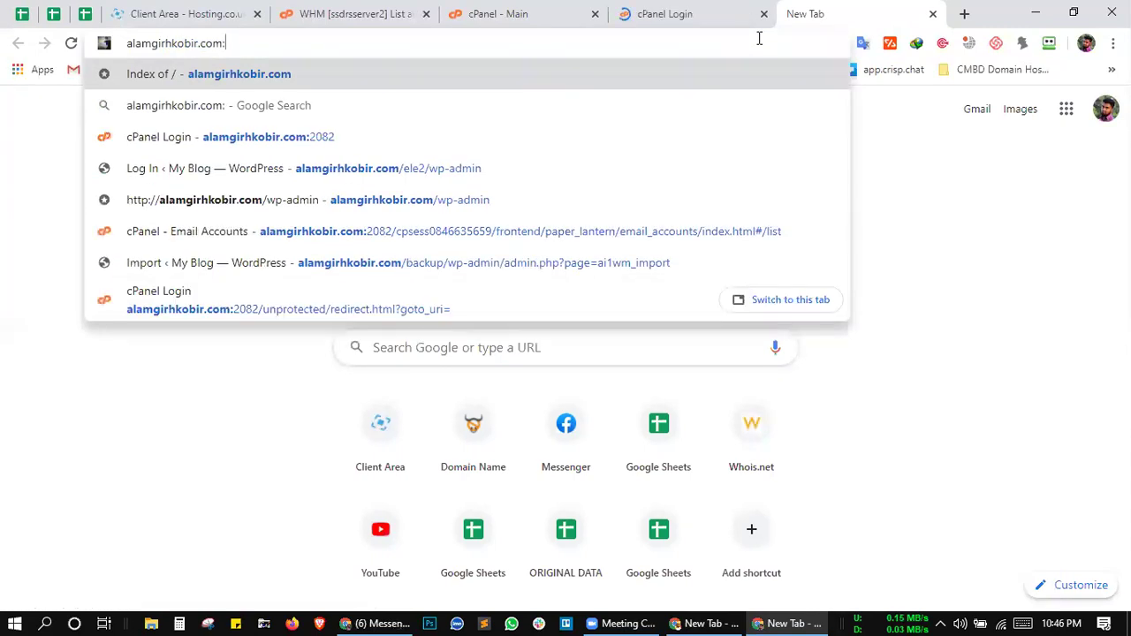
type("208")
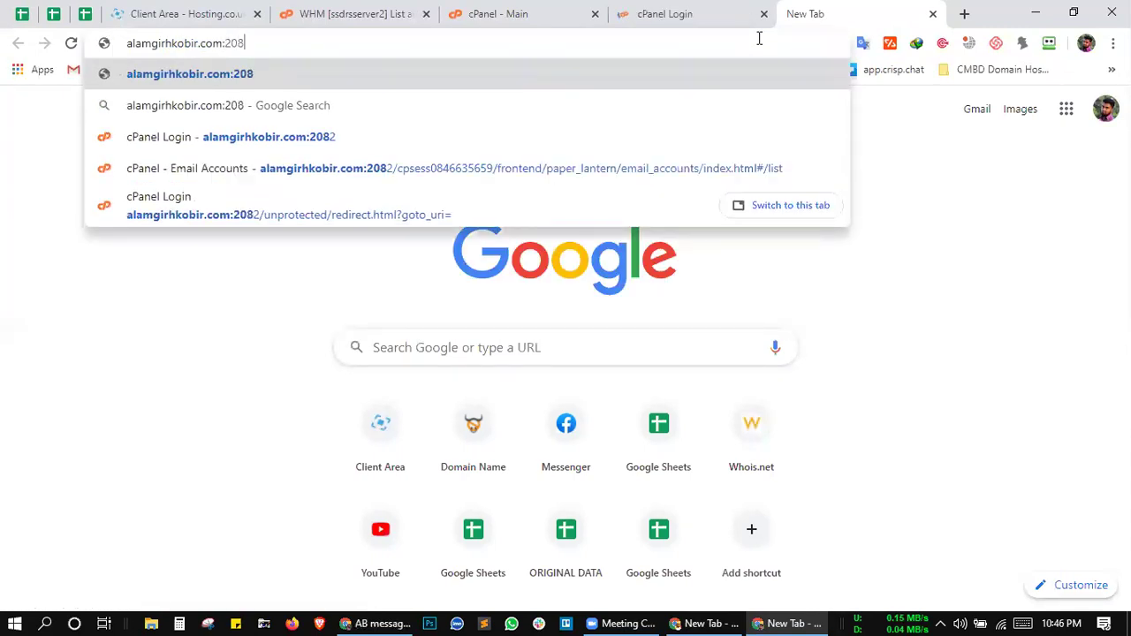
type("3")
key("BackSpace")
type("2")
key("Return")
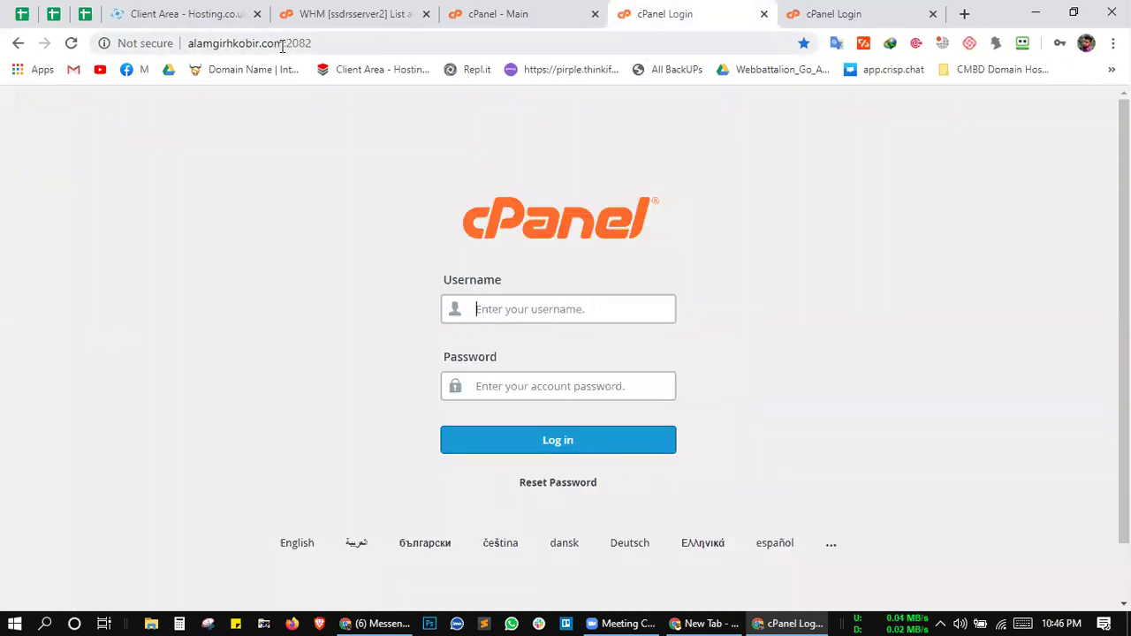
Step: Compare the port 2082 address with the other cPanel login tab's address
left_click_drag(284, 44, 321, 39)
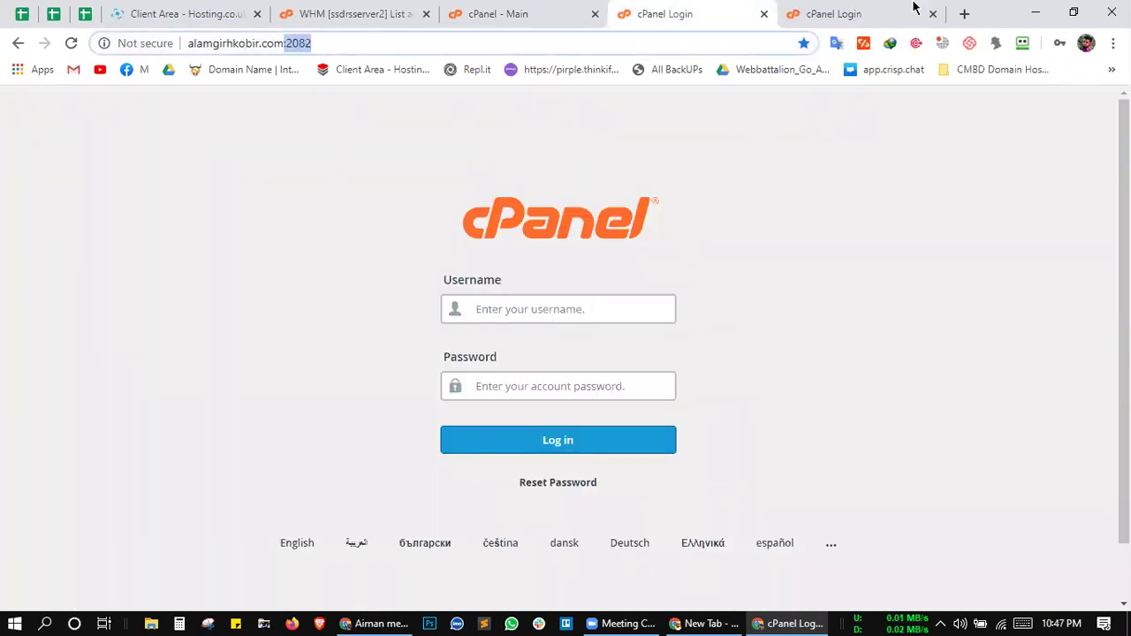
left_click(871, 14)
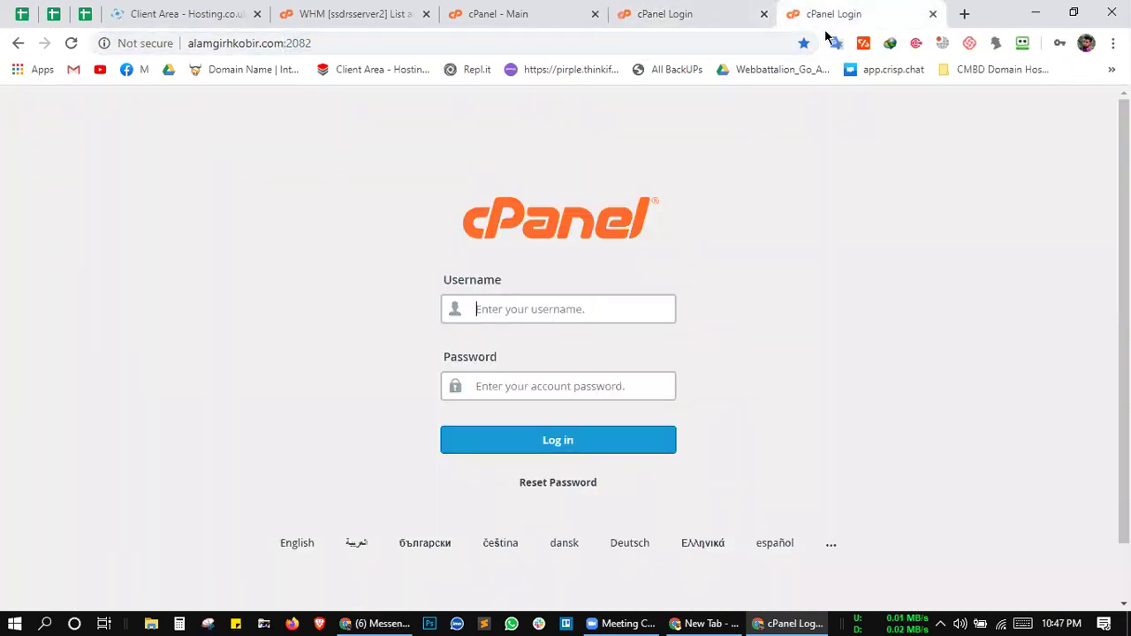
left_click(316, 44)
left_click(318, 45)
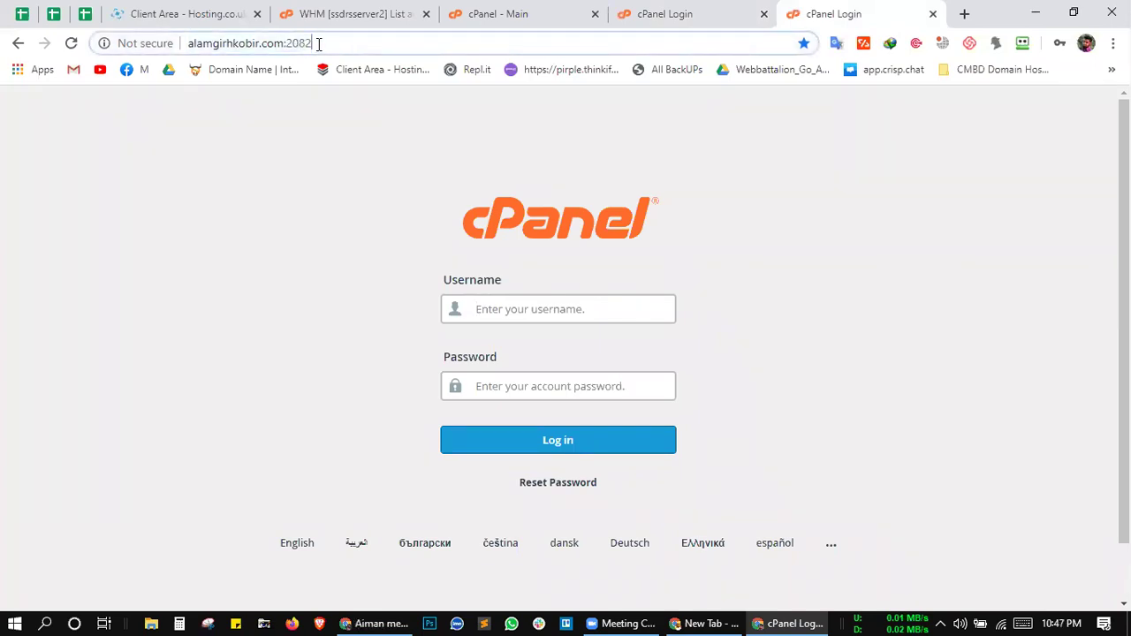
double_click(299, 43)
left_click(300, 42)
left_click(625, 623)
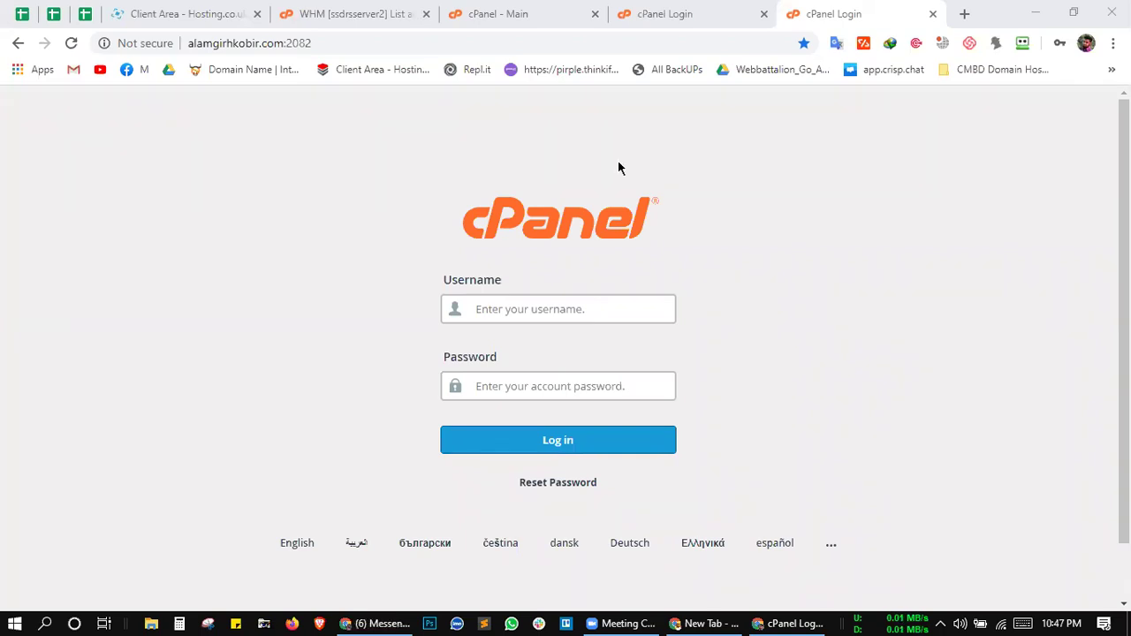
Step: On the other cPanel login tab, look over the saved logins and form labels
left_click(756, 224)
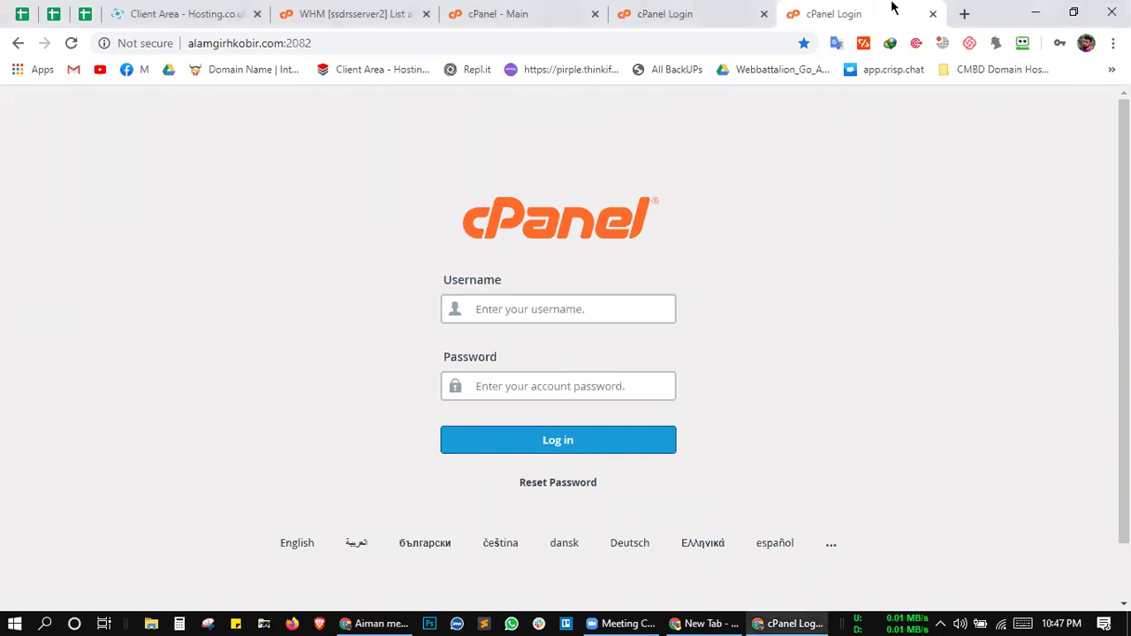
left_click(653, 11)
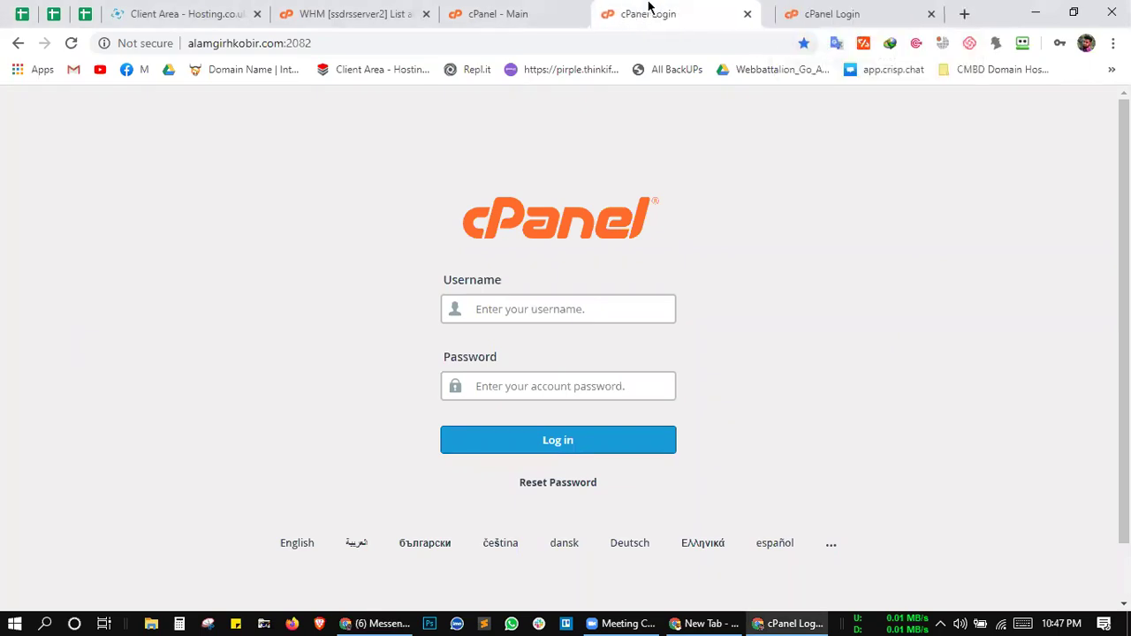
left_click(533, 306)
left_click(766, 307)
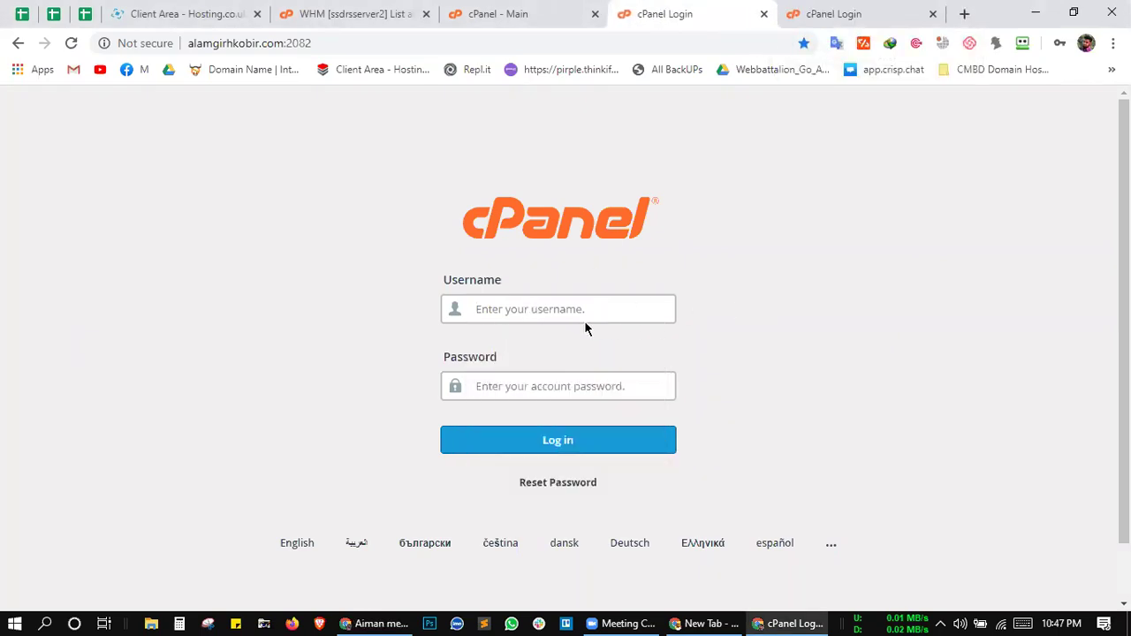
left_click(539, 312)
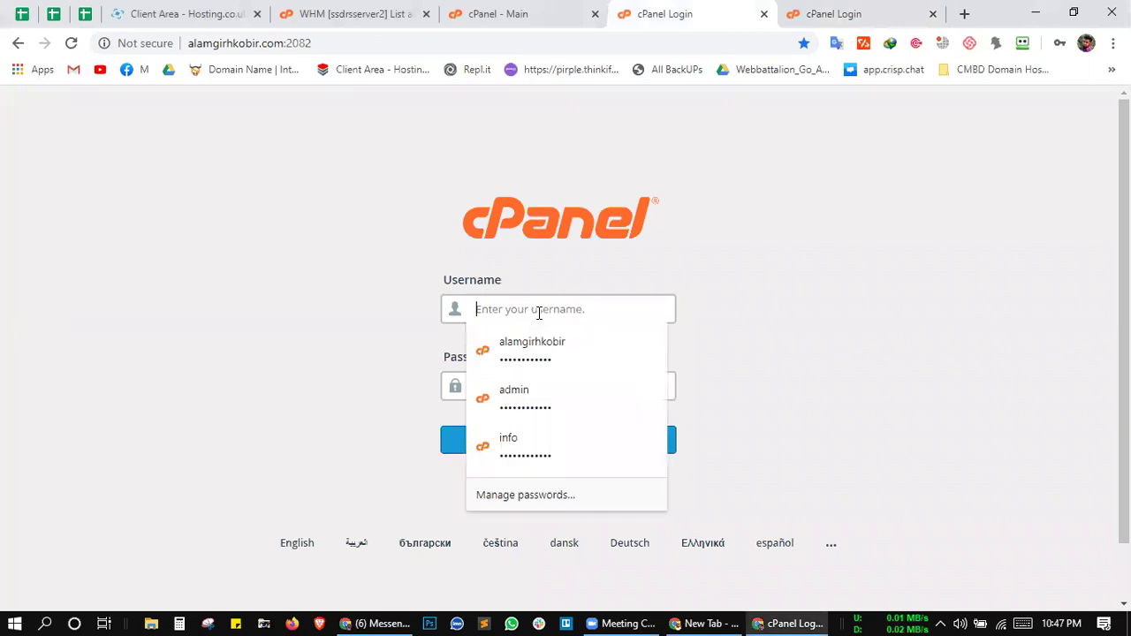
left_click_drag(359, 363, 480, 391)
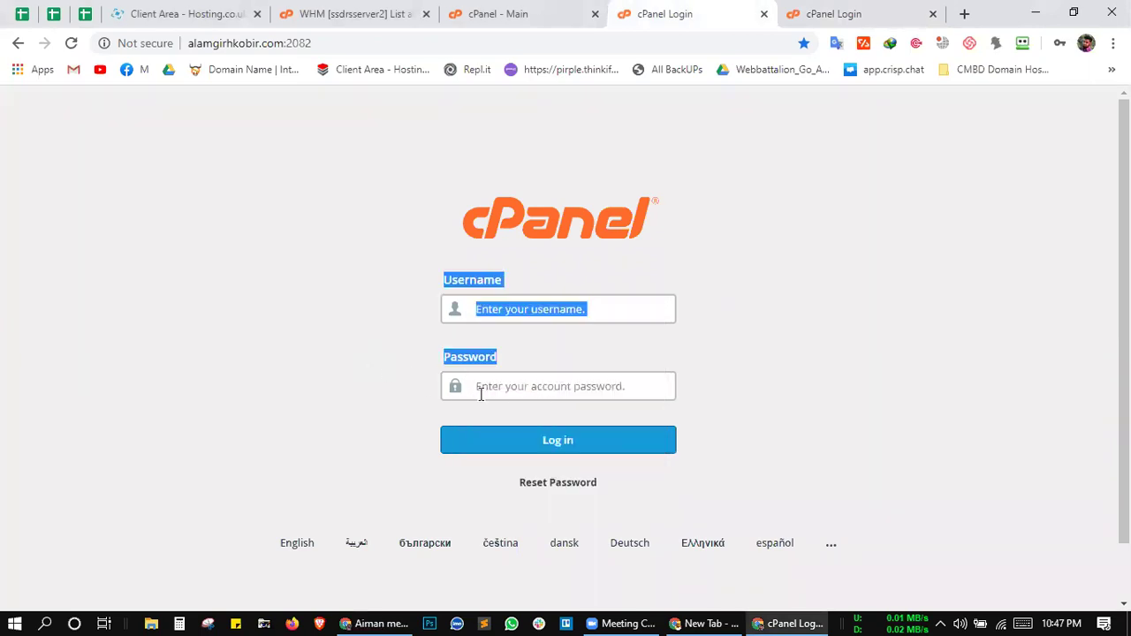
left_click(752, 392)
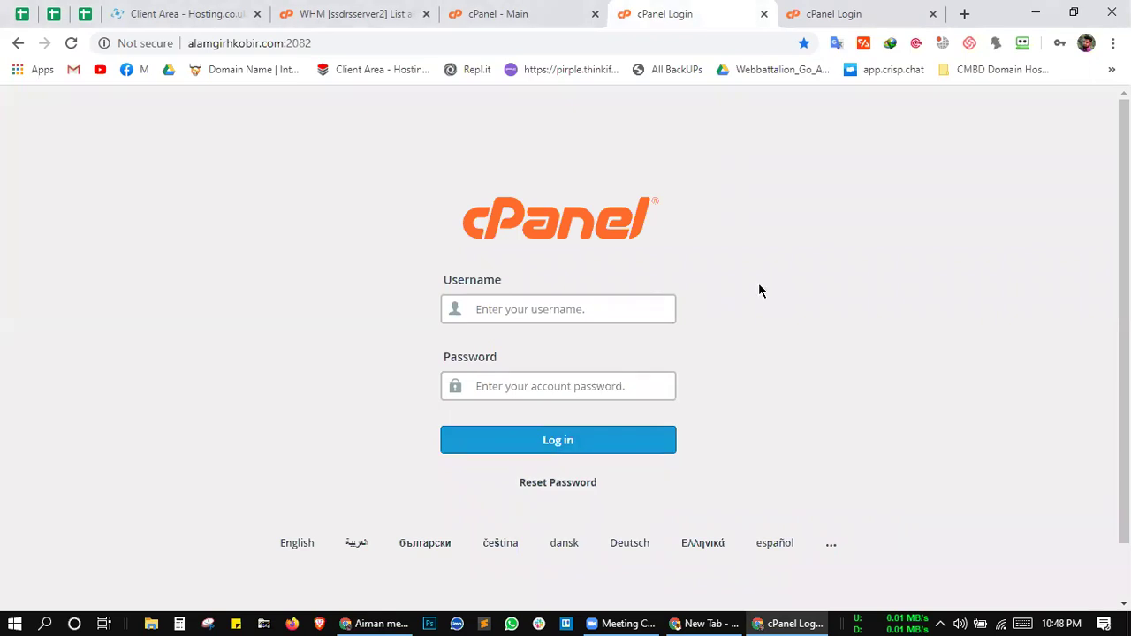
Step: Translate the login form labels, then switch to the logged-in cPanel dashboard tab
left_click(575, 309)
left_click_drag(392, 336, 508, 396)
left_click(506, 389)
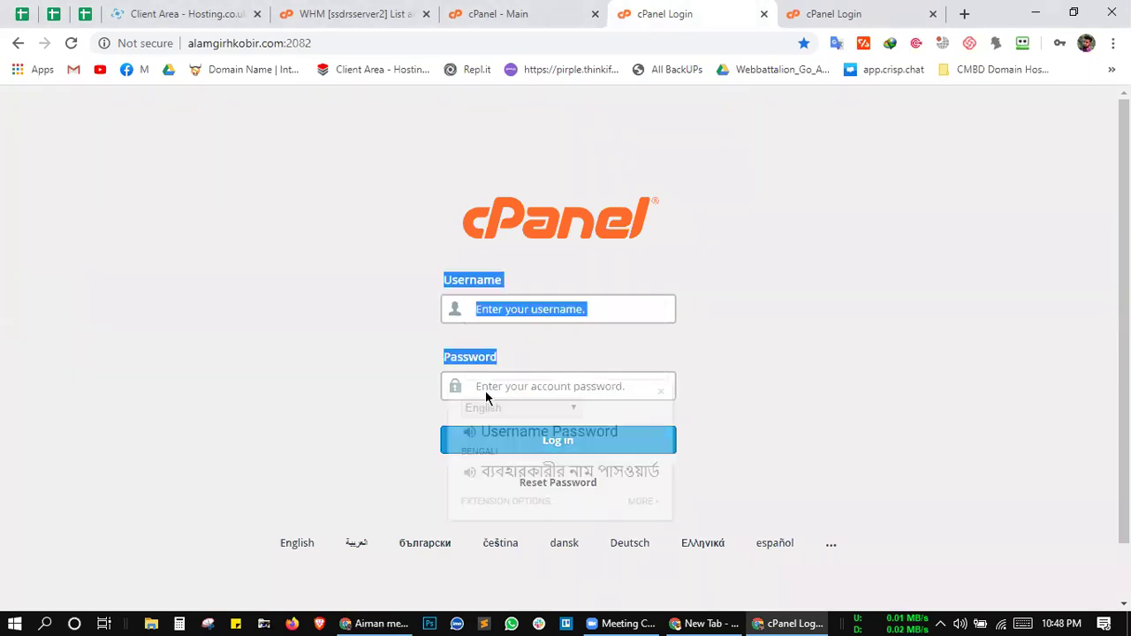
left_click(316, 357)
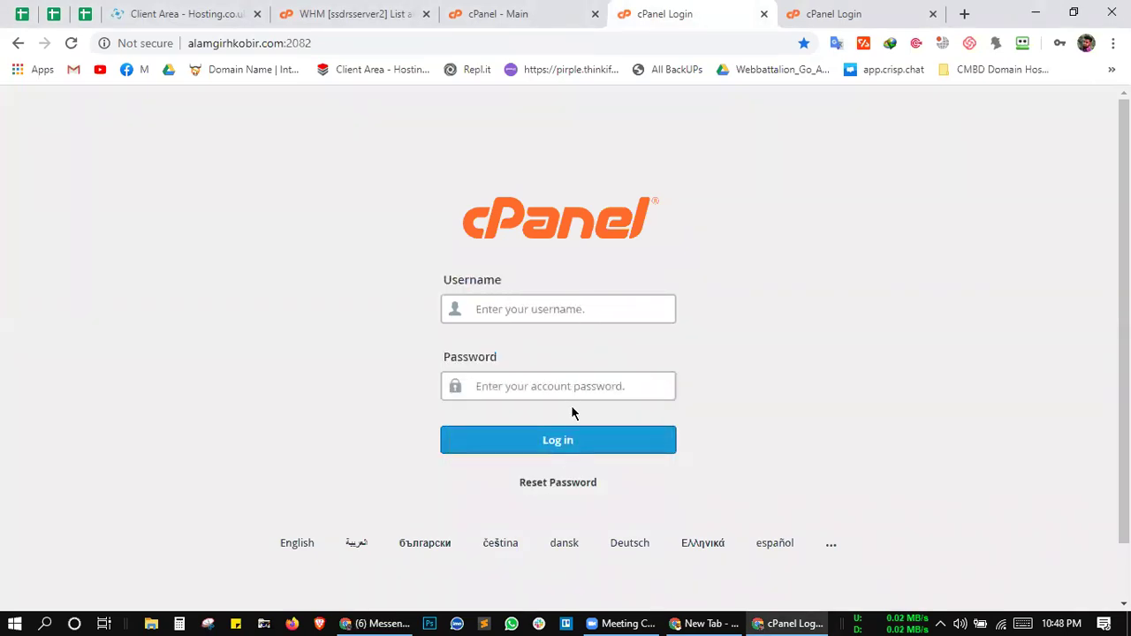
left_click(515, 12)
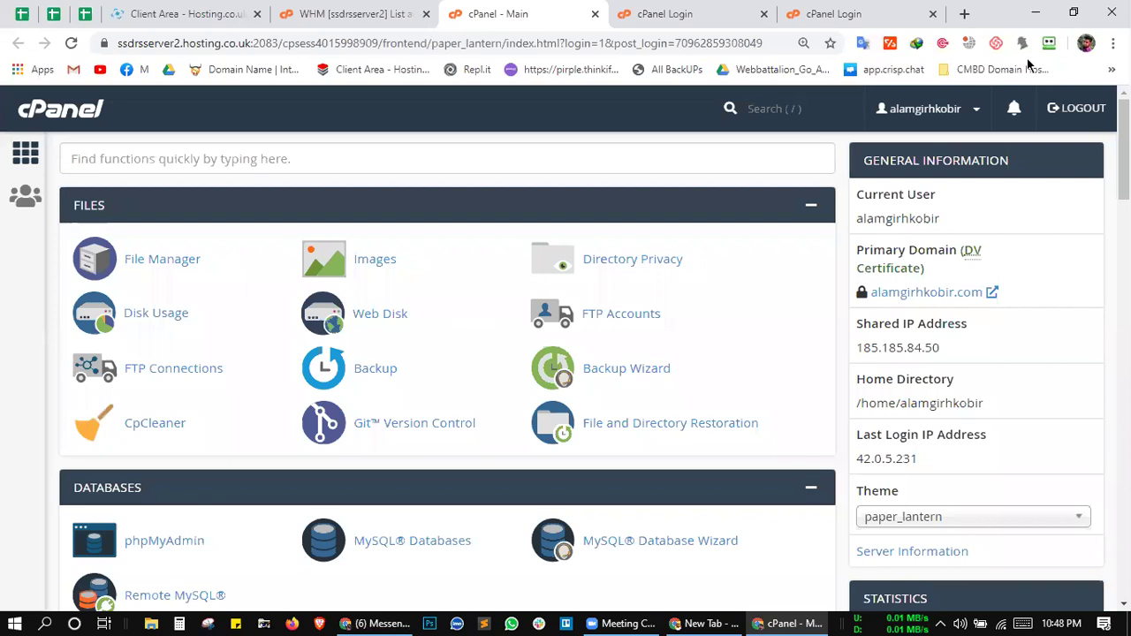
left_click(623, 615)
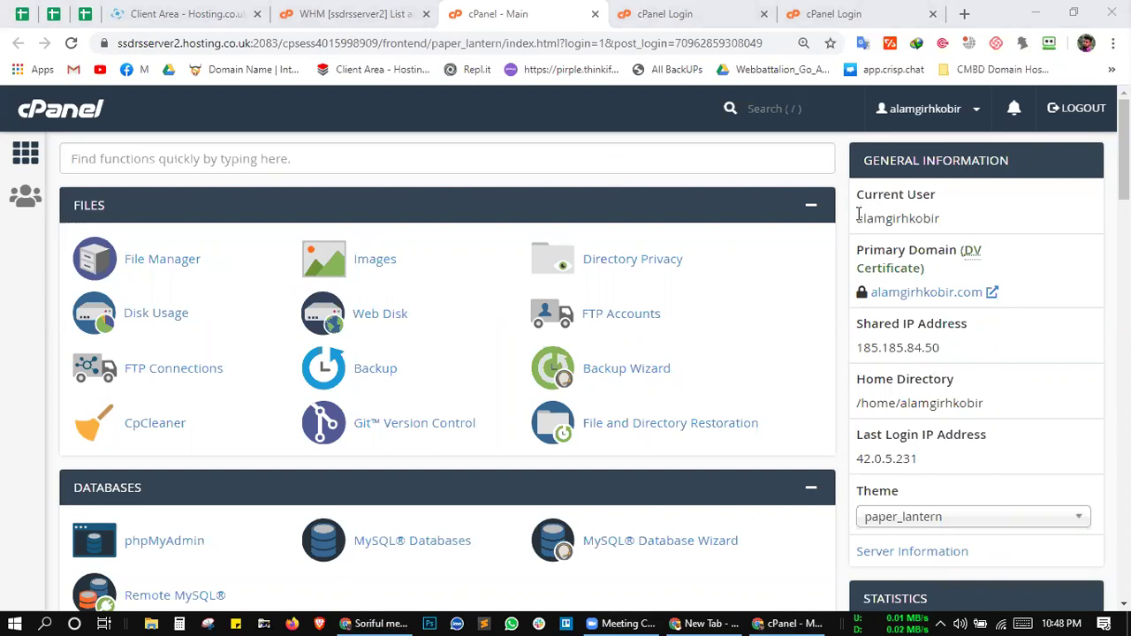
left_click_drag(857, 214, 972, 215)
left_click(970, 196)
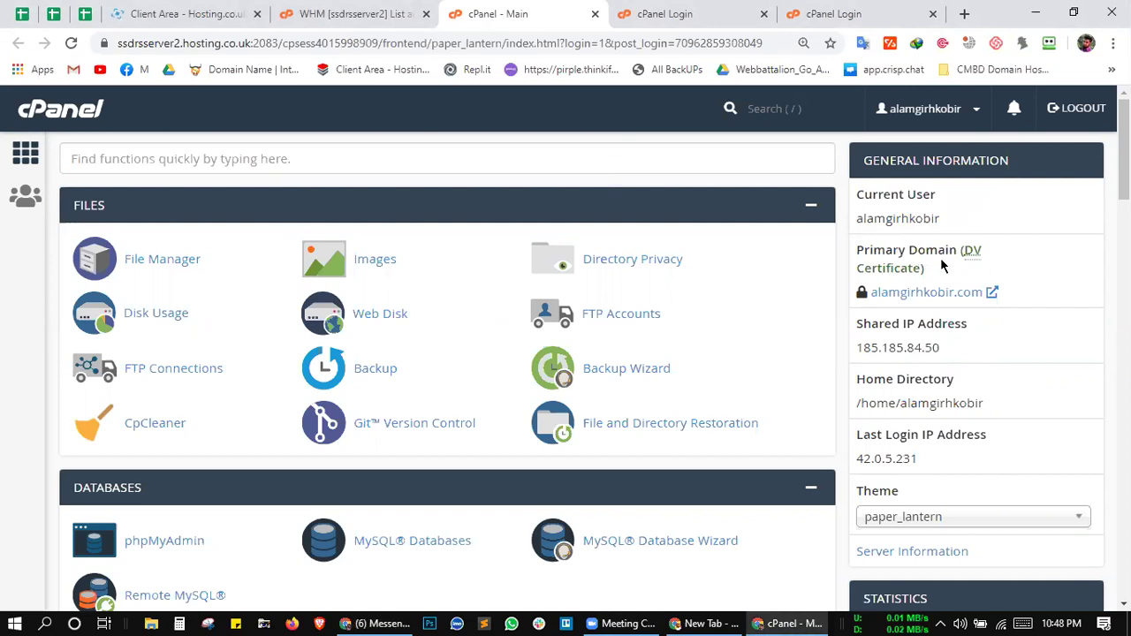
scroll(941, 265, "down", 1)
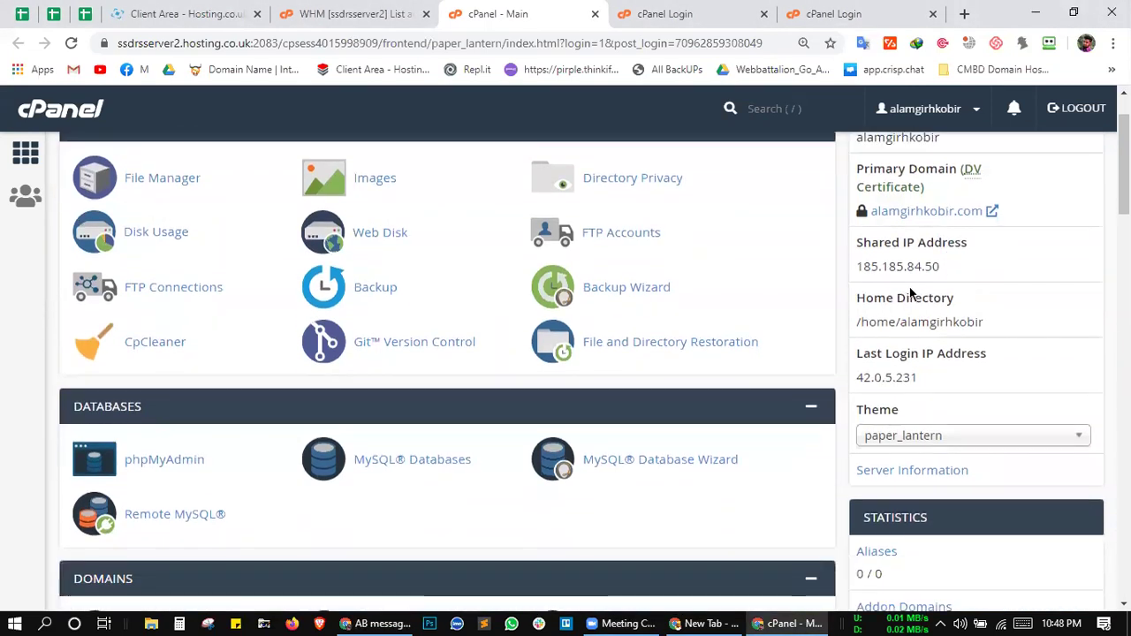
left_click_drag(856, 267, 967, 268)
left_click(960, 291)
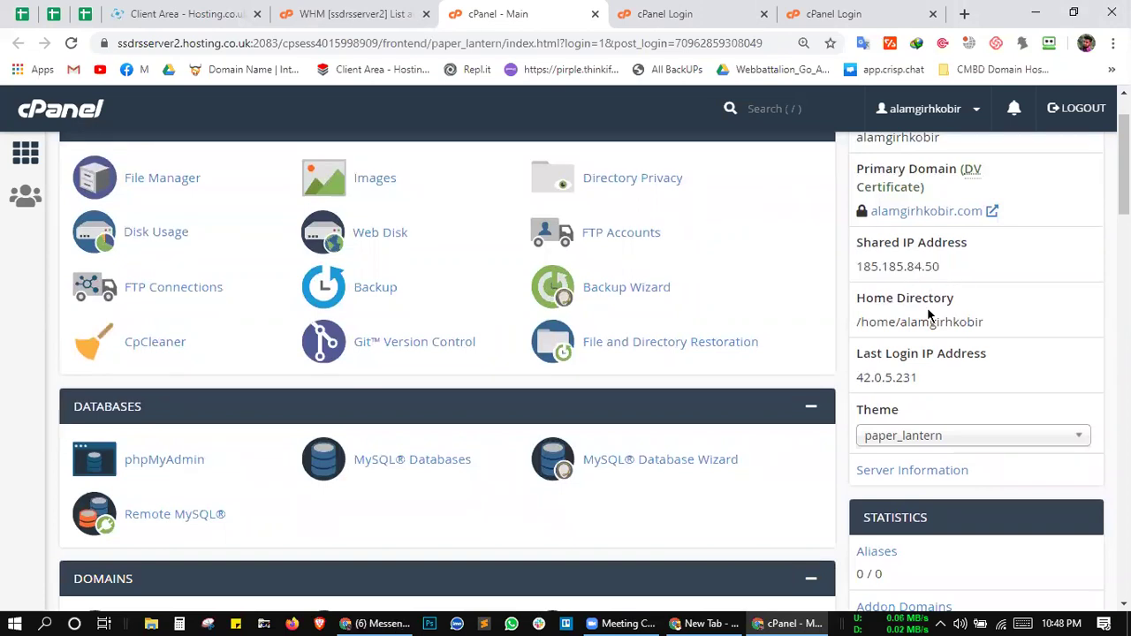
scroll(972, 323, "down", 3)
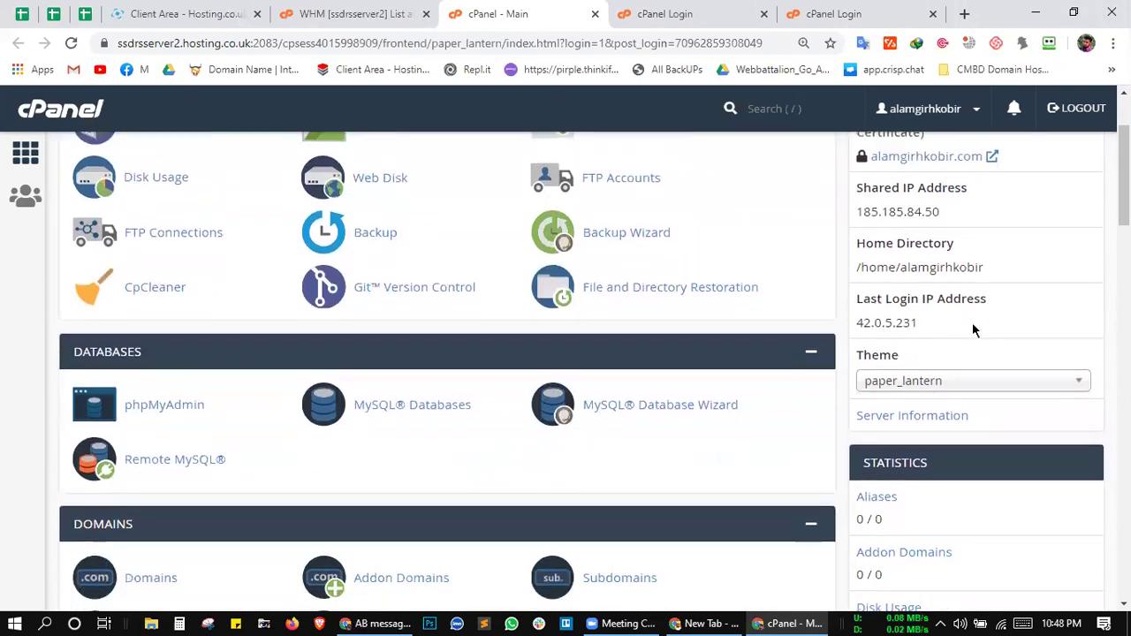
scroll(970, 206, "up", 1)
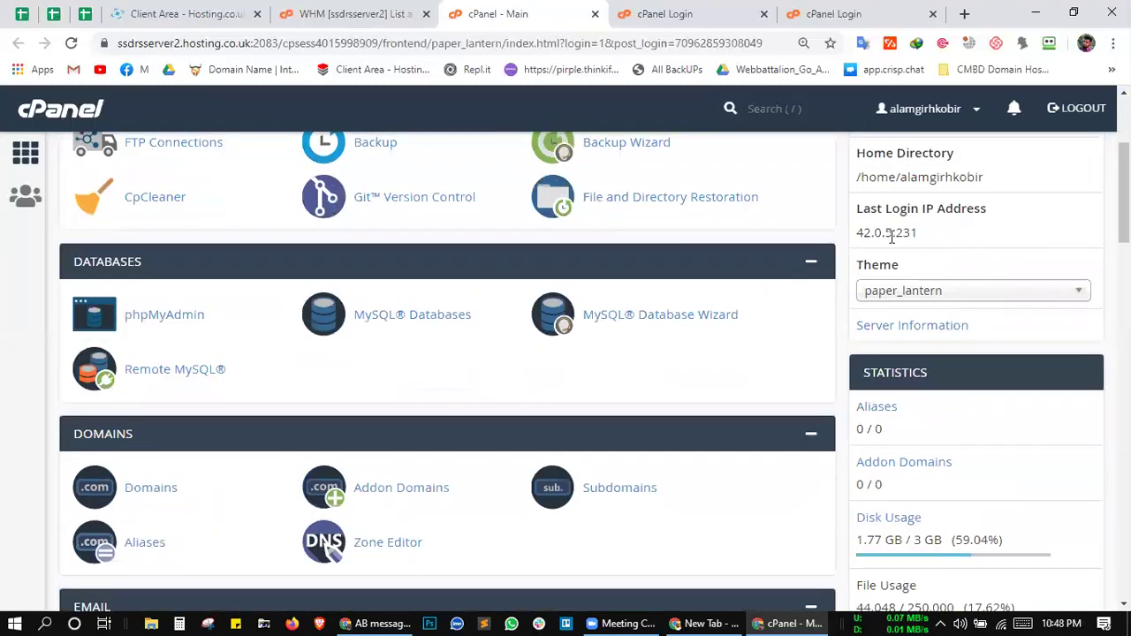
left_click(962, 296)
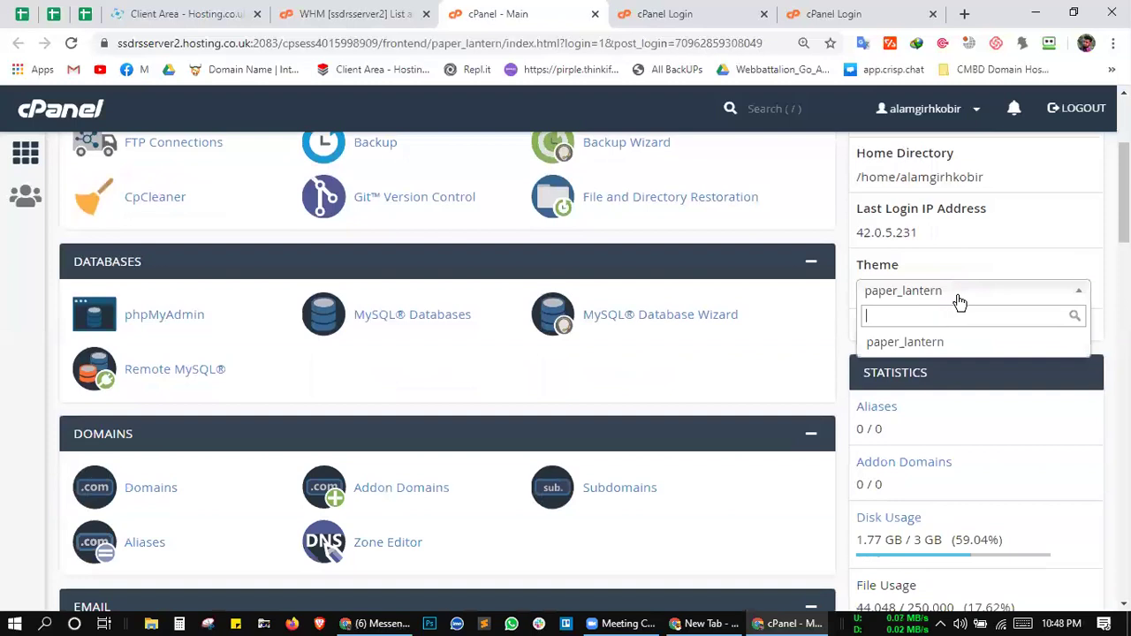
left_click(959, 301)
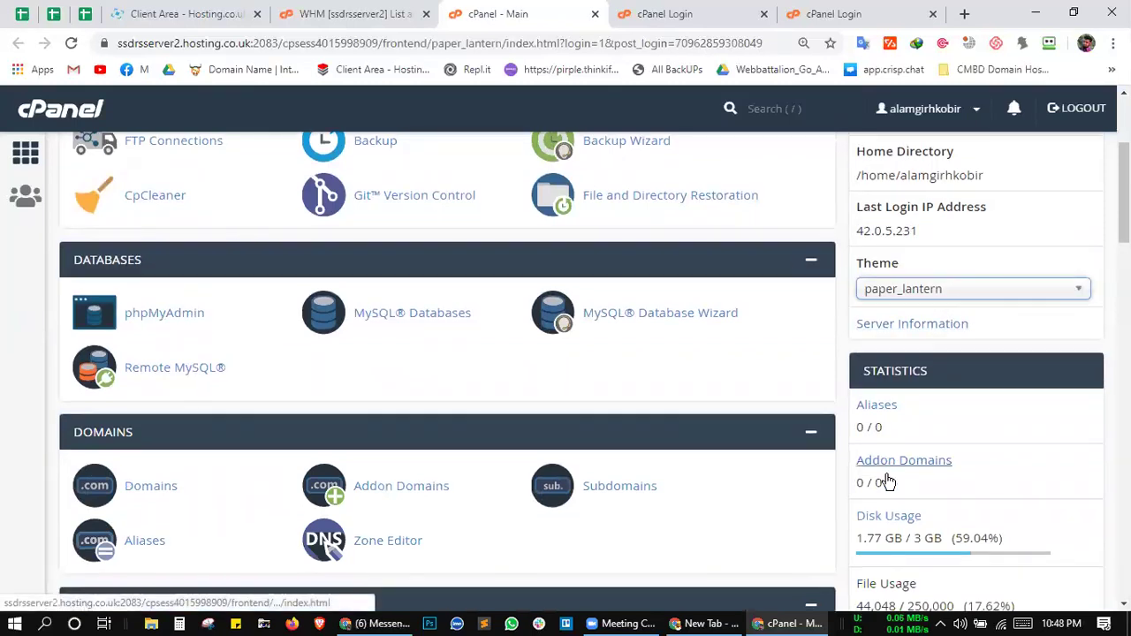
Step: Review the account statistics: disk usage 1.77 GB / 3 GB and unlimited subdomains
scroll(888, 481, "down", 2)
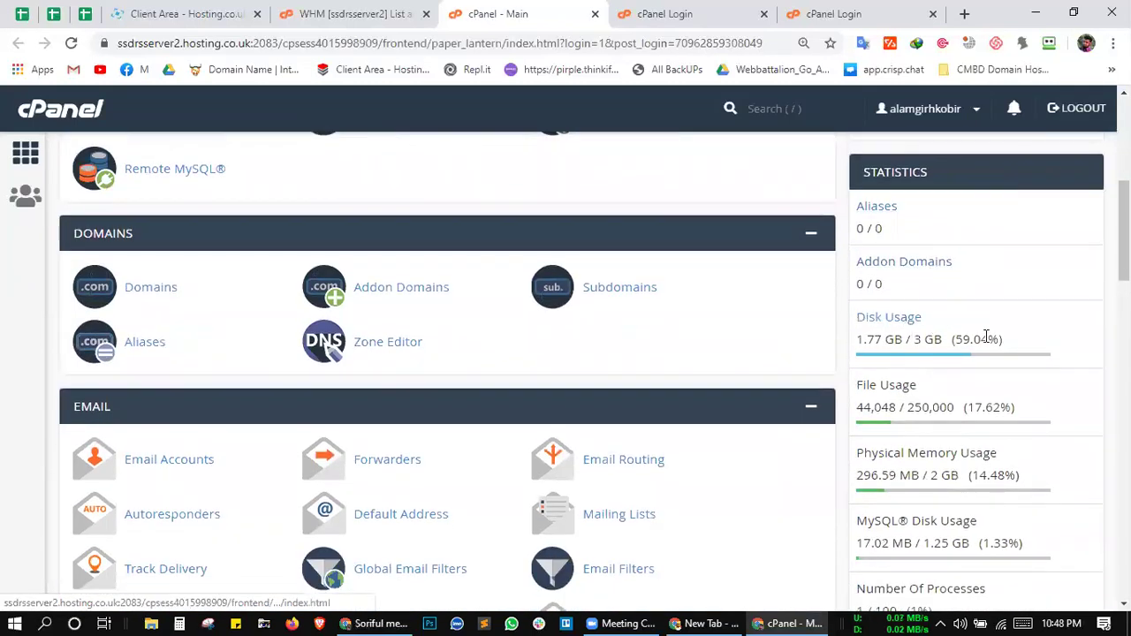
left_click_drag(1015, 344, 858, 342)
left_click(857, 334)
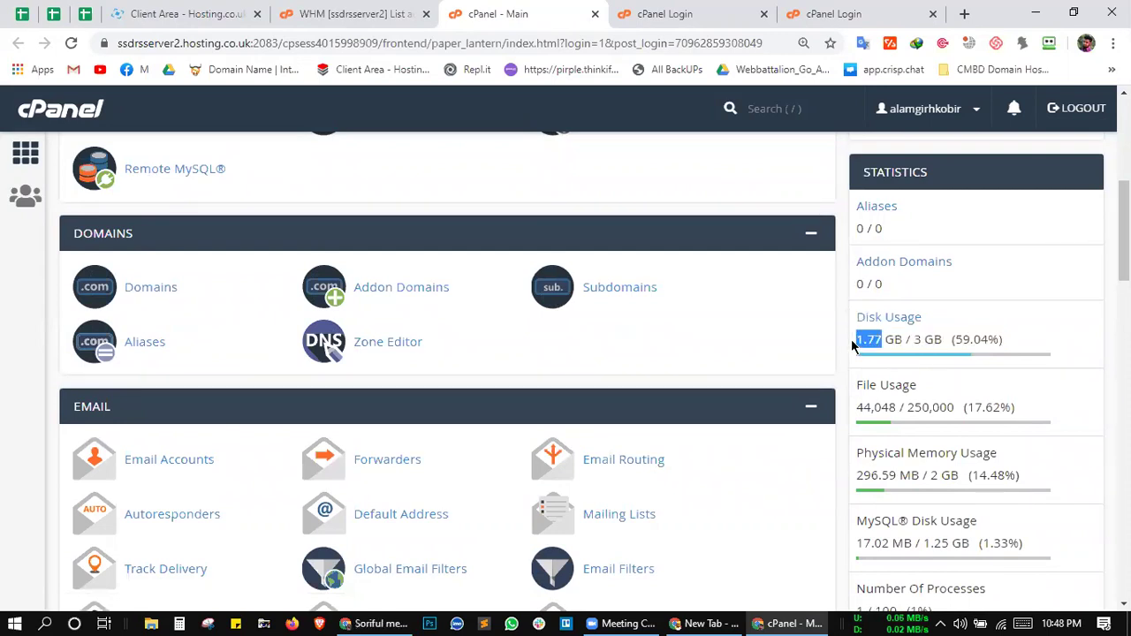
left_click(916, 359)
scroll(904, 407, "down", 1)
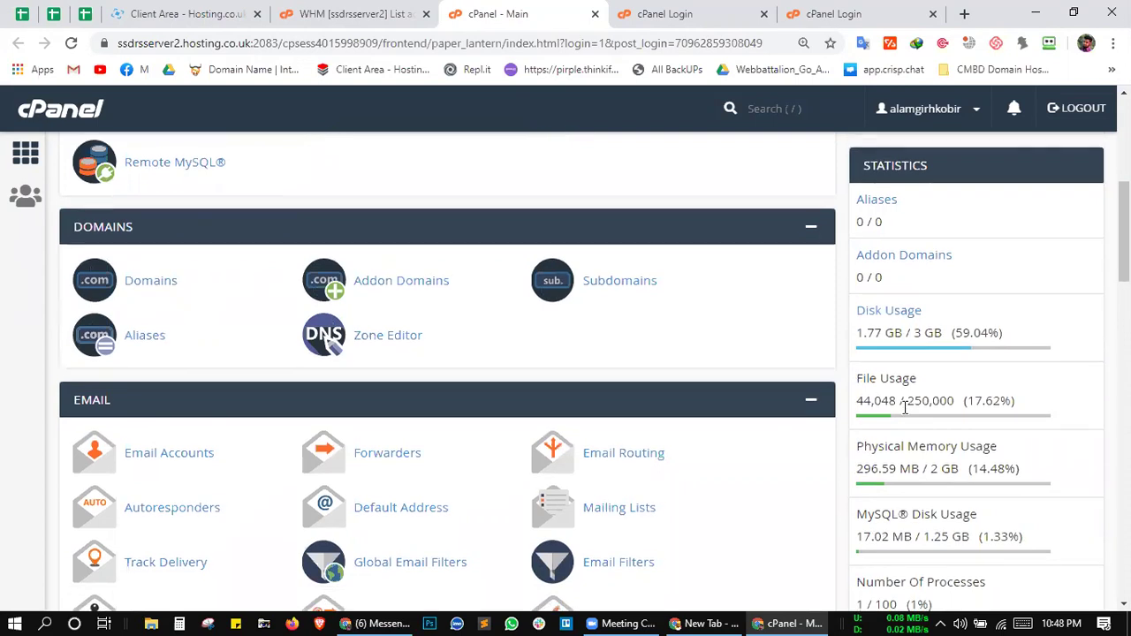
scroll(936, 354, "down", 2)
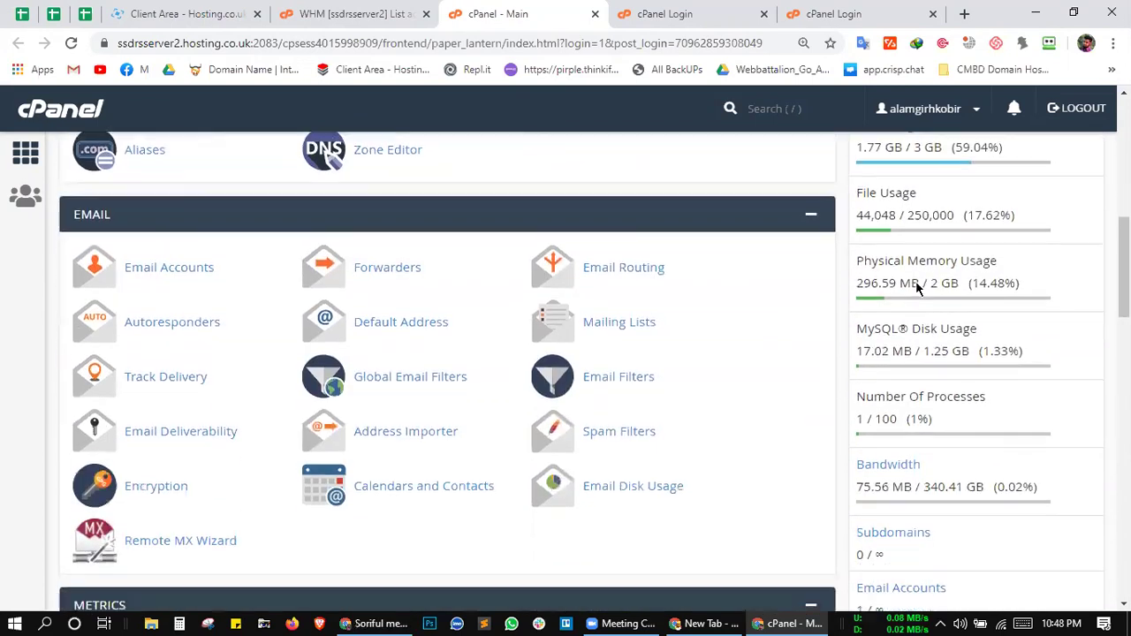
scroll(906, 350, "down", 1)
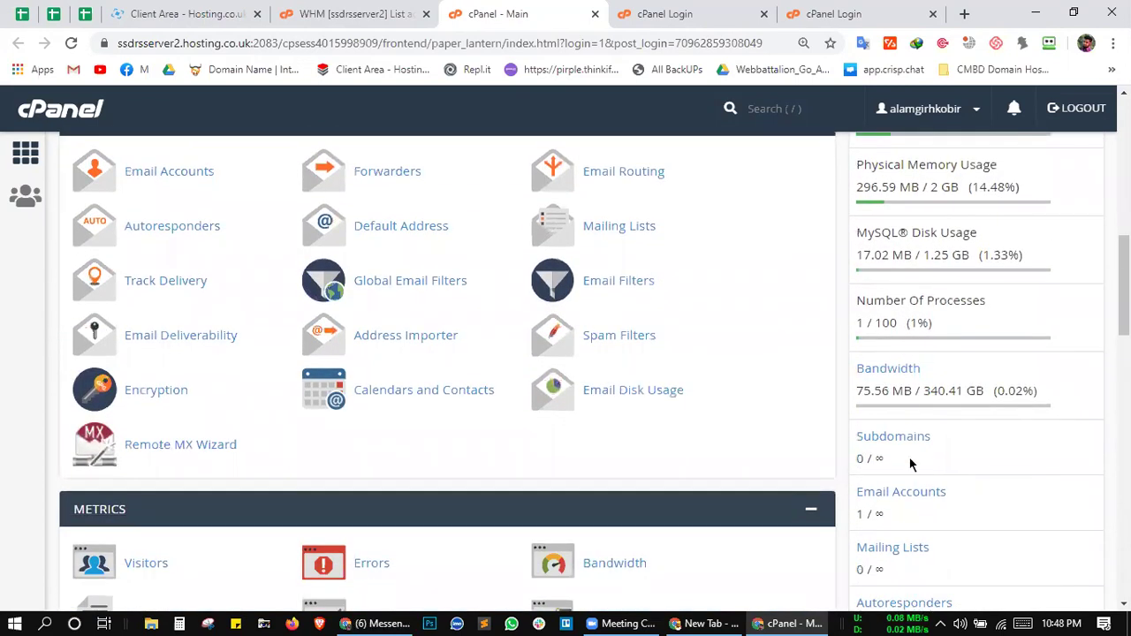
scroll(911, 462, "down", 2)
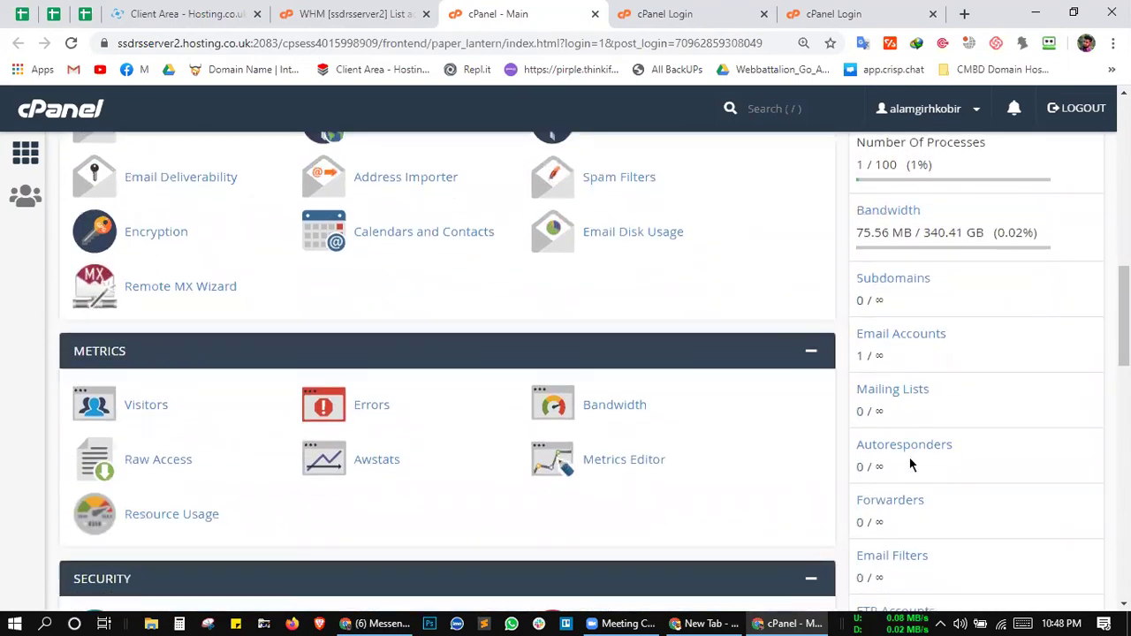
double_click(878, 300)
left_click_drag(877, 301, 891, 324)
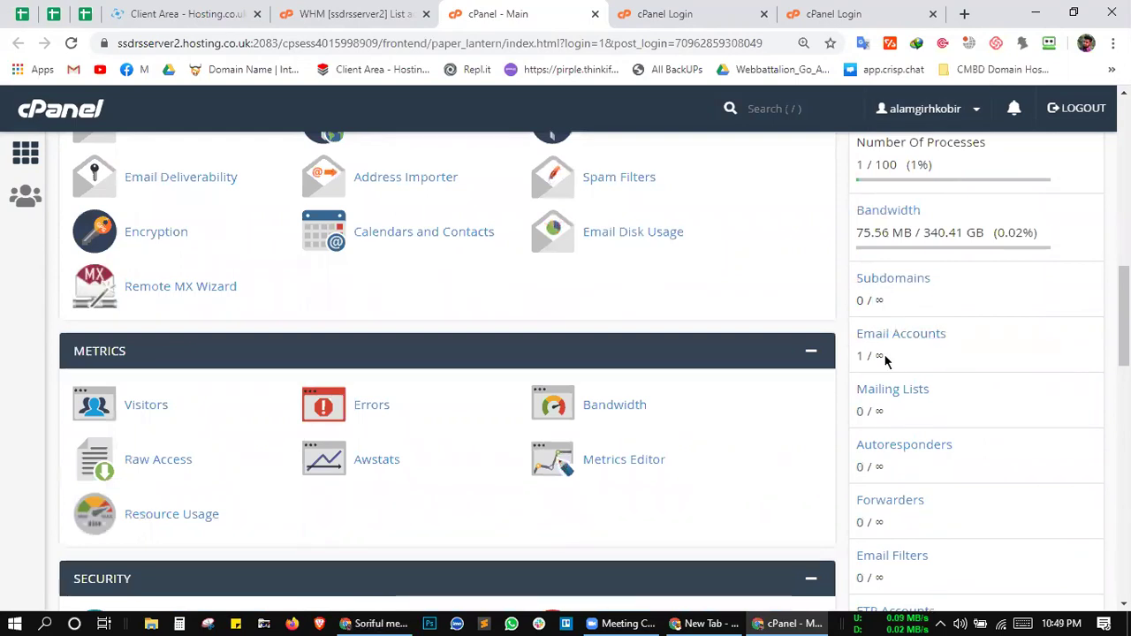
Step: Check the Bandwidth usage line and its 340.41 GB limit
scroll(902, 428, "up", 1)
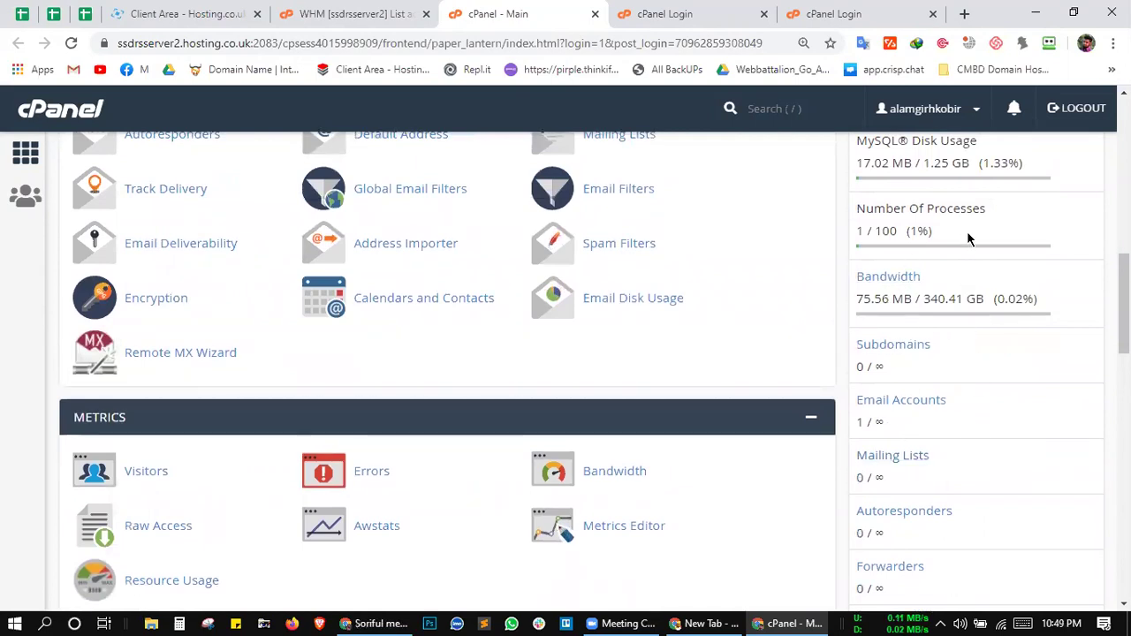
scroll(952, 423, "down", 1)
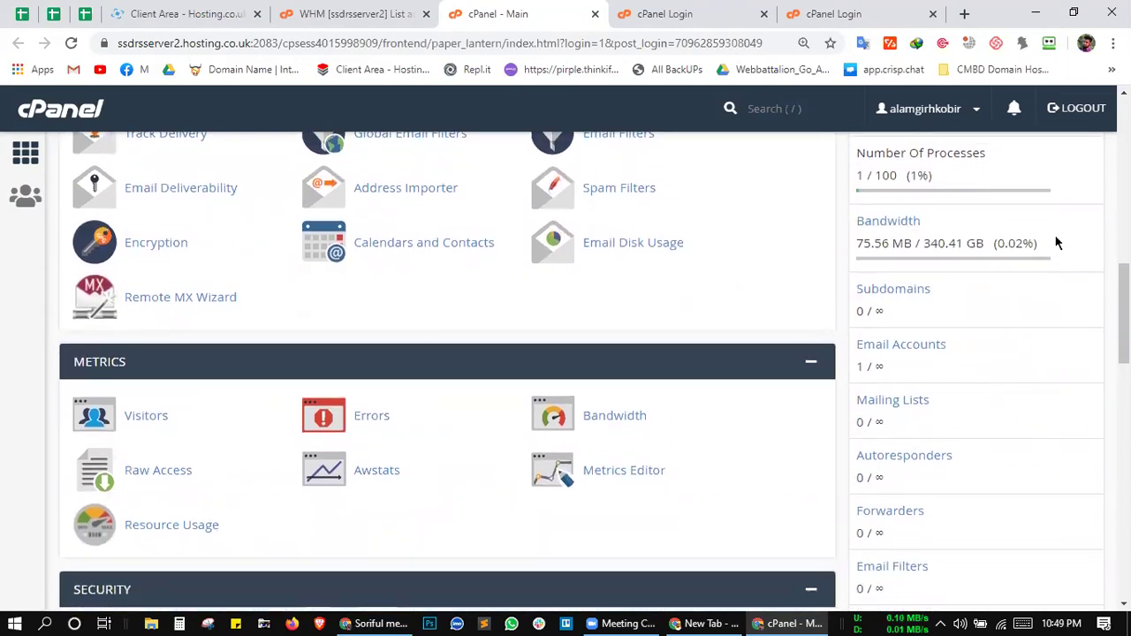
triple_click(861, 248)
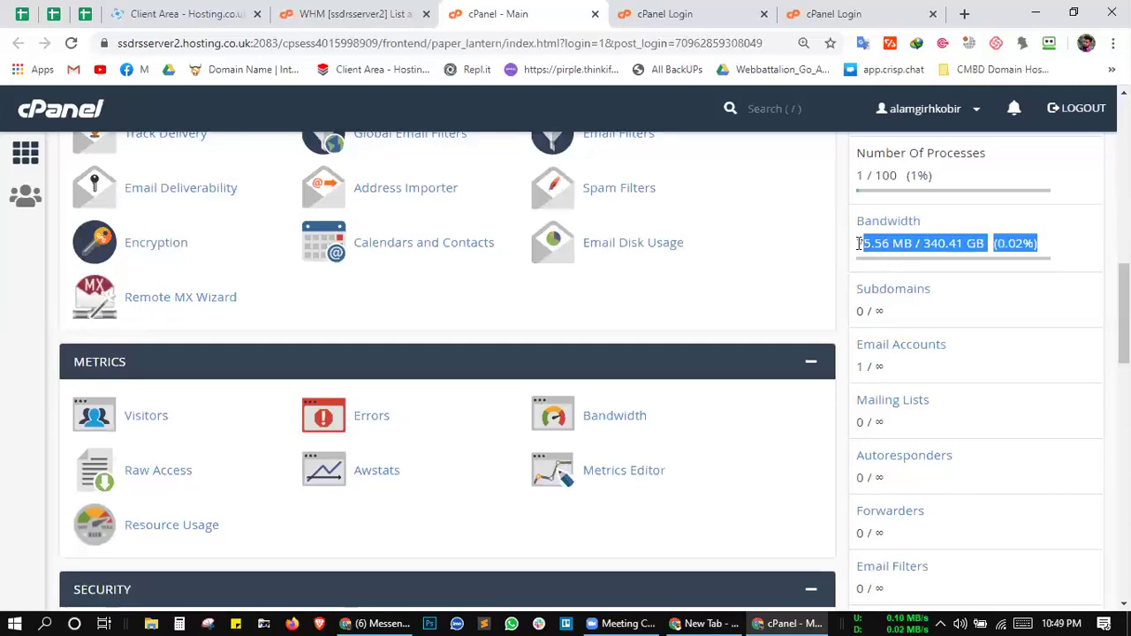
left_click(939, 243)
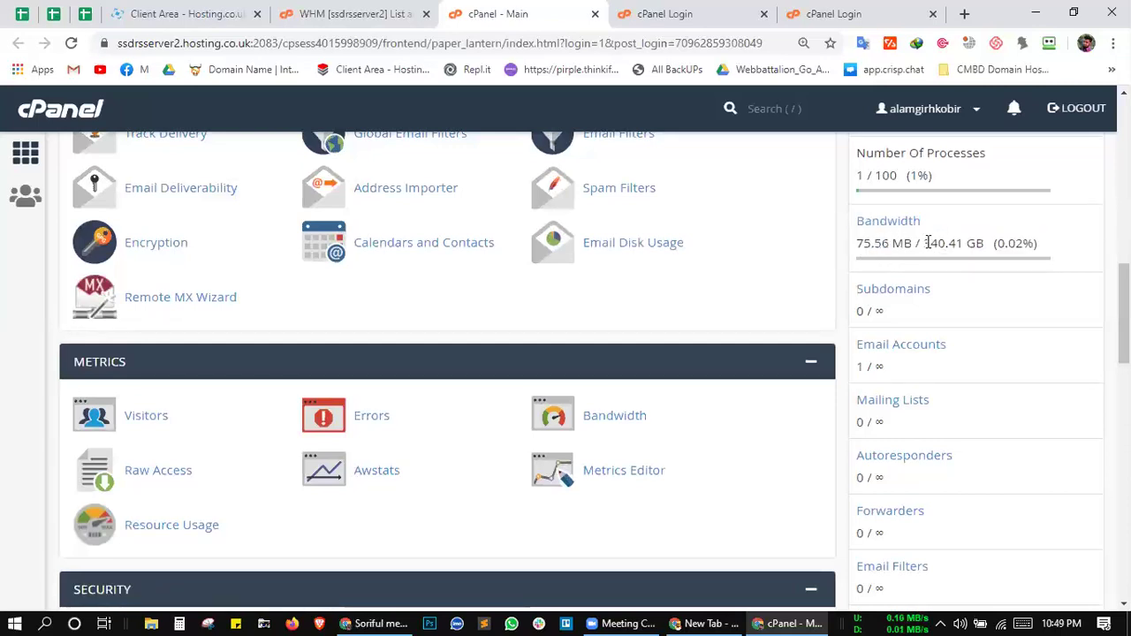
left_click_drag(924, 243, 961, 243)
left_click(960, 243)
Step: Scroll back up and open File Manager under Files in a new tab
scroll(934, 303, "down", 4)
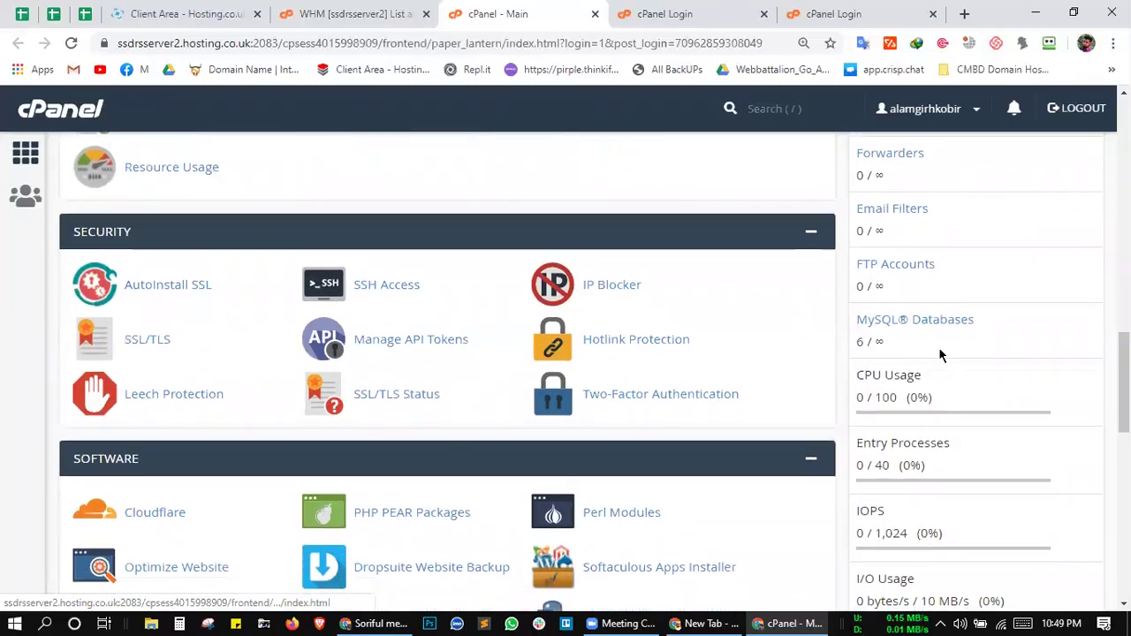
scroll(964, 298, "up", 14)
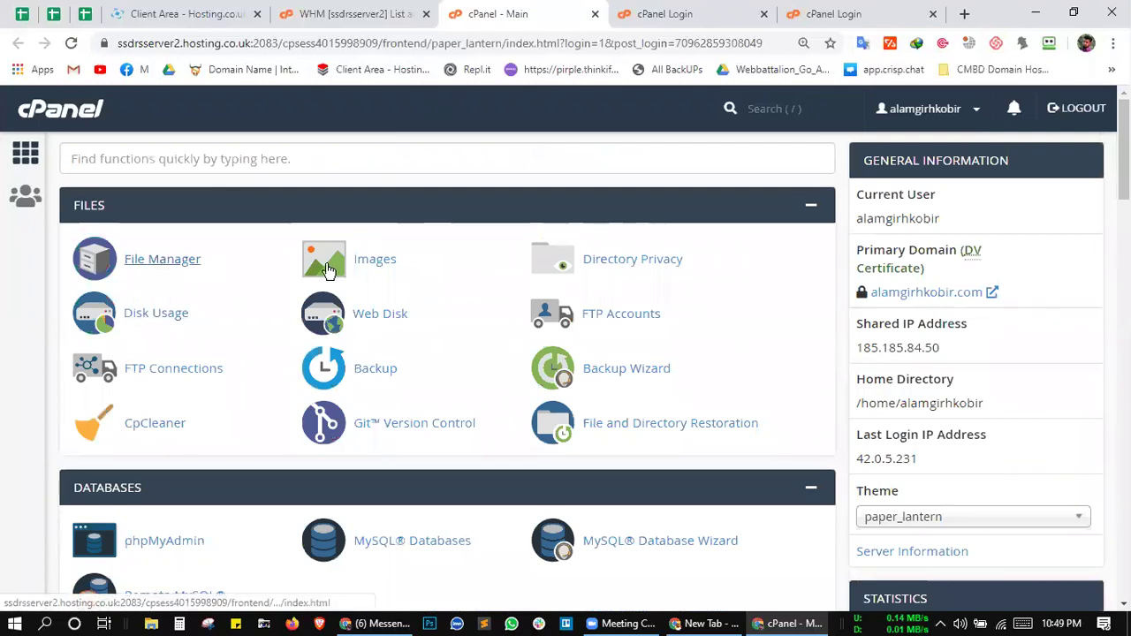
left_click(169, 265)
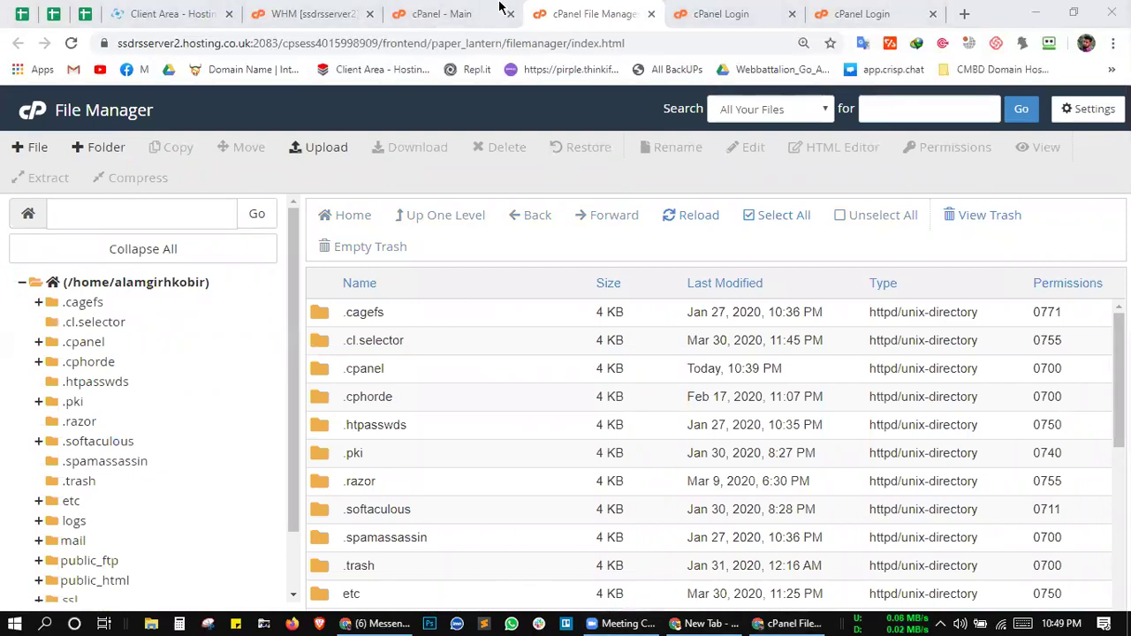
Step: Scroll through the cPanel main page's statistics
left_click(437, 13)
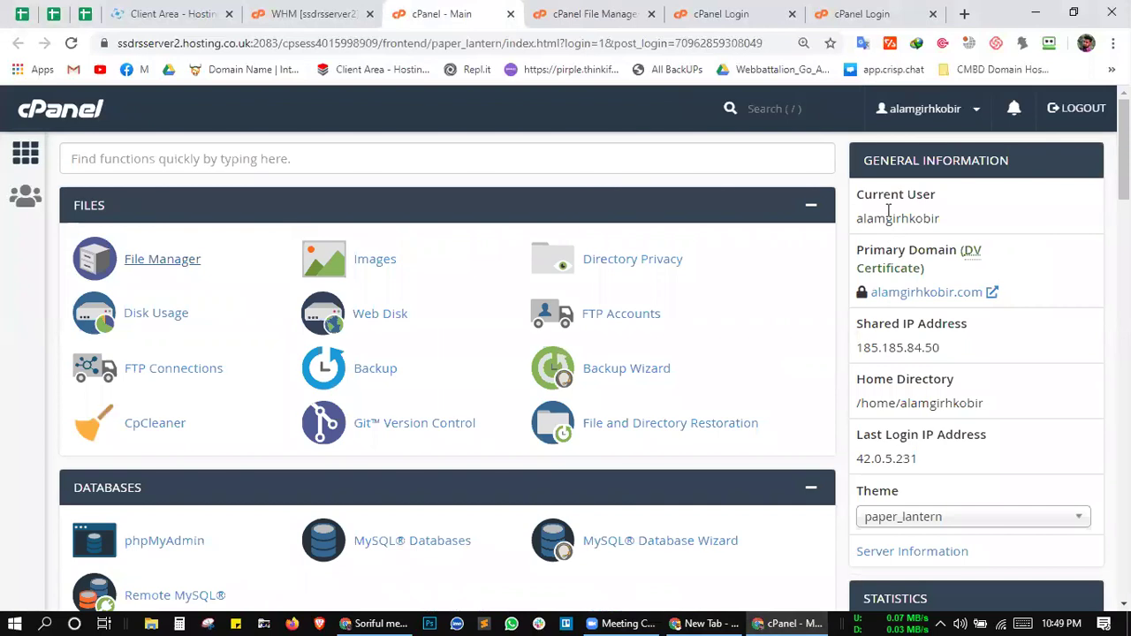
scroll(770, 329, "down", 5)
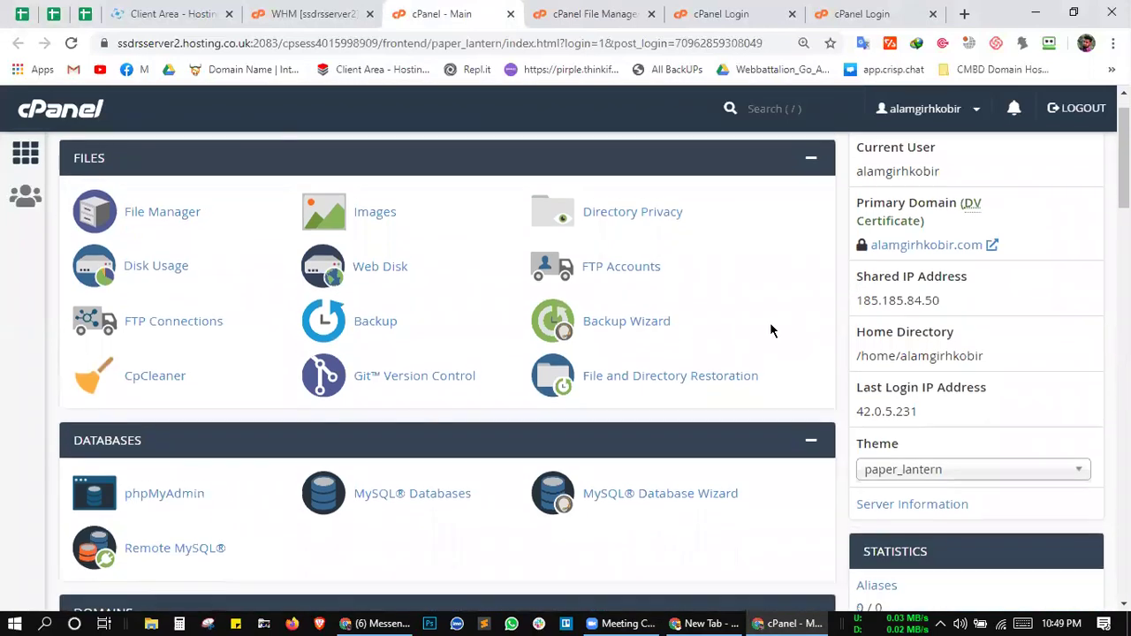
scroll(624, 369, "down", 2)
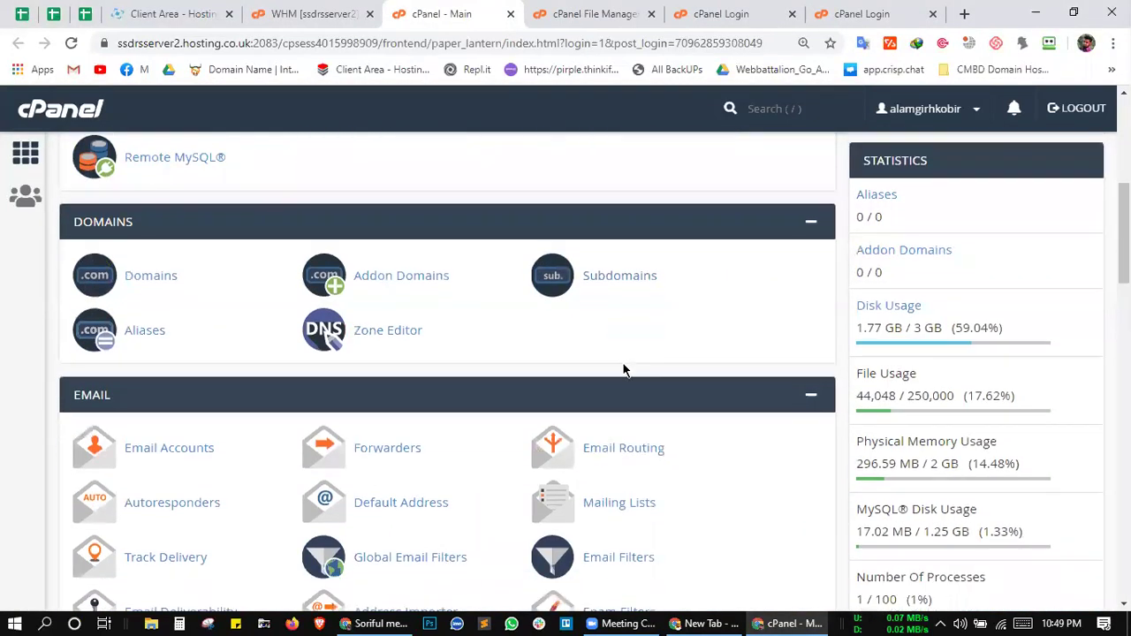
scroll(671, 381, "down", 2)
scroll(671, 385, "down", 2)
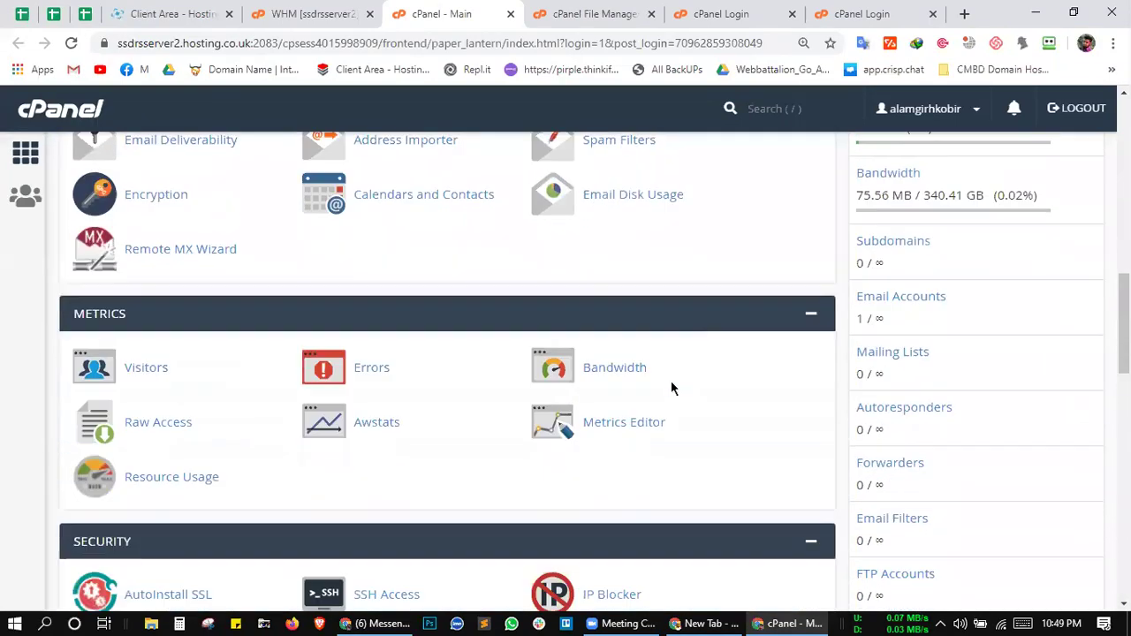
scroll(671, 385, "down", 5)
scroll(671, 386, "up", 15)
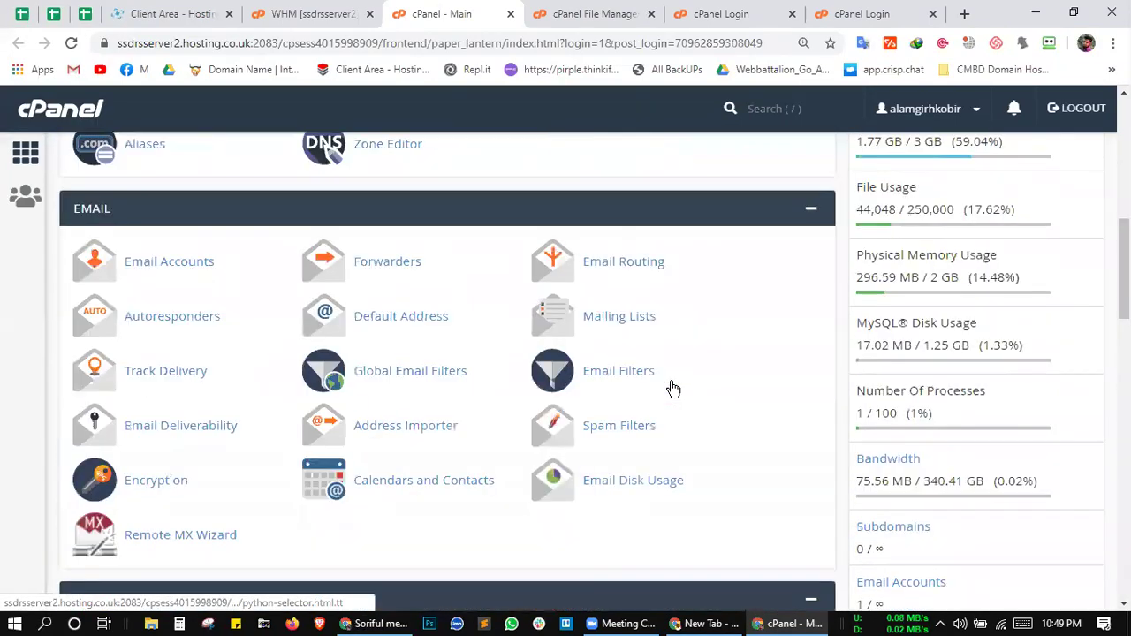
Step: Back in File Manager, select the public_html folder in the home directory listing
left_click(592, 13)
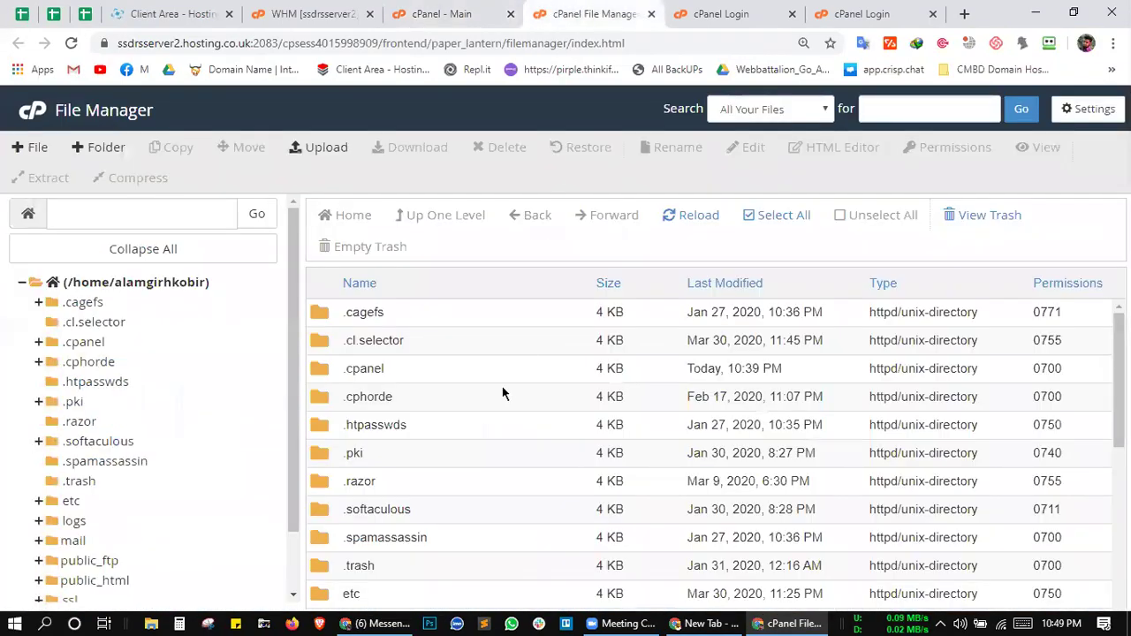
scroll(502, 386, "down", 3)
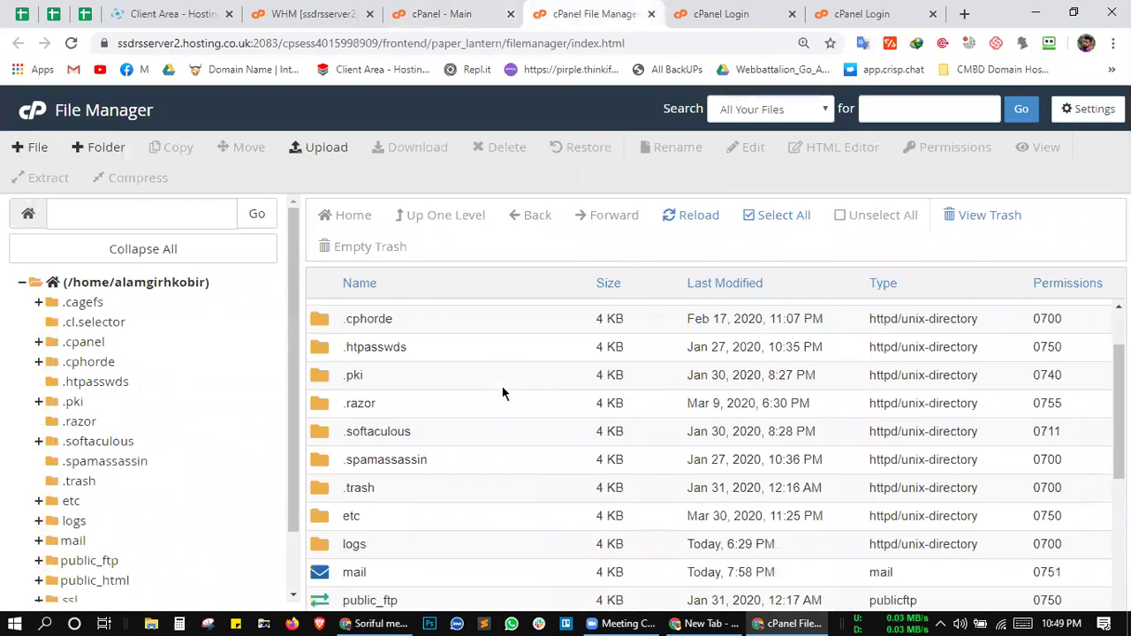
scroll(446, 493, "down", 2)
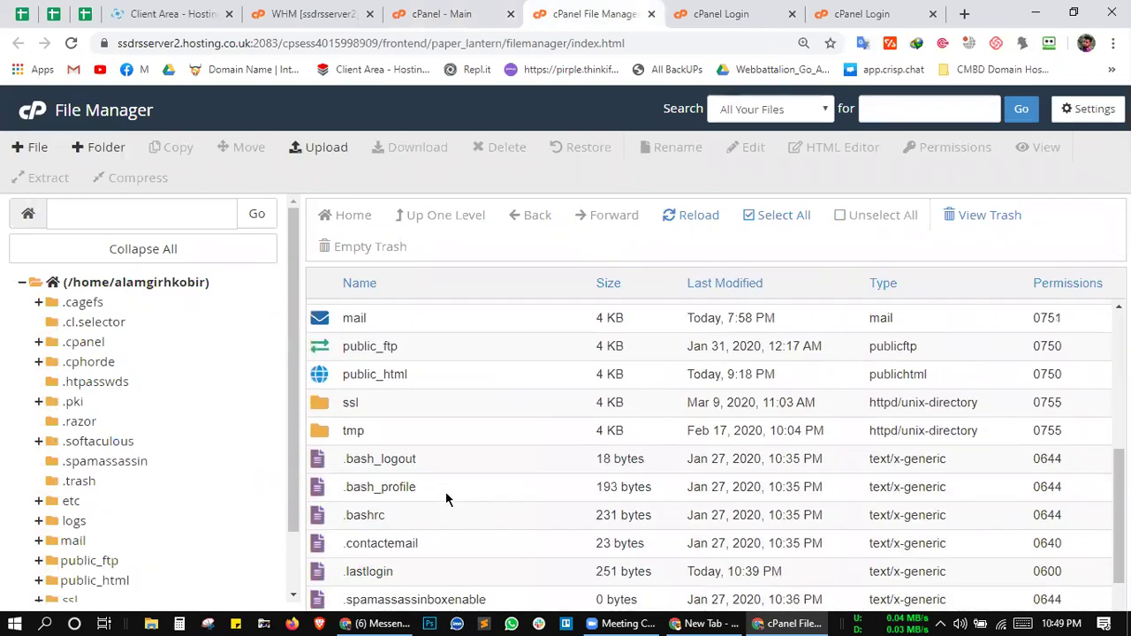
scroll(487, 472, "up", 1)
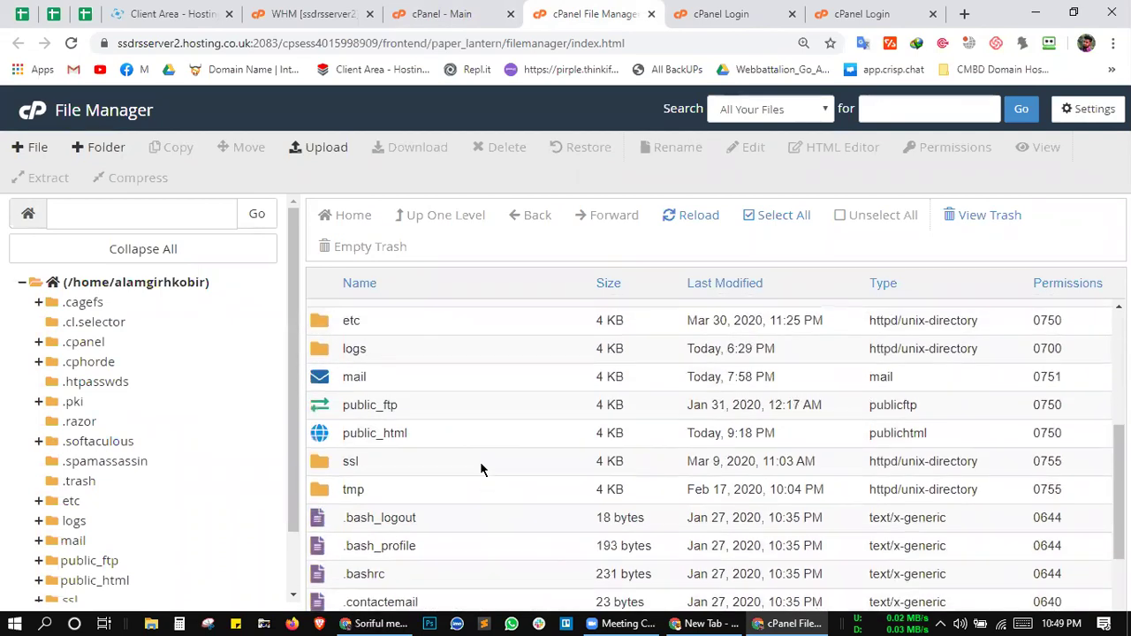
left_click(434, 438)
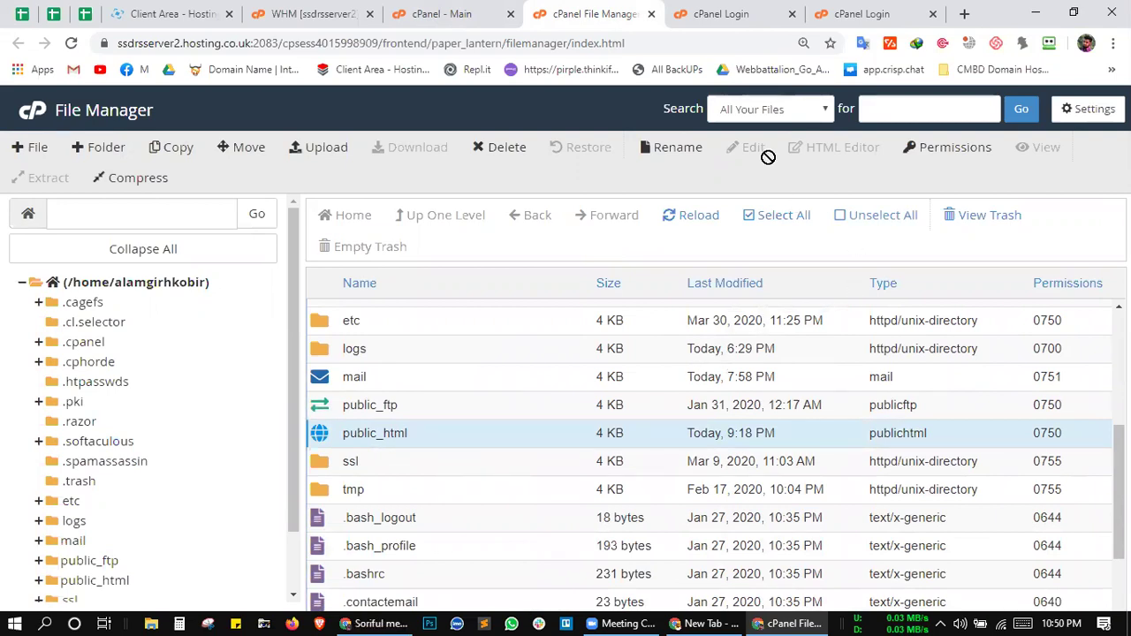
left_click(394, 8)
left_click(579, 14)
left_click(619, 616)
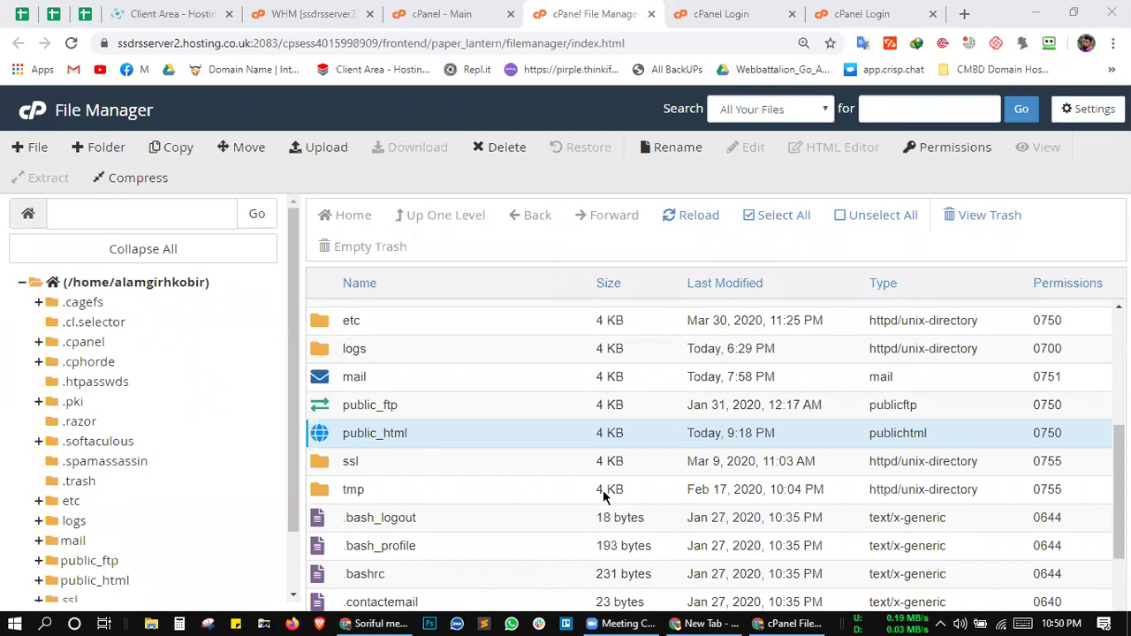
Step: Open public_html briefly, return to the home directory, and reselect public_html
double_click(470, 442)
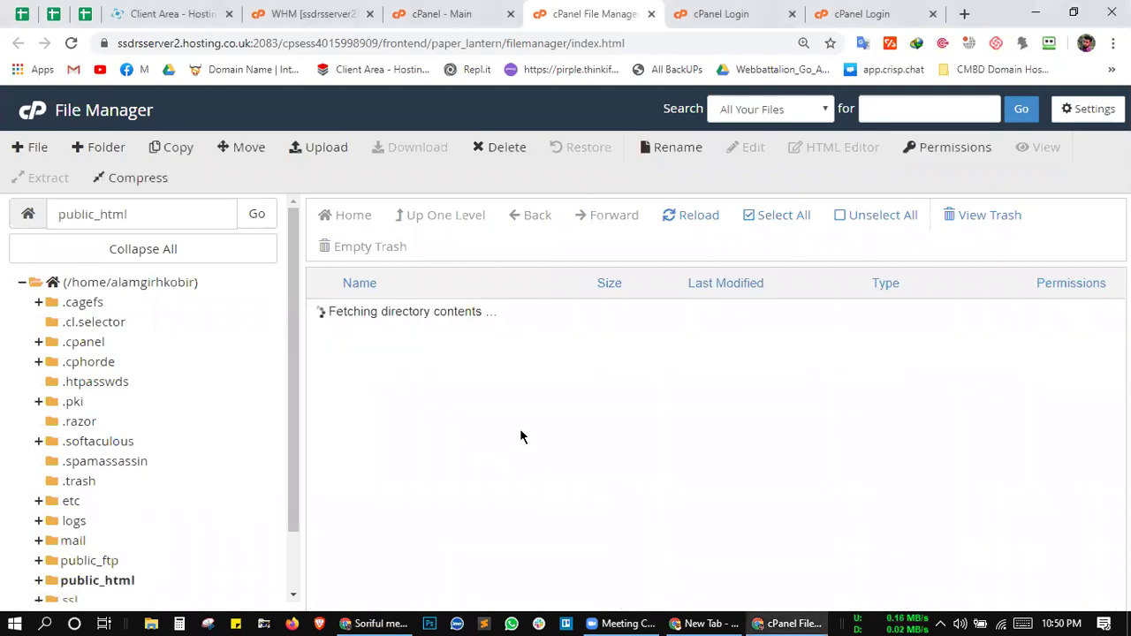
left_click(448, 219)
scroll(525, 386, "down", 2)
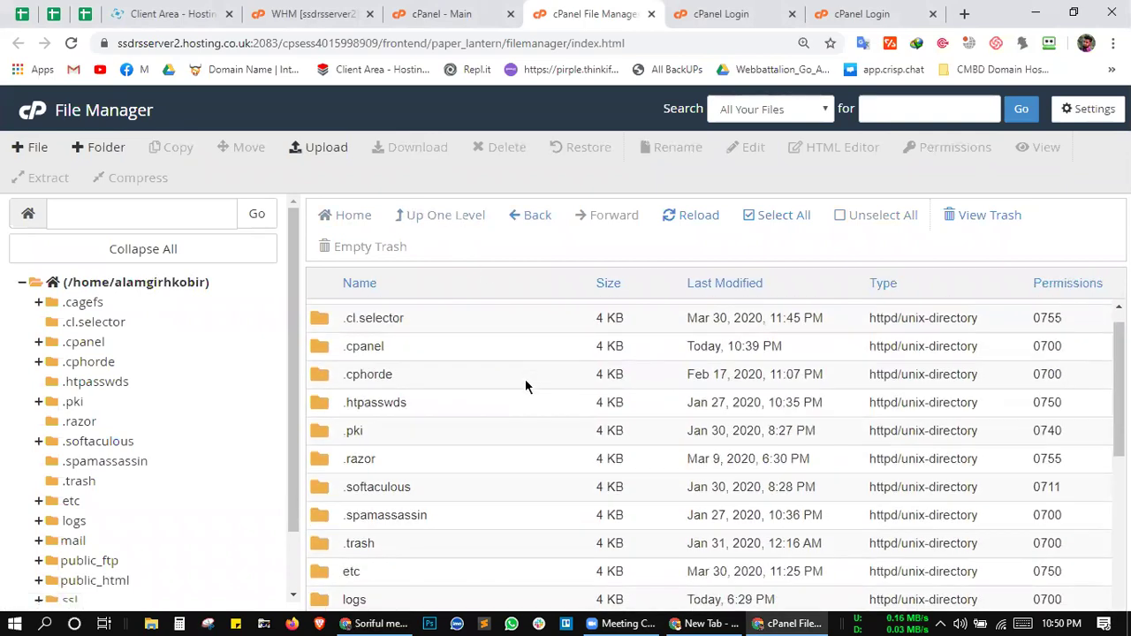
scroll(525, 379, "down", 3)
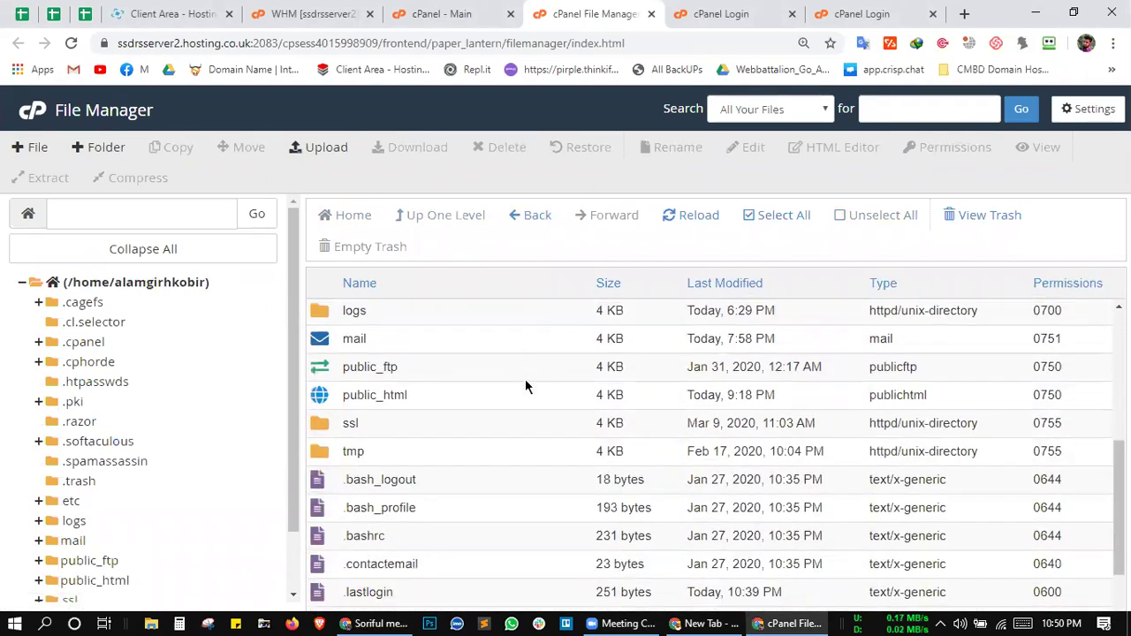
left_click(465, 366)
left_click(441, 399)
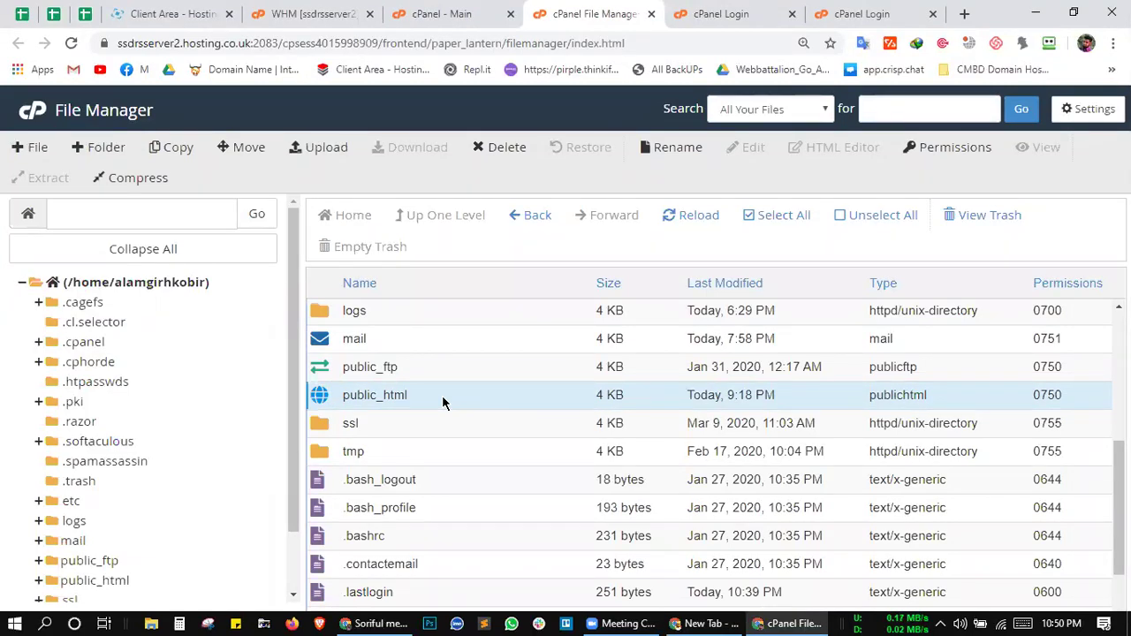
left_click(411, 400, "ctrl")
left_click(399, 395)
Step: Scroll the listing and glance at the cPanel main page before returning to File Manager
scroll(437, 536, "down", 1)
scroll(437, 537, "up", 1)
scroll(438, 548, "down", 1)
scroll(472, 490, "up", 1)
scroll(472, 490, "down", 1)
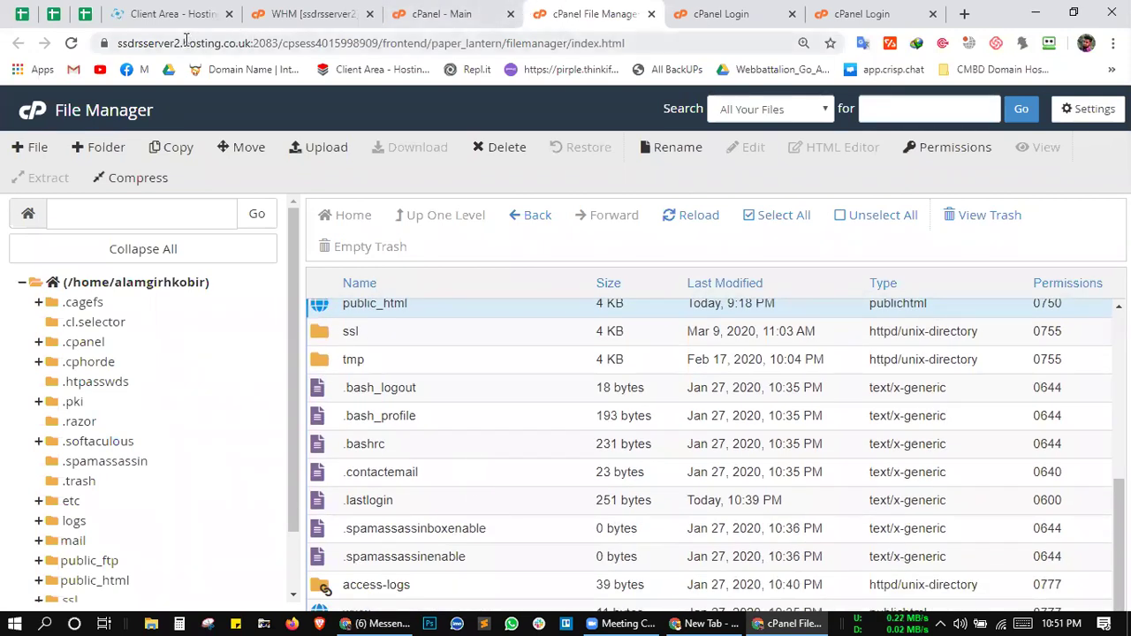
scroll(452, 438, "up", 1)
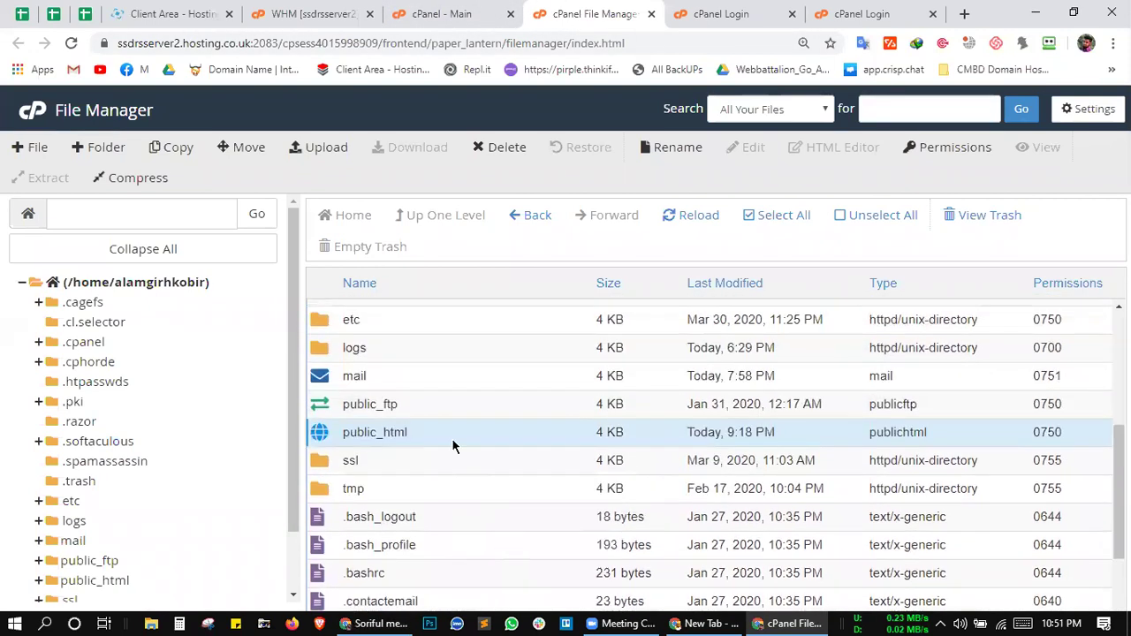
scroll(590, 406, "down", 1)
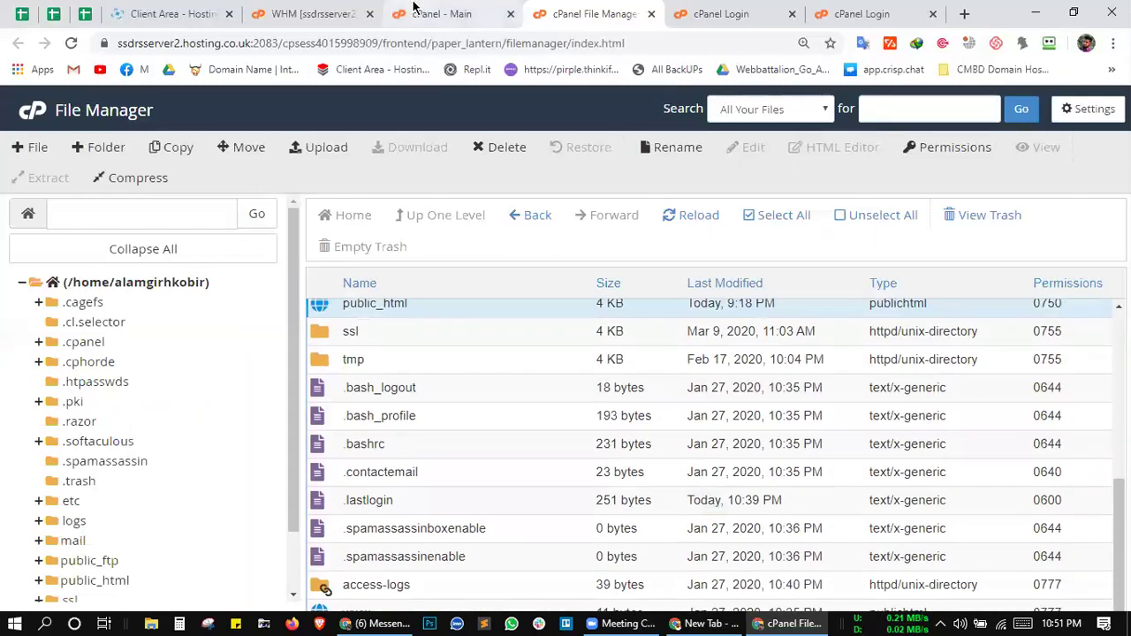
key("ctrl+shift+Tab")
scroll(807, 409, "down", 2)
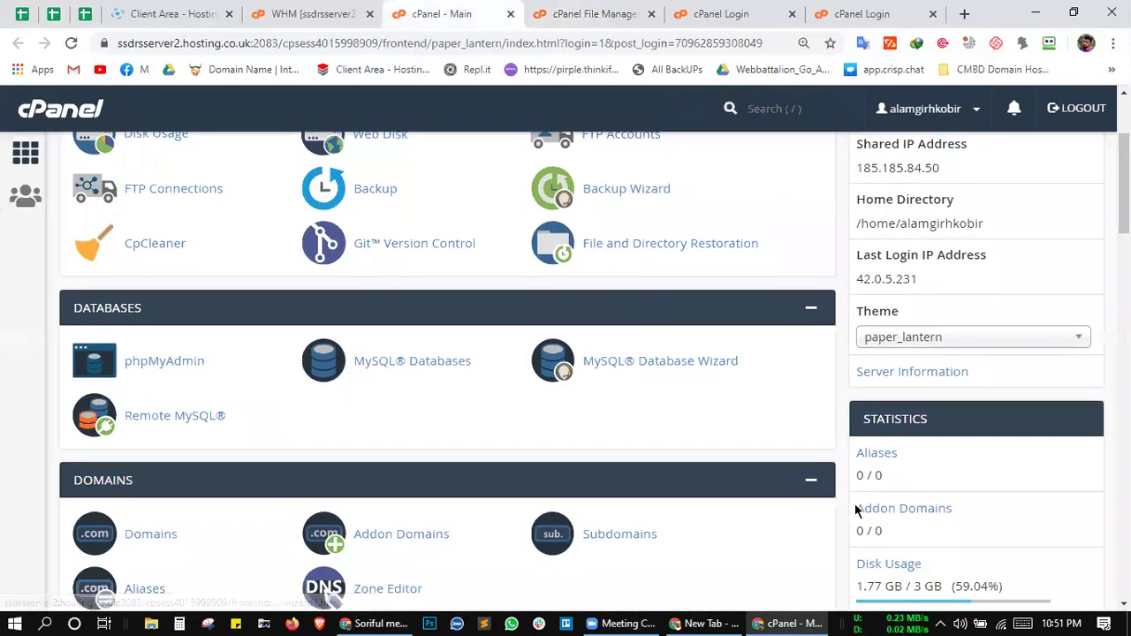
scroll(855, 500, "down", 3)
scroll(835, 429, "up", 5)
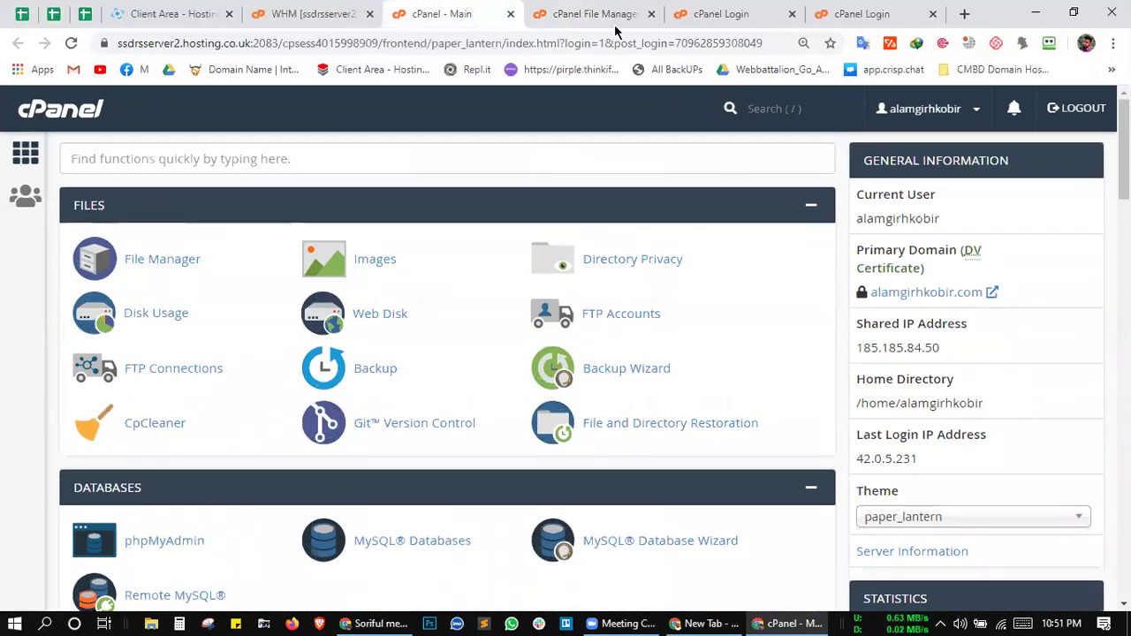
key("ctrl+Tab")
Step: Reselect public_html and open it to list the website's files and folders
scroll(505, 448, "up", 2)
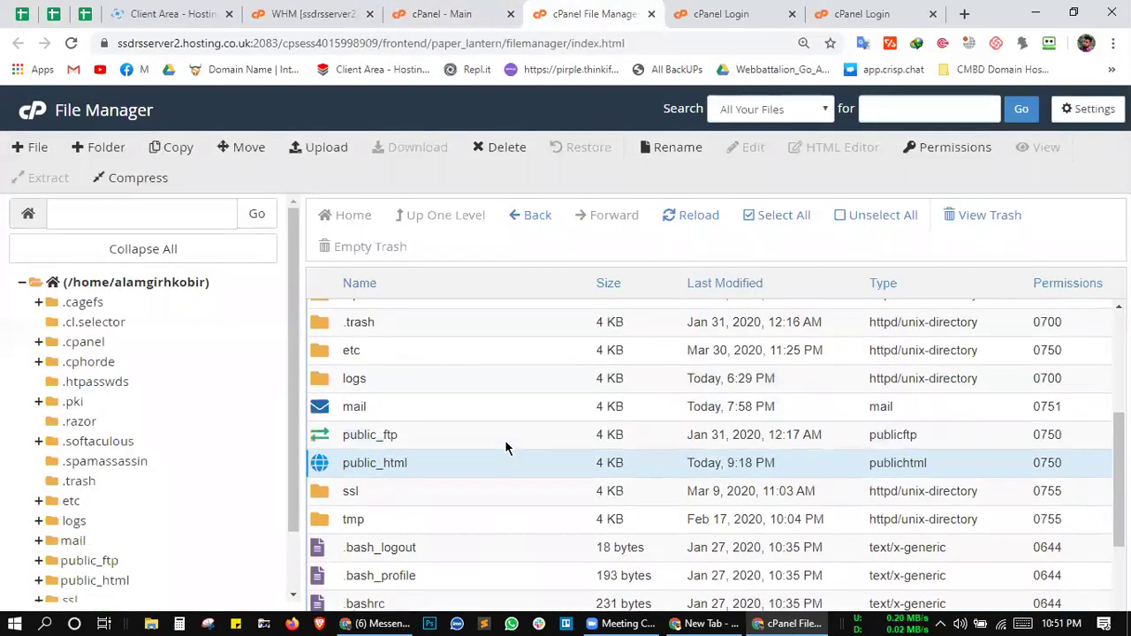
scroll(471, 475, "up", 1)
scroll(492, 466, "down", 1)
left_click(471, 472)
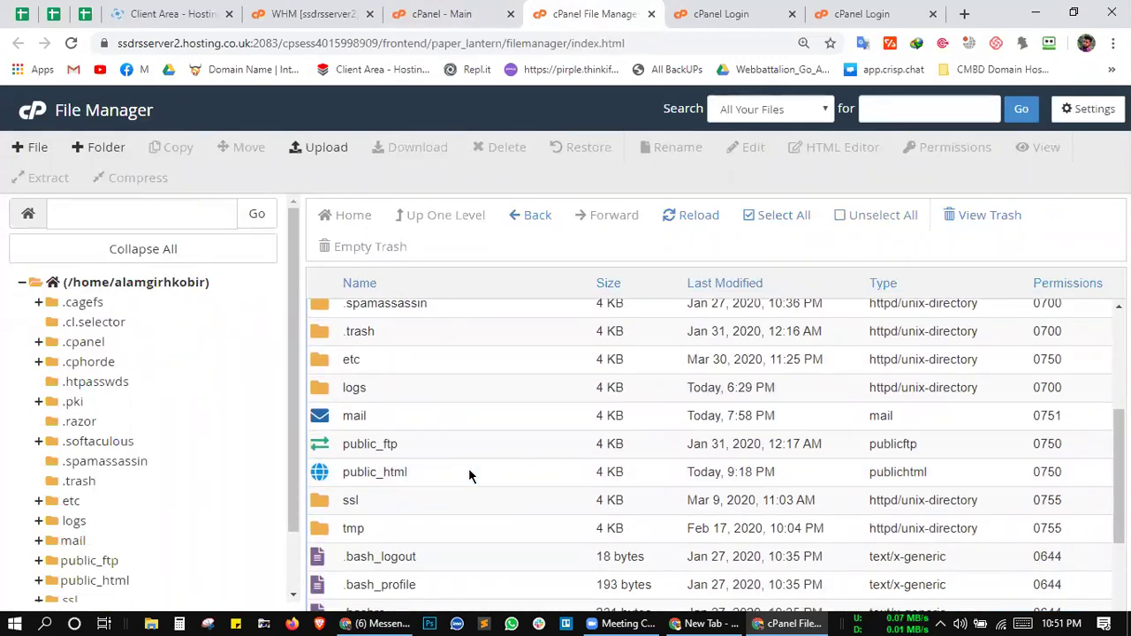
left_click(471, 472)
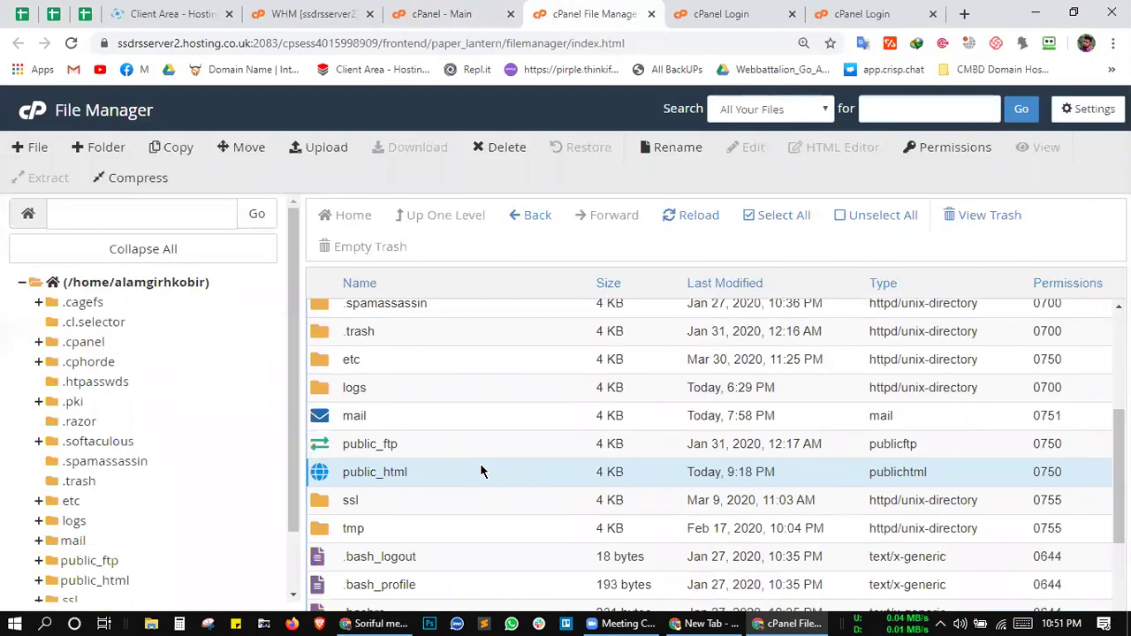
left_click(462, 480)
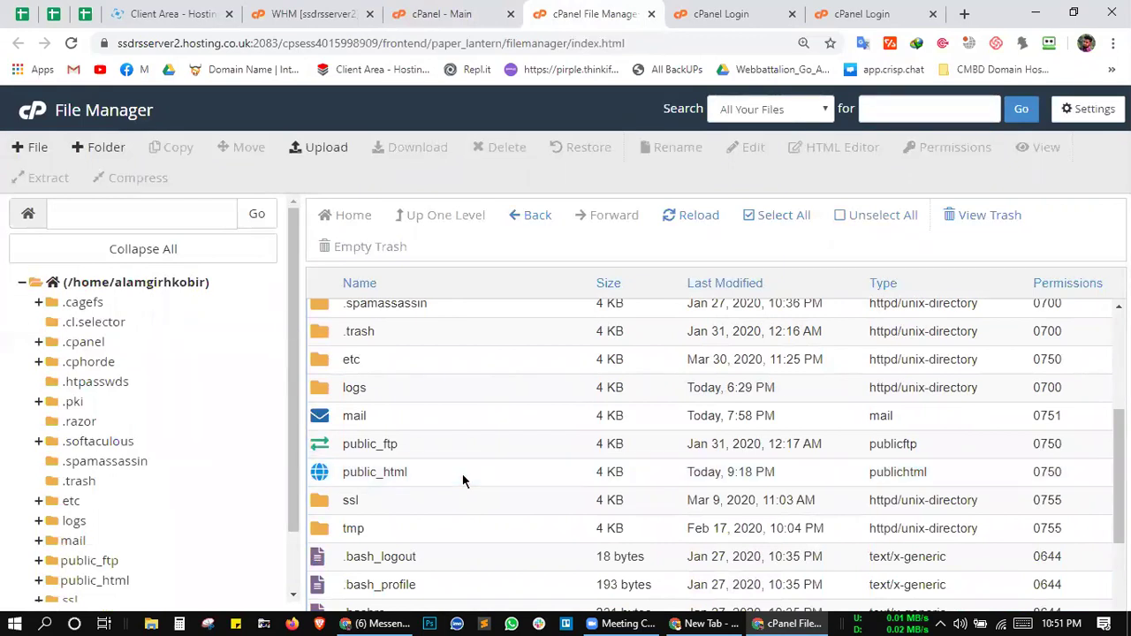
left_click(466, 482)
double_click(468, 482)
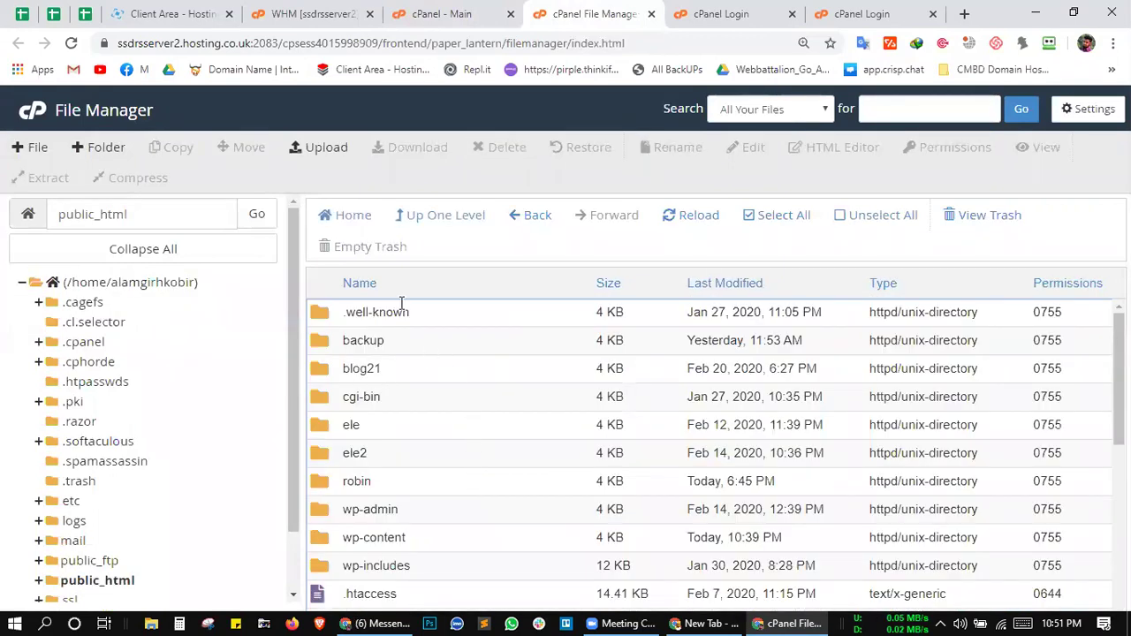
Step: Select the backup, blog21, cgi-bin and ele2 folders inside public_html
left_click(380, 344)
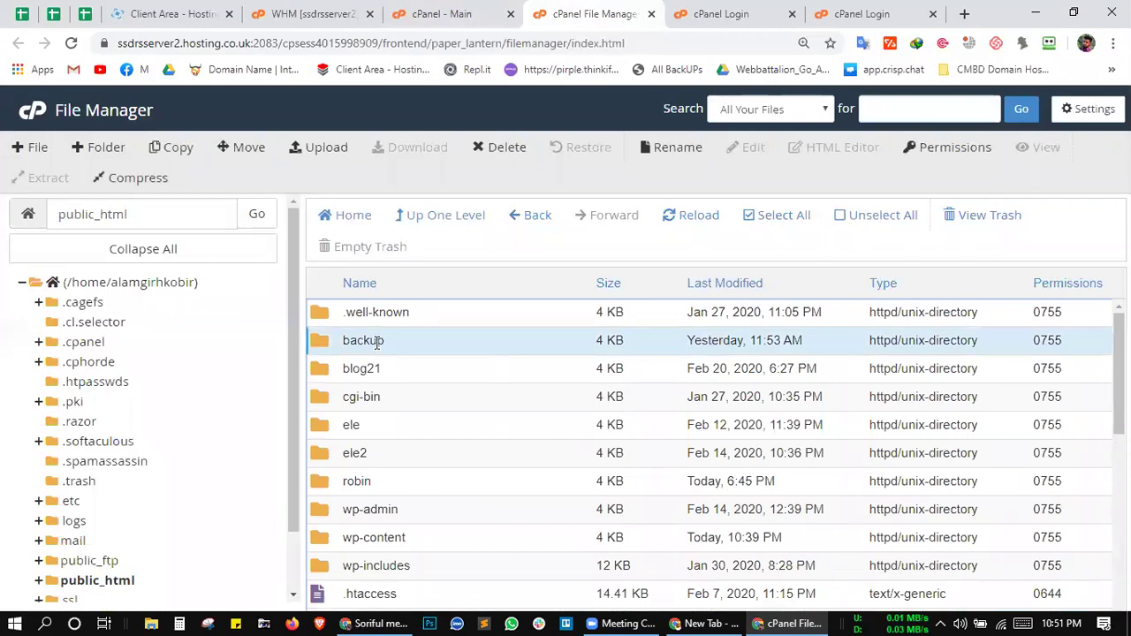
left_click(372, 371)
left_click(384, 395)
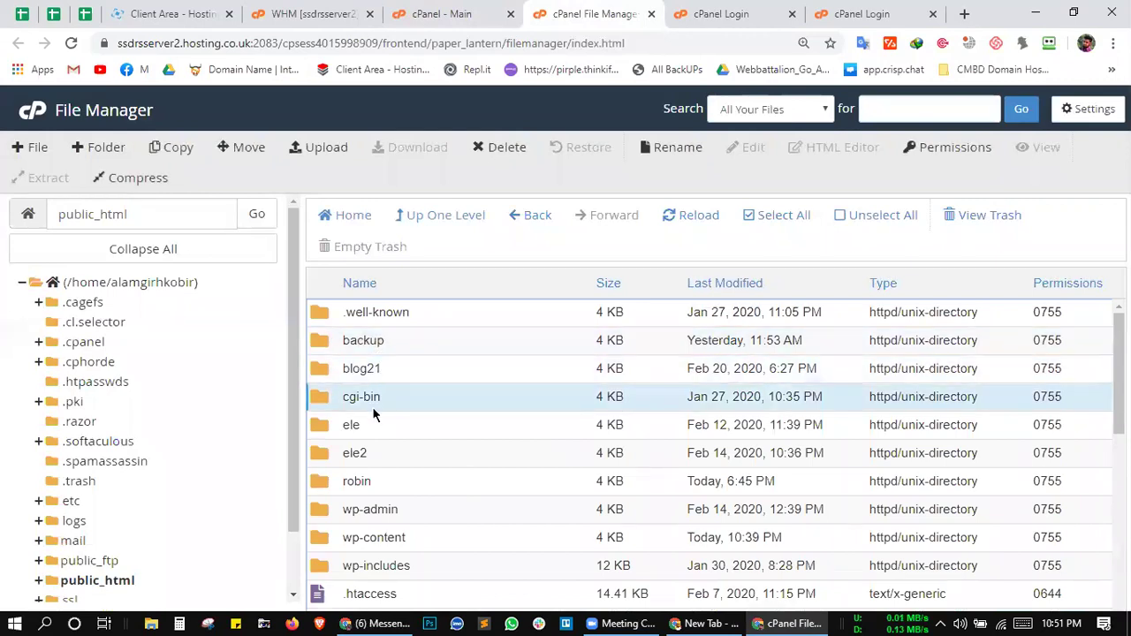
left_click(492, 461)
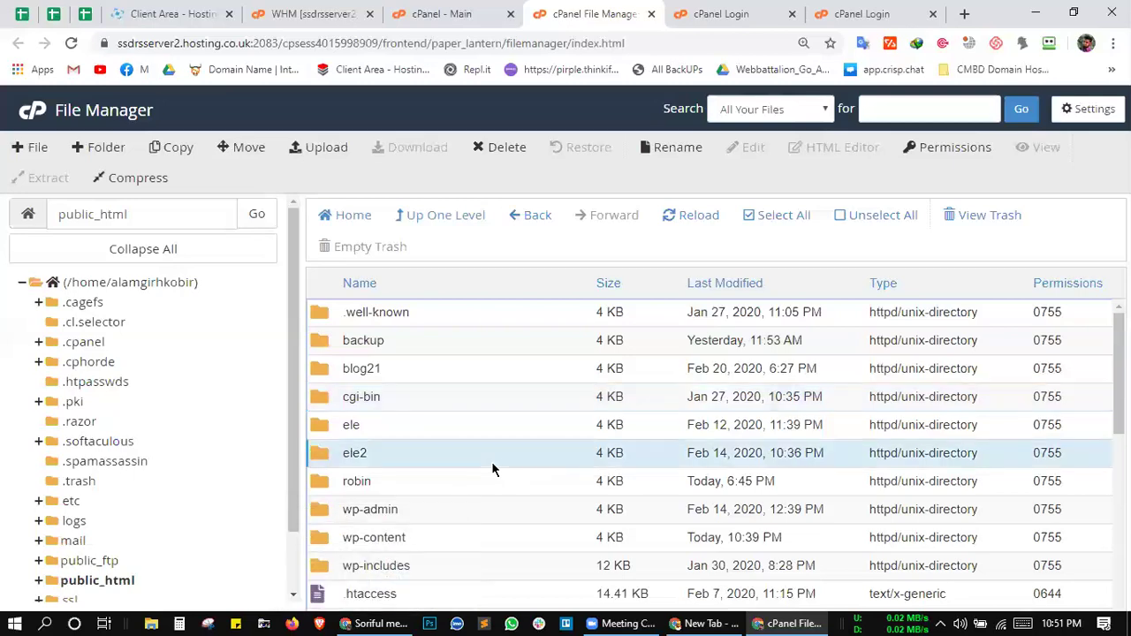
scroll(493, 442, "down", 5)
scroll(494, 426, "up", 5)
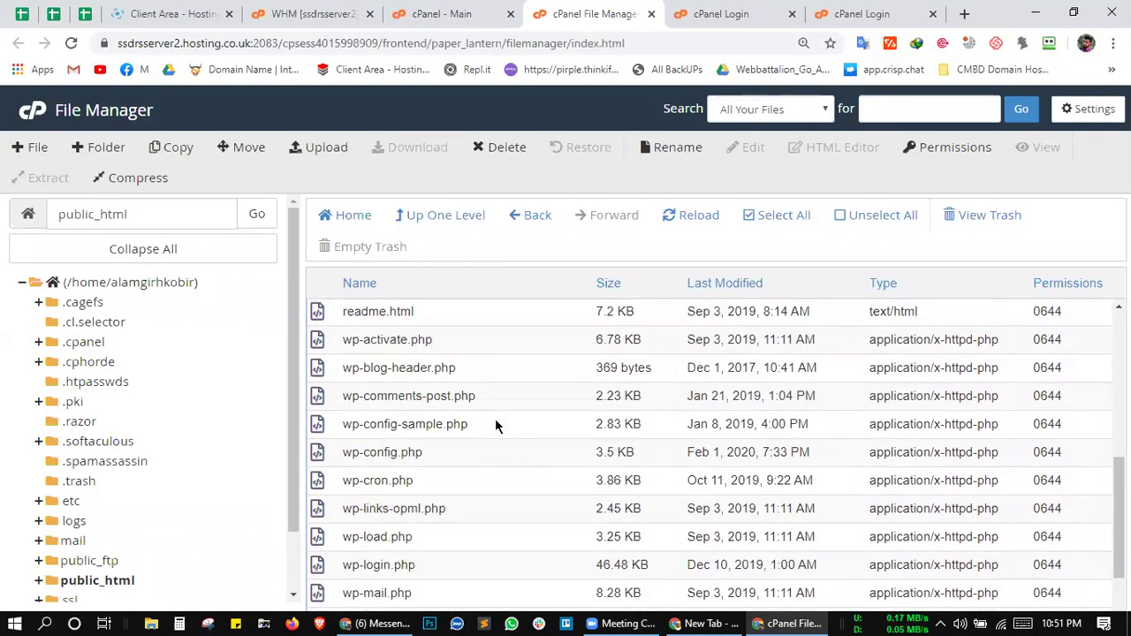
scroll(432, 530, "down", 3)
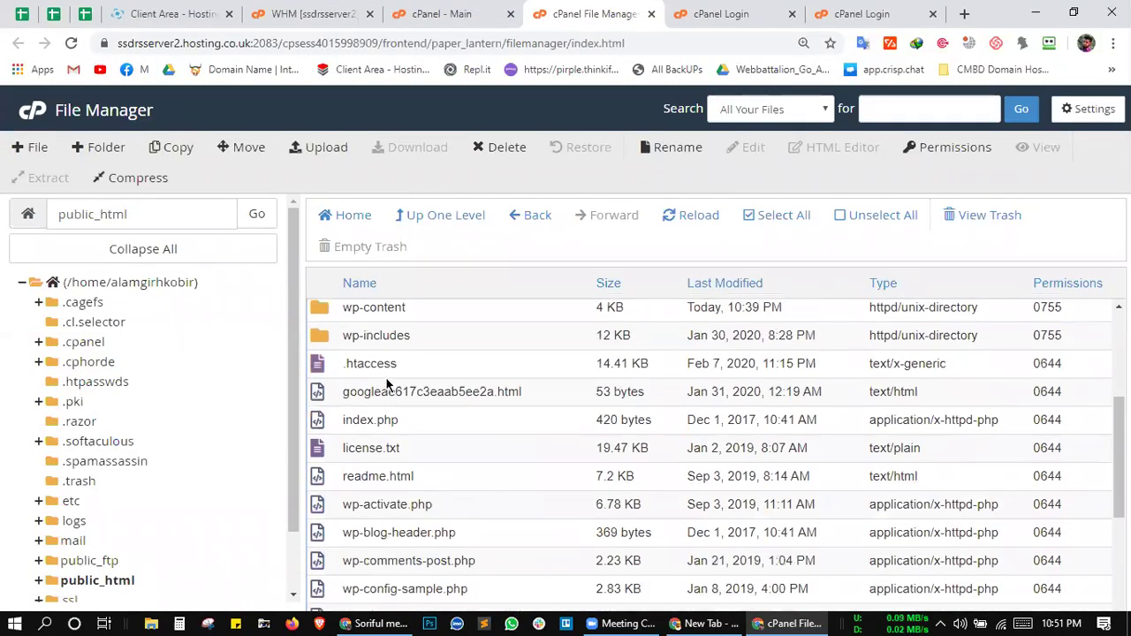
Step: Select the .htaccess file and wp-admin folder, then bring the cPanel login tab forward
left_click(389, 370)
scroll(425, 335, "up", 1)
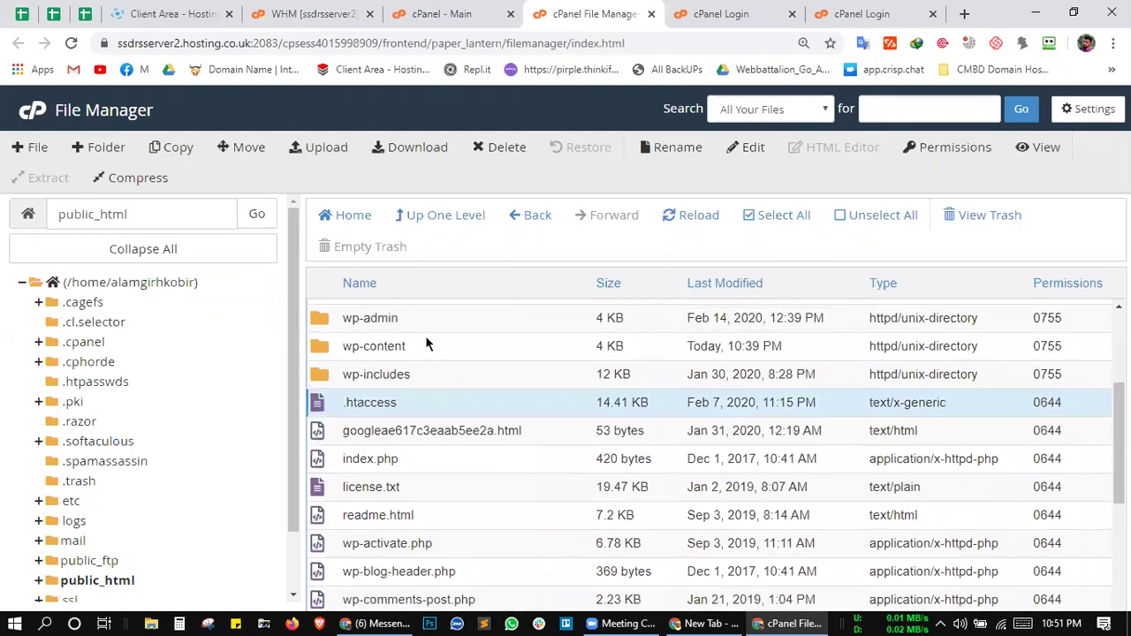
left_click(421, 323)
scroll(445, 393, "down", 3)
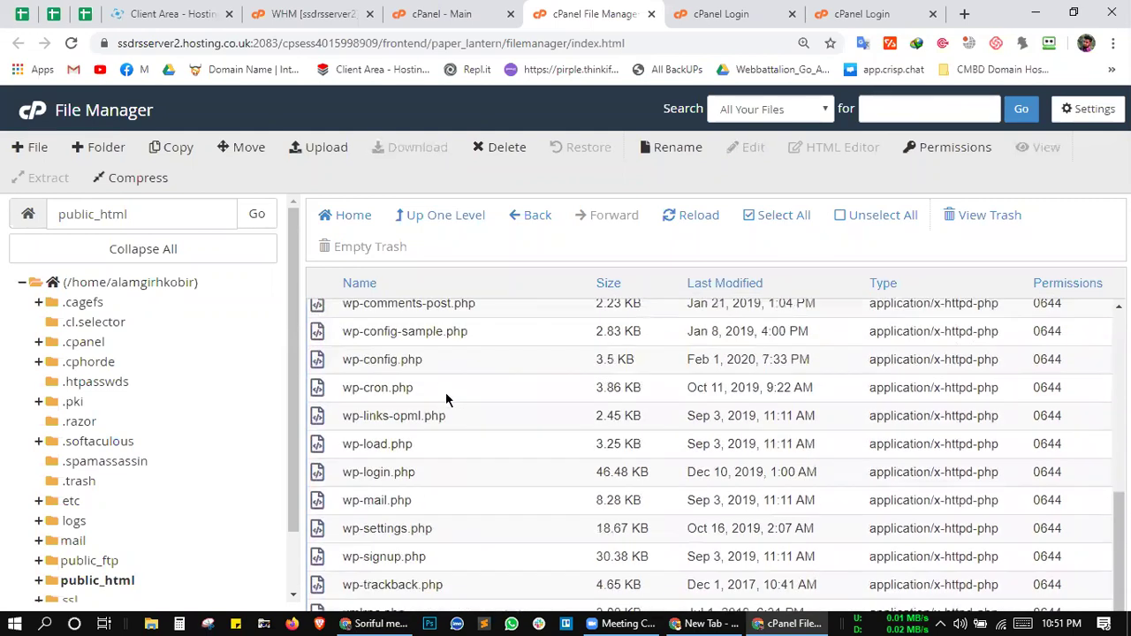
scroll(462, 480, "up", 3)
scroll(462, 485, "up", 3)
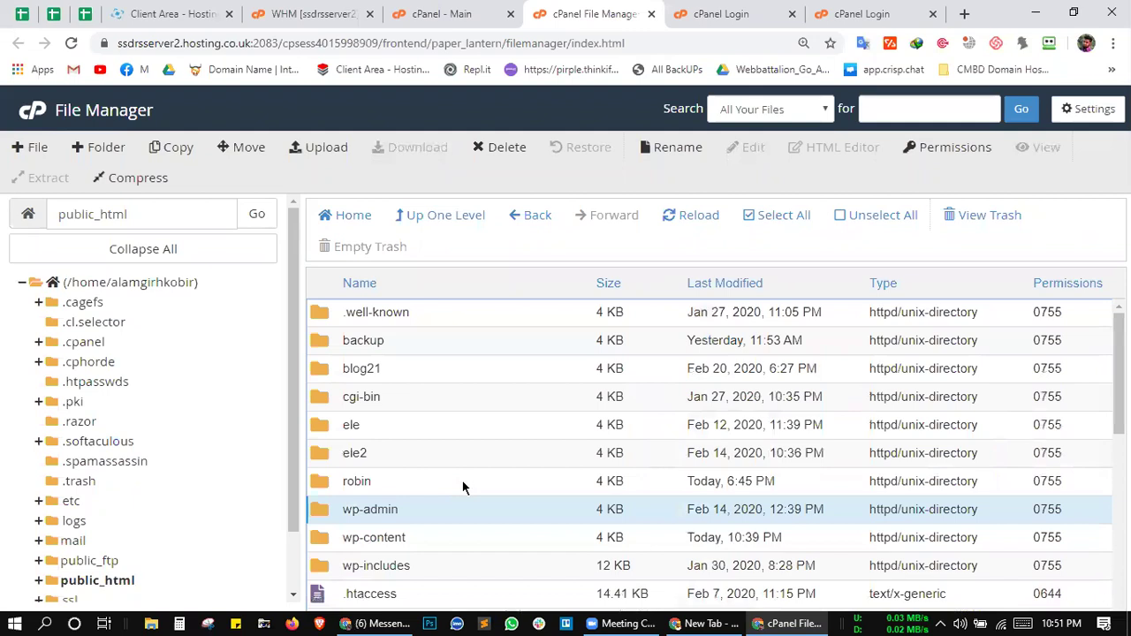
left_click(723, 13)
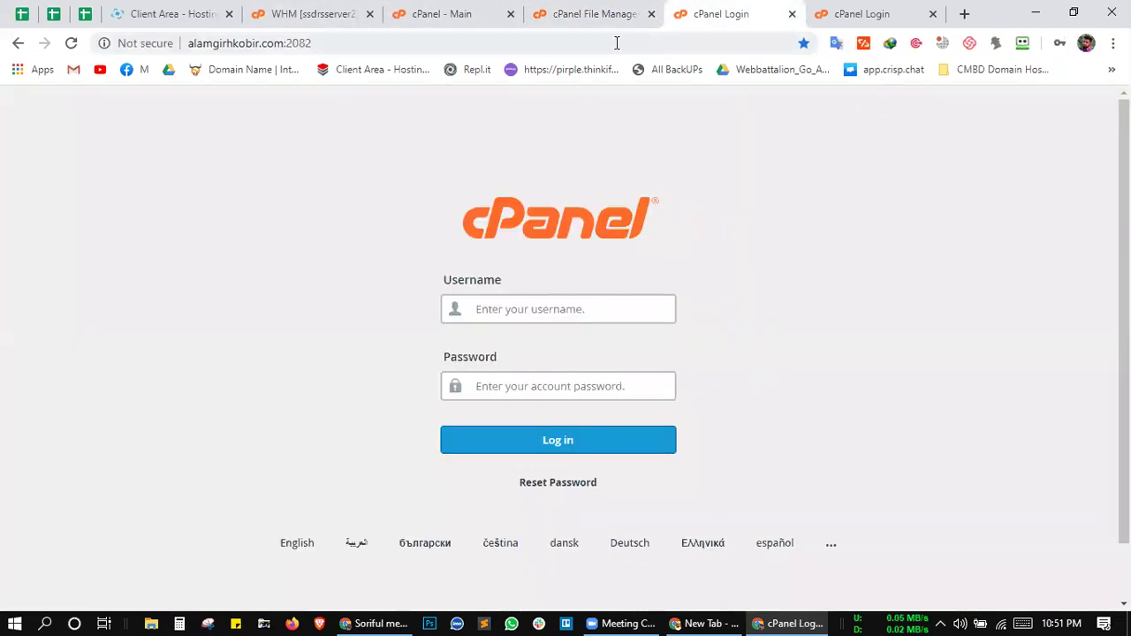
Step: Remove :2082 from the login tab's address to load the bare site, then return to File Manager
left_click_drag(280, 42, 313, 42)
key("BackSpace")
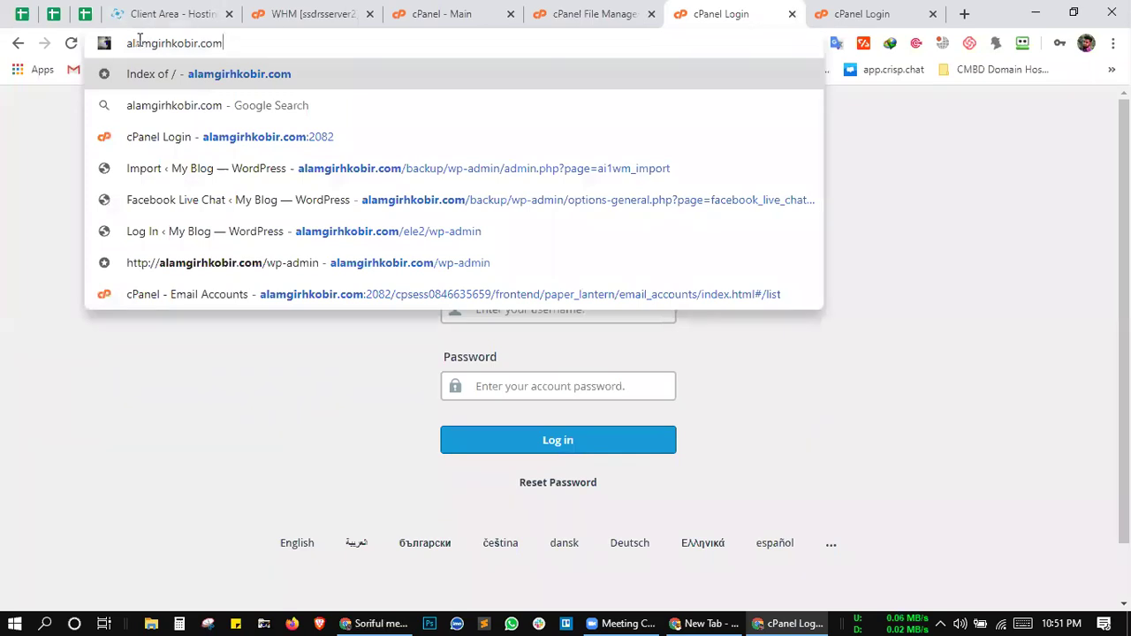
key("Return")
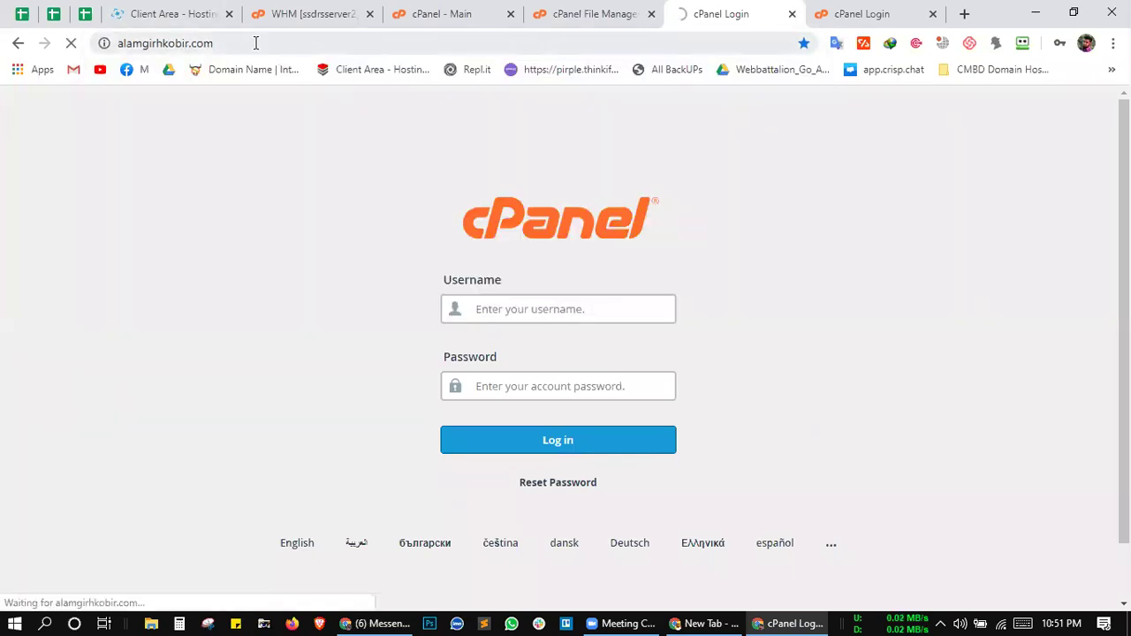
left_click(608, 11)
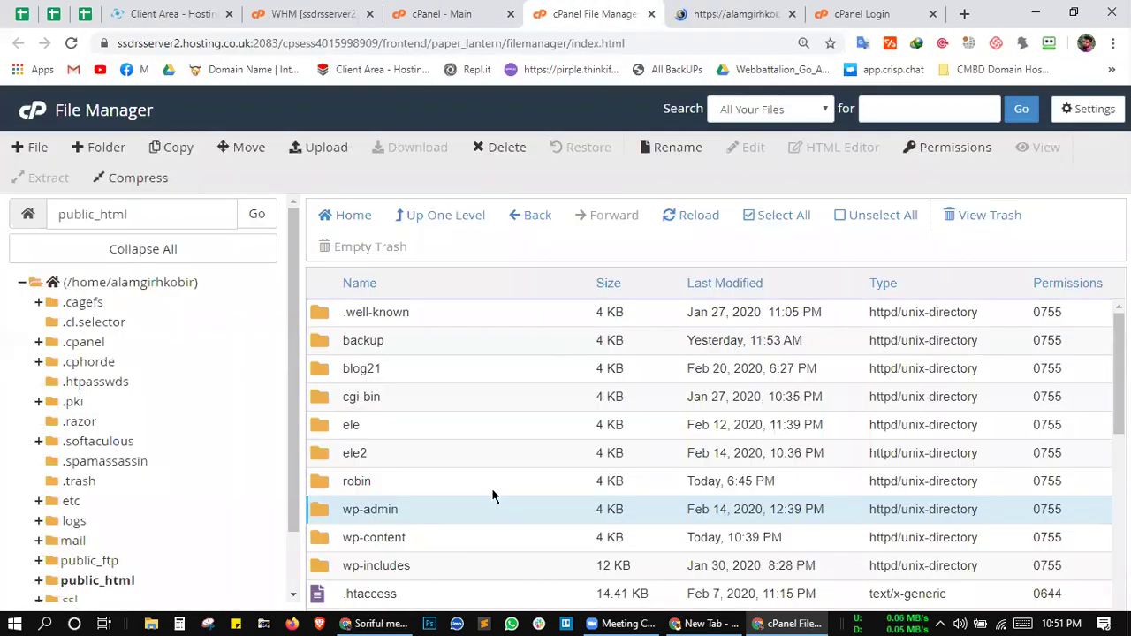
Step: Look over wp-admin and wp-cron.php in public_html, briefly checking the alamgirhkobir.com home page
scroll(492, 492, "down", 5)
left_click(492, 492)
scroll(492, 495, "up", 4)
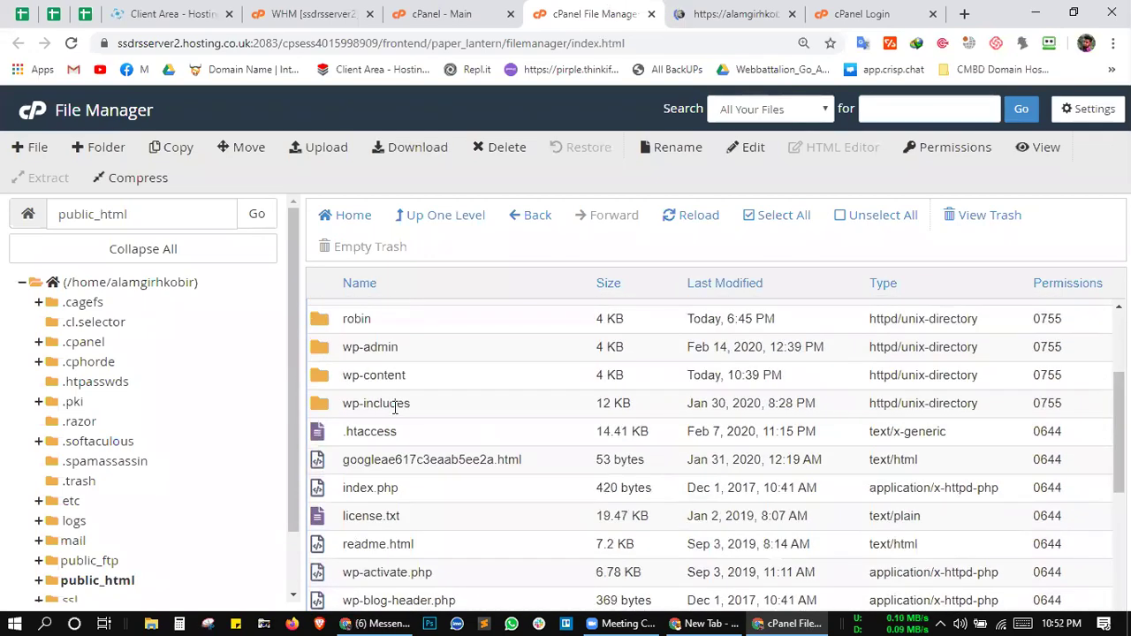
scroll(394, 411, "up", 1)
left_click(417, 389)
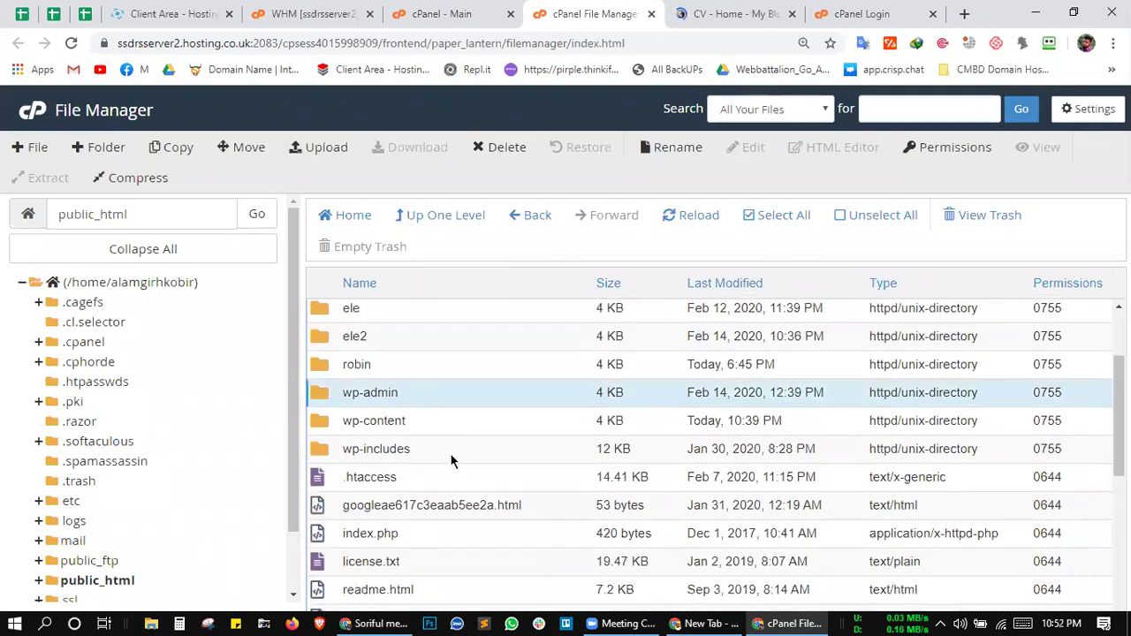
scroll(451, 464, "down", 4)
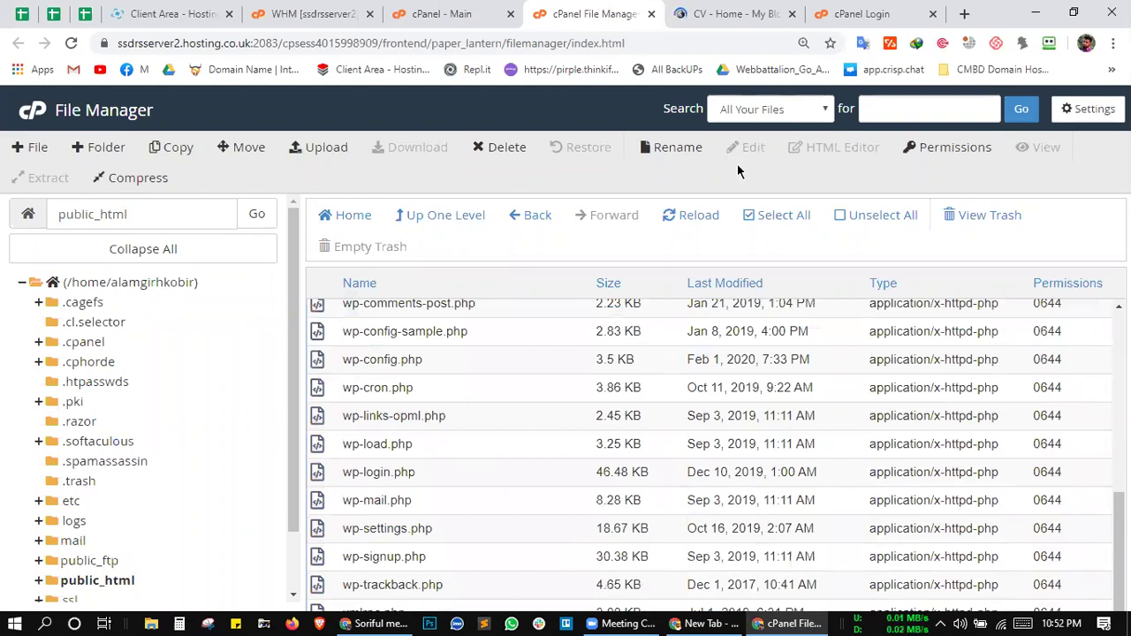
left_click(654, 616)
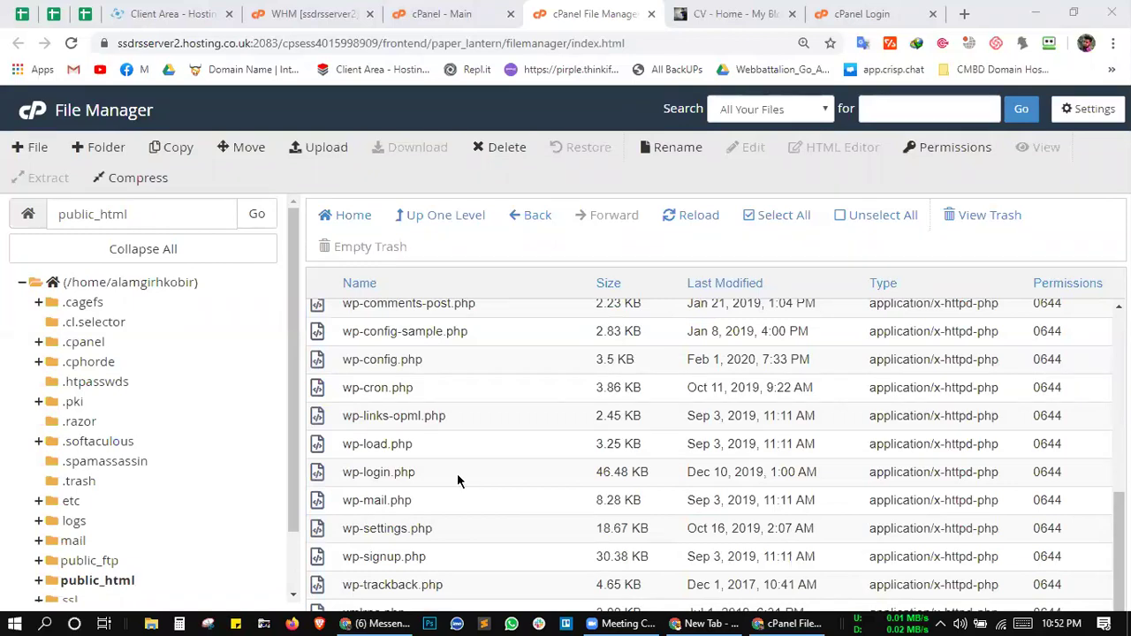
left_click(523, 402)
scroll(495, 404, "up", 3)
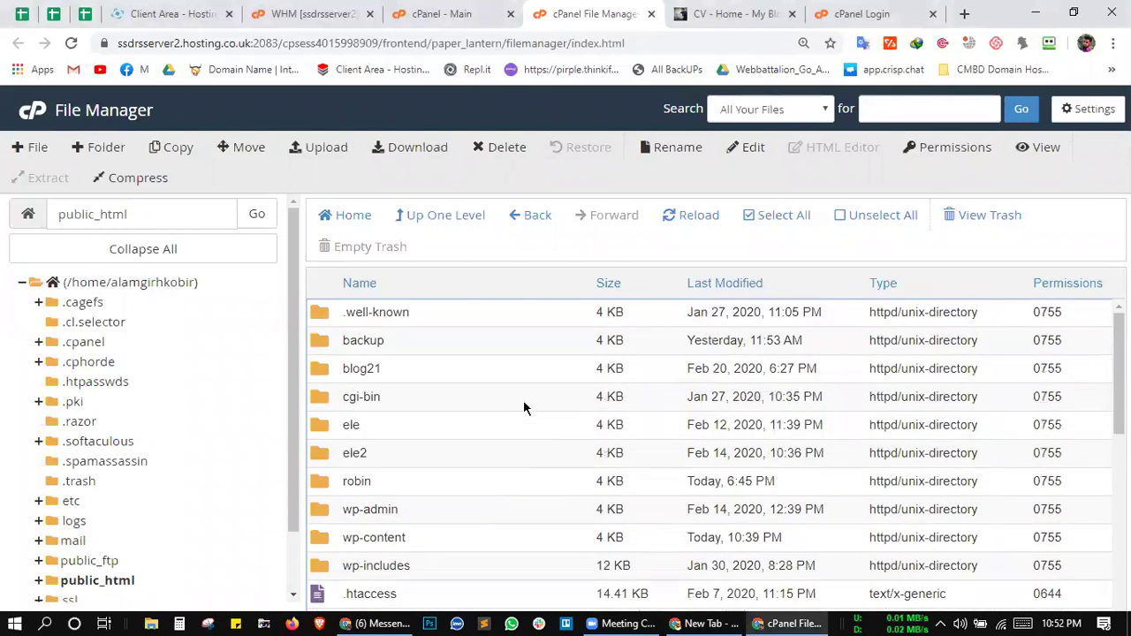
scroll(477, 403, "down", 2)
left_click(457, 399)
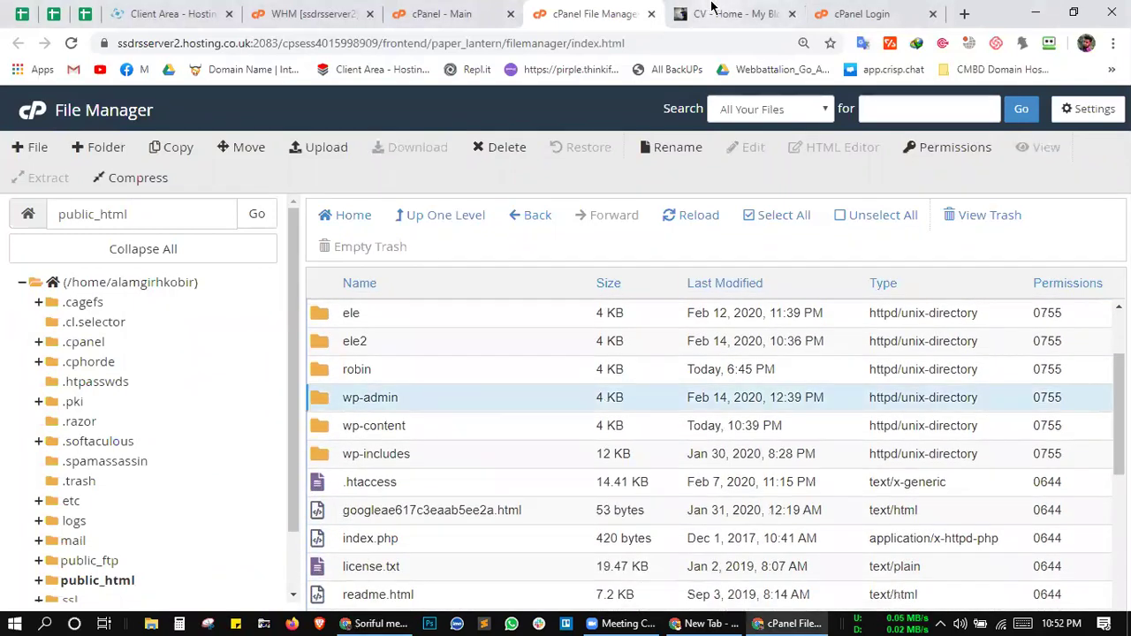
left_click(713, 14)
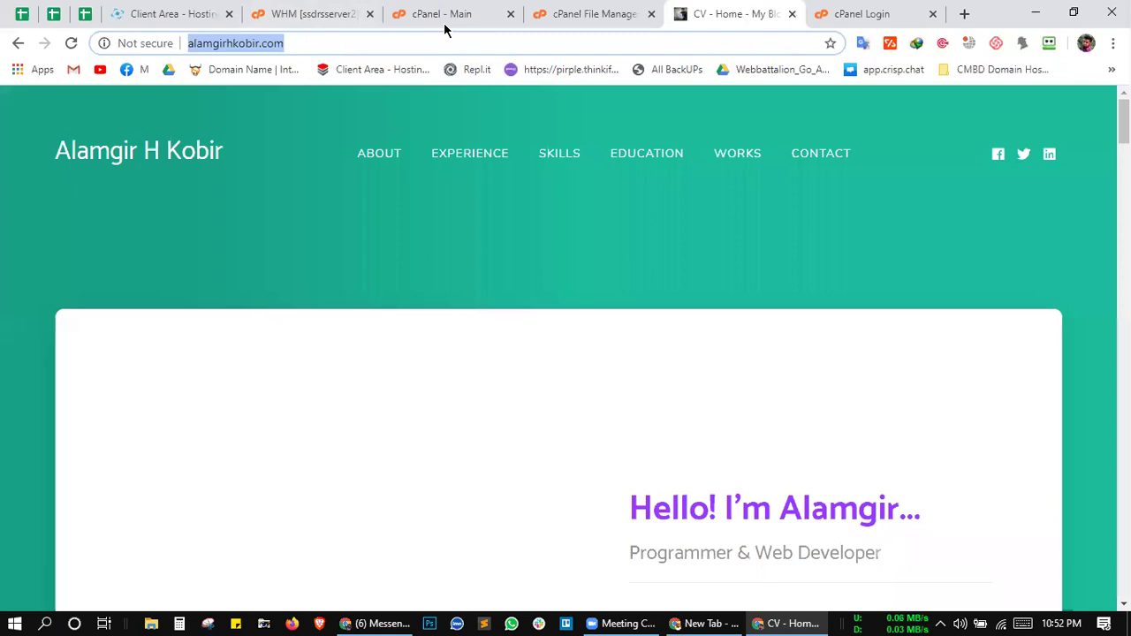
left_click(557, 13)
Step: Review the robin, ele2, ele, cgi-bin, blog21 and backup folders, then select wp-blog-header.php
scroll(476, 399, "up", 3)
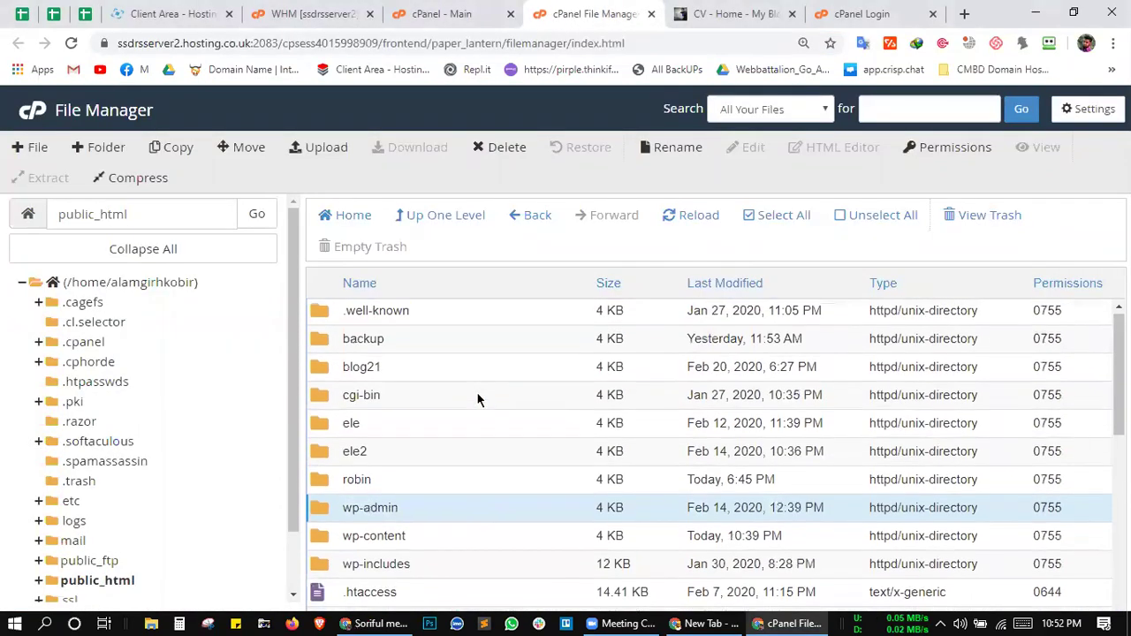
left_click(394, 473)
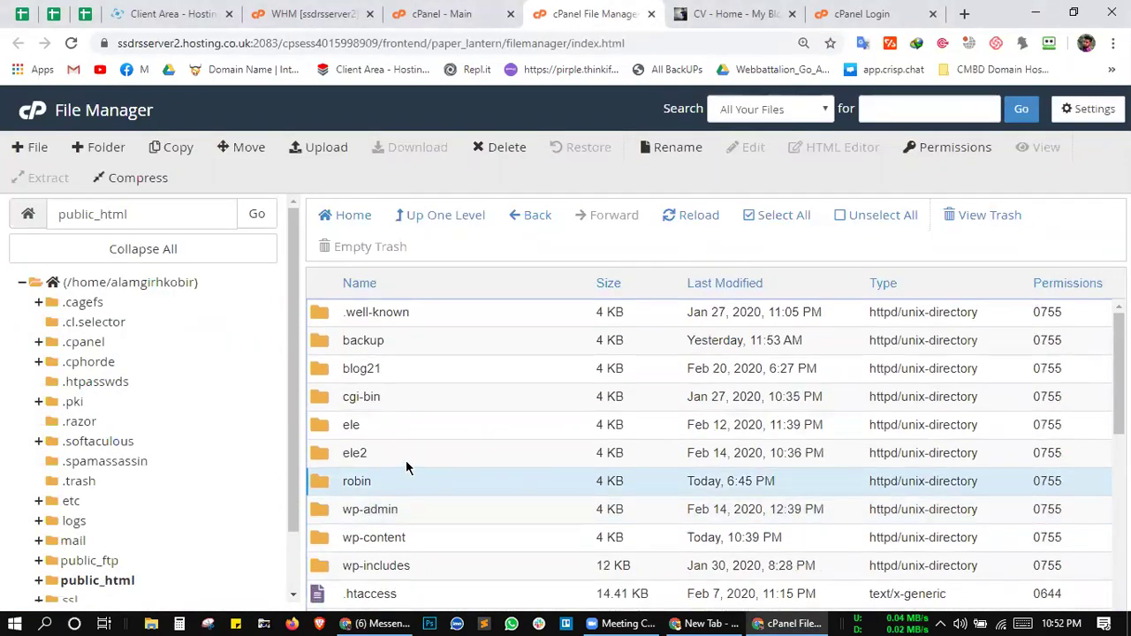
left_click(406, 459)
left_click(405, 425)
left_click(416, 394)
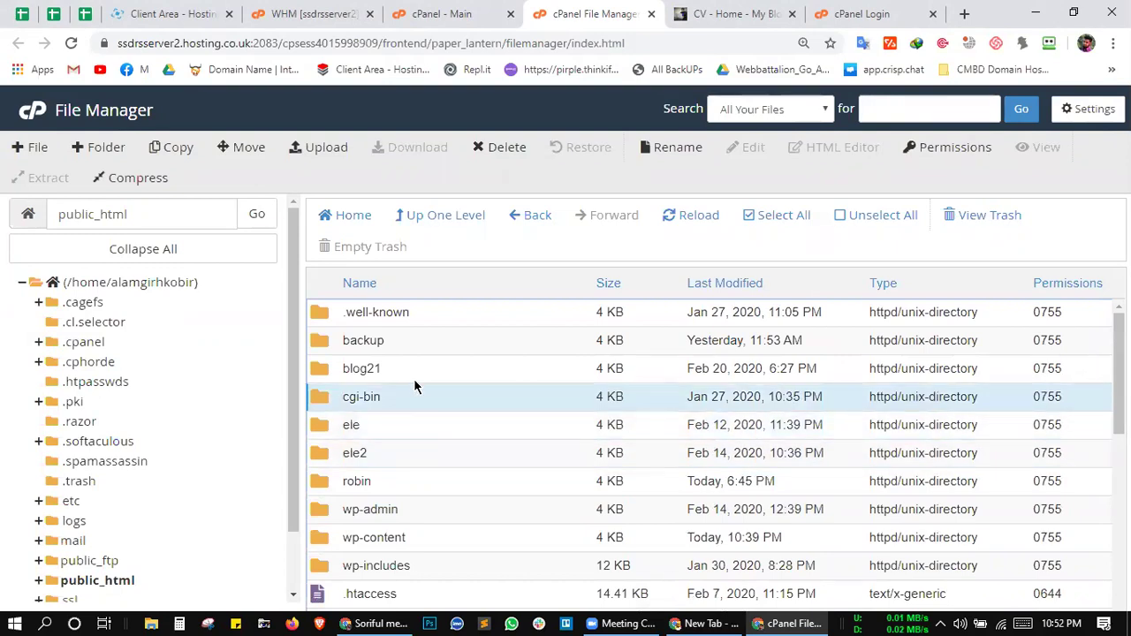
left_click(384, 369)
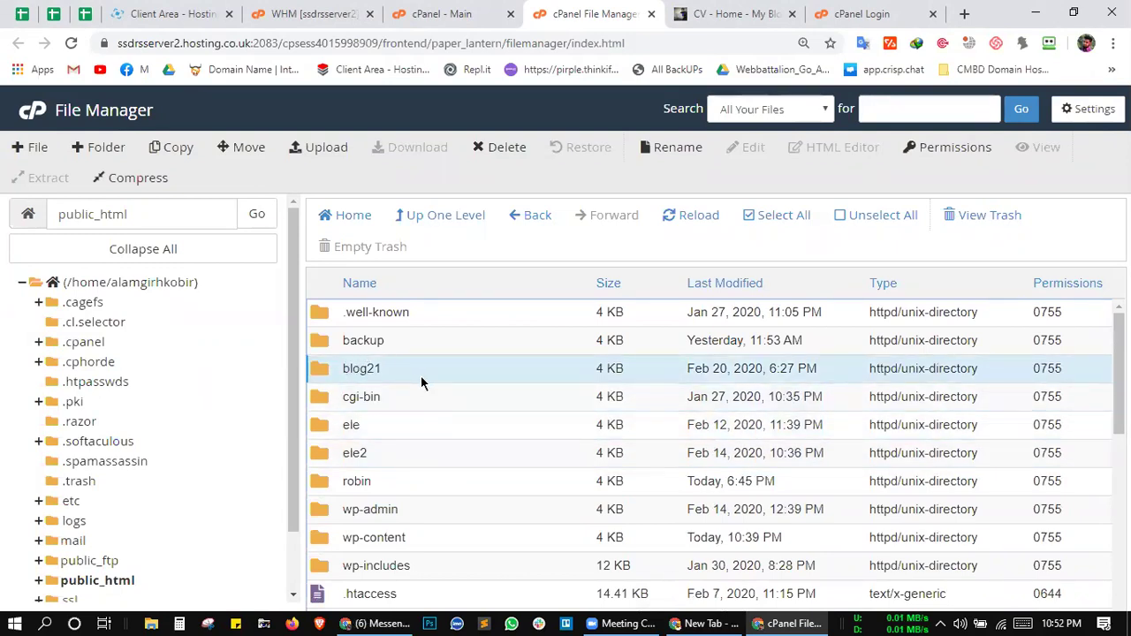
scroll(420, 376, "down", 2)
left_click(391, 349)
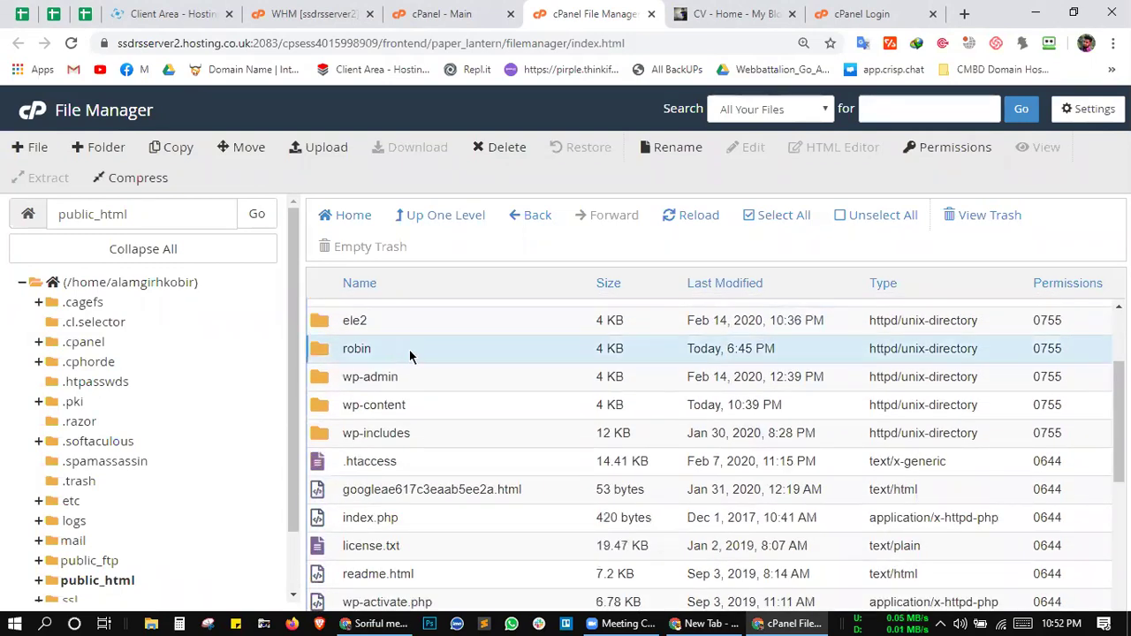
left_click(412, 328)
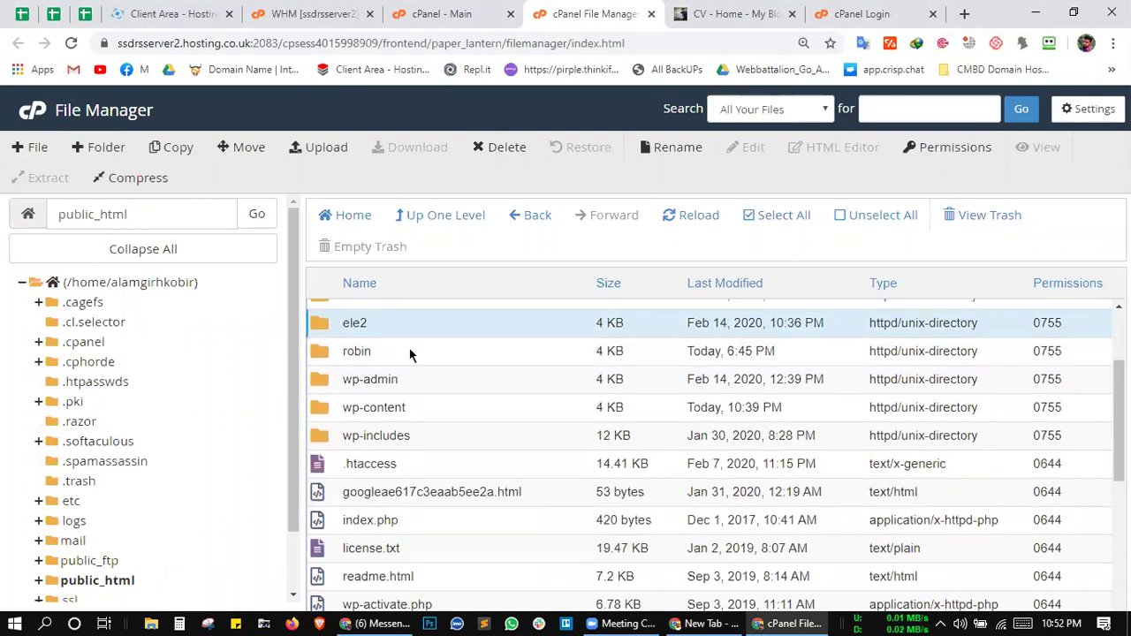
scroll(410, 348, "up", 1)
left_click(400, 365)
scroll(400, 365, "up", 2)
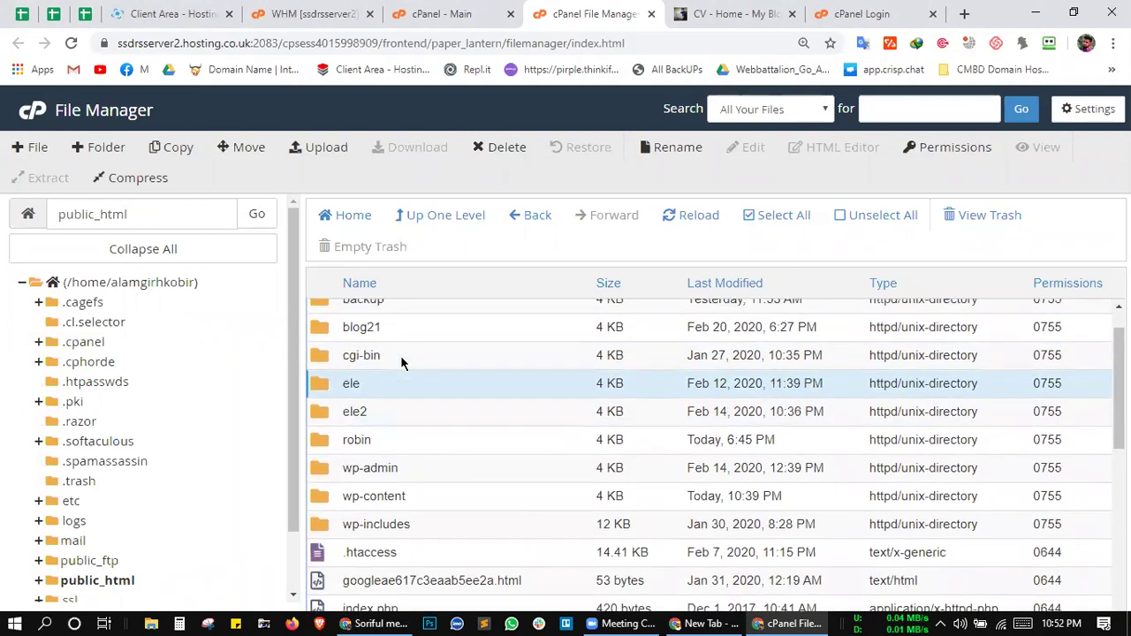
left_click(397, 368)
left_click(414, 347)
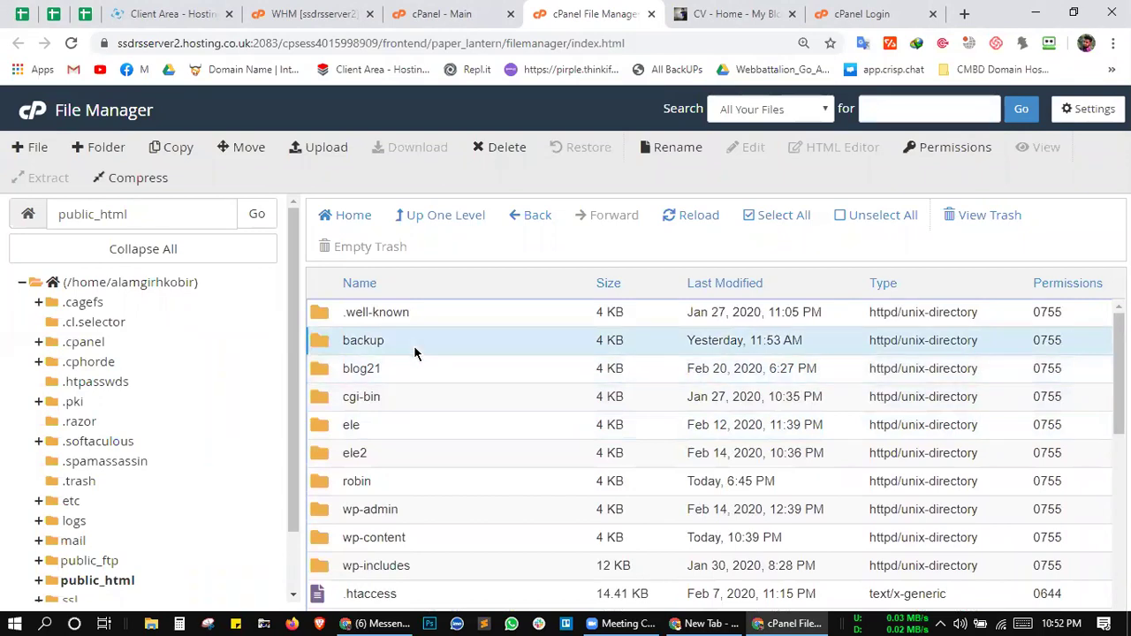
scroll(473, 354, "down", 3)
scroll(482, 334, "down", 1)
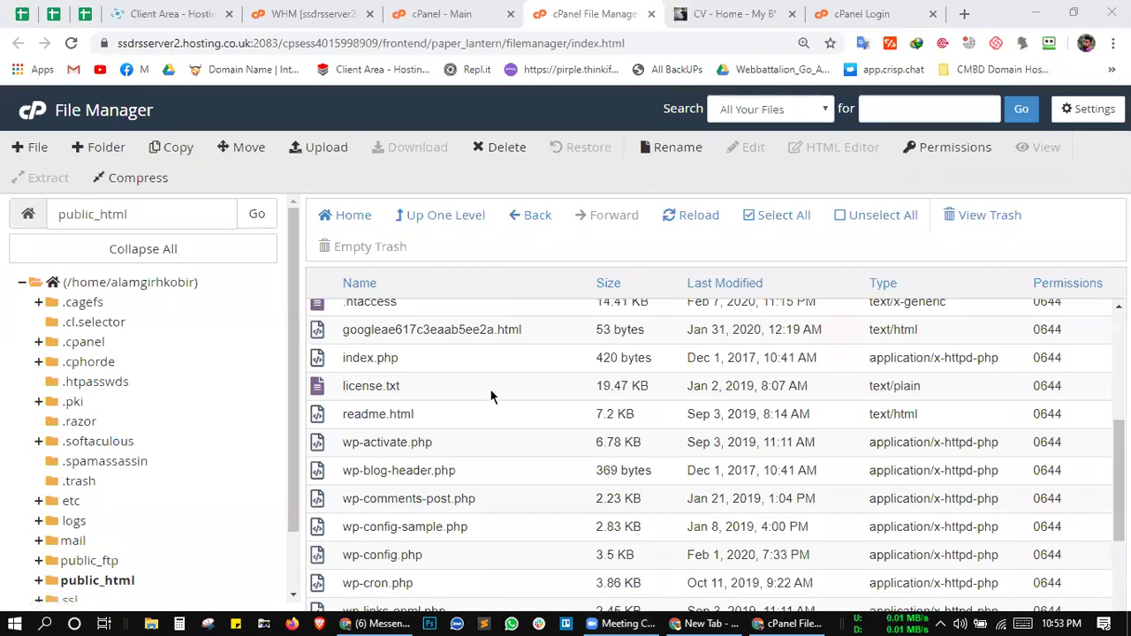
left_click(579, 469)
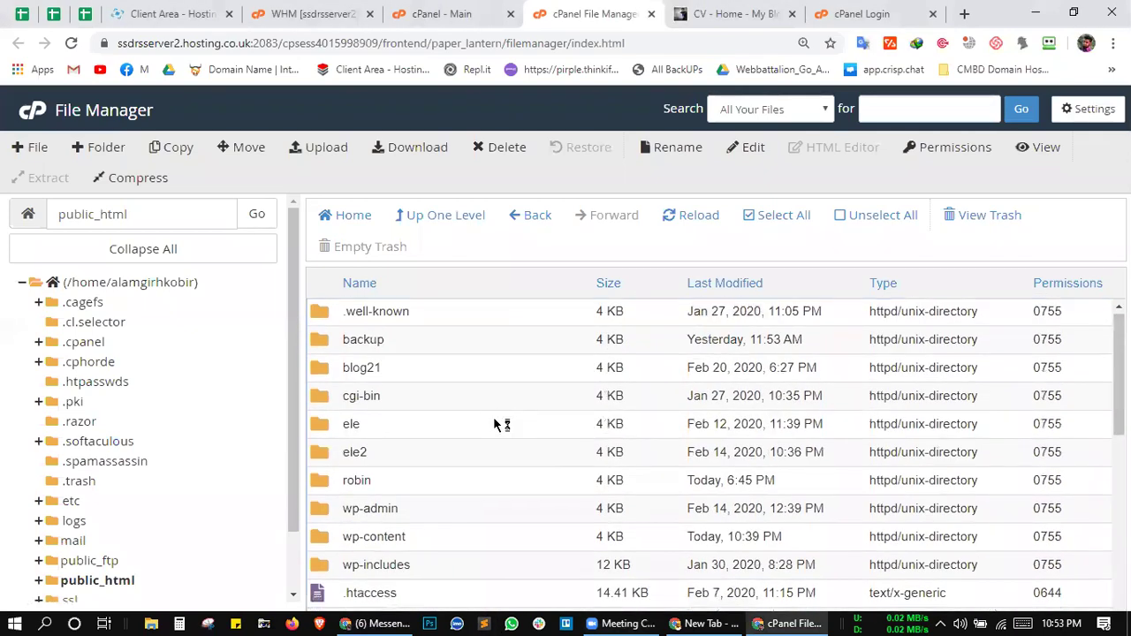
Step: On the cPanel main page, find WordPress in the Softaculous Apps Installer scripts and launch it
left_click(433, 14)
scroll(446, 452, "down", 1)
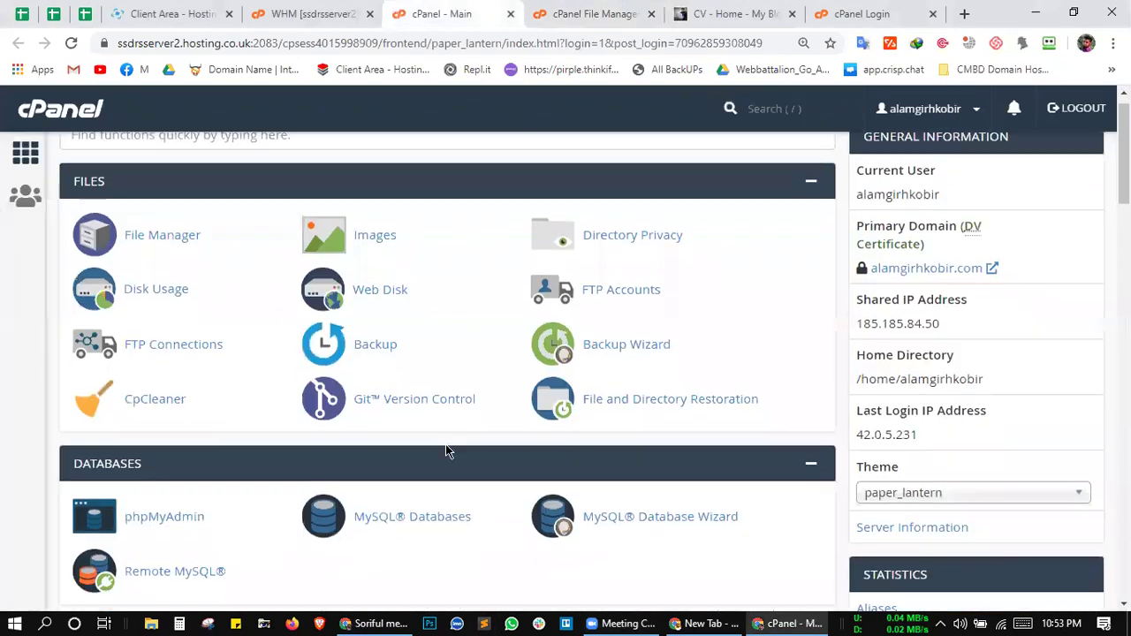
scroll(447, 451, "down", 15)
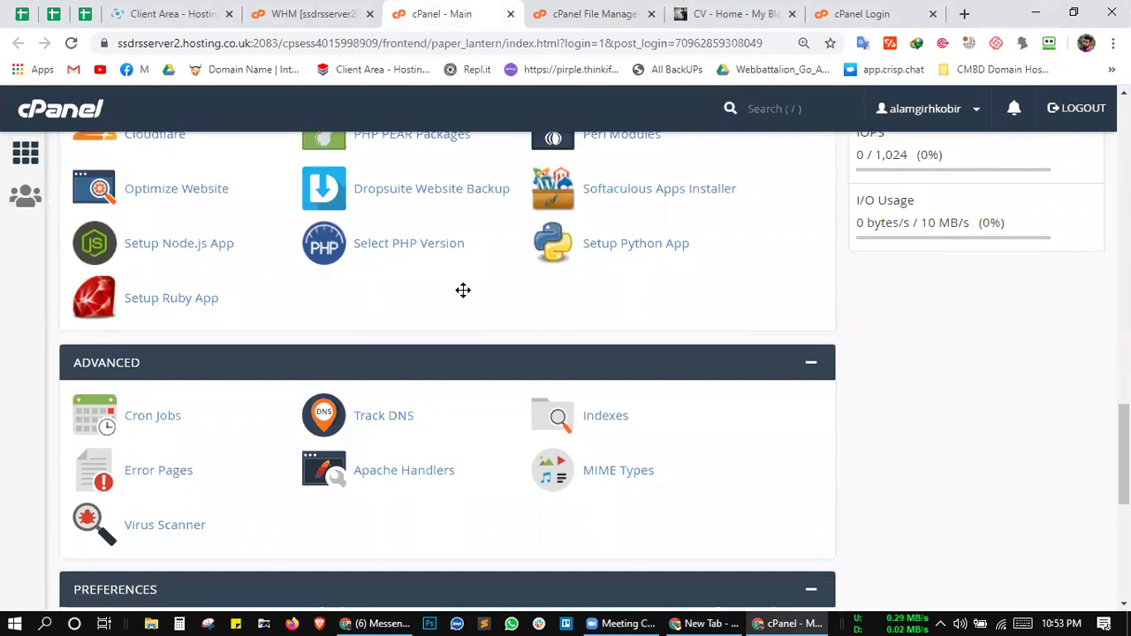
scroll(419, 397, "down", 4)
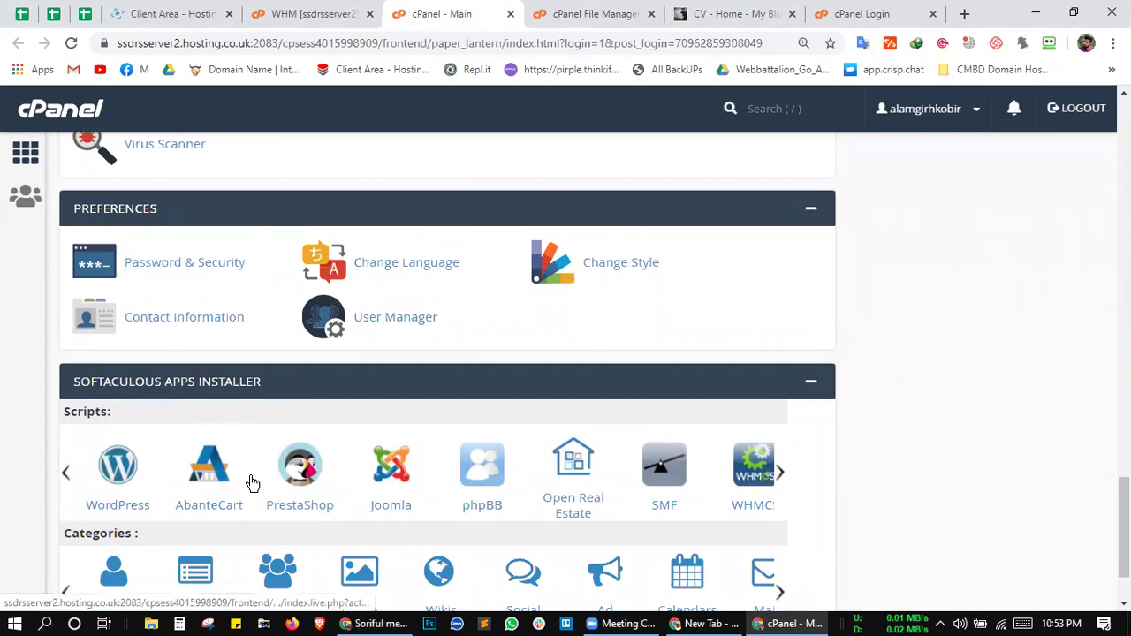
left_click(780, 475)
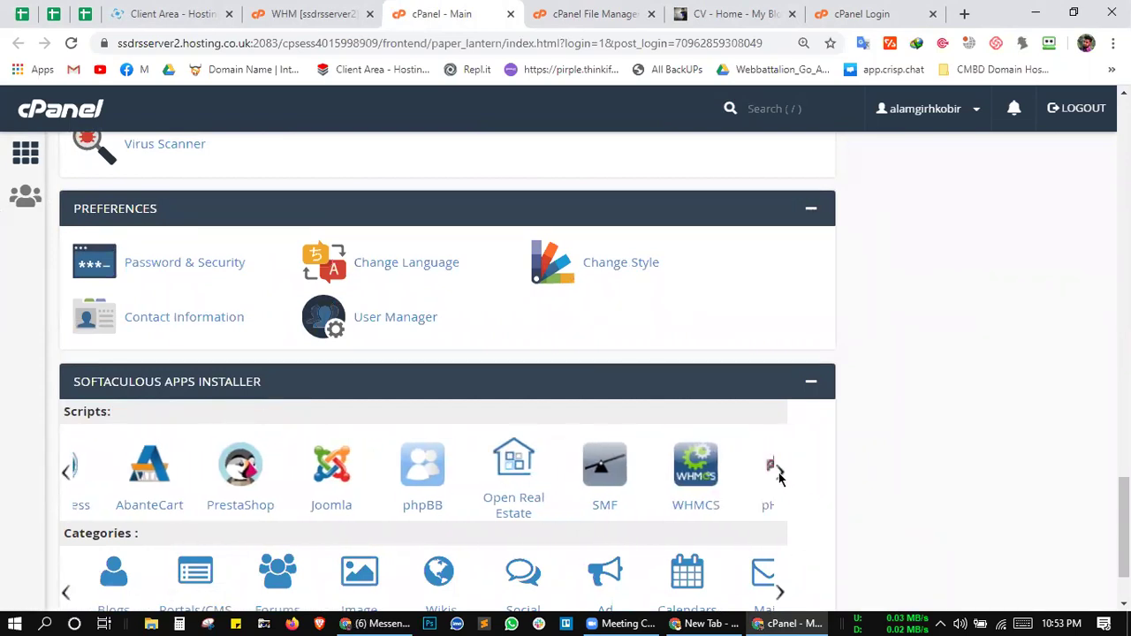
left_click(65, 472)
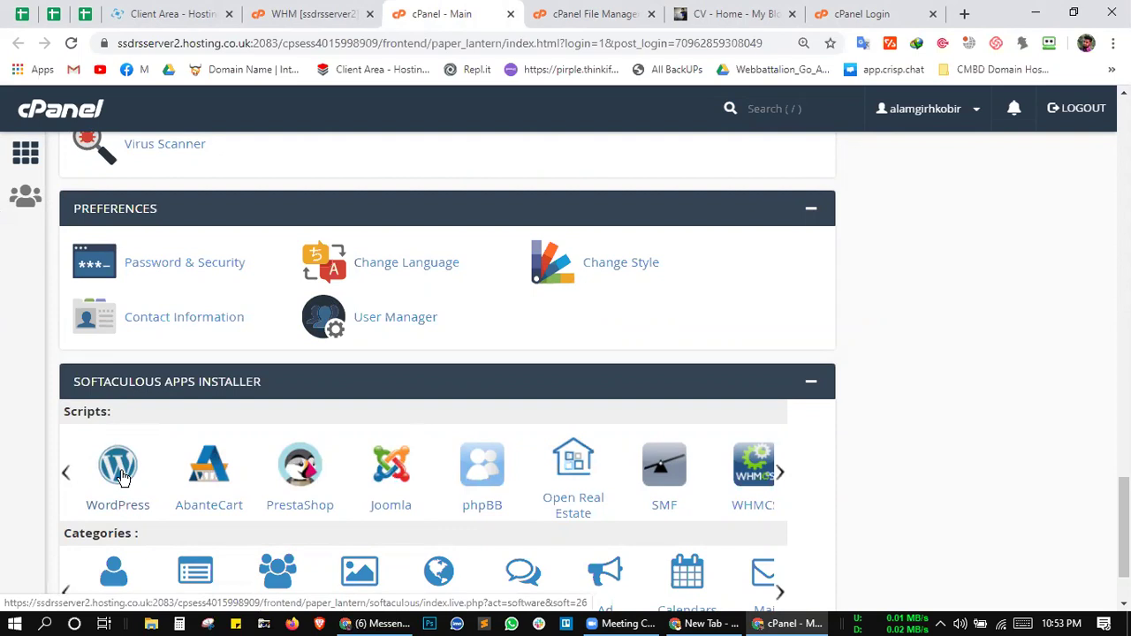
left_click(122, 477)
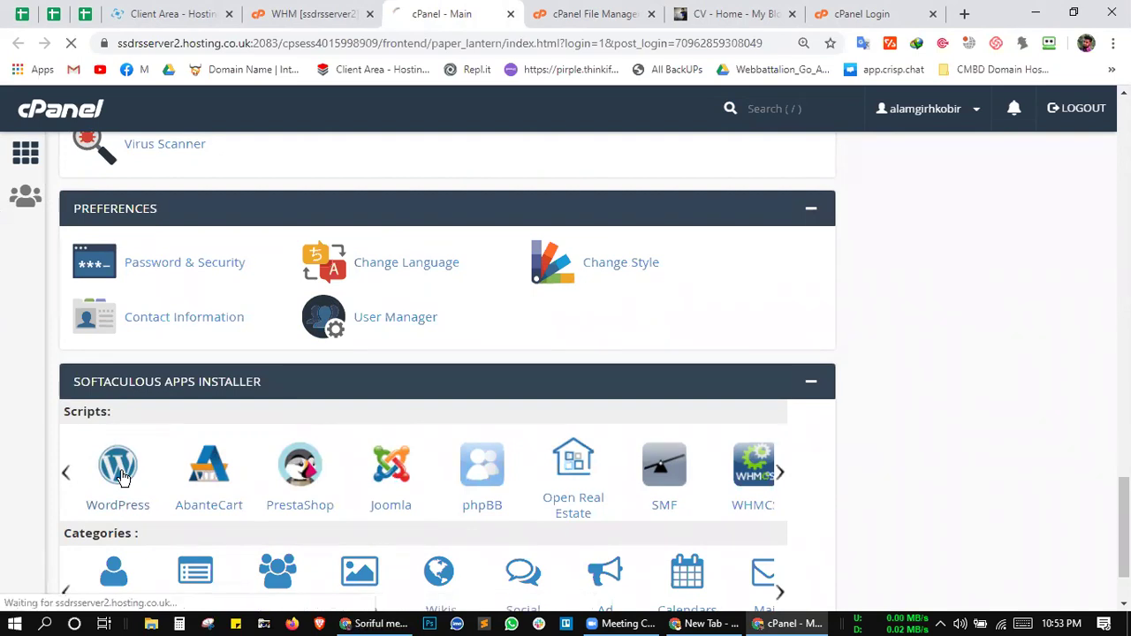
Step: Let the Softaculous WordPress page load and scroll its versions 5.3.2–4.9.13 and 42.70 MB requirement
left_click(745, 11)
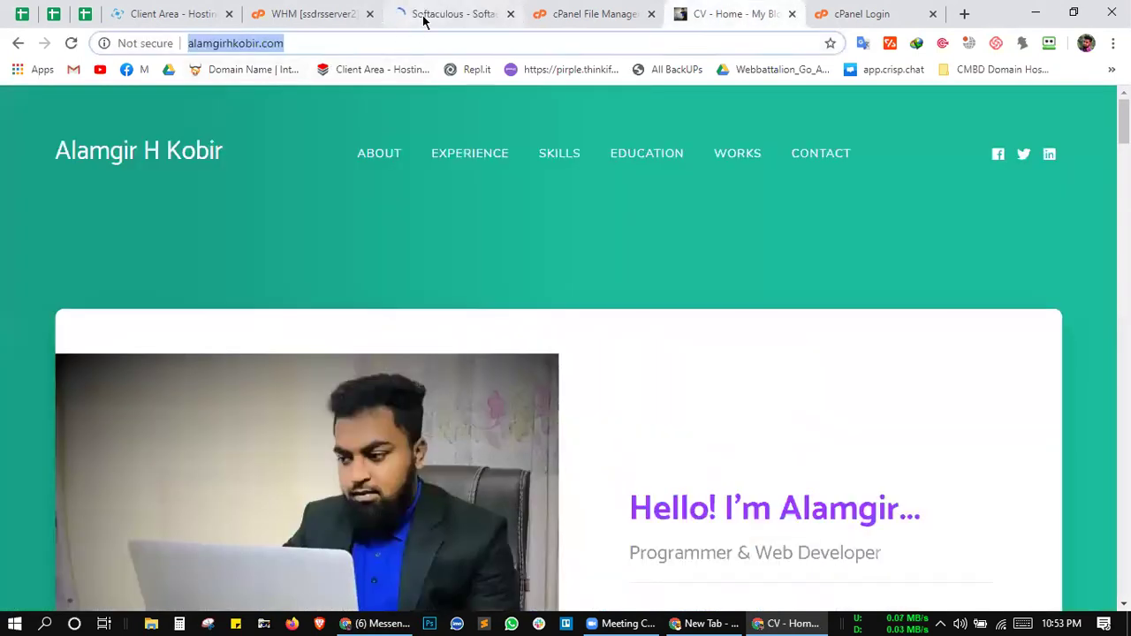
left_click(423, 19)
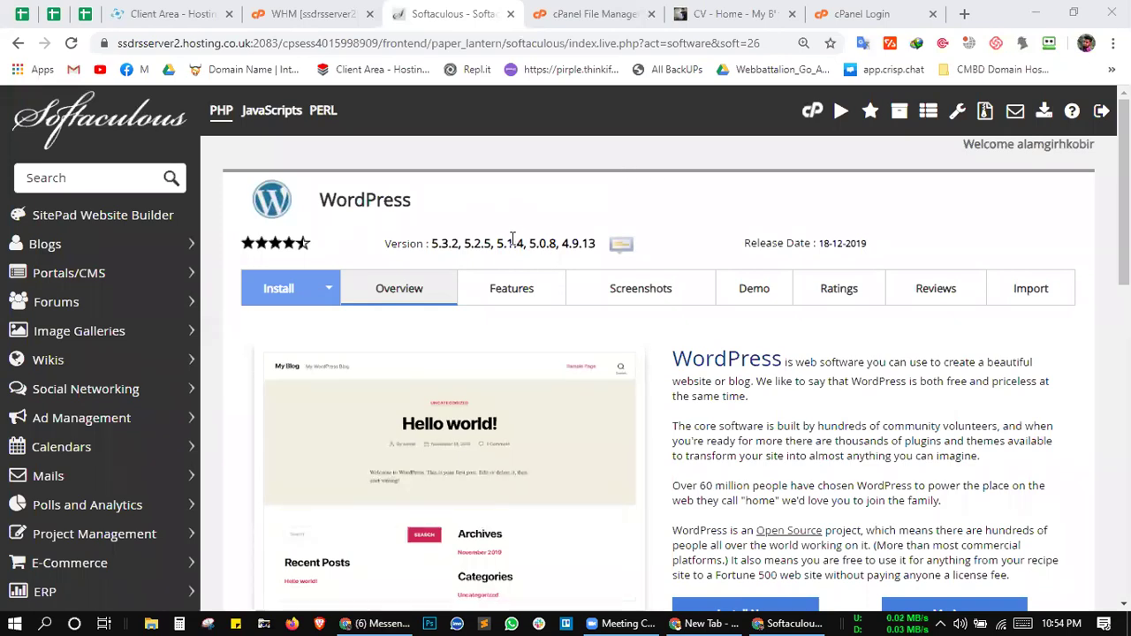
left_click(340, 14)
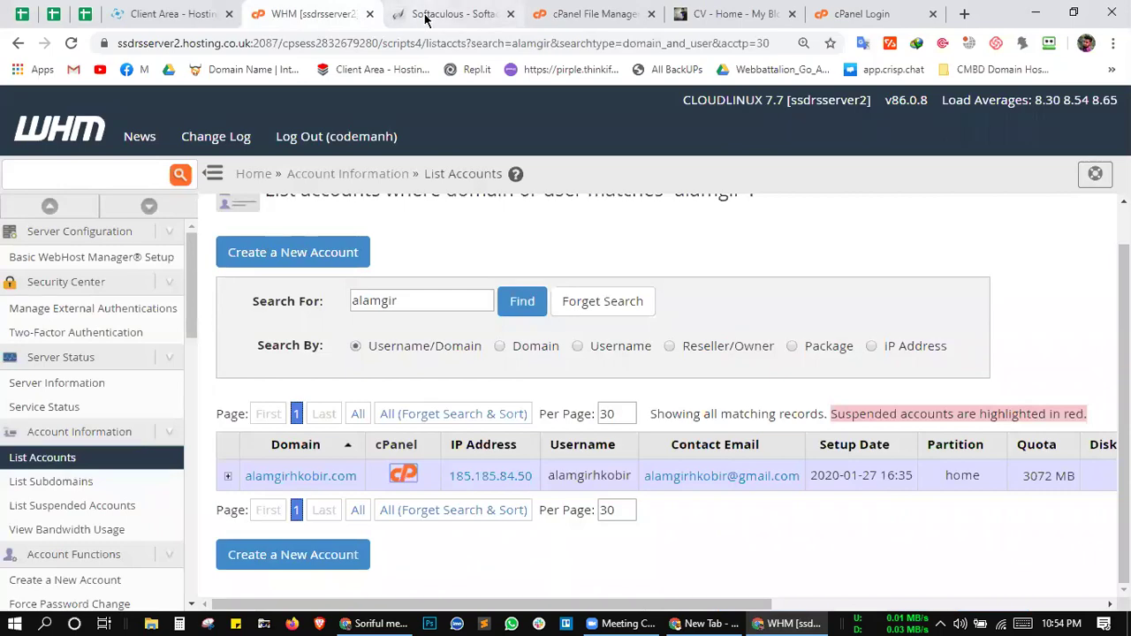
left_click(424, 16)
scroll(566, 369, "down", 2)
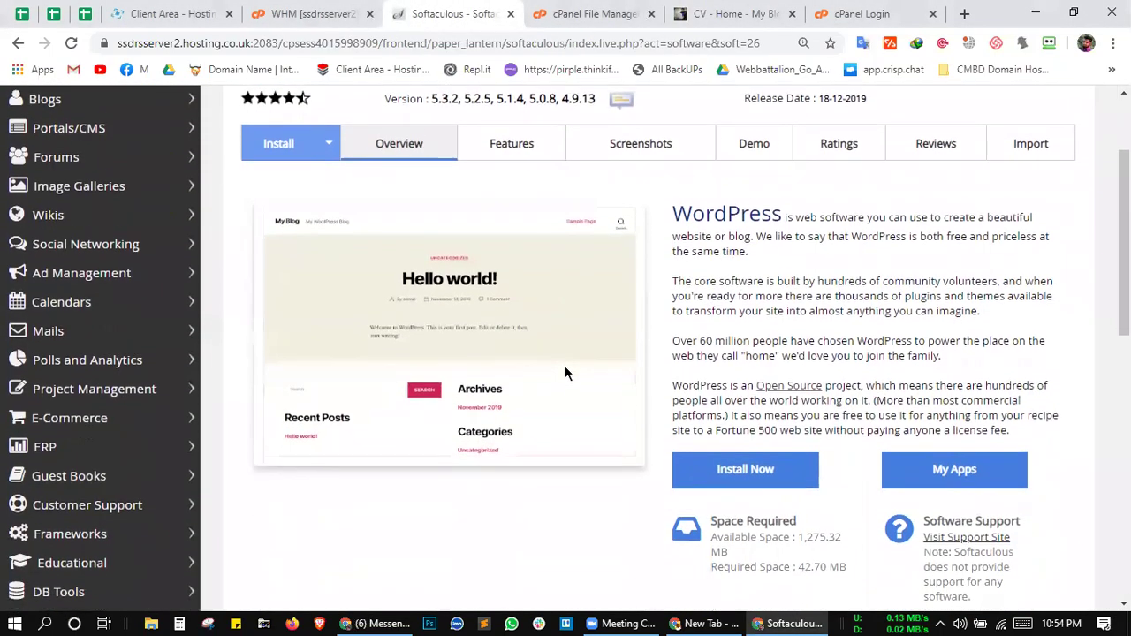
scroll(564, 366, "down", 3)
scroll(563, 375, "up", 2)
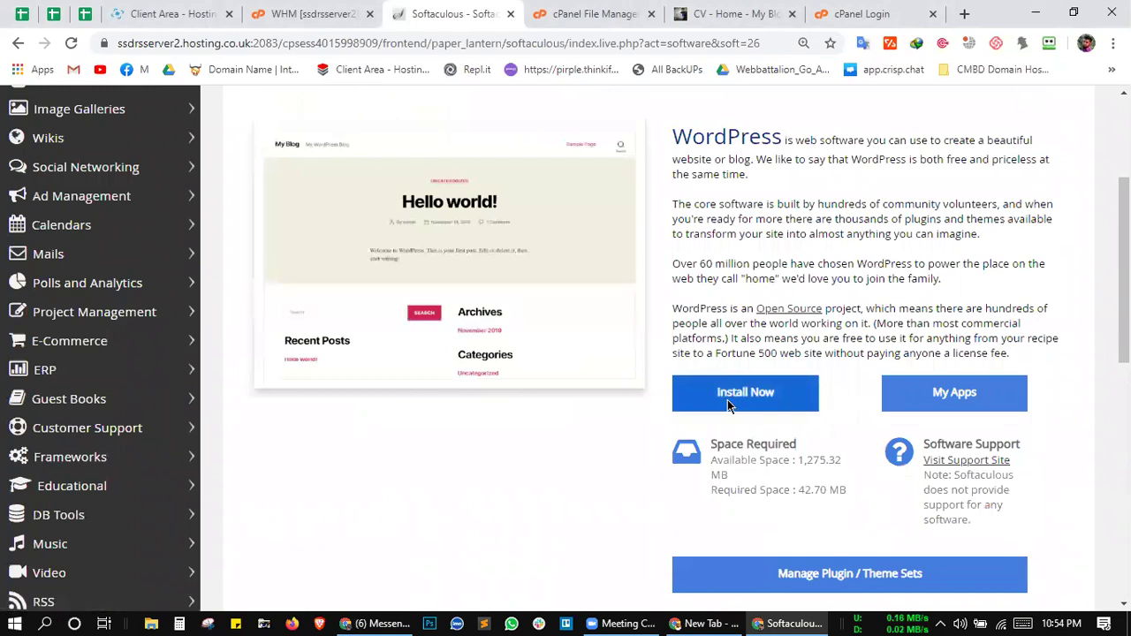
left_click(728, 402)
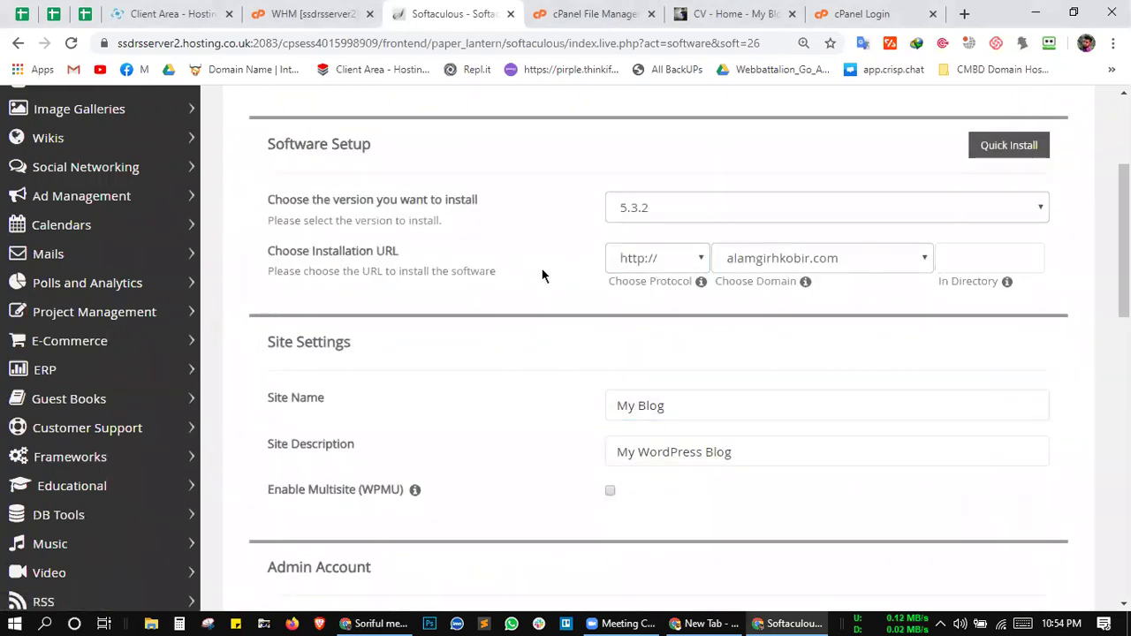
scroll(543, 279, "up", 2)
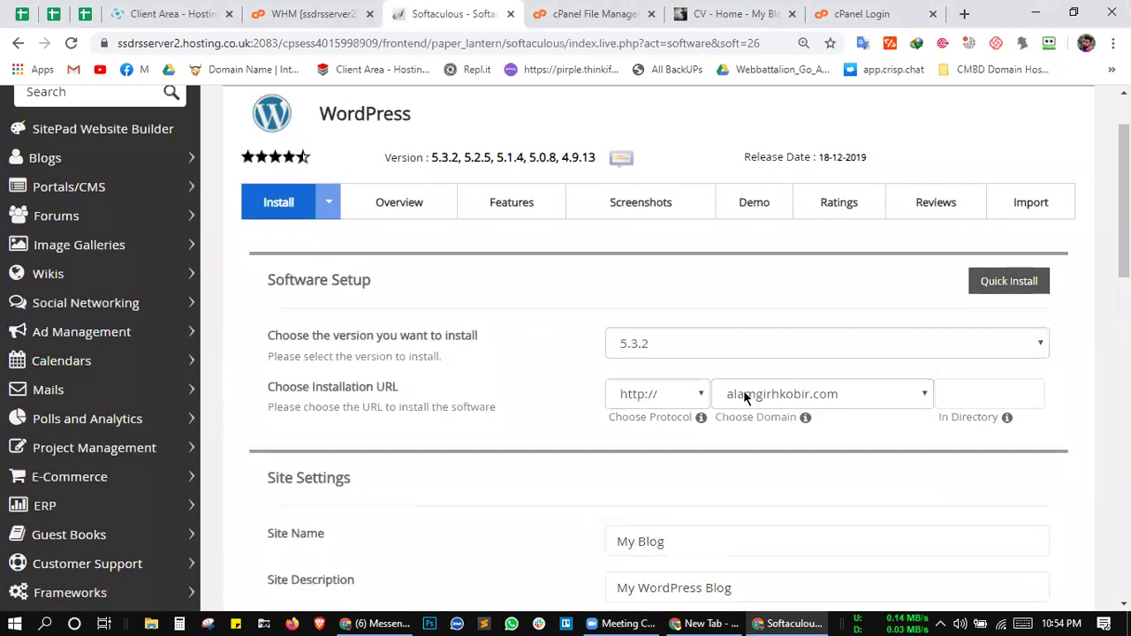
scroll(768, 395, "down", 1)
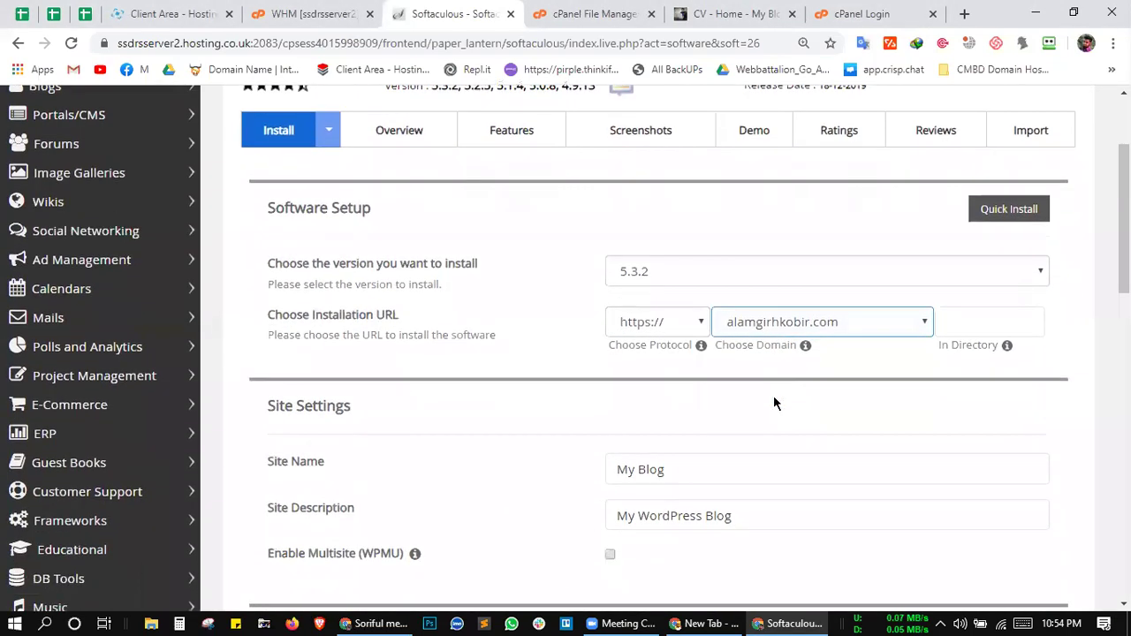
Step: Check the live alamgirhkobir.com address, then go back to the File Manager listing
left_click(727, 14)
left_click(281, 46)
left_click(593, 352)
scroll(593, 353, "down", 3)
scroll(593, 353, "up", 3)
left_click(431, 9)
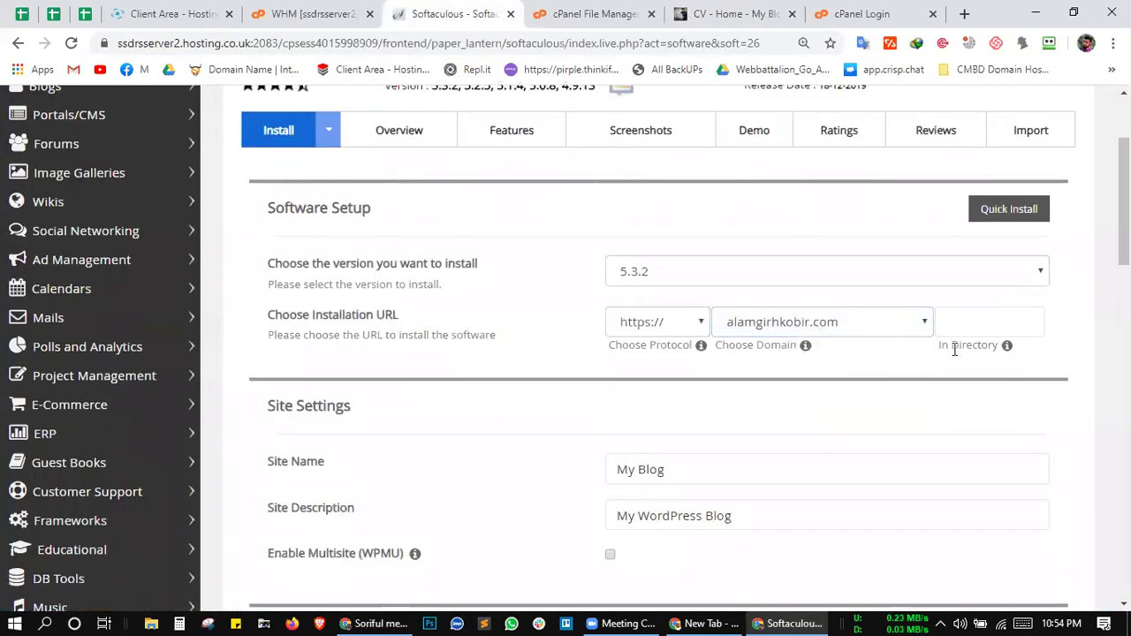
left_click(603, 9)
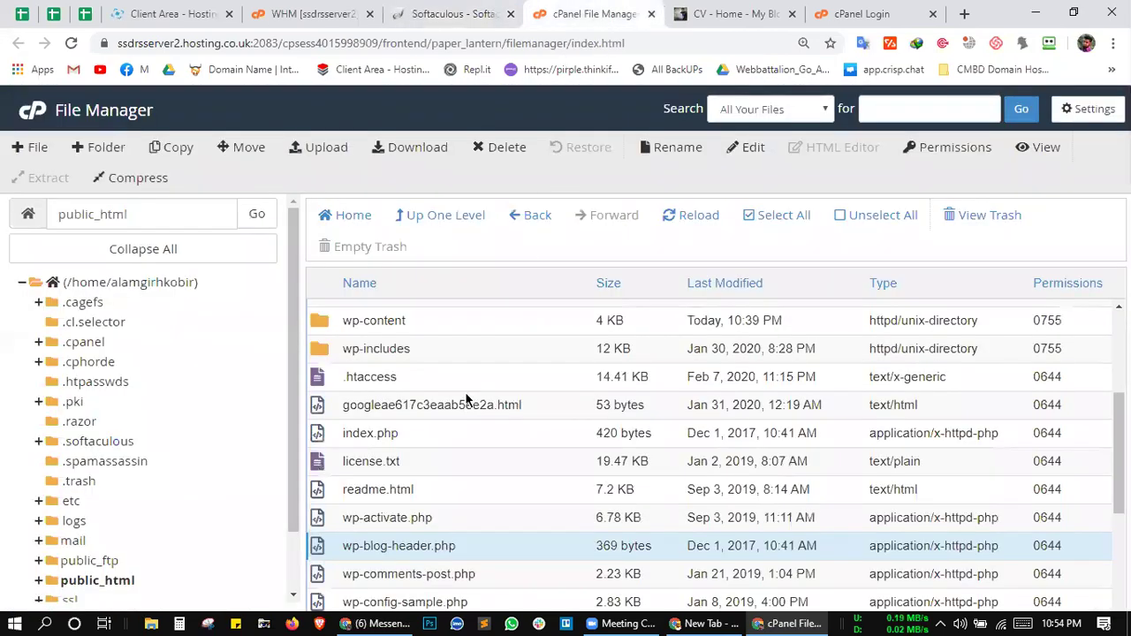
Step: Select the robin, ele2, ele and blog21 folders, then return to the Softaculous install form
scroll(389, 414, "up", 2)
left_click(375, 415)
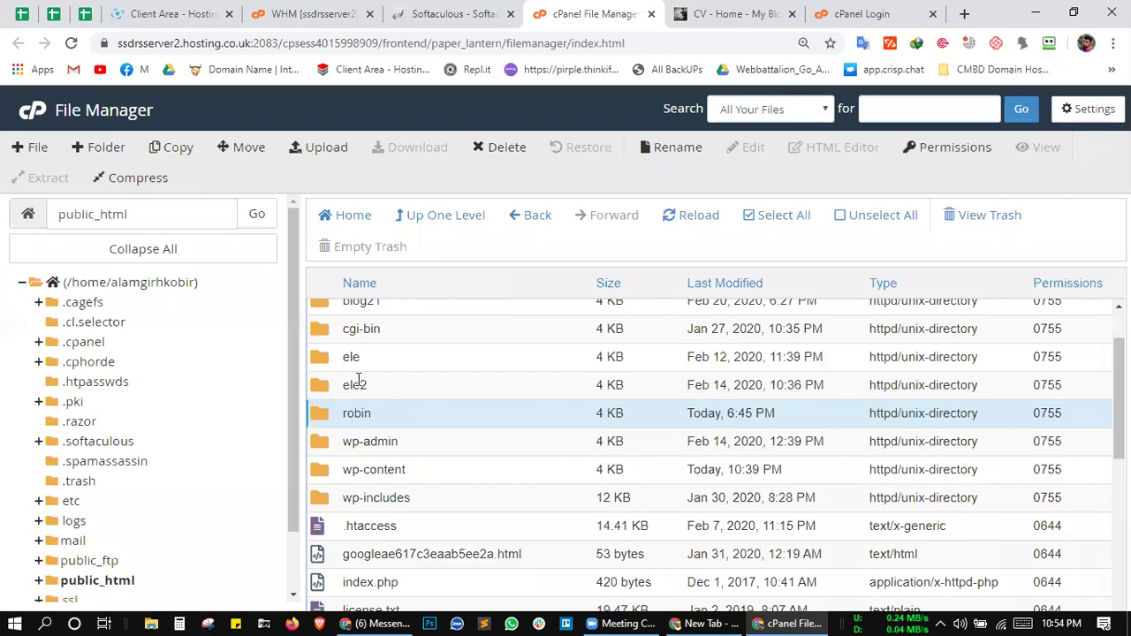
left_click(358, 382)
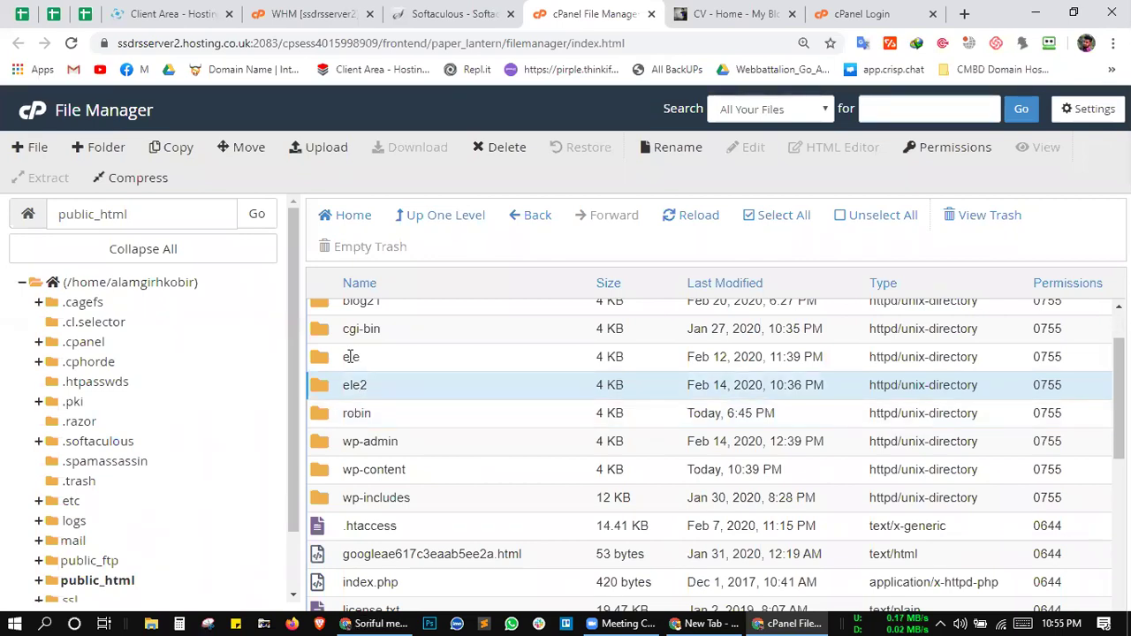
left_click(351, 356)
scroll(371, 368, "up", 1)
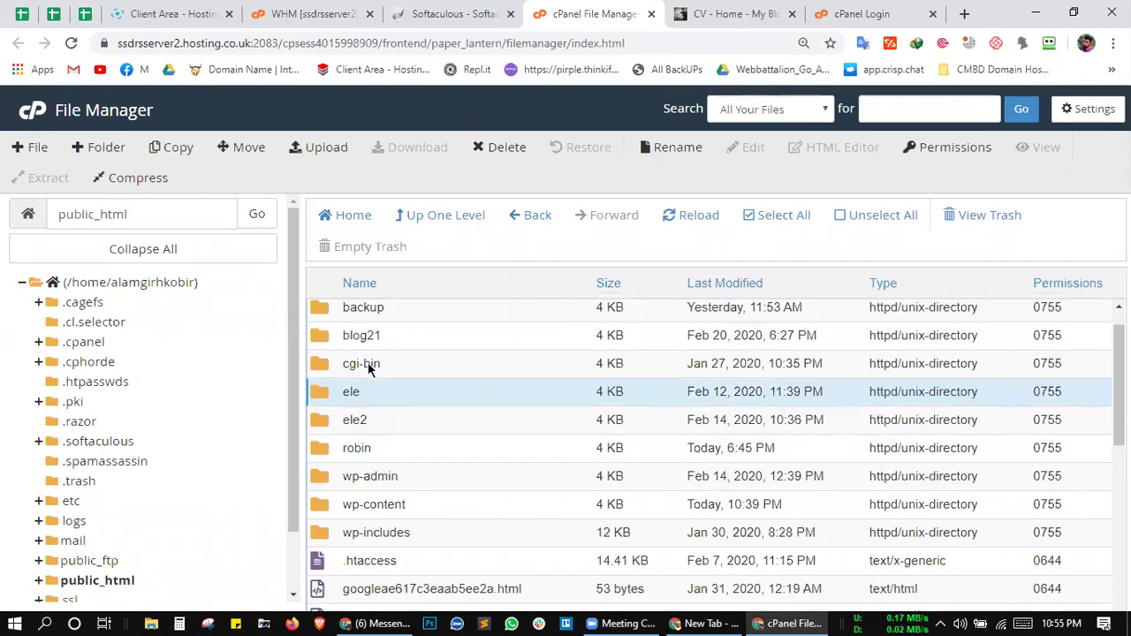
scroll(369, 369, "up", 1)
left_click(376, 364)
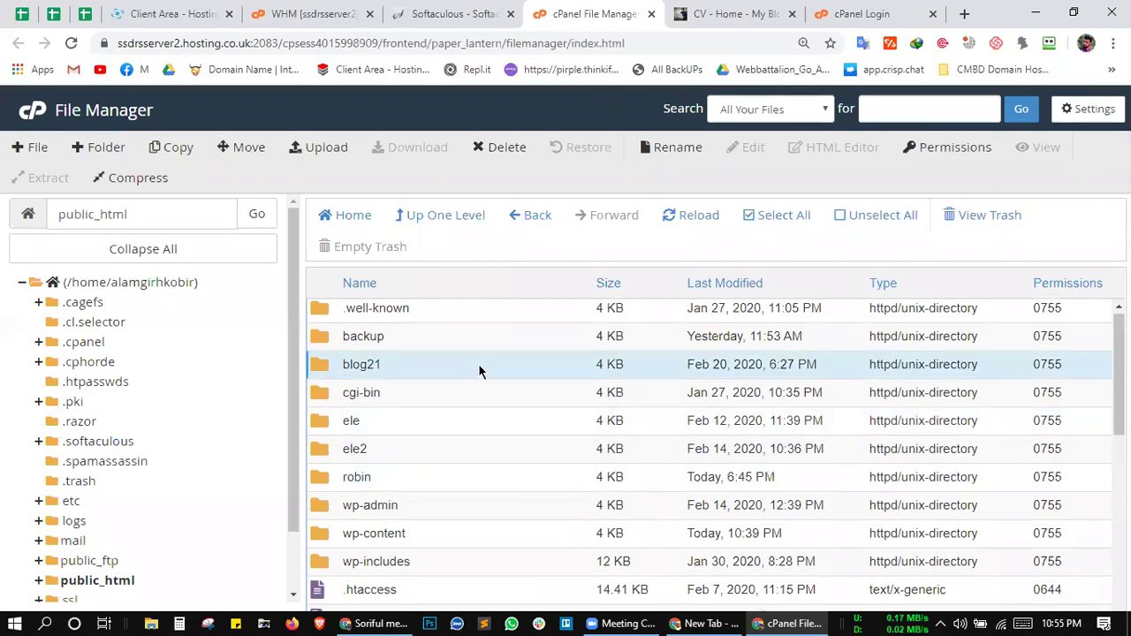
left_click(418, 7)
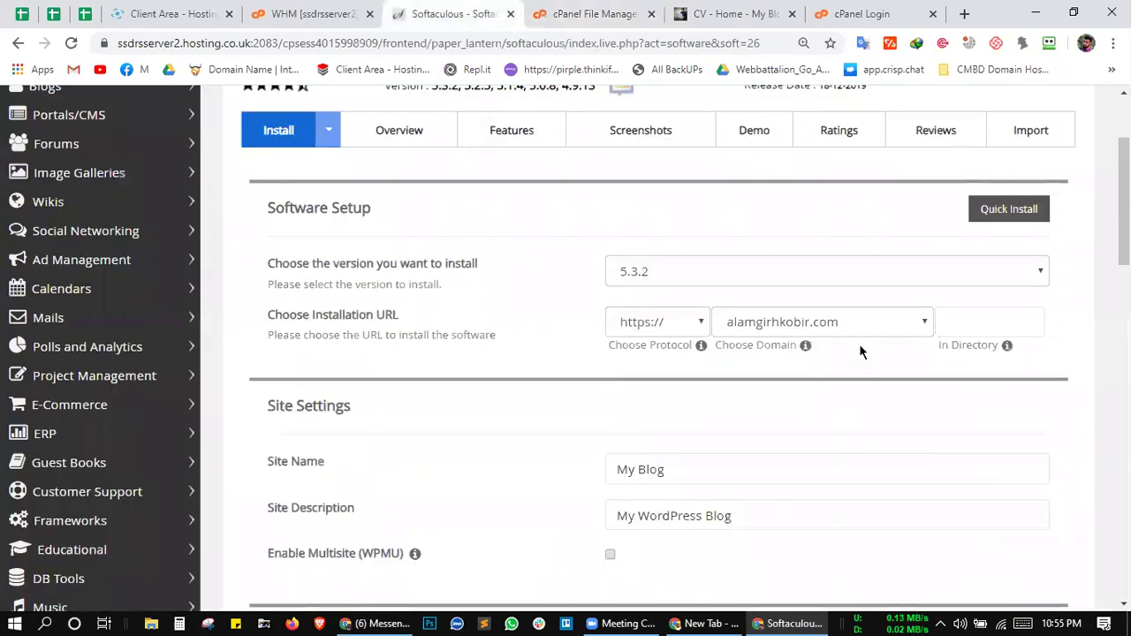
left_click(960, 328)
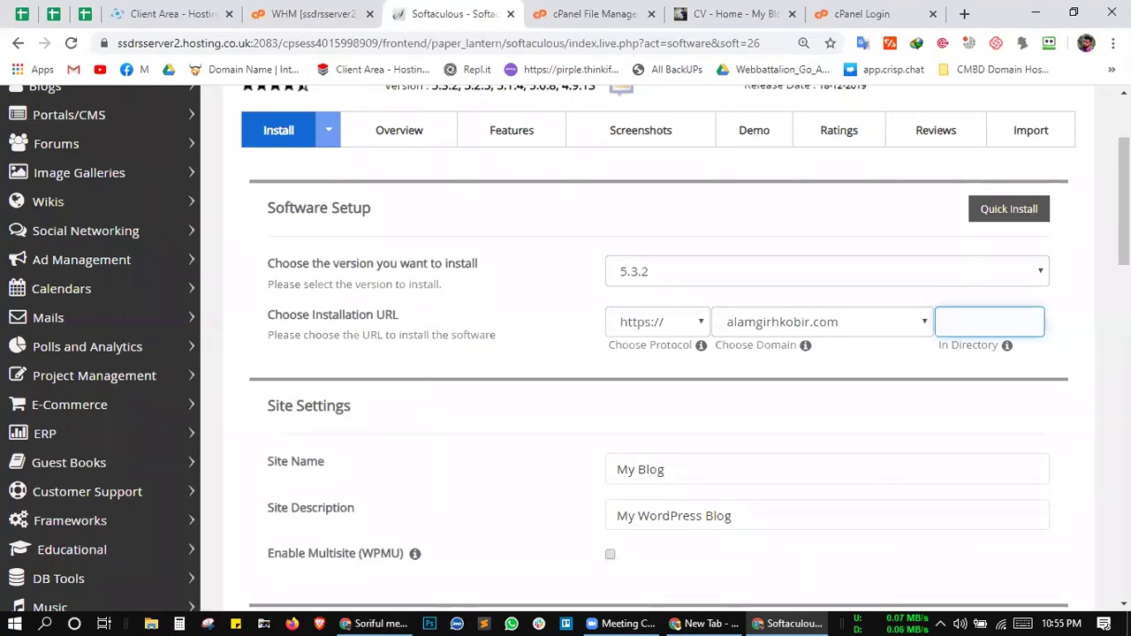
left_click(628, 623)
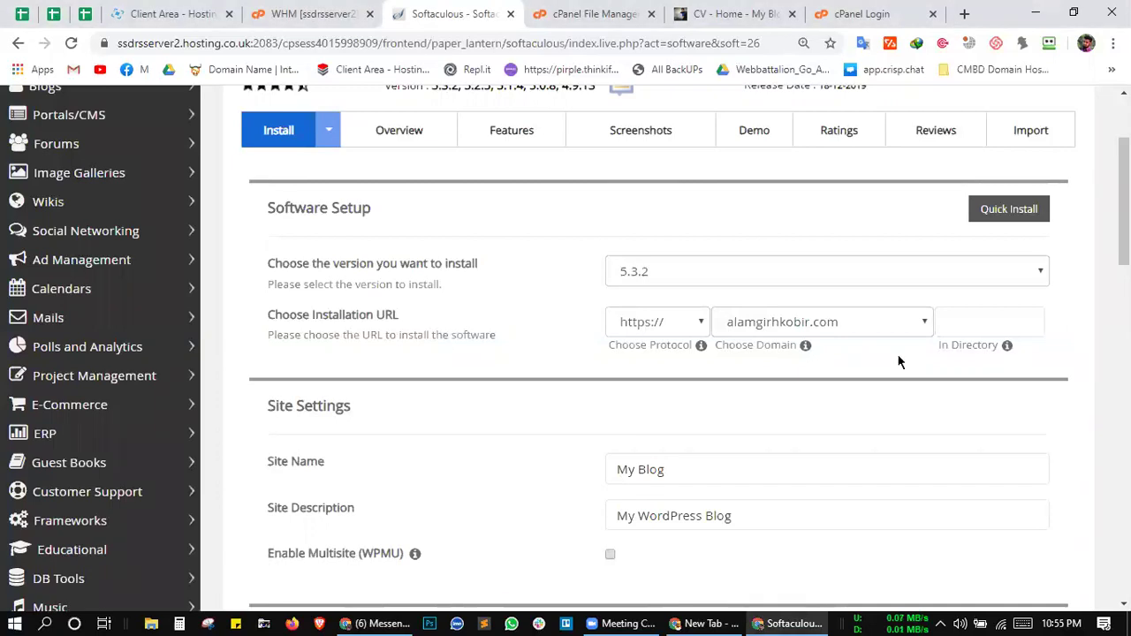
left_click(953, 325)
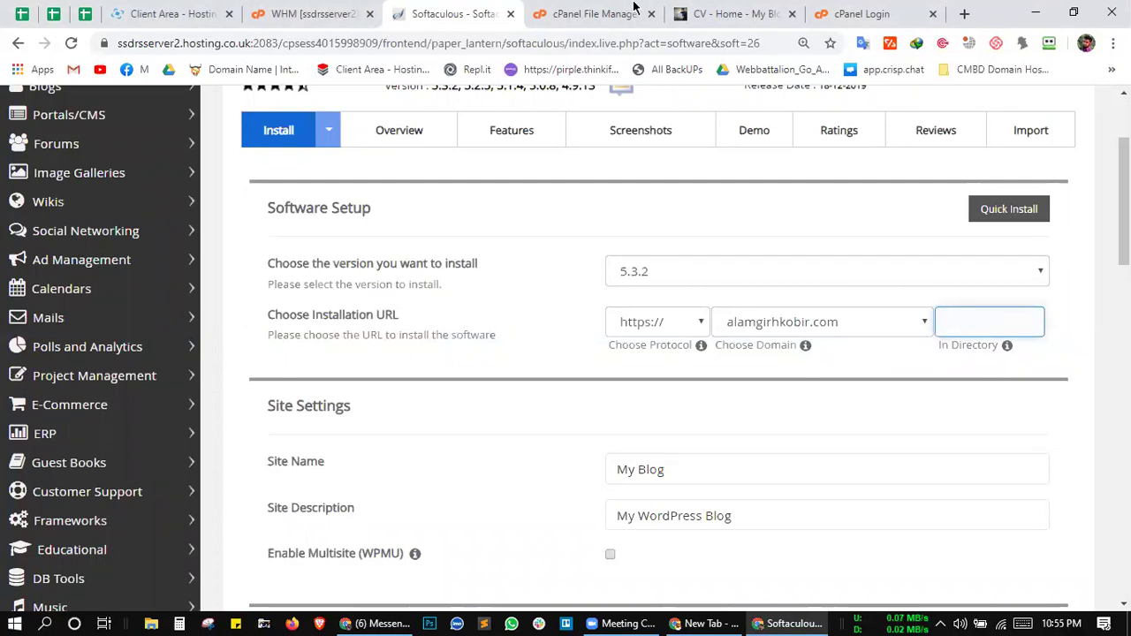
left_click(597, 13)
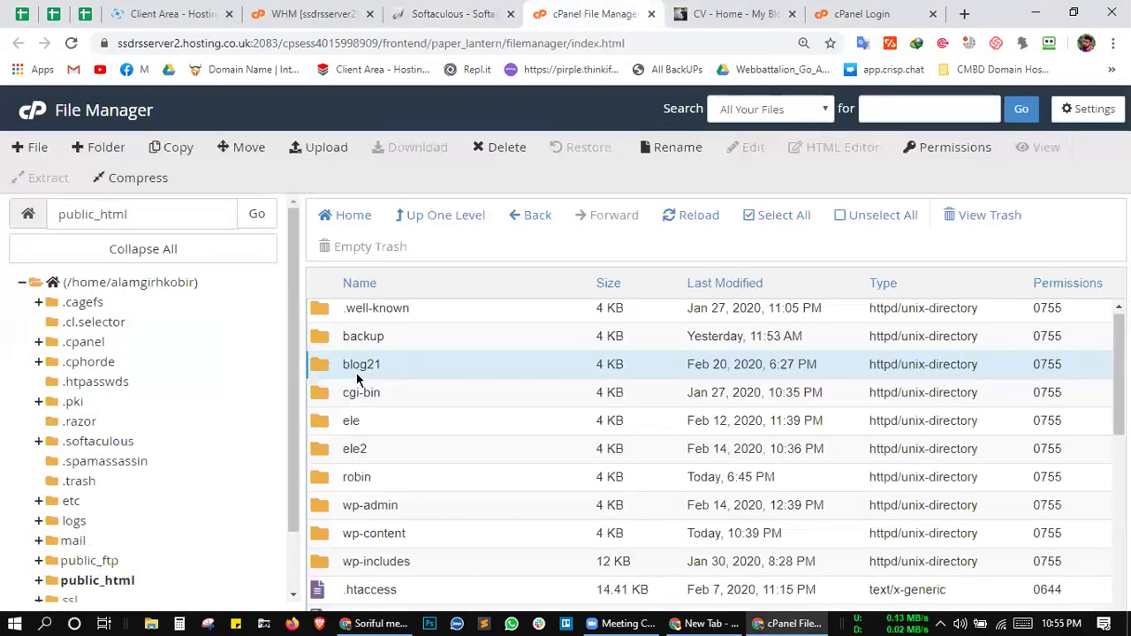
left_click(437, 13)
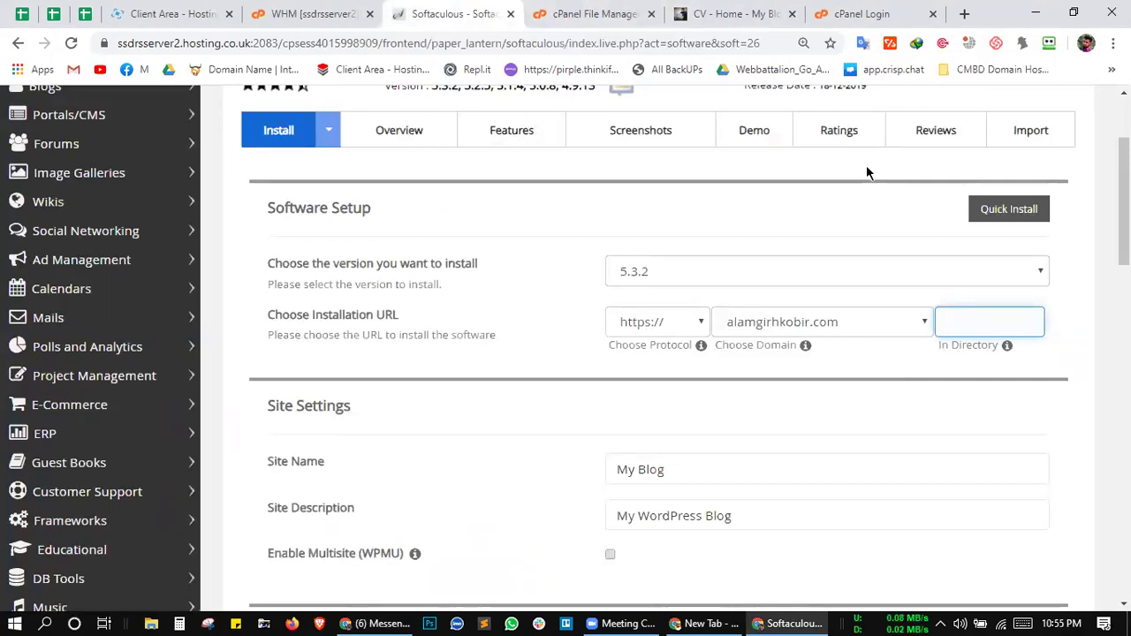
left_click(624, 623)
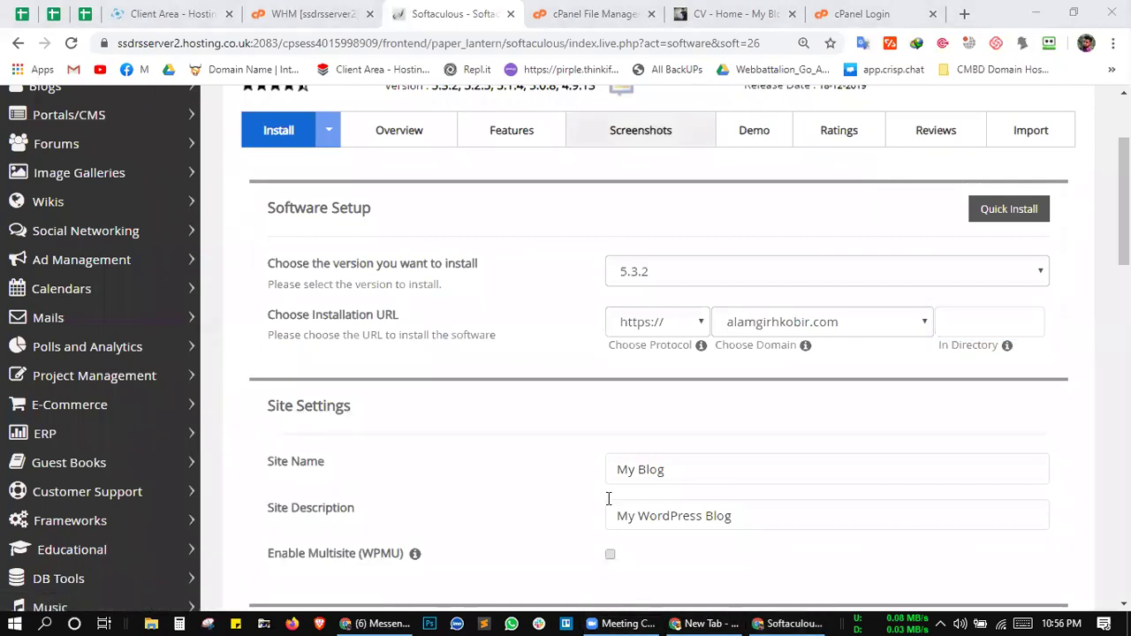
left_click(965, 322)
Step: Enter CMBD as the WordPress install directory, removing the stray 61
left_click(921, 371)
scroll(919, 374, "down", 1)
left_click(983, 296)
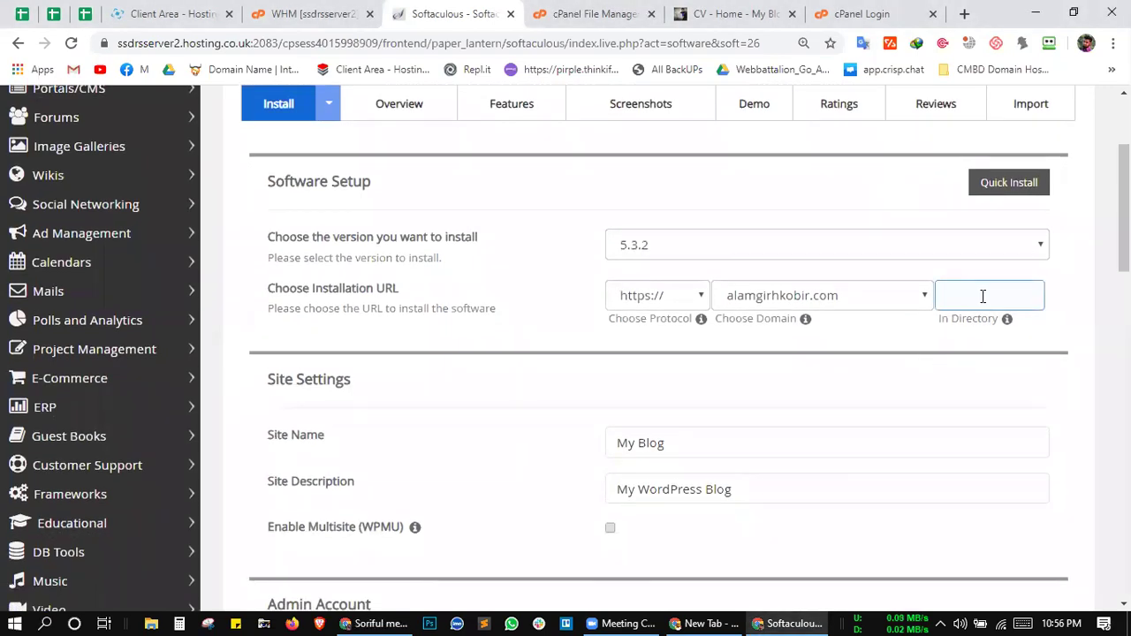
type("CMBD61")
left_click(982, 296)
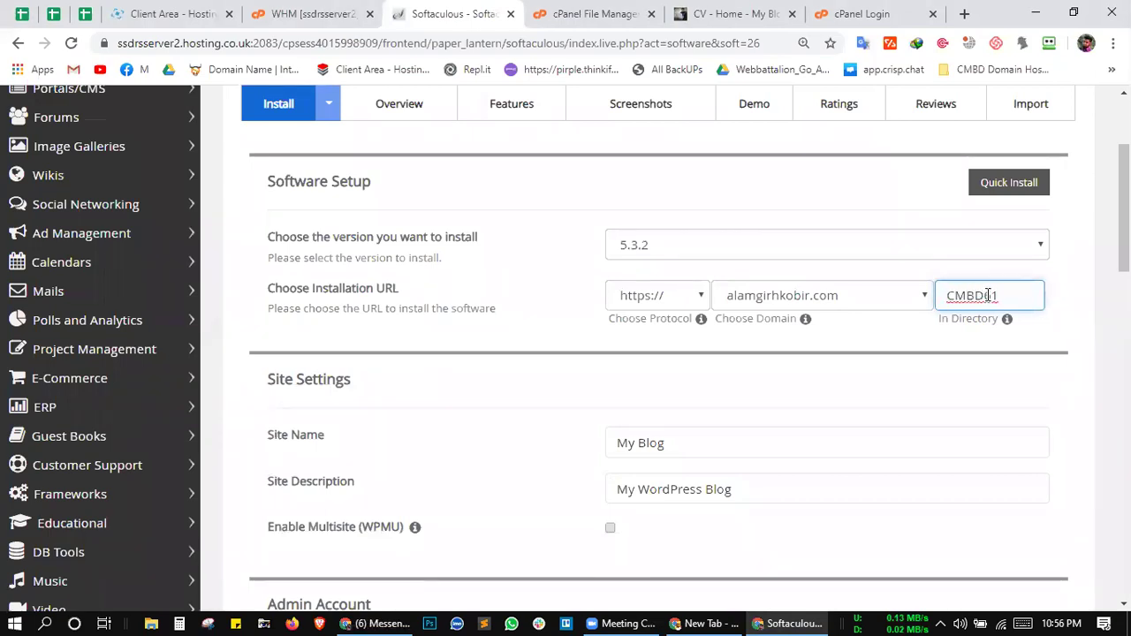
left_click(1002, 296, "shift")
key("BackSpace")
left_click(901, 319)
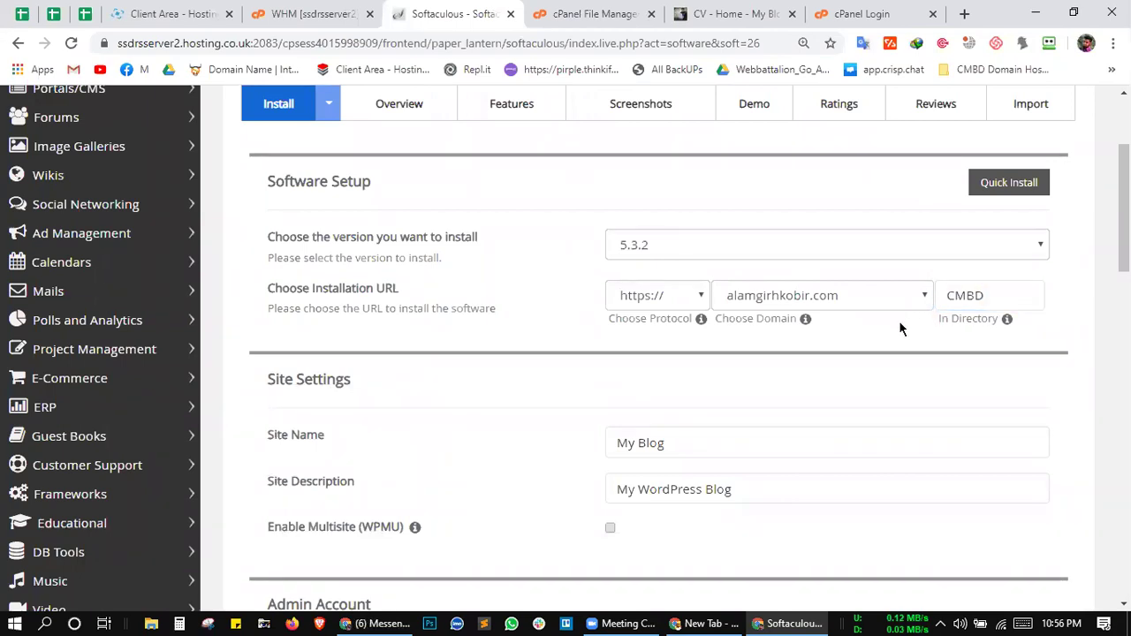
Step: Recheck the CMBD directory field, scroll the rest of the form, and open a new blank tab
scroll(887, 335, "down", 1)
left_click(984, 279)
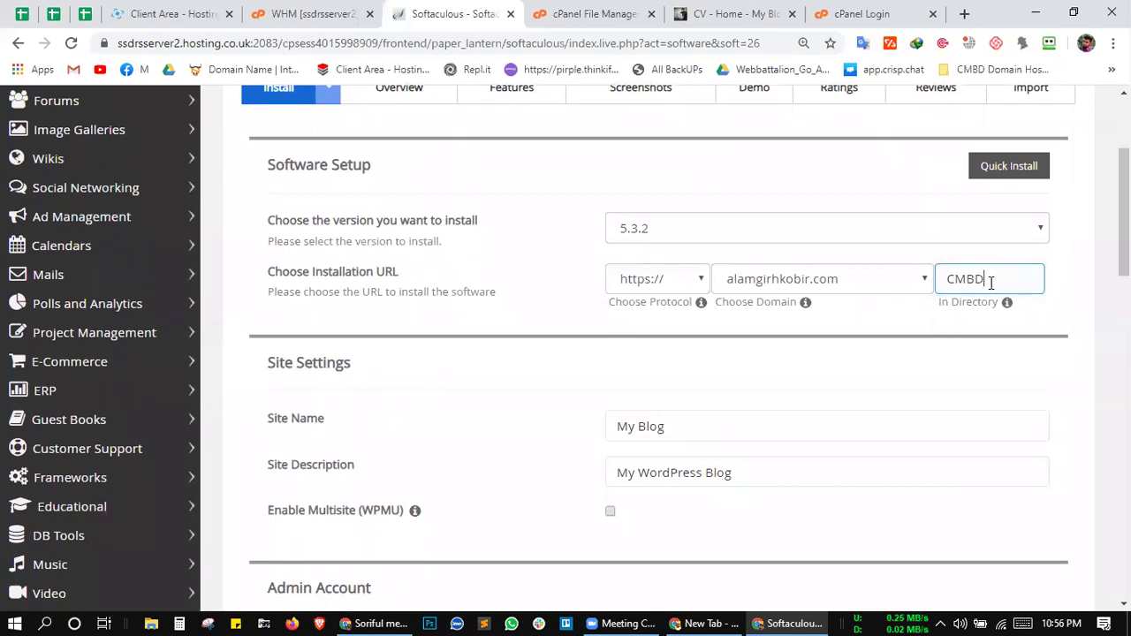
left_click(875, 314)
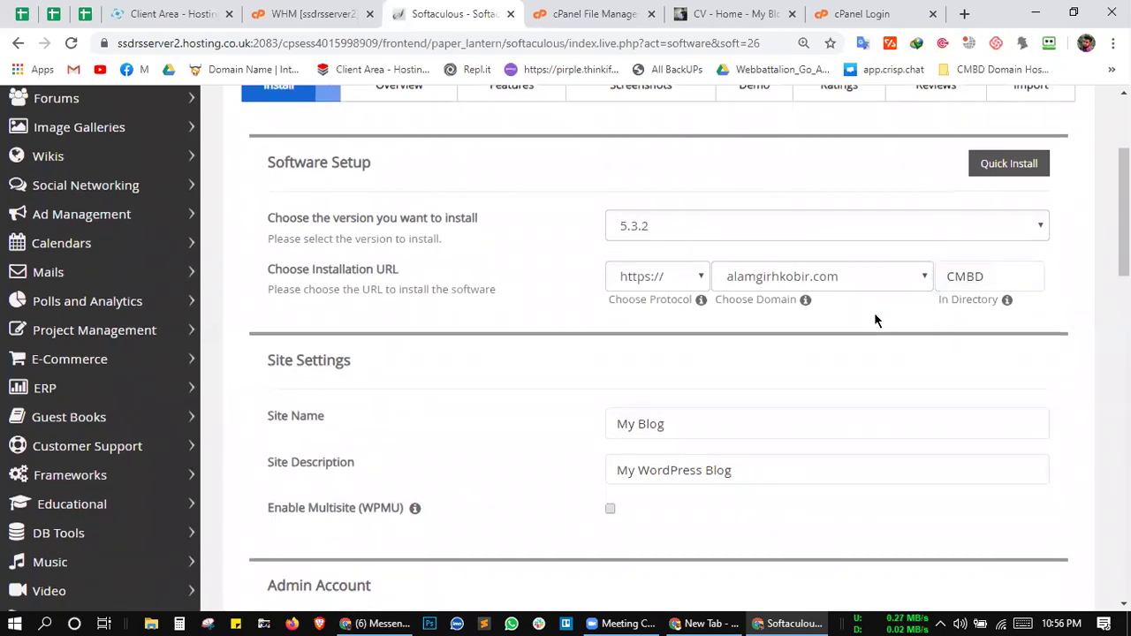
scroll(870, 314, "down", 2)
scroll(830, 311, "down", 1)
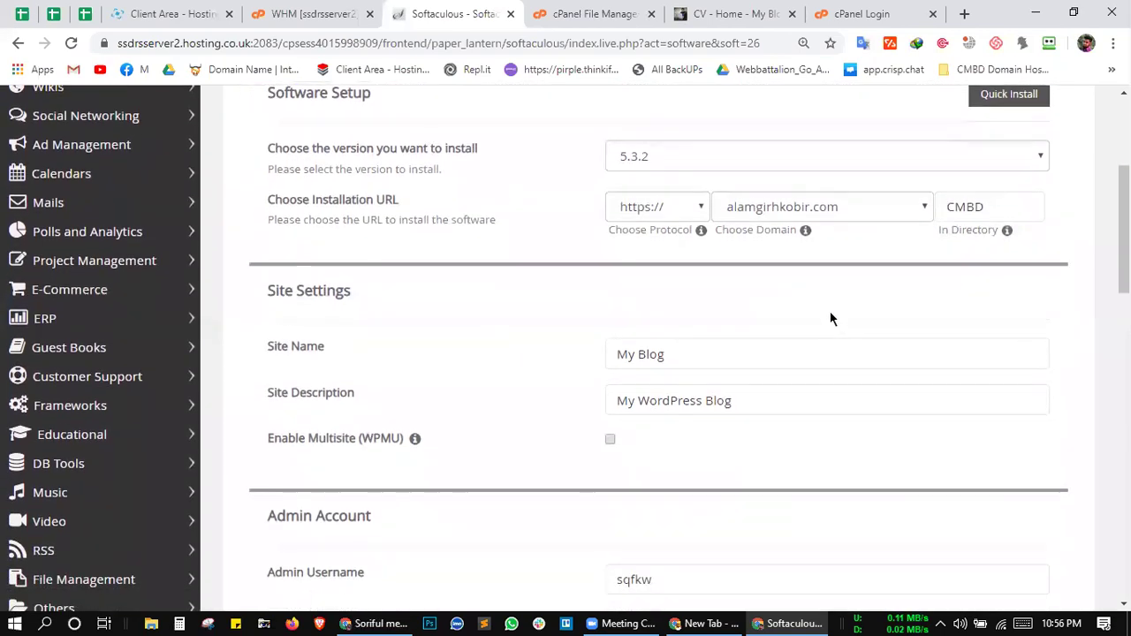
scroll(829, 311, "up", 4)
left_click(991, 374)
left_click(875, 429)
scroll(875, 429, "down", 1)
scroll(876, 428, "down", 2)
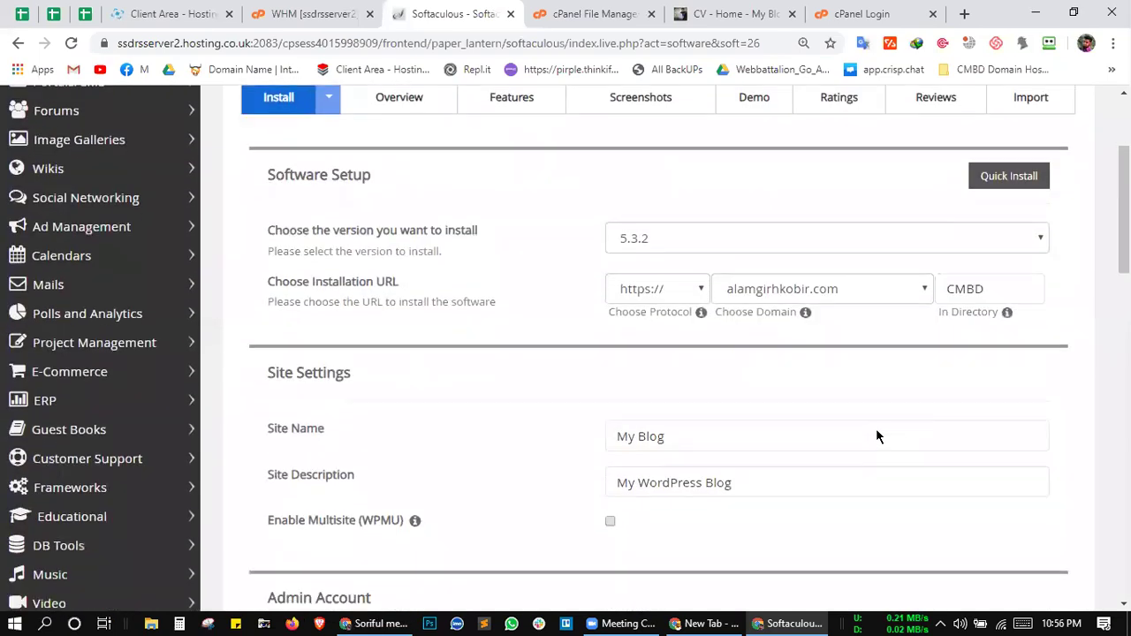
scroll(786, 389, "down", 2)
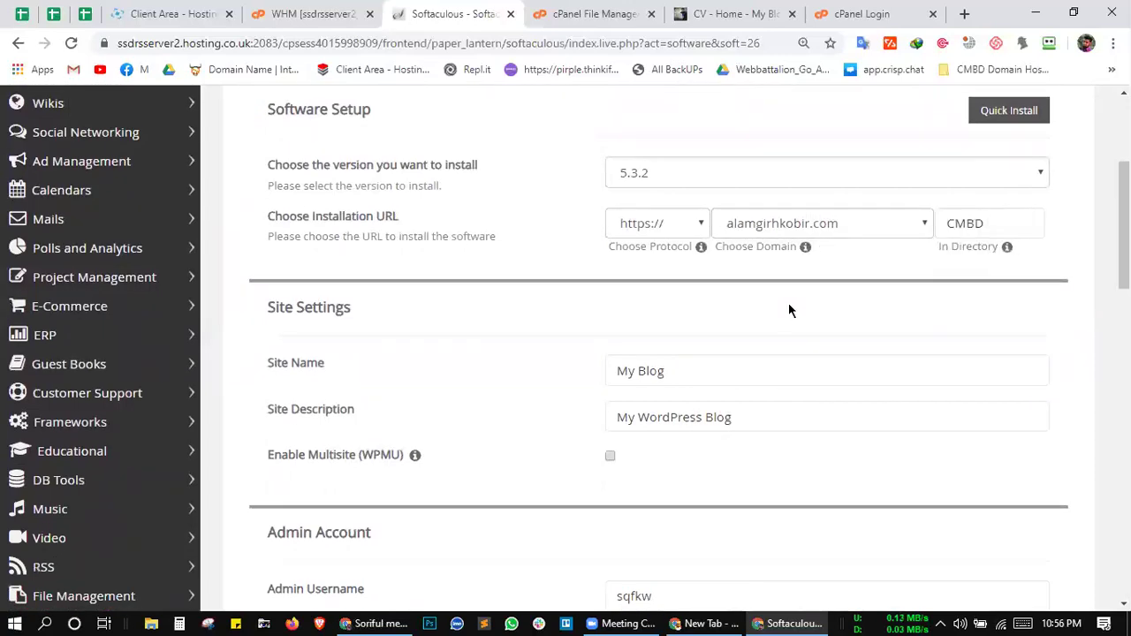
scroll(788, 302, "down", 1)
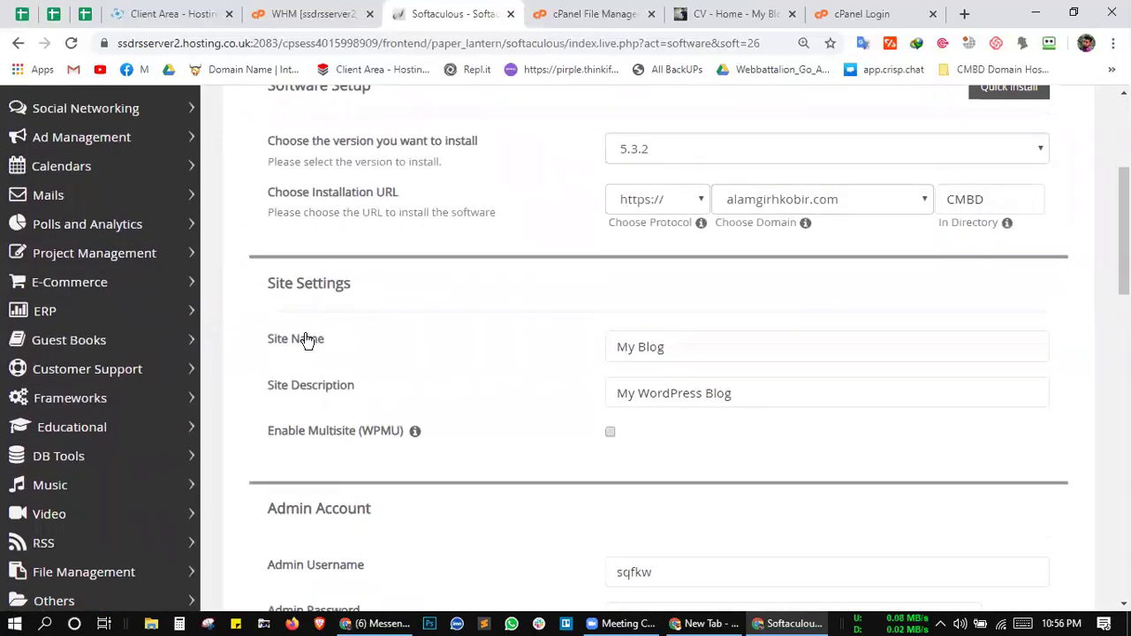
left_click(964, 15)
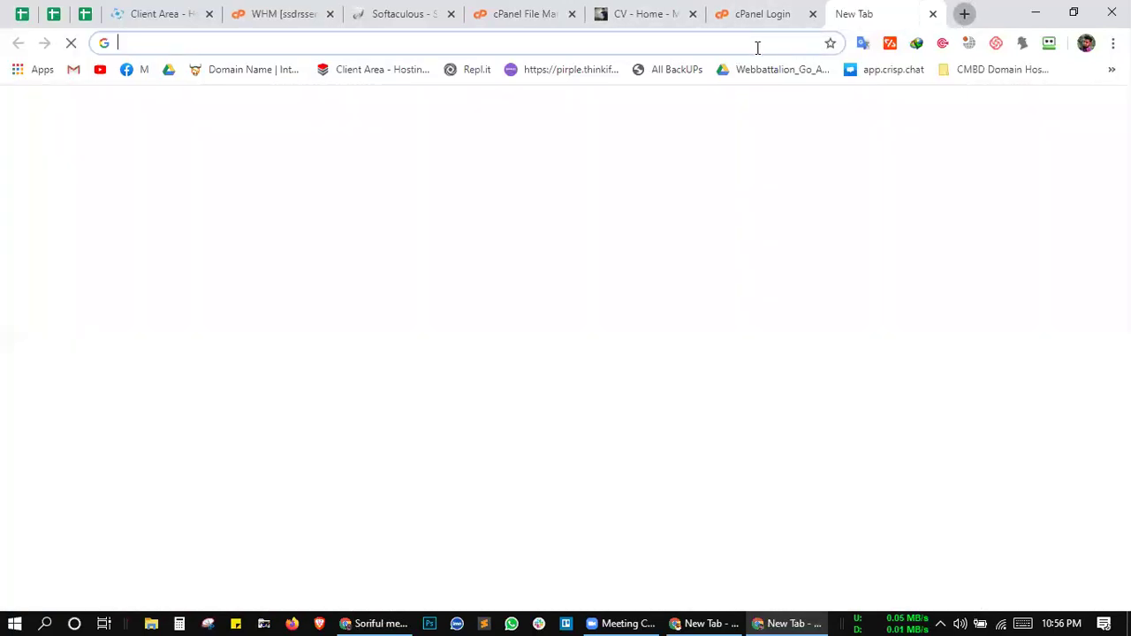
Step: Enter Daraz in the new tab, then return to Softaculous and select the My Blog site name
type("Daraz")
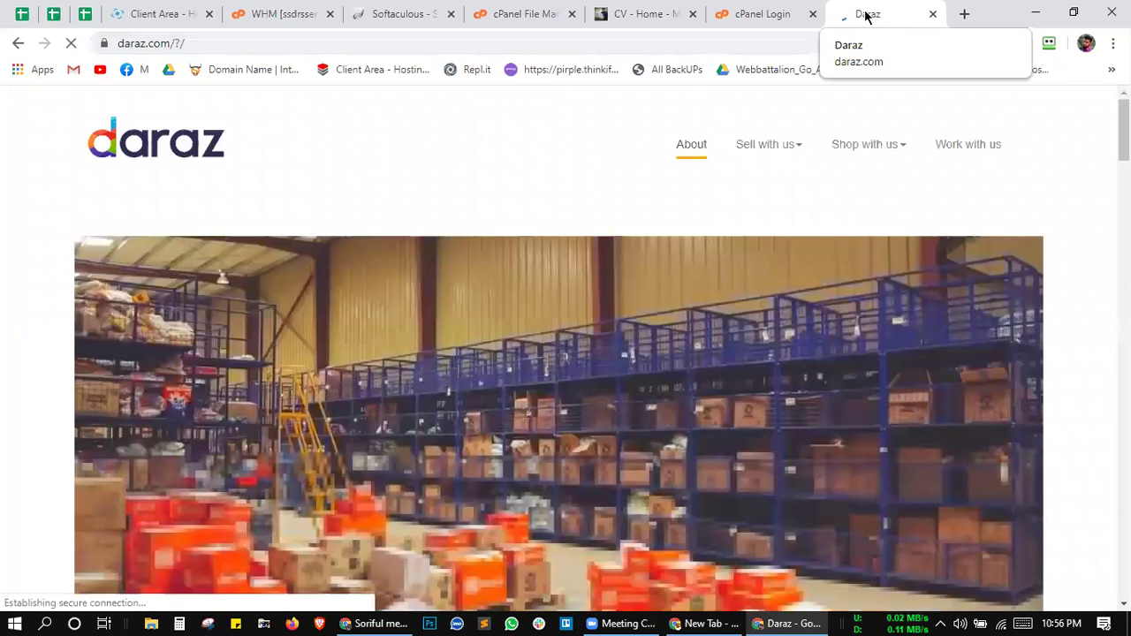
left_click(531, 12)
key("ctrl+shift+Tab")
left_click(713, 350)
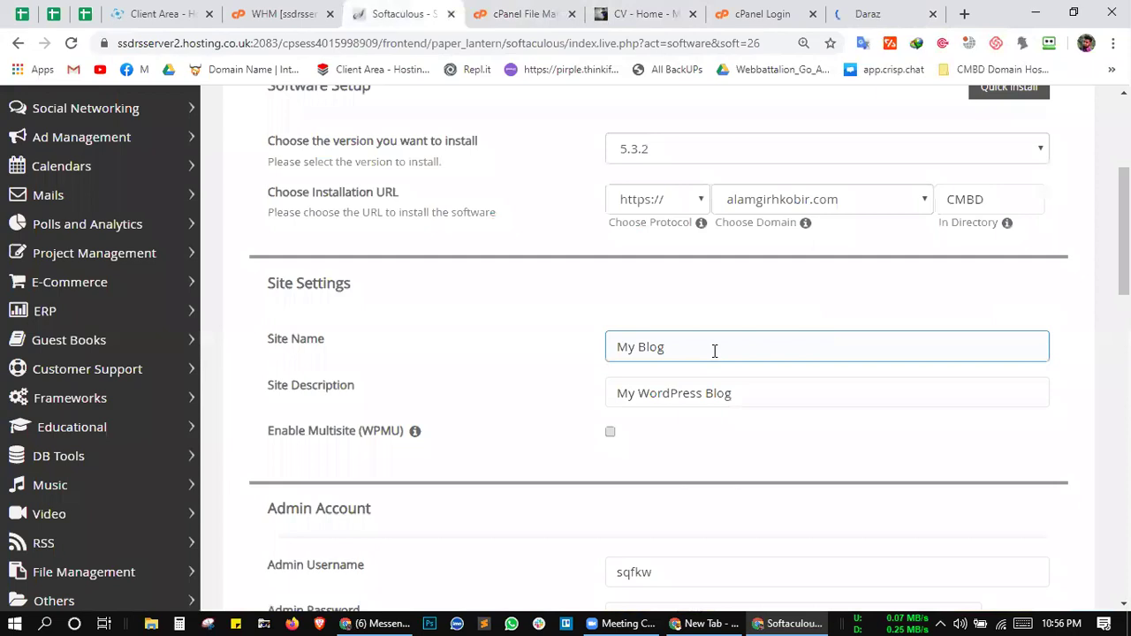
left_click_drag(714, 350, 613, 350)
Step: Glance at the Daraz and CV - Home pages, then return to the Softaculous install form
left_click(864, 14)
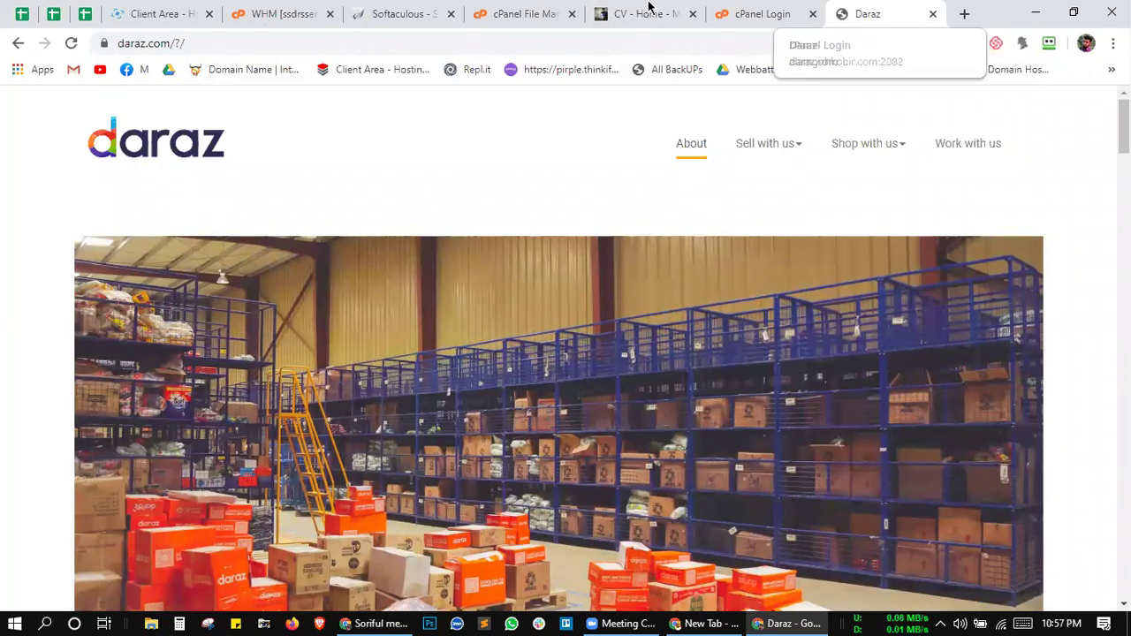
left_click(621, 10)
left_click(528, 11)
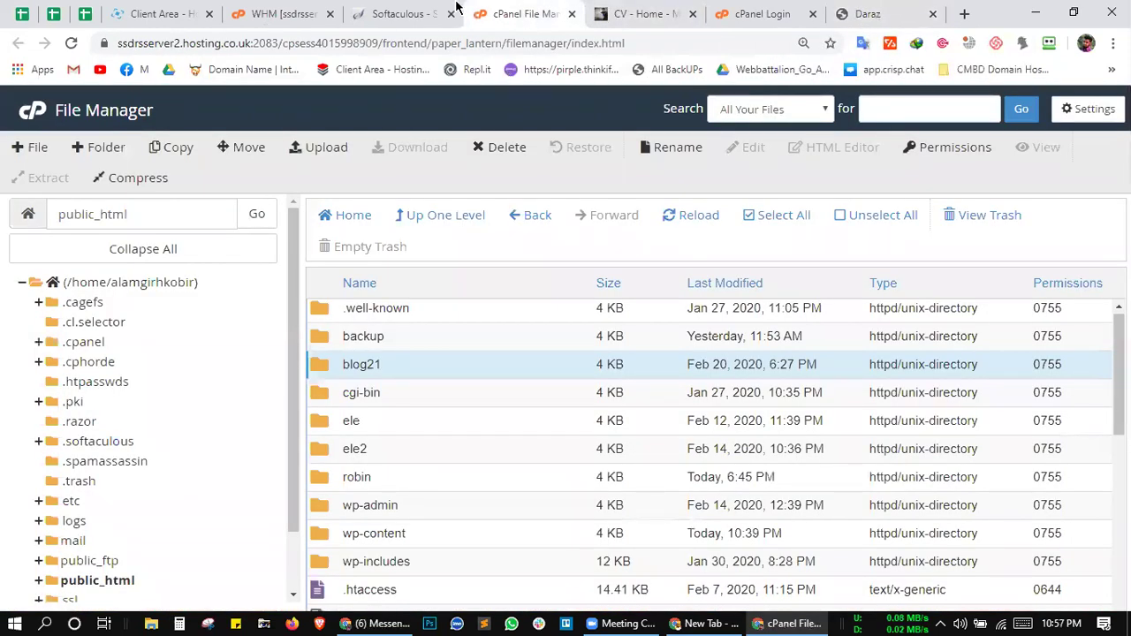
left_click(410, 13)
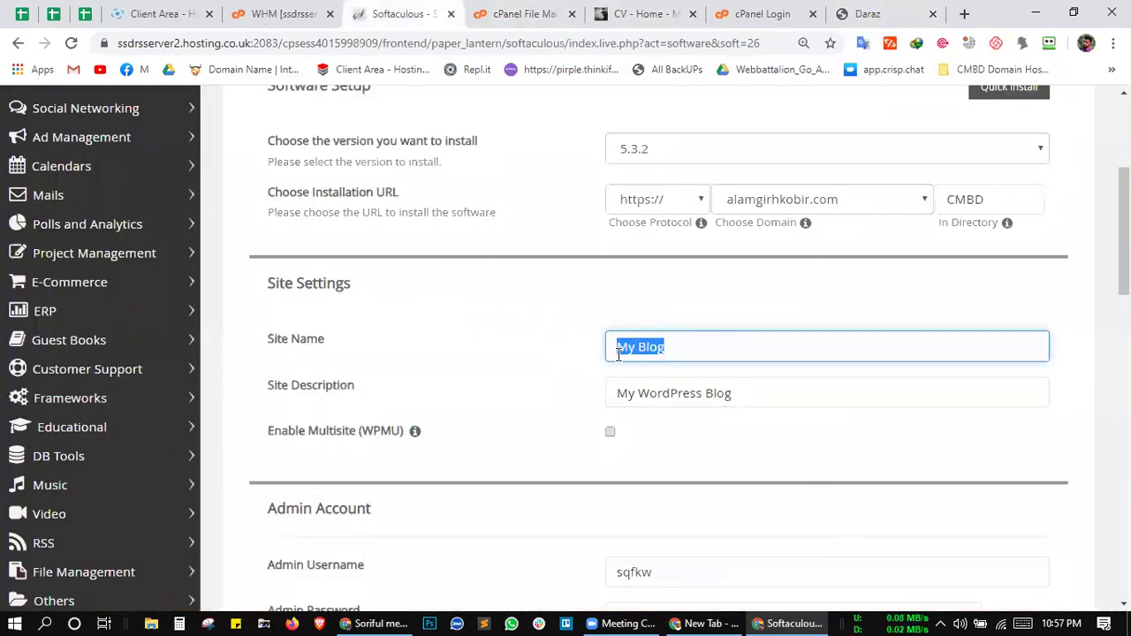
Step: Replace Site Name My Blog with CMBD after fixing a mistyped name, then select the description text
left_click(681, 352)
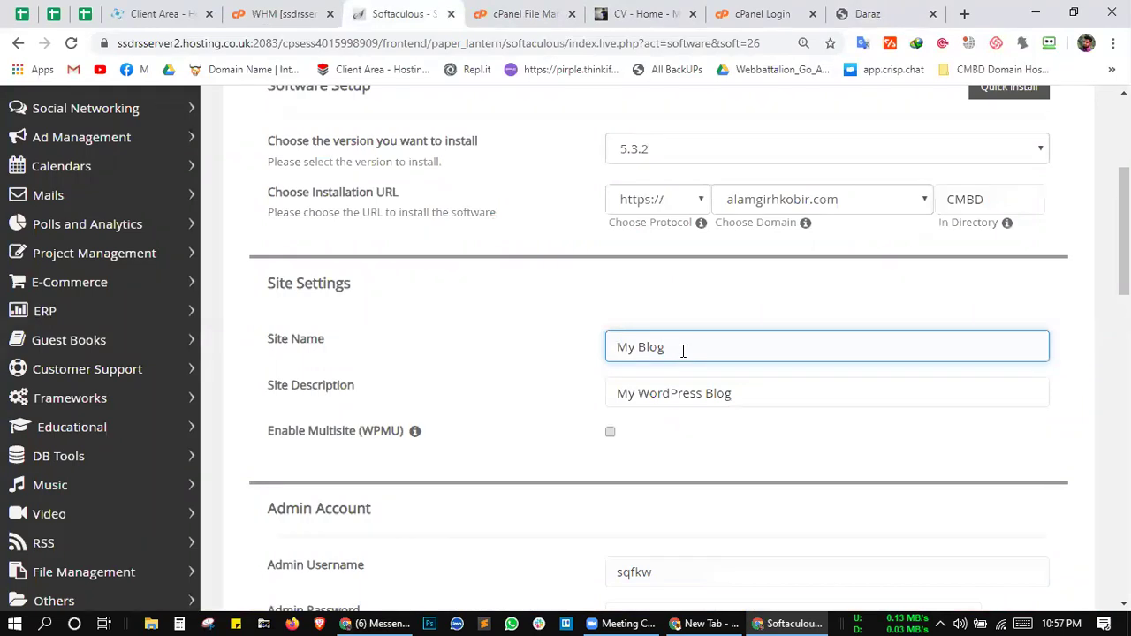
left_click_drag(681, 350, 611, 346)
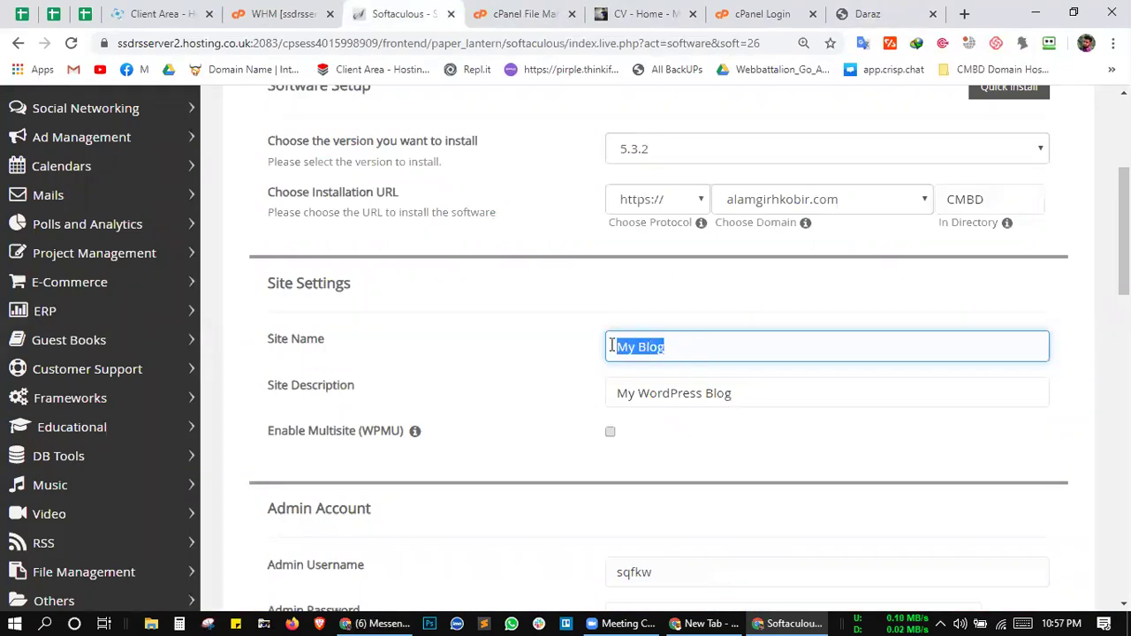
type("Alamgir H")
key("BackSpace")
key("BackSpace")
key("BackSpace")
key("BackSpace")
key("BackSpace")
key("BackSpace")
key("BackSpace")
key("BackSpace")
key("BackSpace")
key("BackSpace")
type("CMBD")
left_click(748, 391)
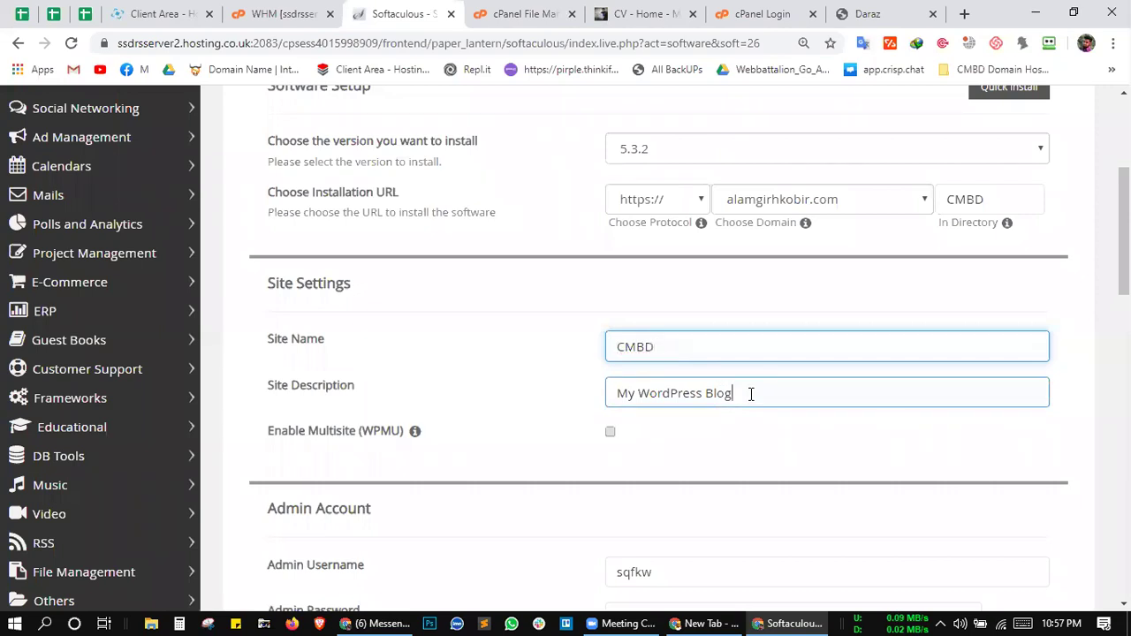
left_click_drag(750, 394, 599, 407)
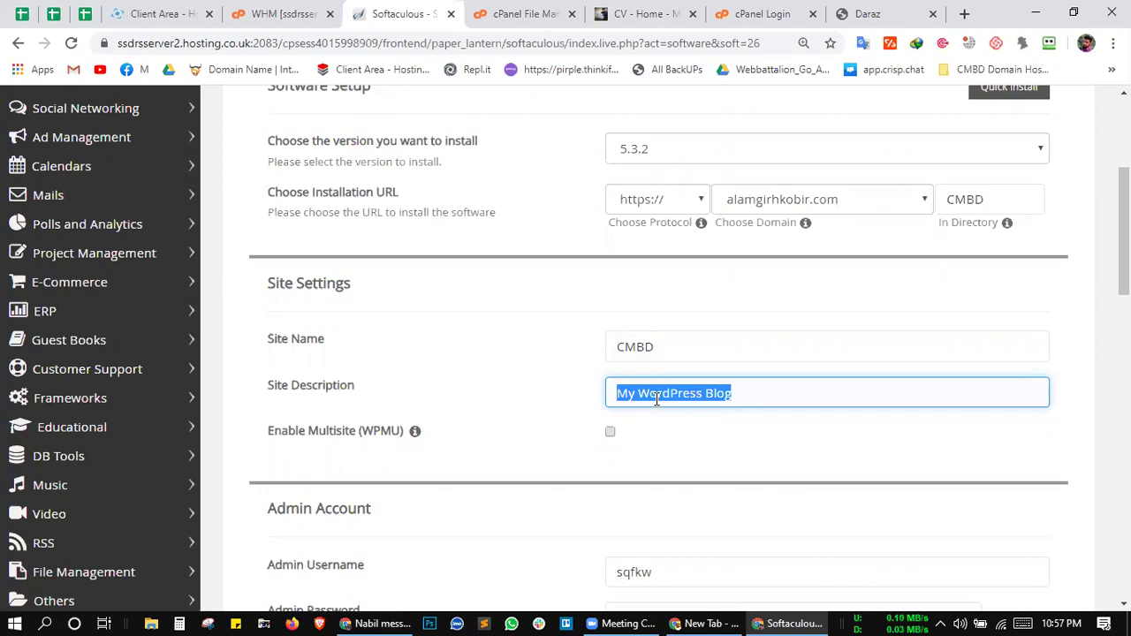
Step: Delete the default My WordPress Blog site description
key("BackSpace")
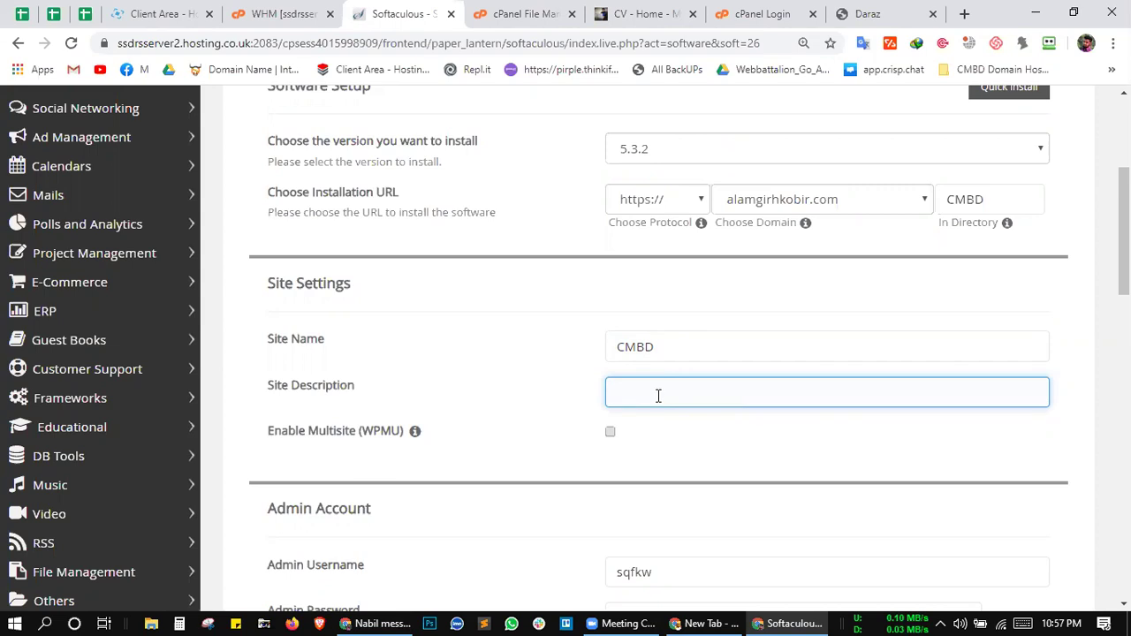
left_click_drag(586, 386, 643, 362)
left_click(642, 391)
scroll(645, 392, "down", 1)
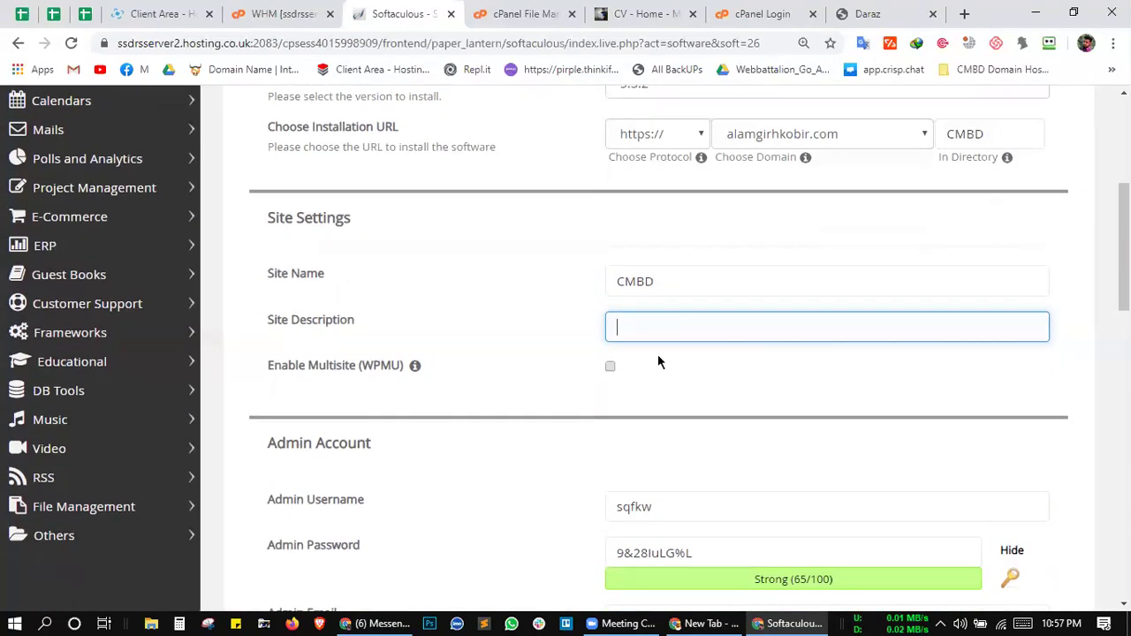
mouse_move(806, 161)
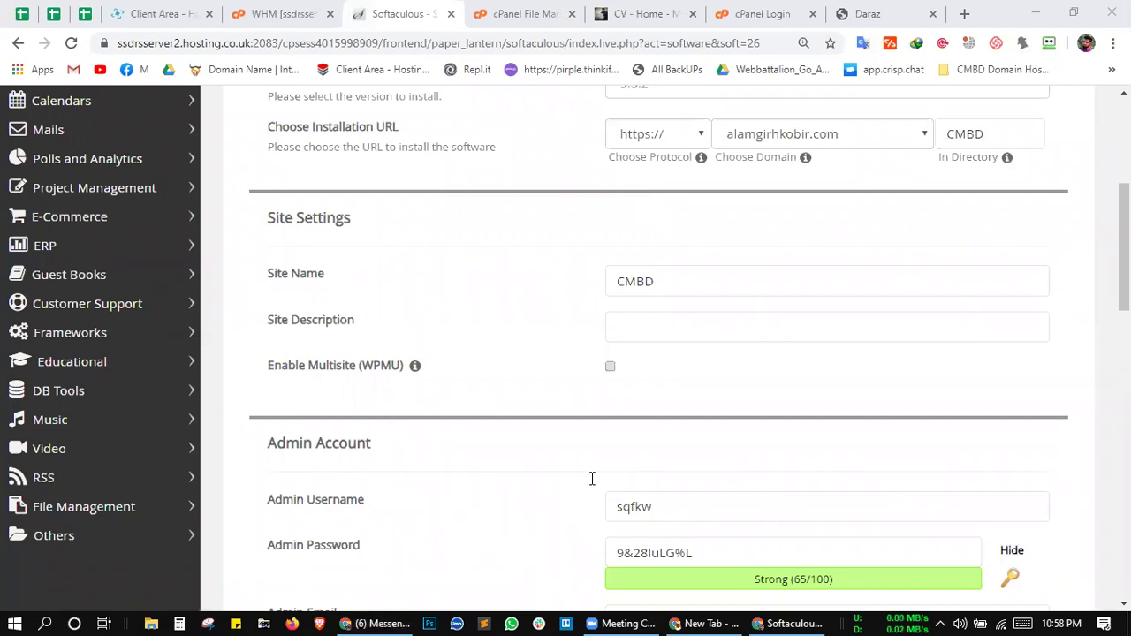
Step: Type the Site Description as 'For 60-61', correcting stray characters before 60-61
left_click(672, 334)
type("60-61")
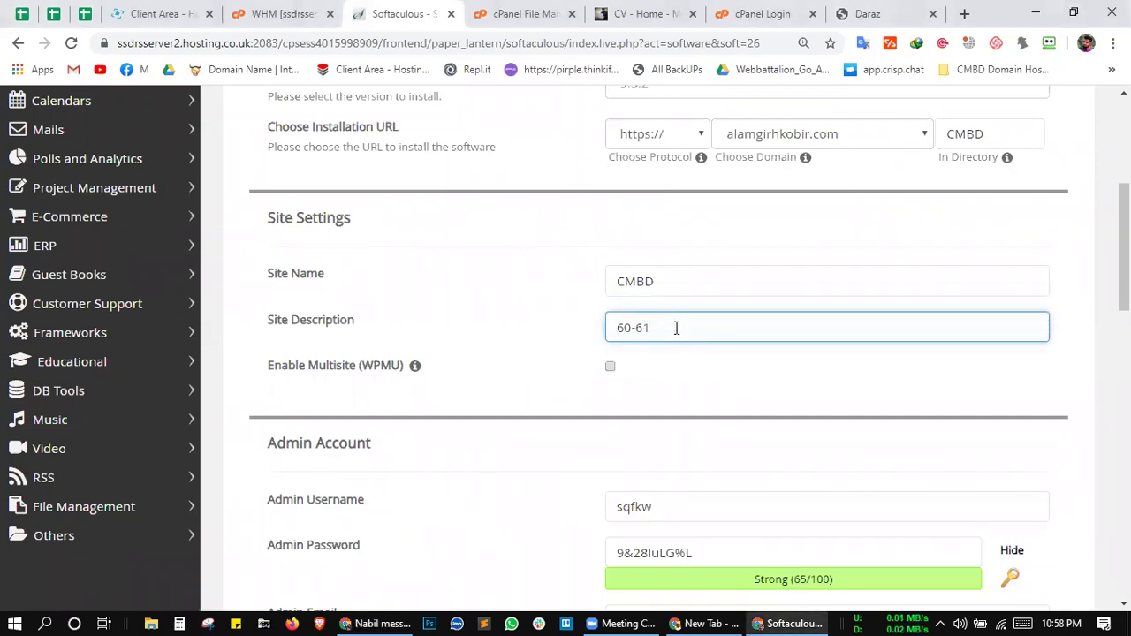
left_click(616, 327)
type("30-")
key("BackSpace")
key("BackSpace")
key("BackSpace")
type("(")
key("BackSpace")
type("For")
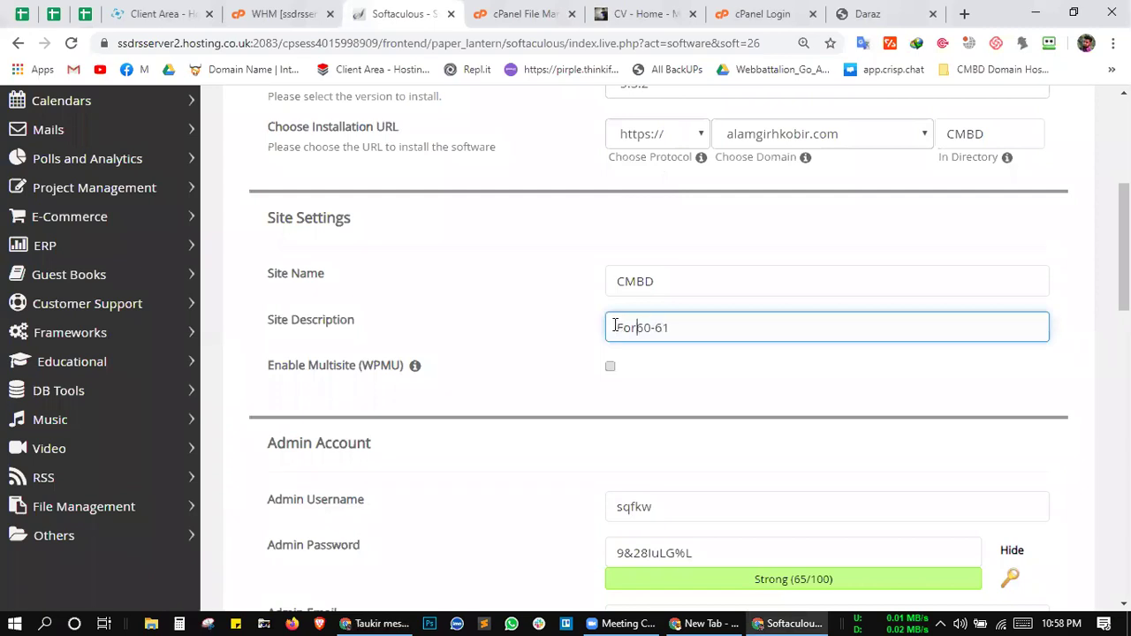
left_click(664, 356)
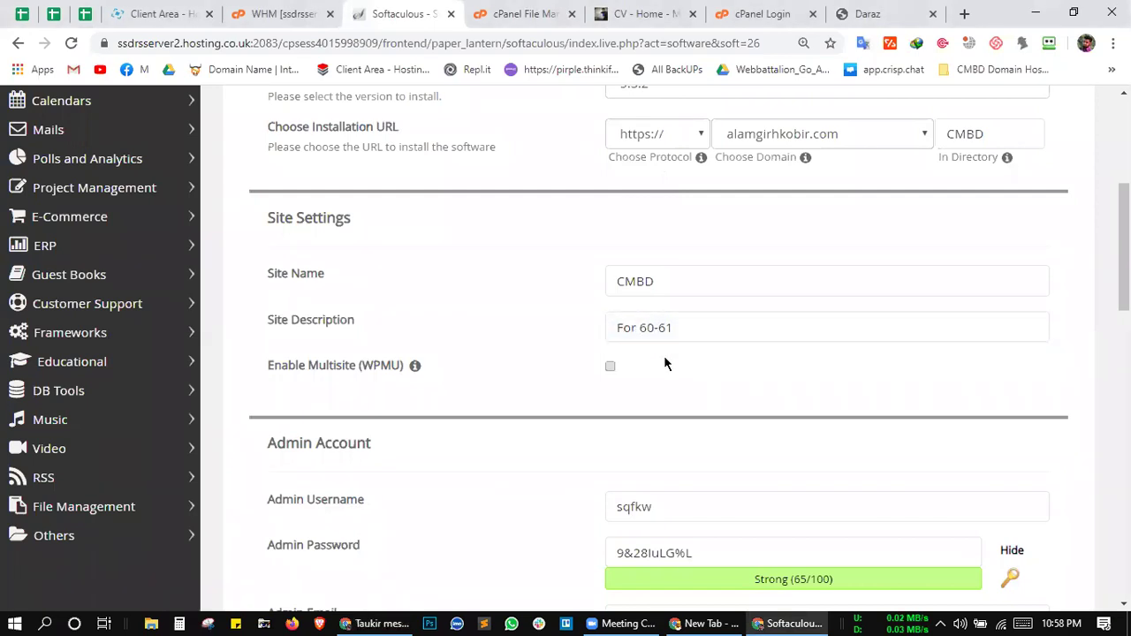
scroll(663, 352, "down", 1)
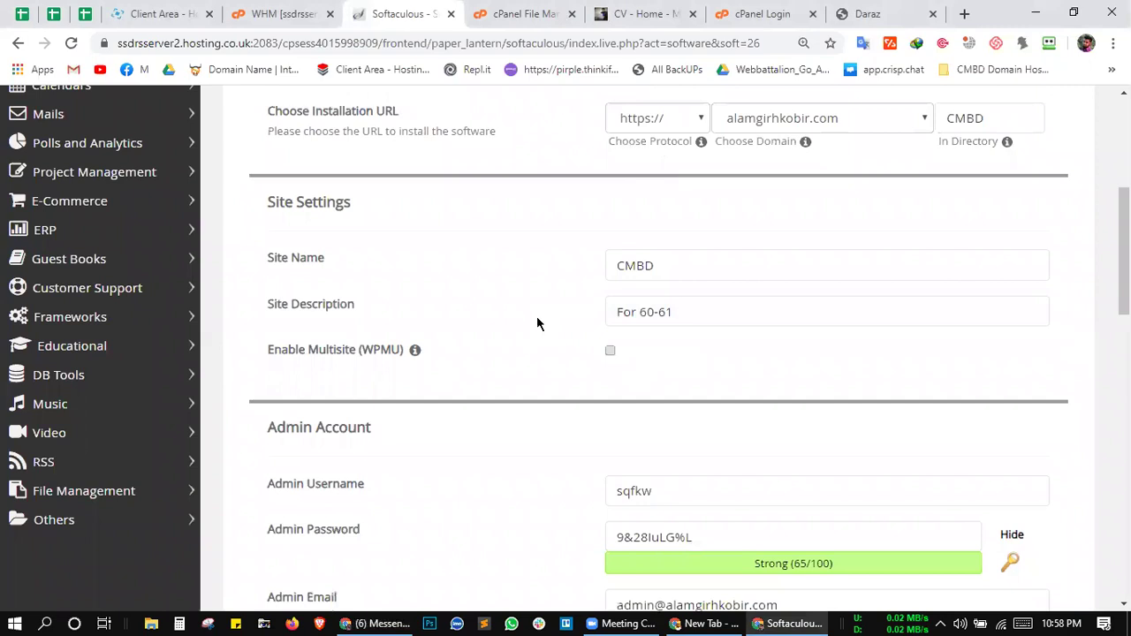
scroll(545, 324, "down", 1)
scroll(546, 323, "down", 1)
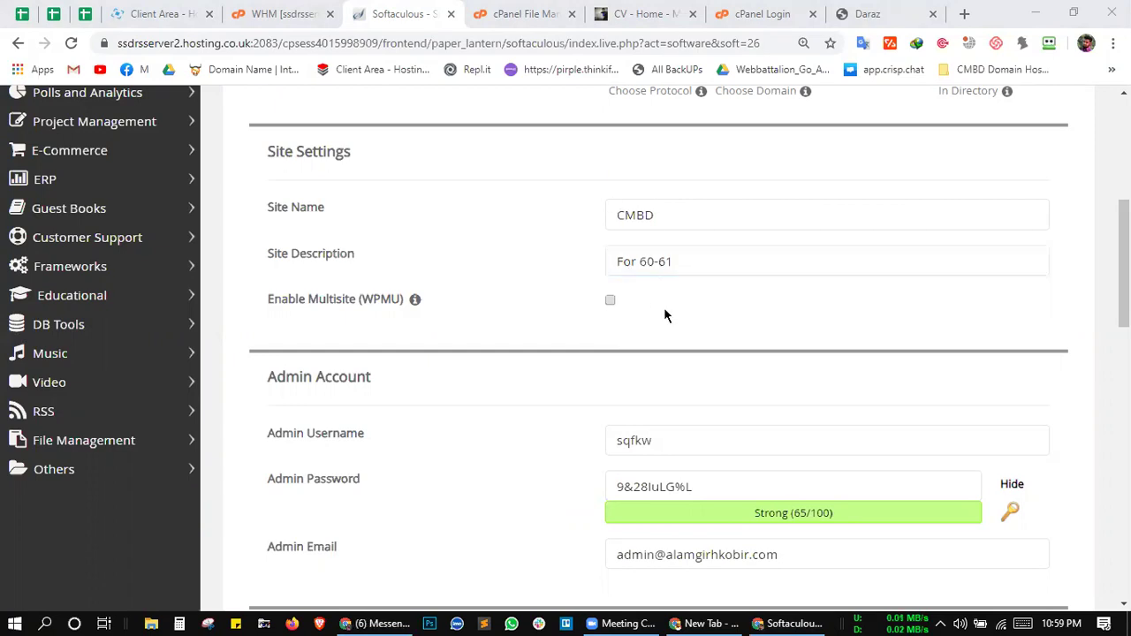
left_click(626, 314)
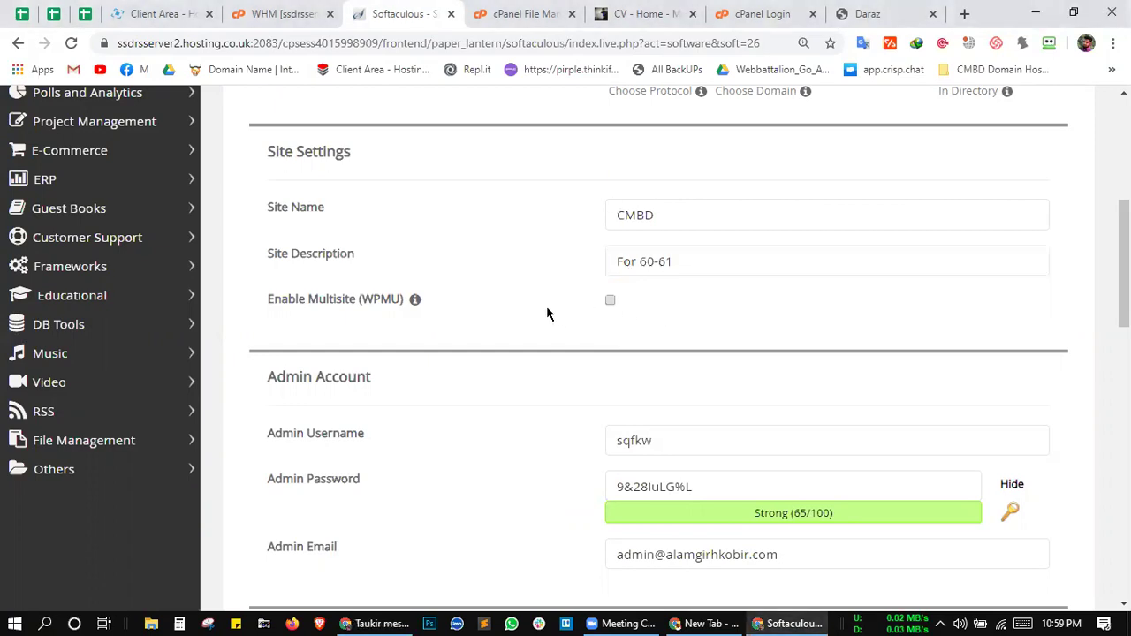
scroll(546, 309, "down", 1)
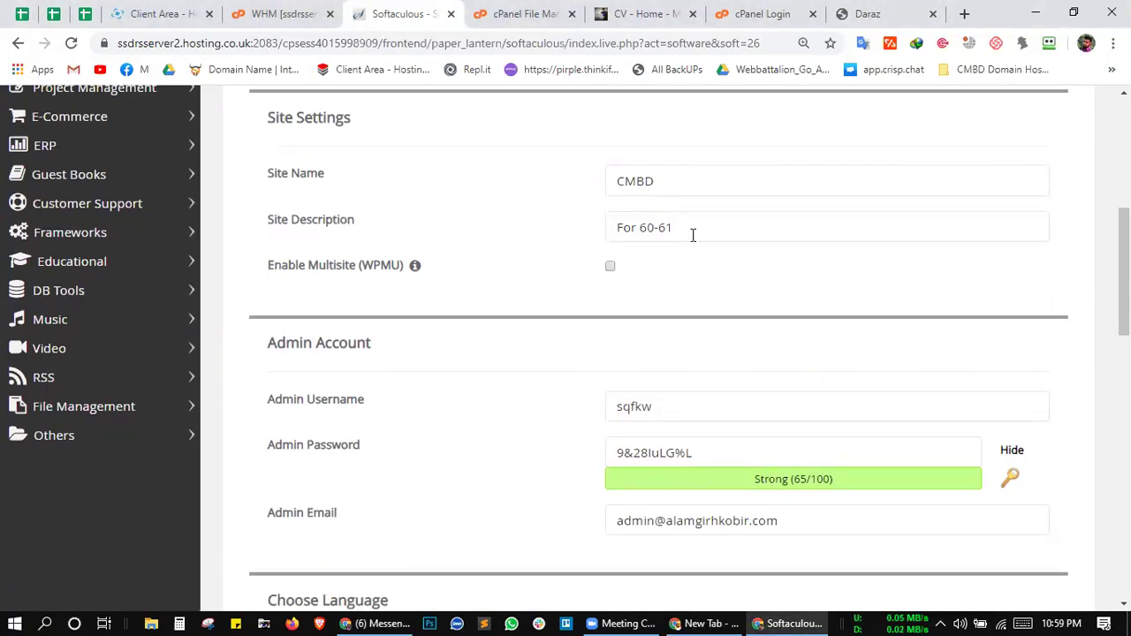
left_click(941, 623)
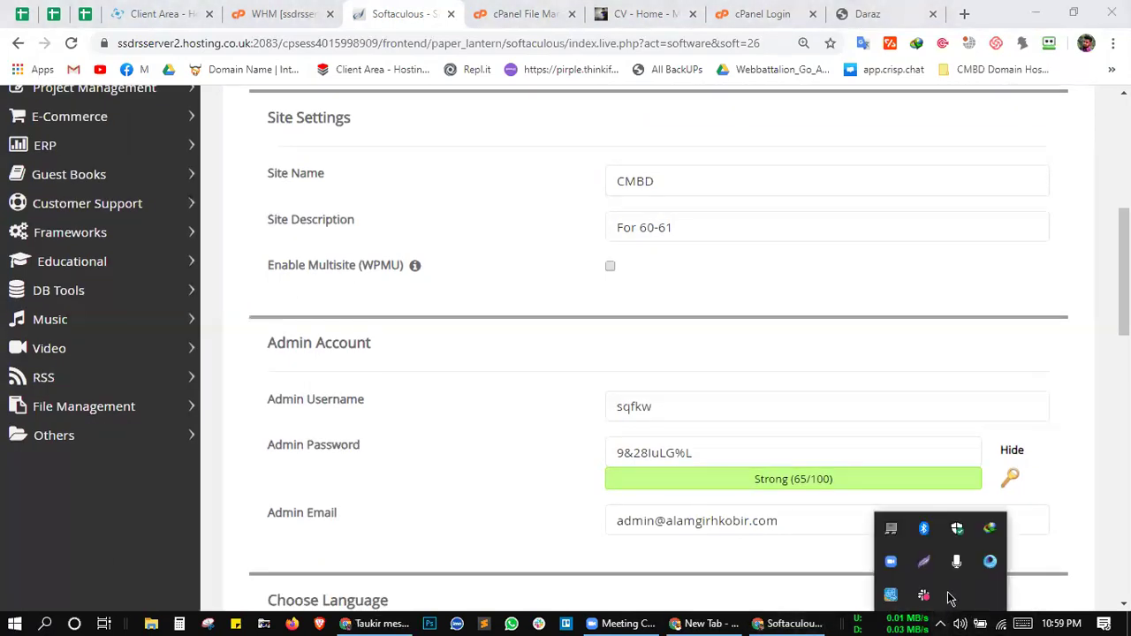
left_click(1073, 170)
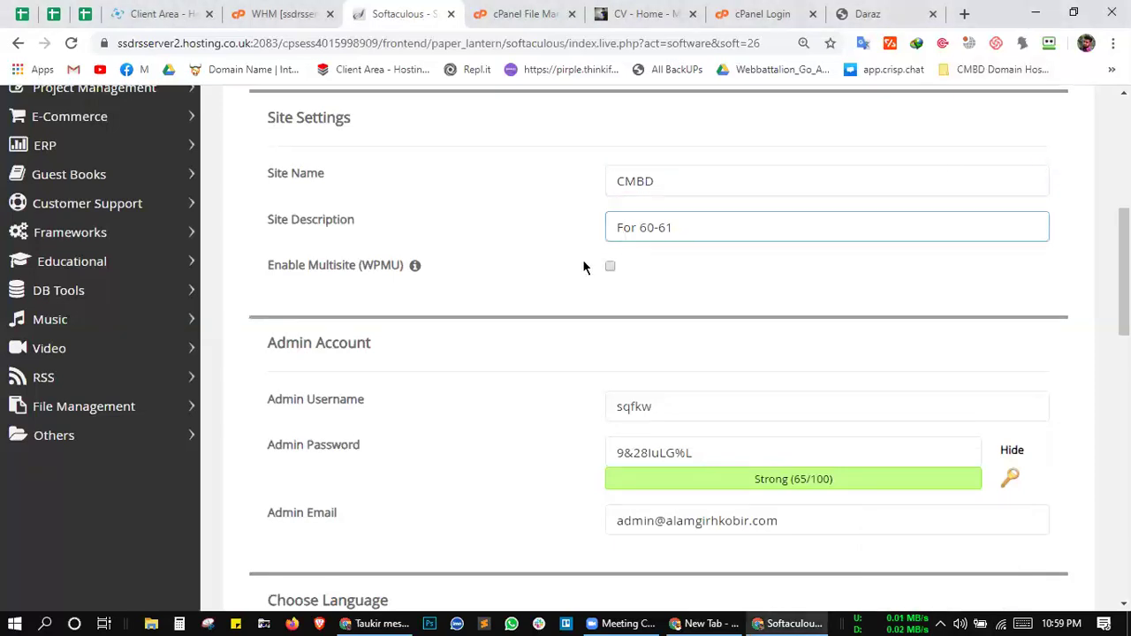
scroll(654, 210, "down", 1)
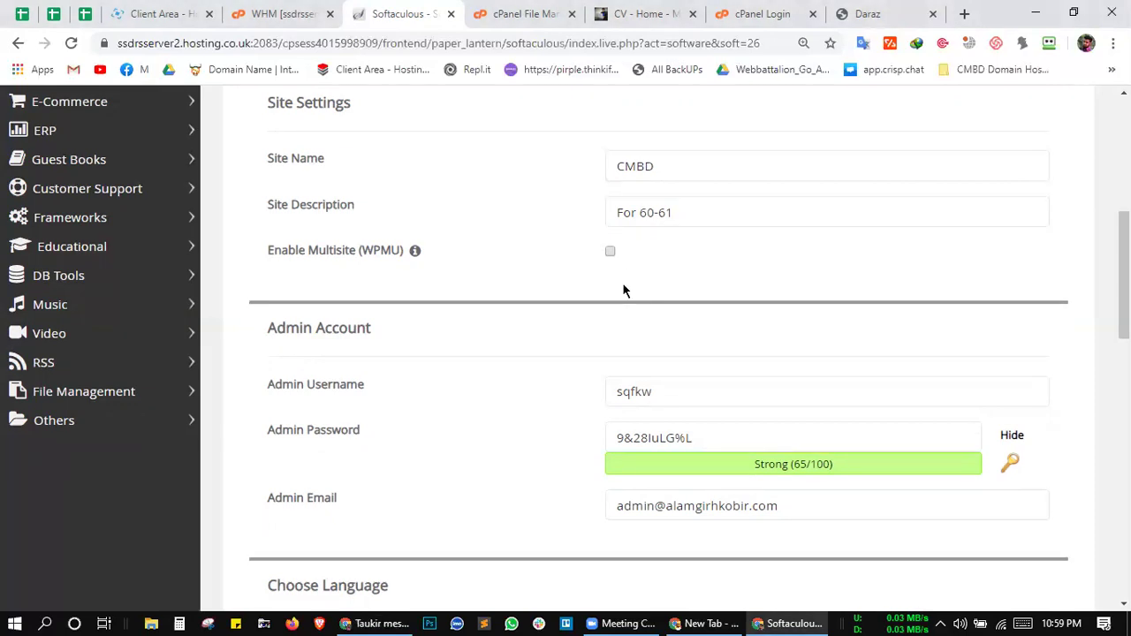
scroll(620, 314, "down", 1)
scroll(561, 229, "up", 2)
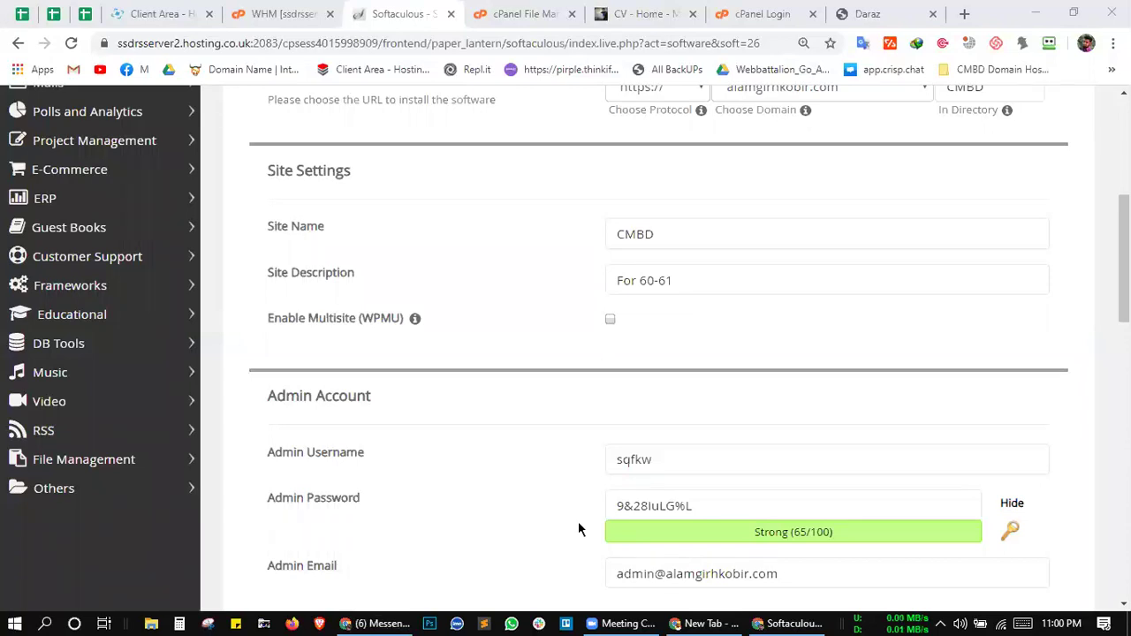
scroll(678, 327, "down", 1)
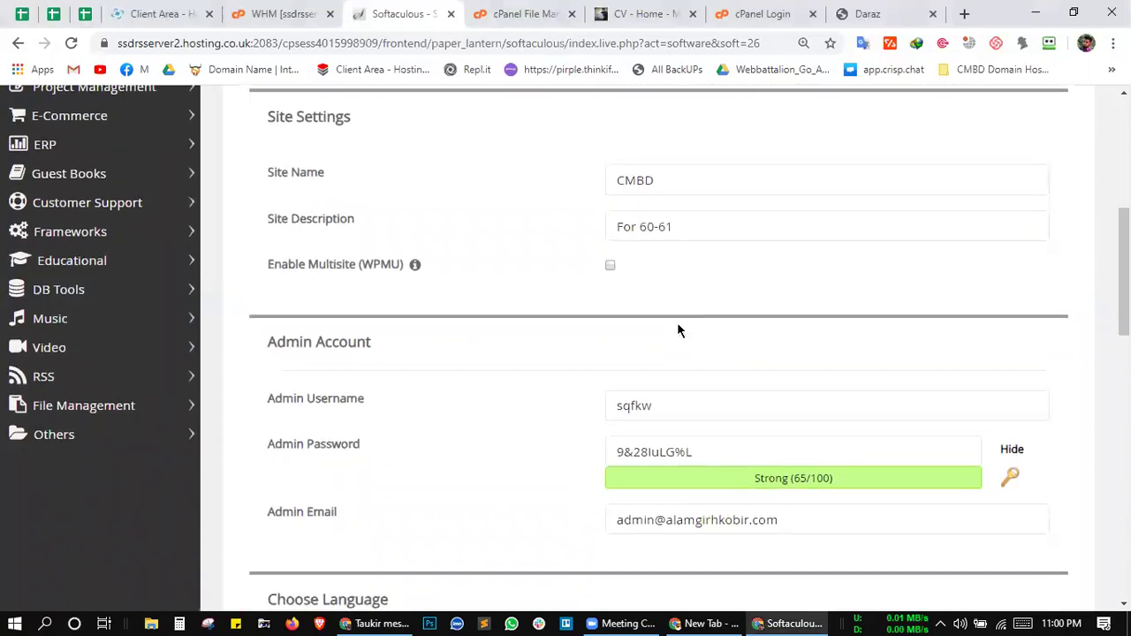
scroll(678, 330, "down", 1)
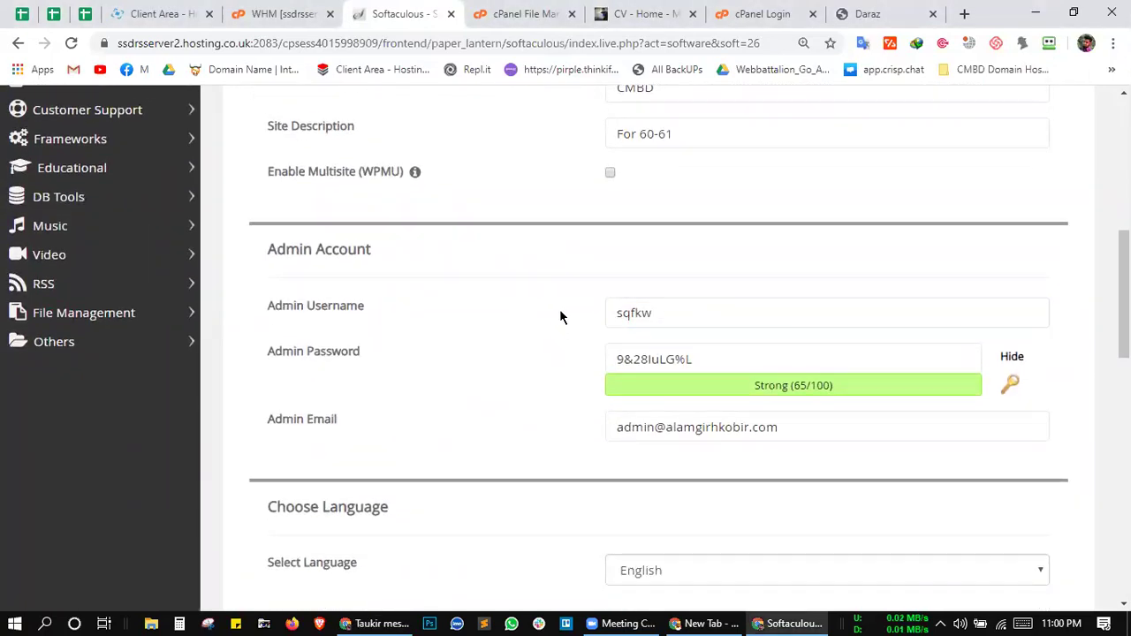
scroll(568, 316, "down", 1)
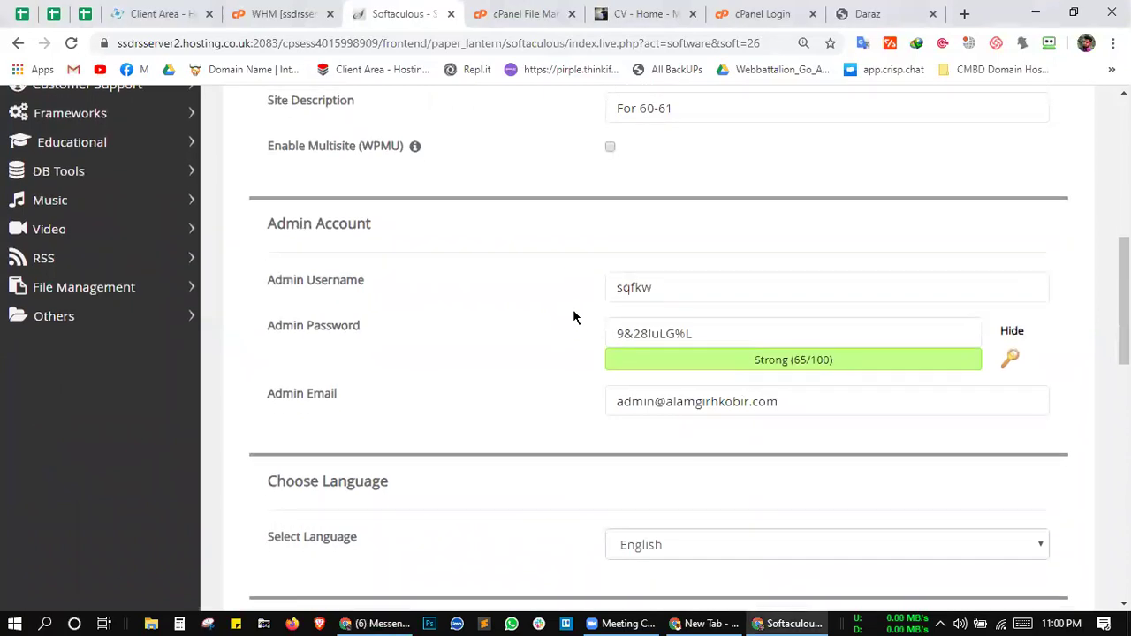
scroll(573, 234, "up", 1)
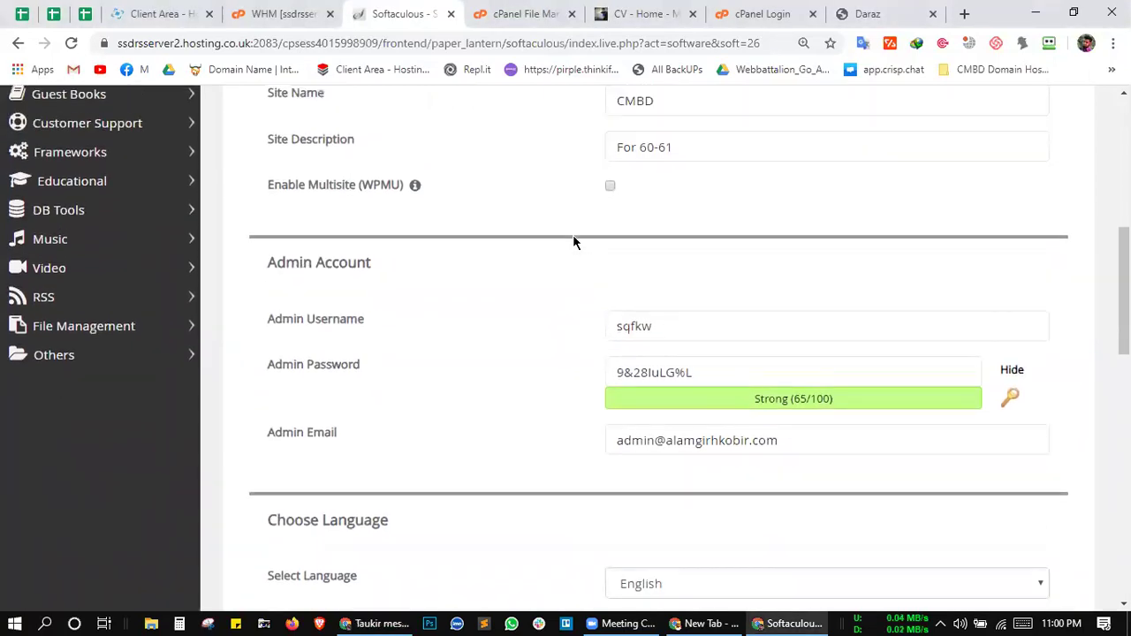
scroll(626, 239, "up", 2)
scroll(625, 290, "down", 3)
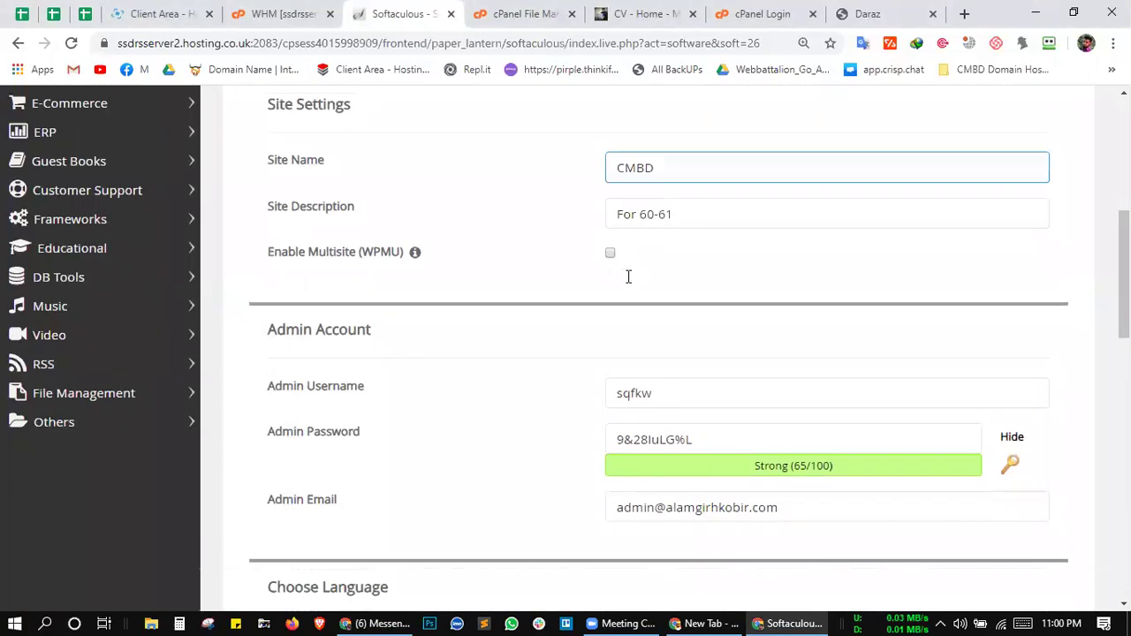
left_click(655, 276)
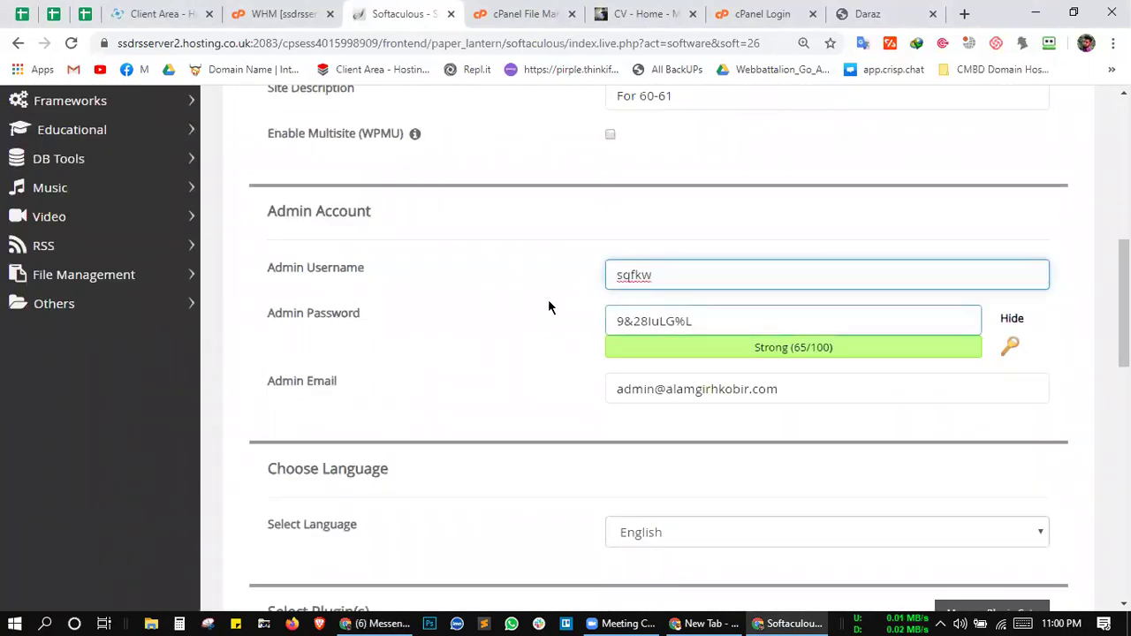
left_click_drag(661, 276, 581, 257)
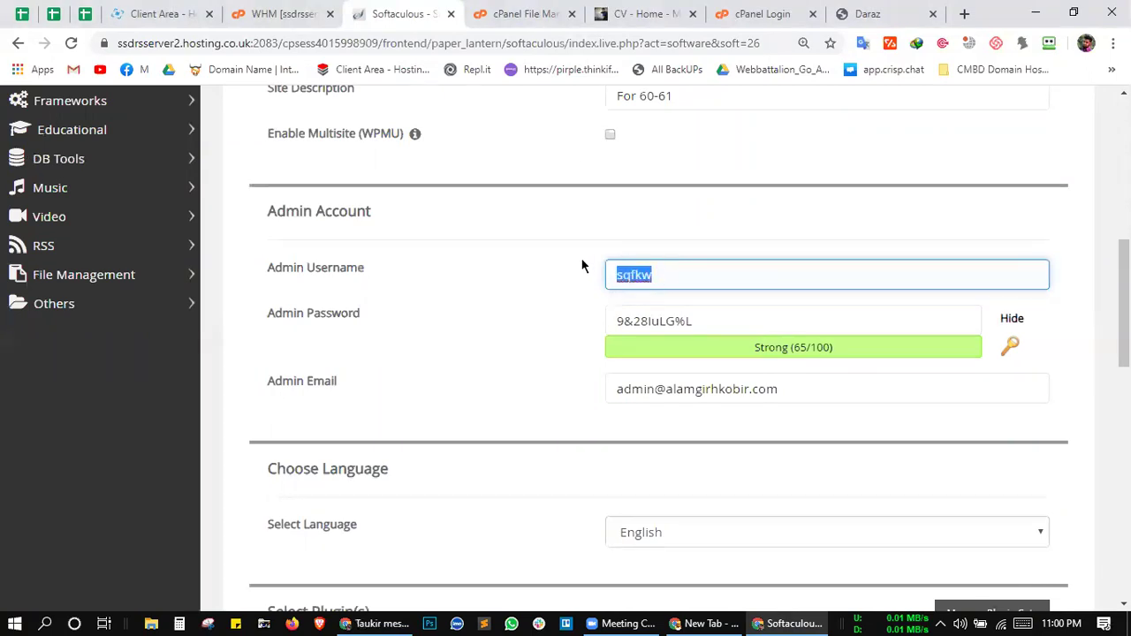
left_click(520, 13)
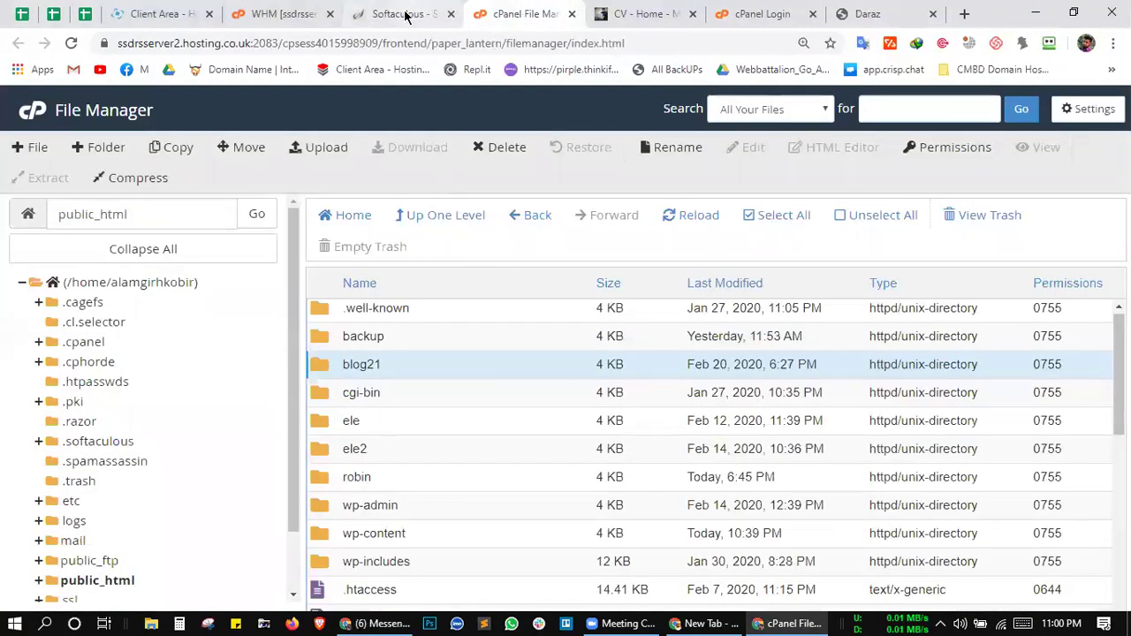
left_click(406, 14)
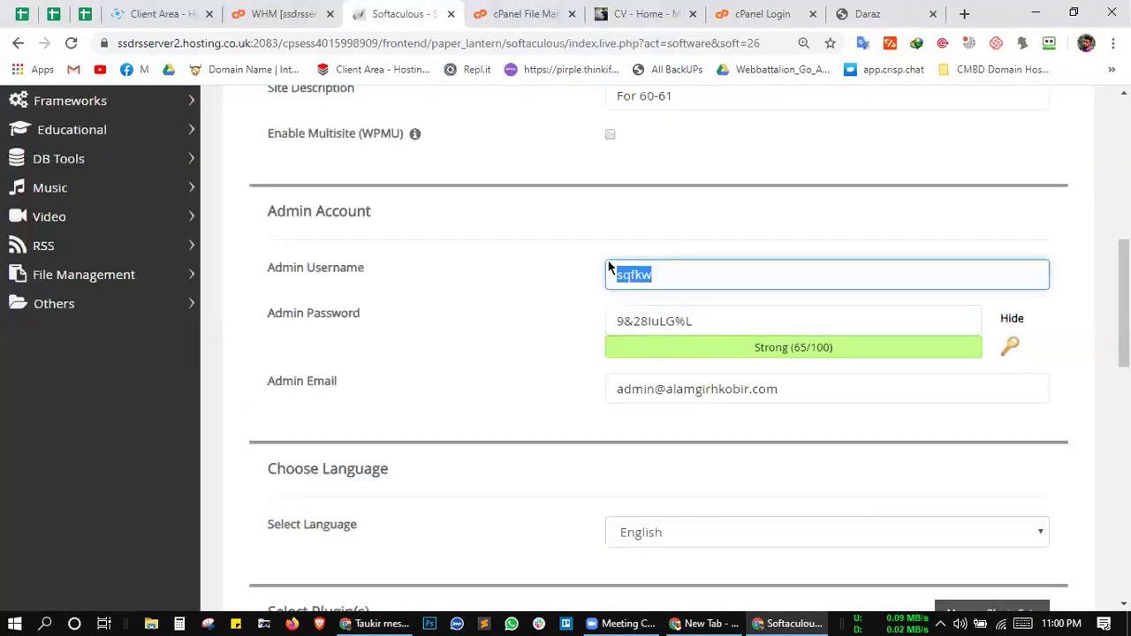
scroll(590, 390, "down", 1)
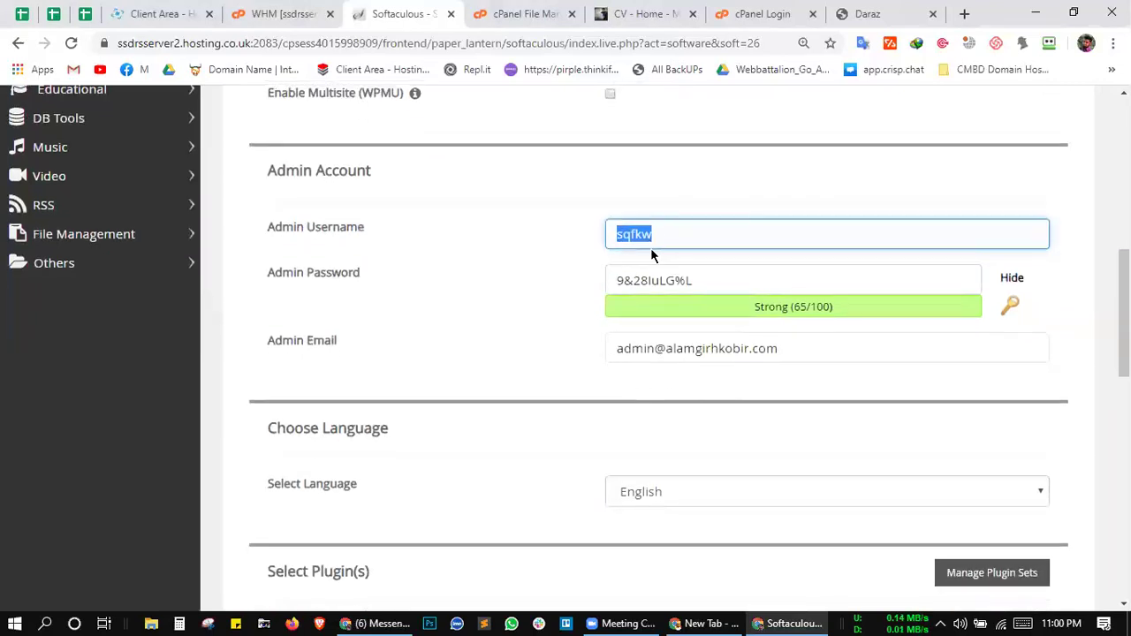
left_click(628, 235)
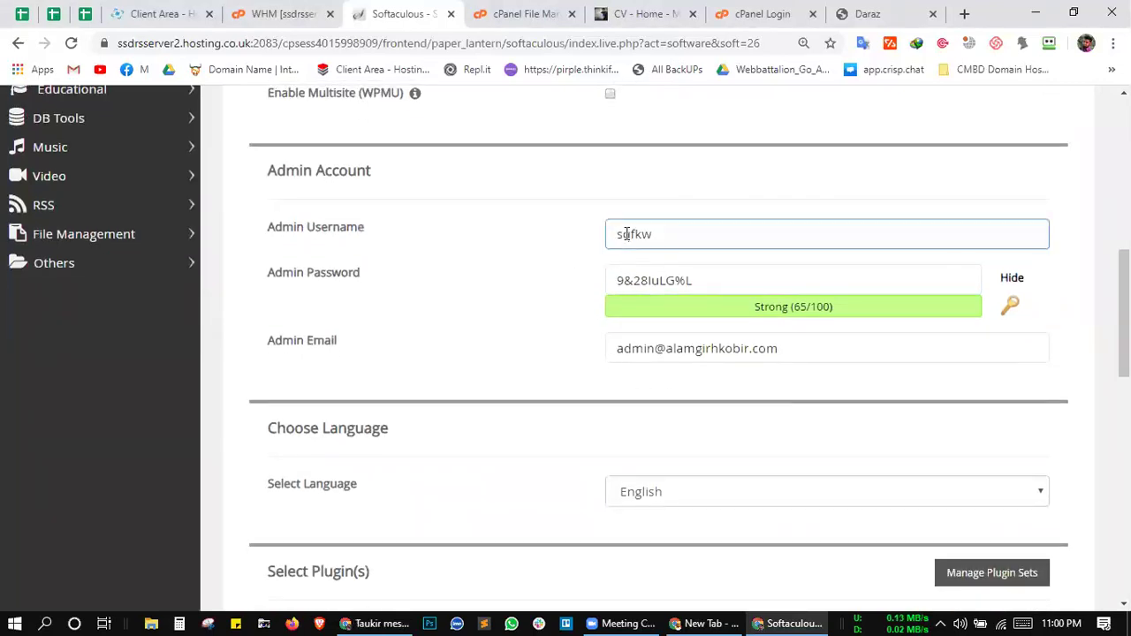
left_click_drag(656, 235, 585, 249)
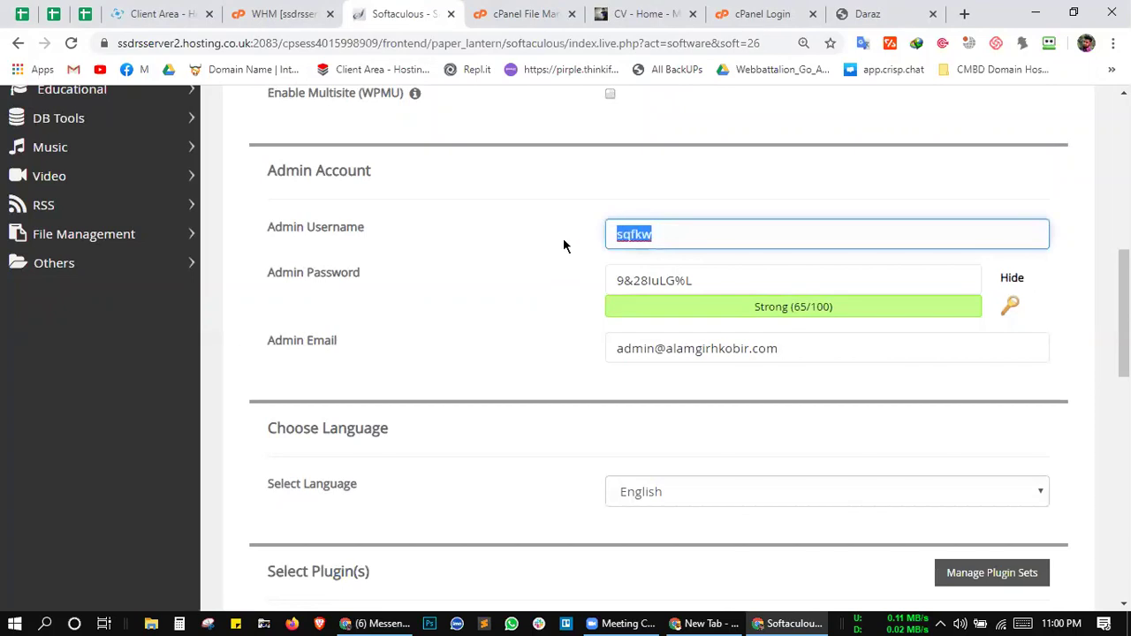
left_click(563, 245)
left_click(676, 233)
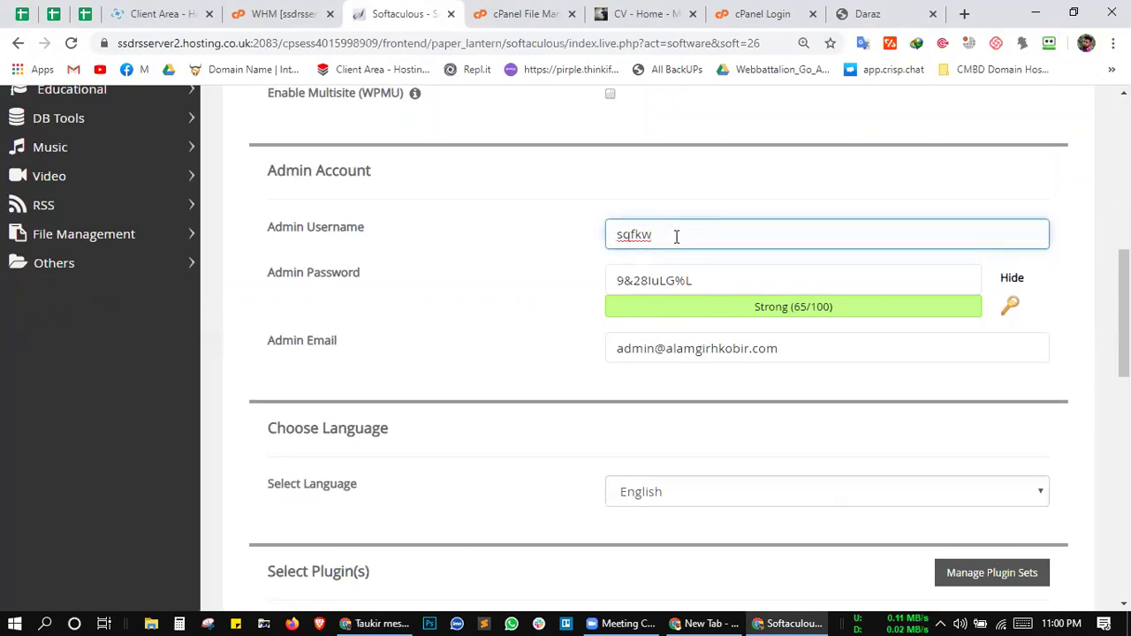
left_click_drag(676, 236, 602, 239)
left_click(562, 226)
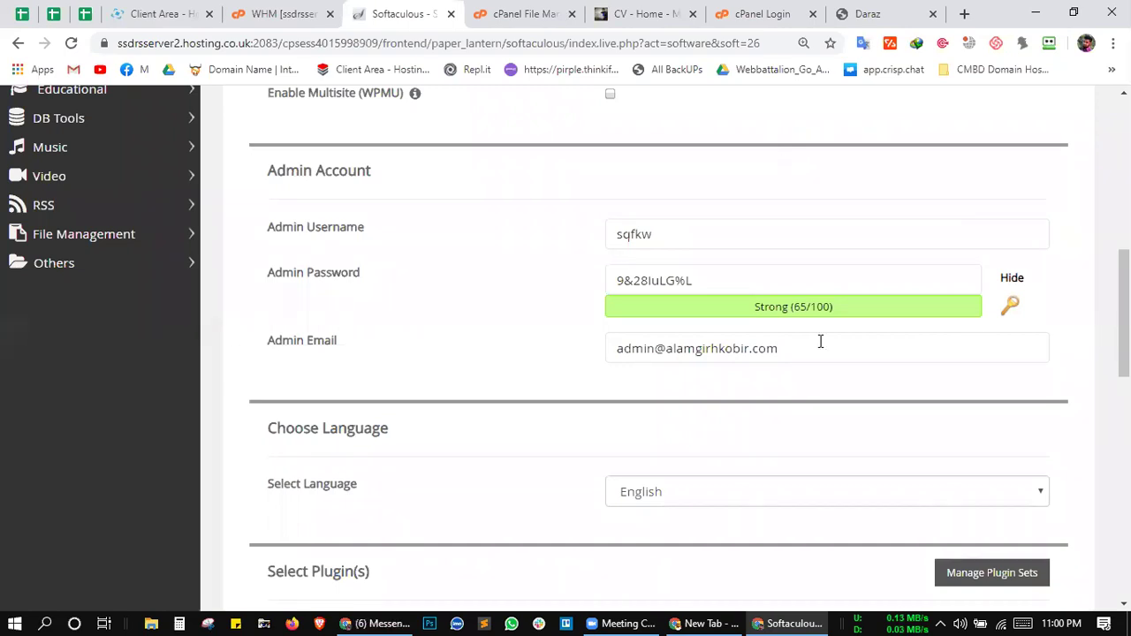
left_click(623, 615)
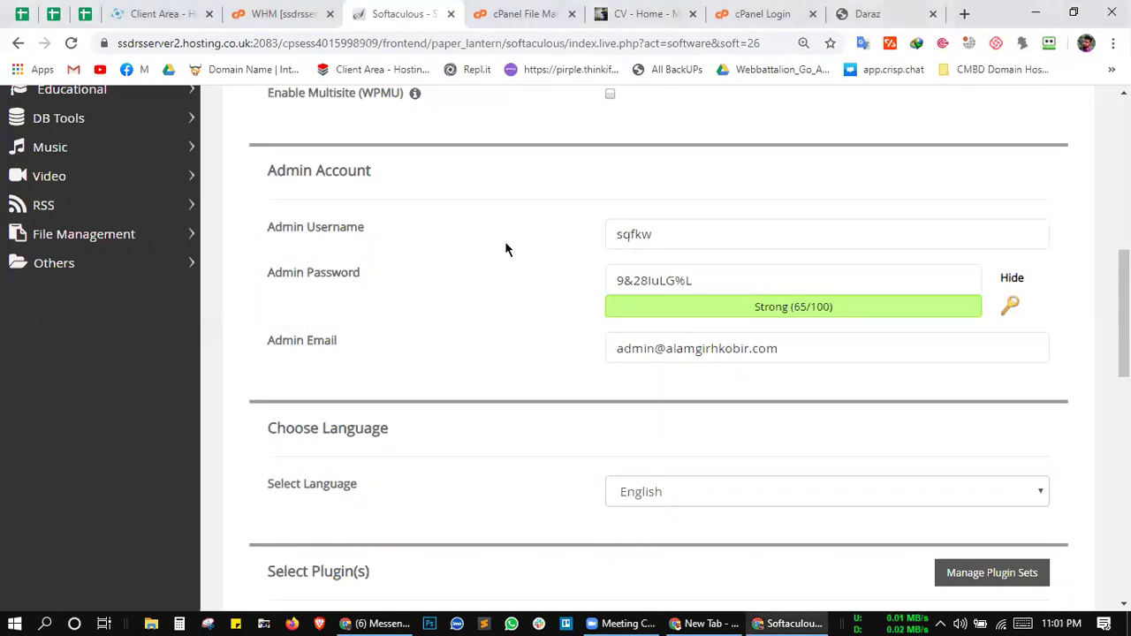
Step: On the CV site tab, append /wp-admin to the address and load it
left_click(651, 11)
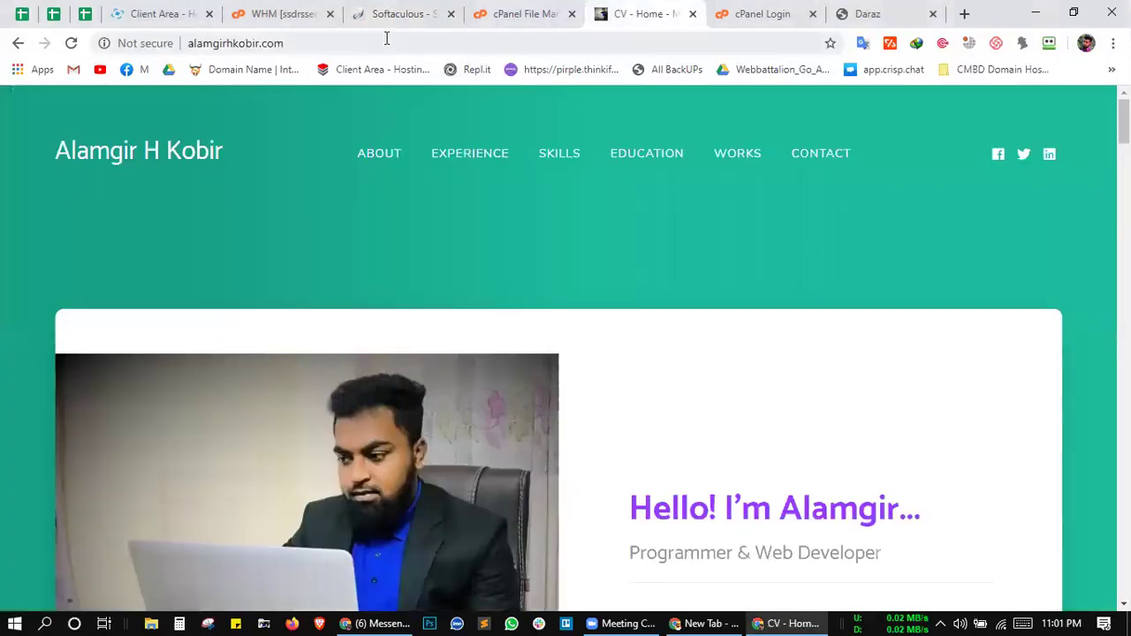
left_click(386, 40)
left_click(386, 40)
type("//")
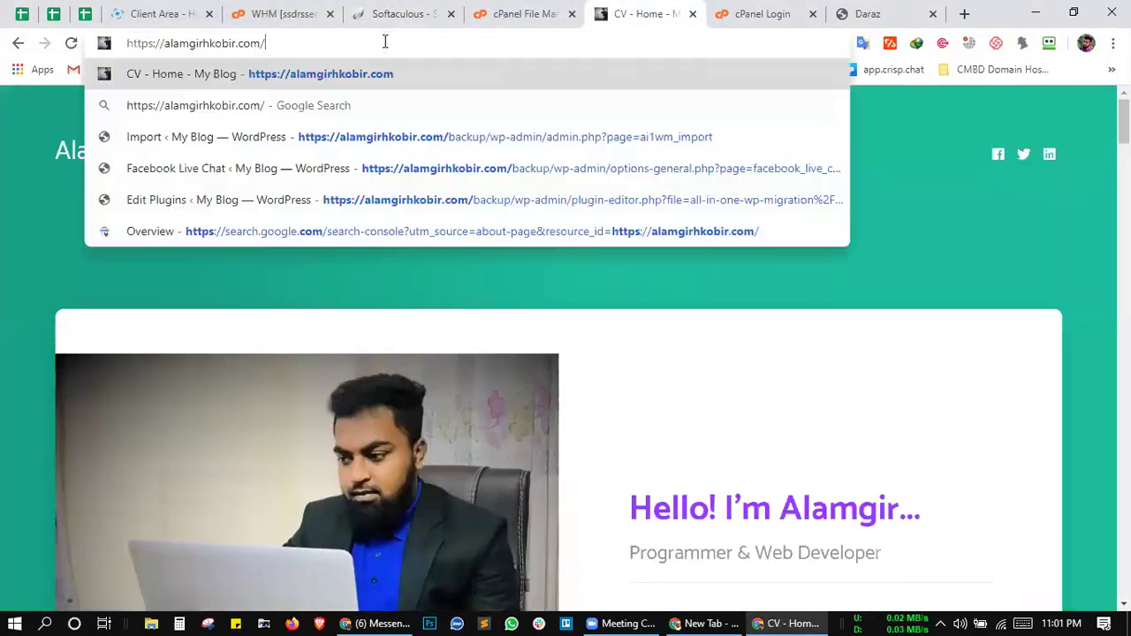
type("wp0")
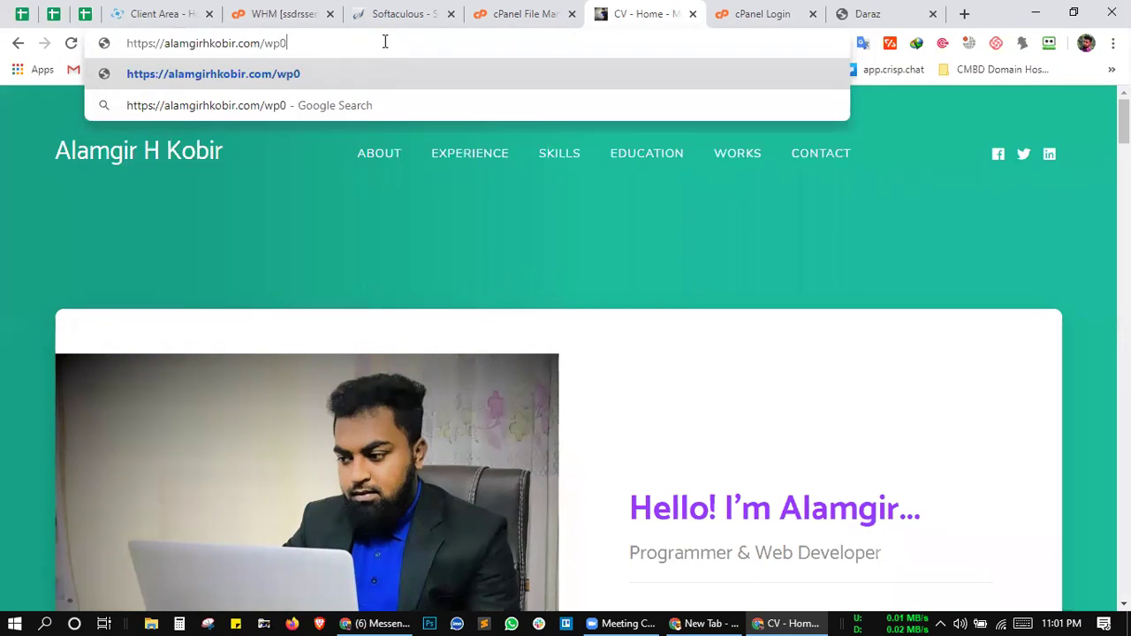
key("BackSpace")
type("-admin")
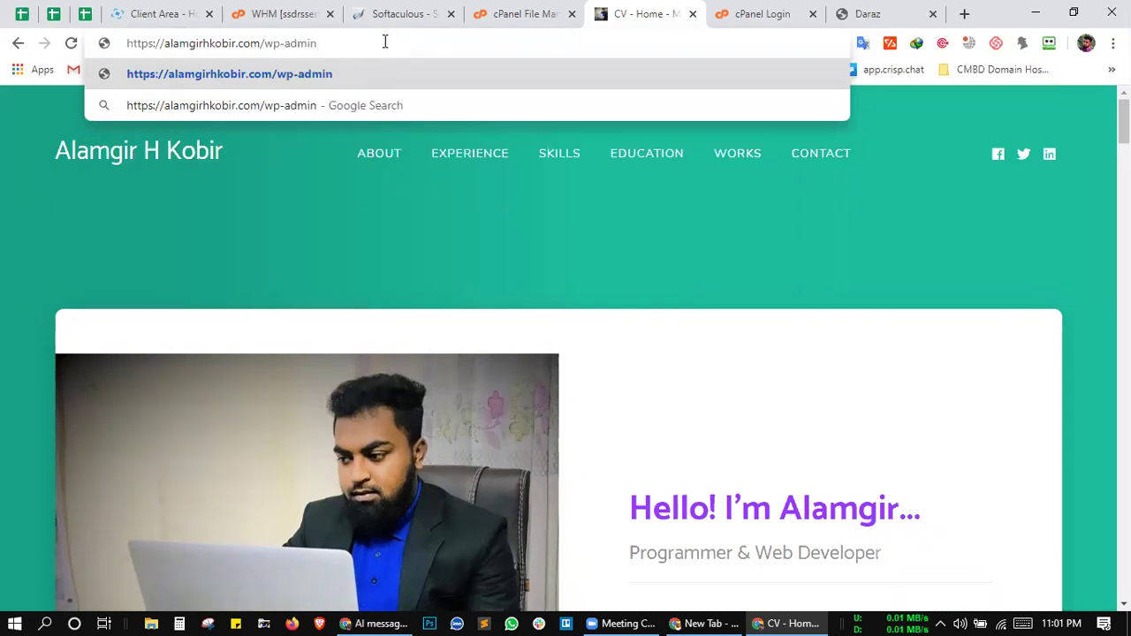
key("Return")
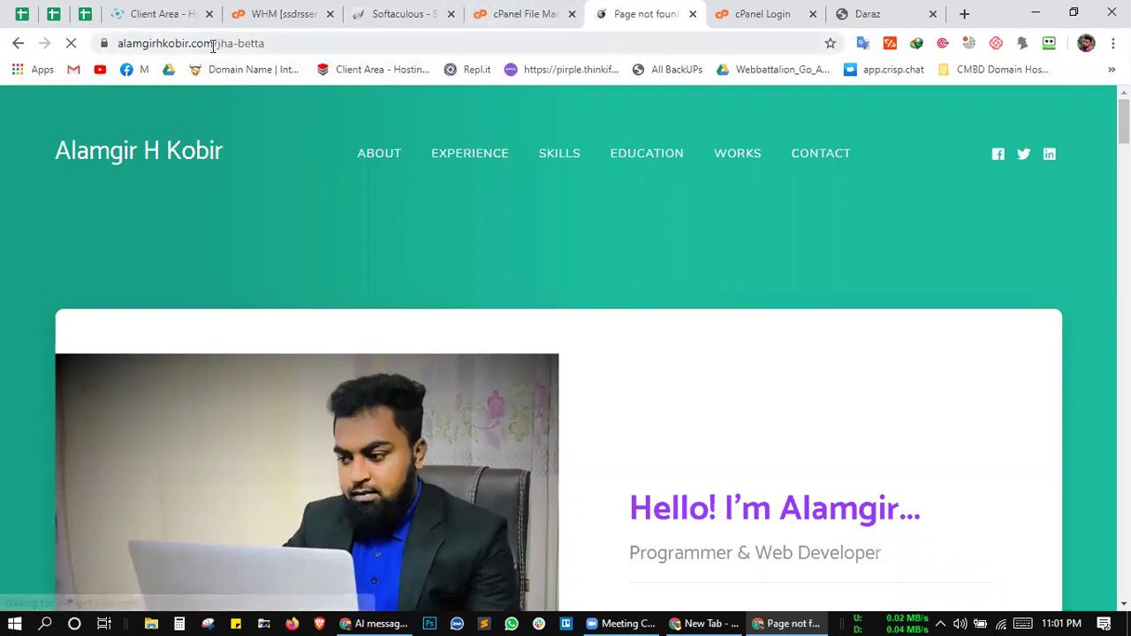
Step: Replace jha-betta in the address with robin and load alamgirhkobir.com/robin/
left_click_drag(216, 42, 253, 42)
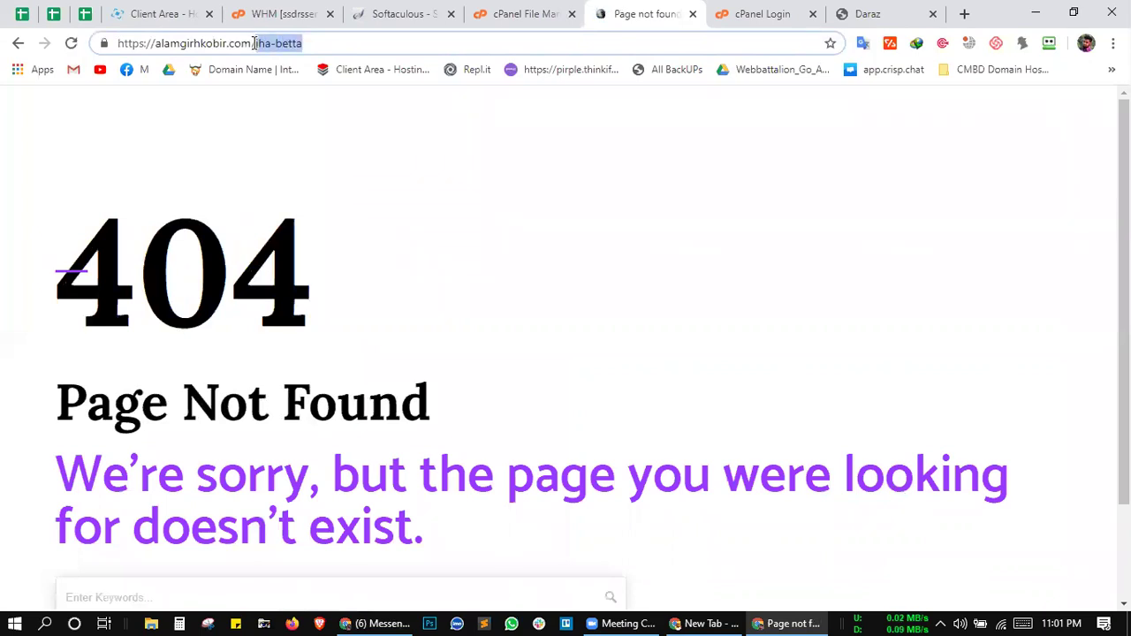
key("BackSpace")
type("robin")
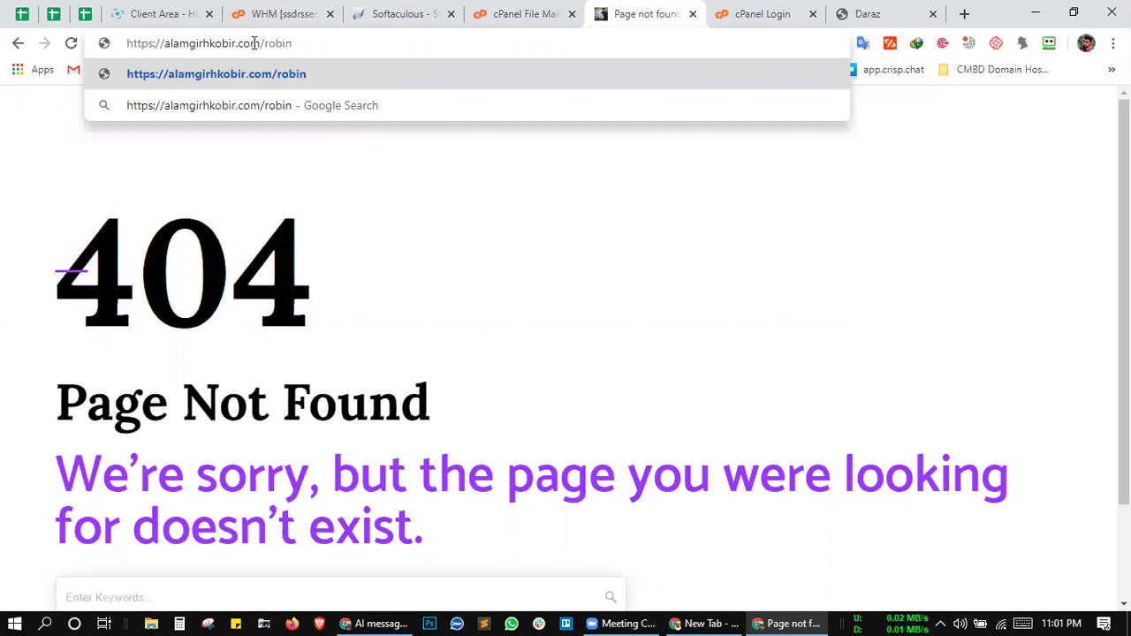
key("Return")
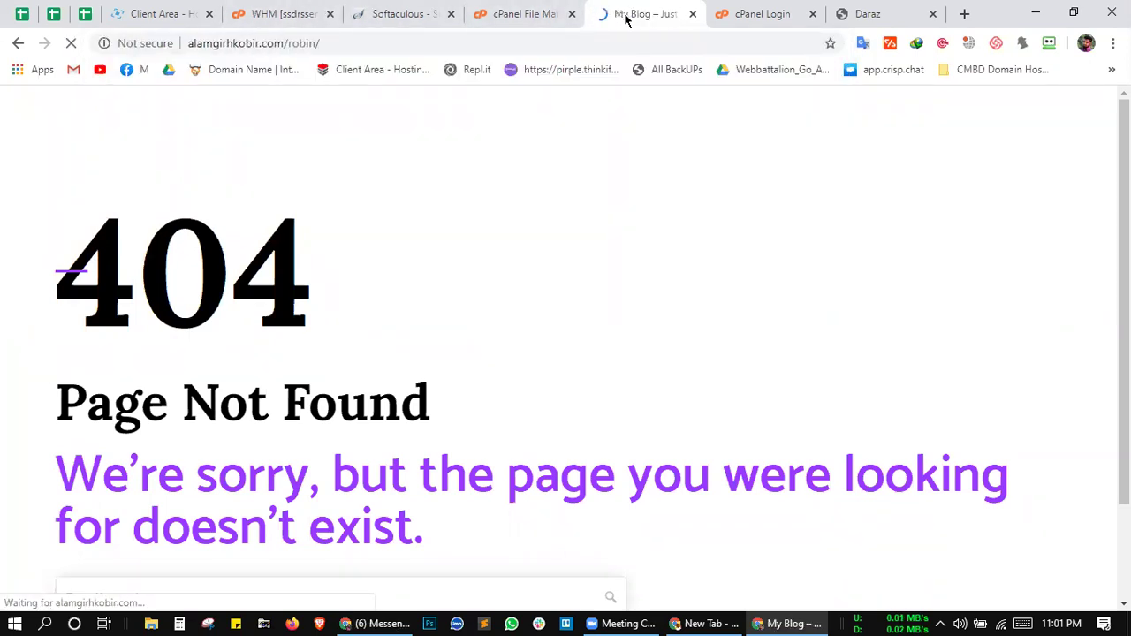
Step: Append 'wp-admin' to the robin blog address to open its WordPress login page
left_click_drag(318, 44, 185, 46)
left_click(397, 42)
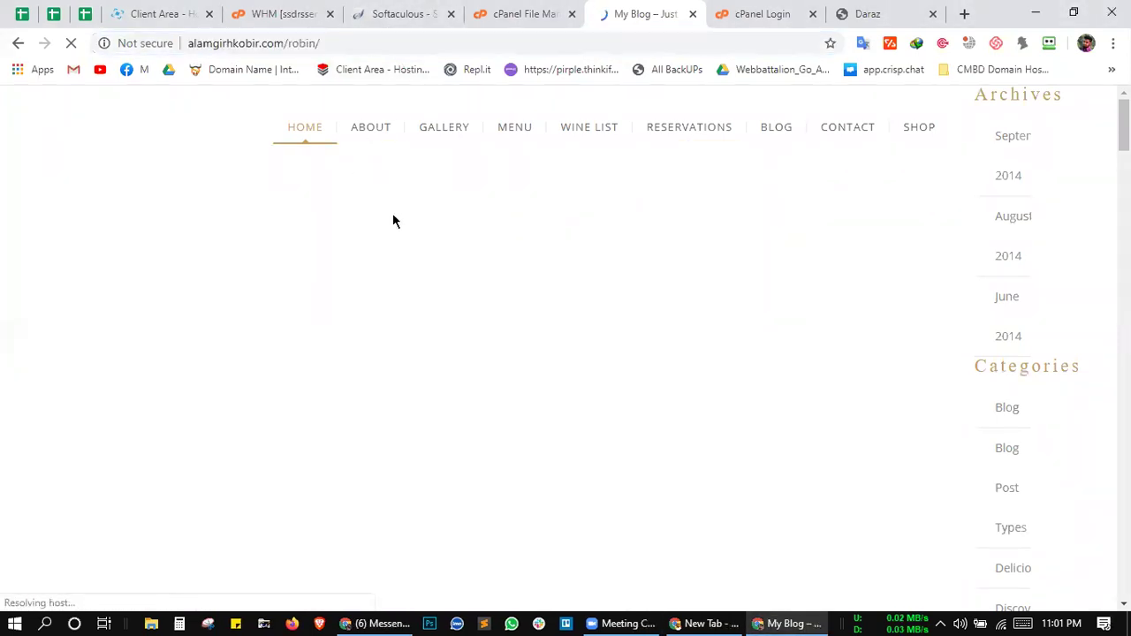
left_click(489, 13)
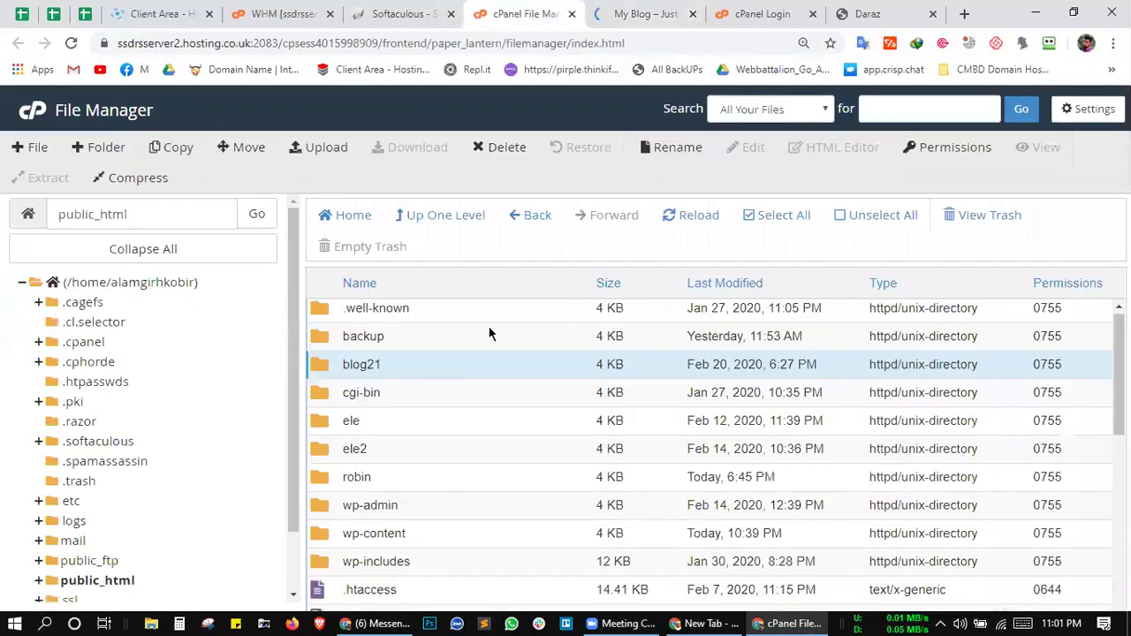
left_click(633, 12)
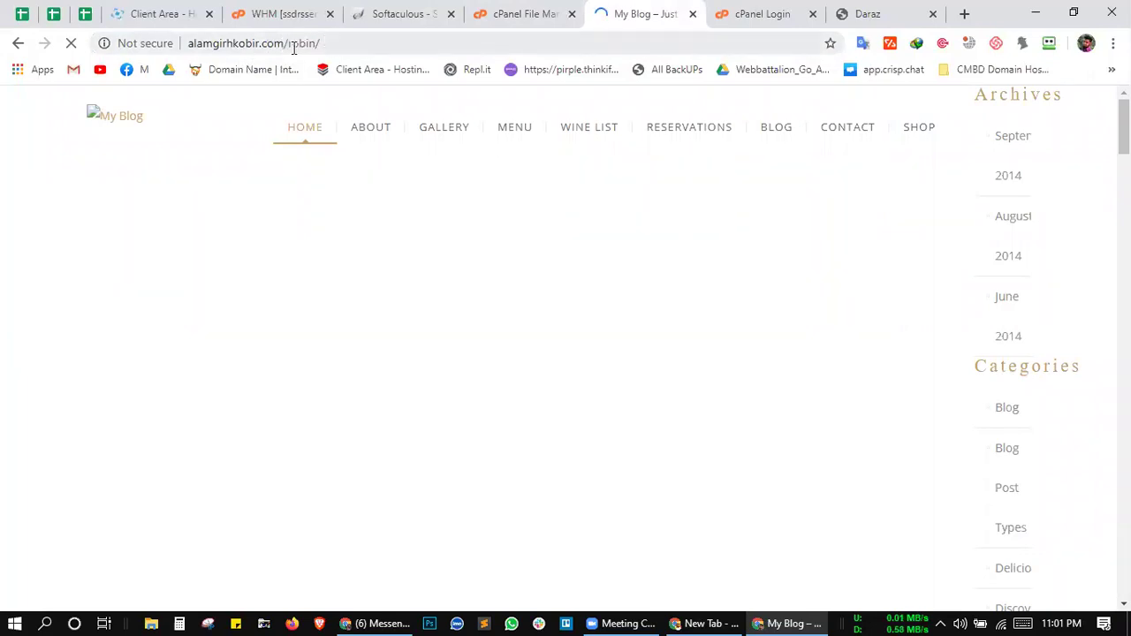
left_click_drag(316, 42, 288, 42)
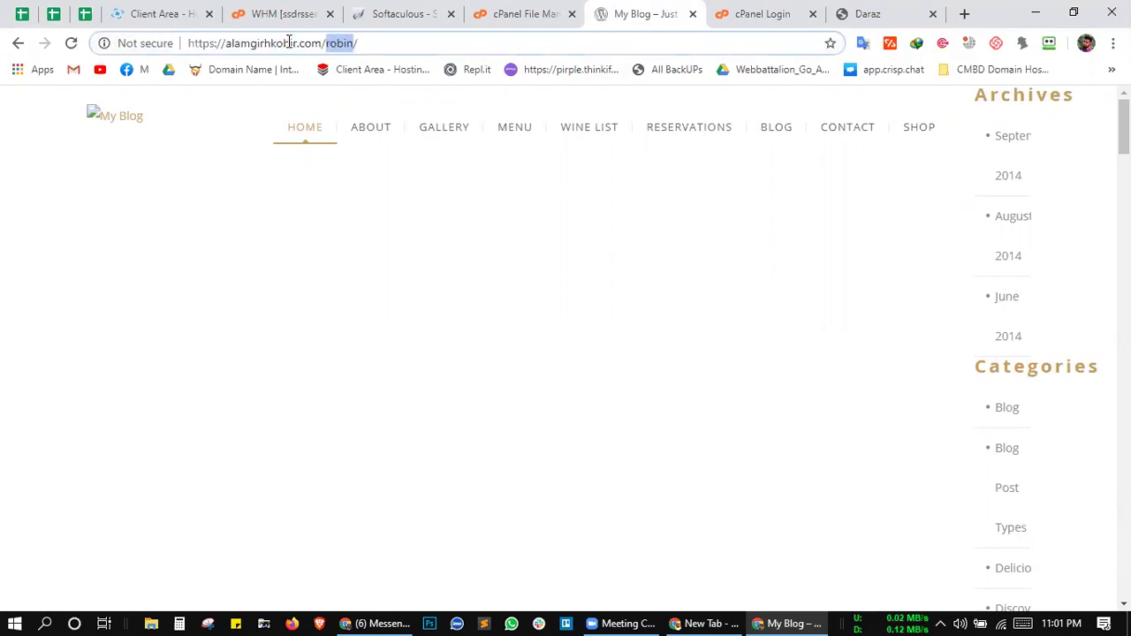
left_click(369, 40)
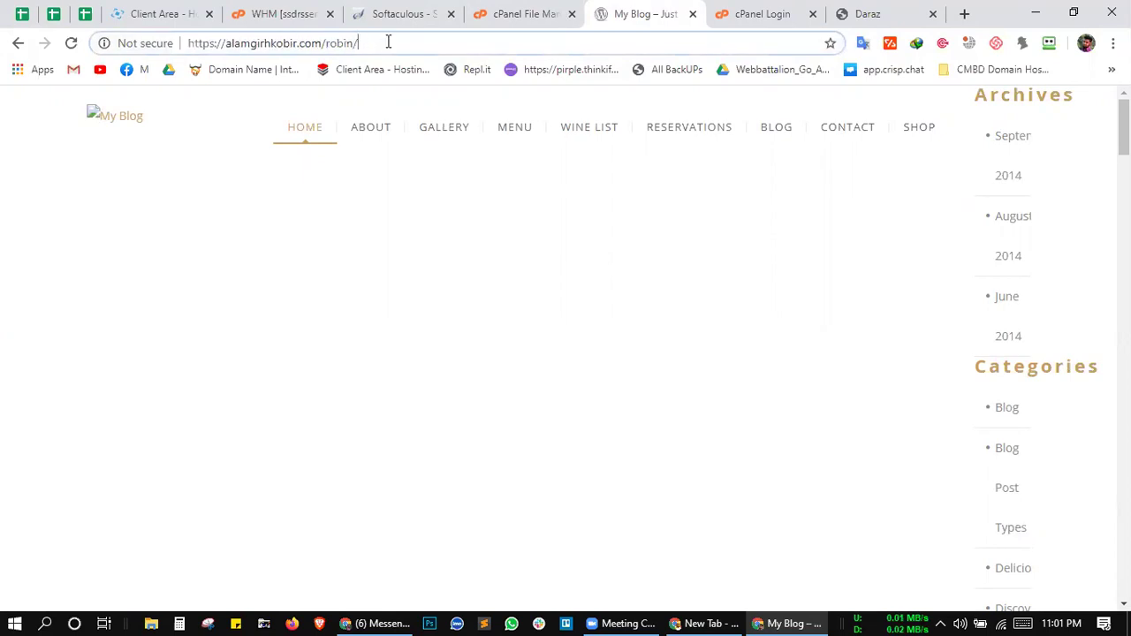
type("wp-admi")
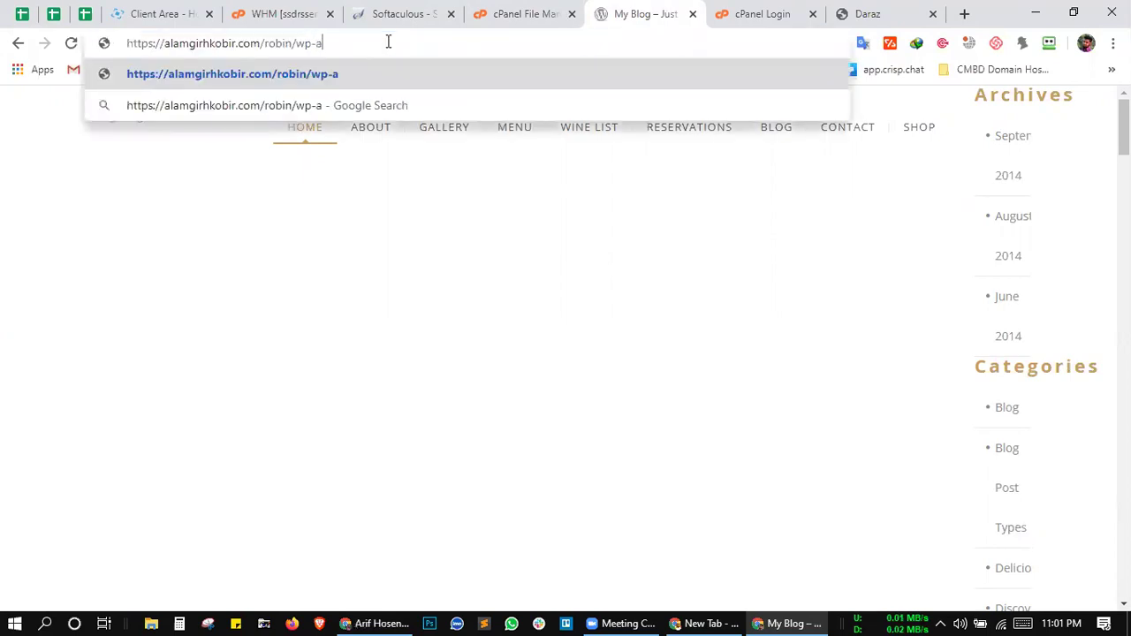
type("n")
key("Return")
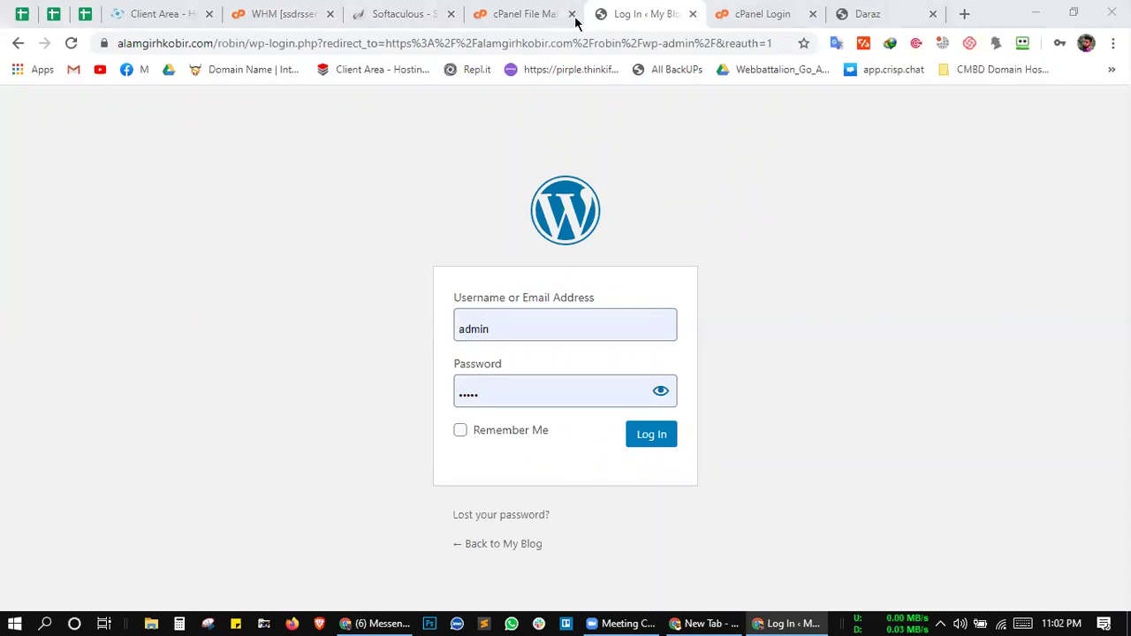
Step: Glance at the site files in File Manager, then go back to the WordPress login page
left_click(516, 14)
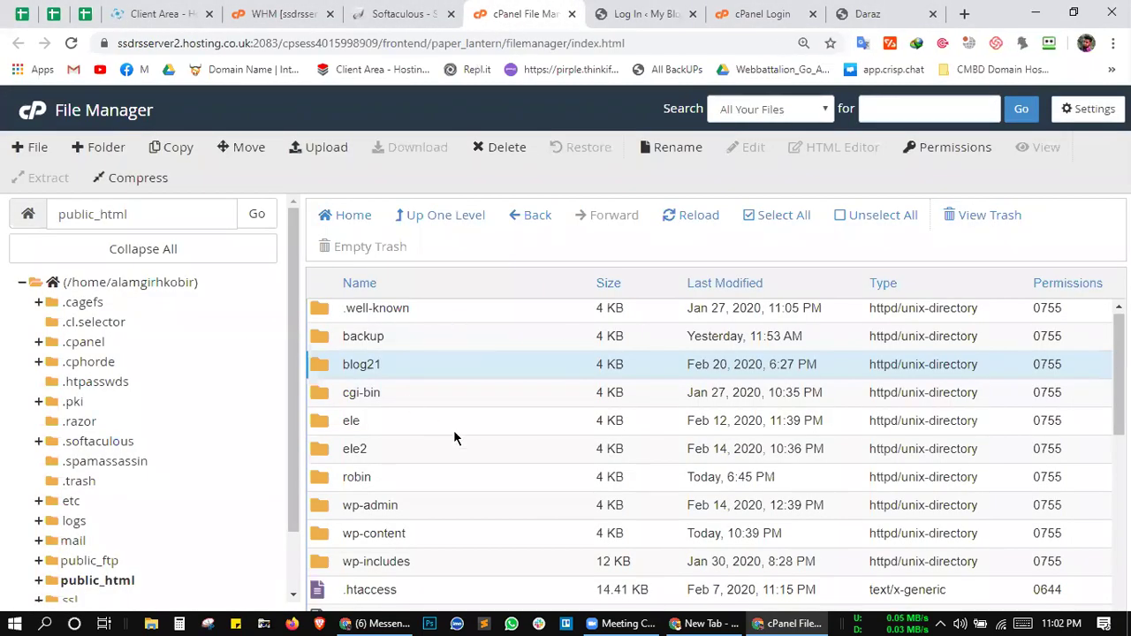
left_click(641, 14)
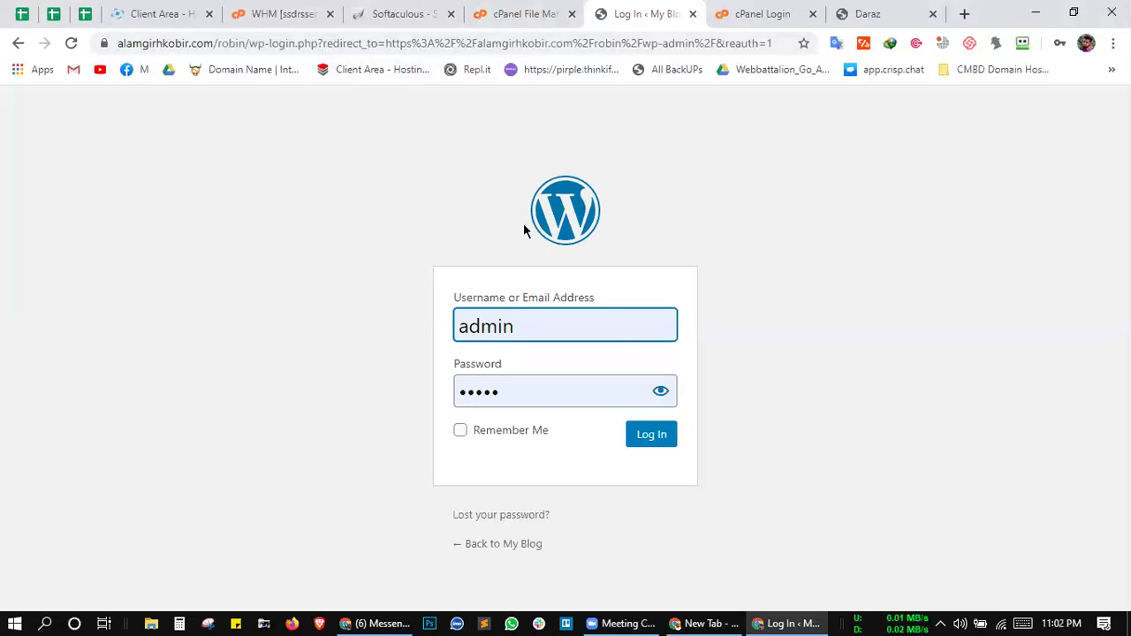
left_click(818, 255)
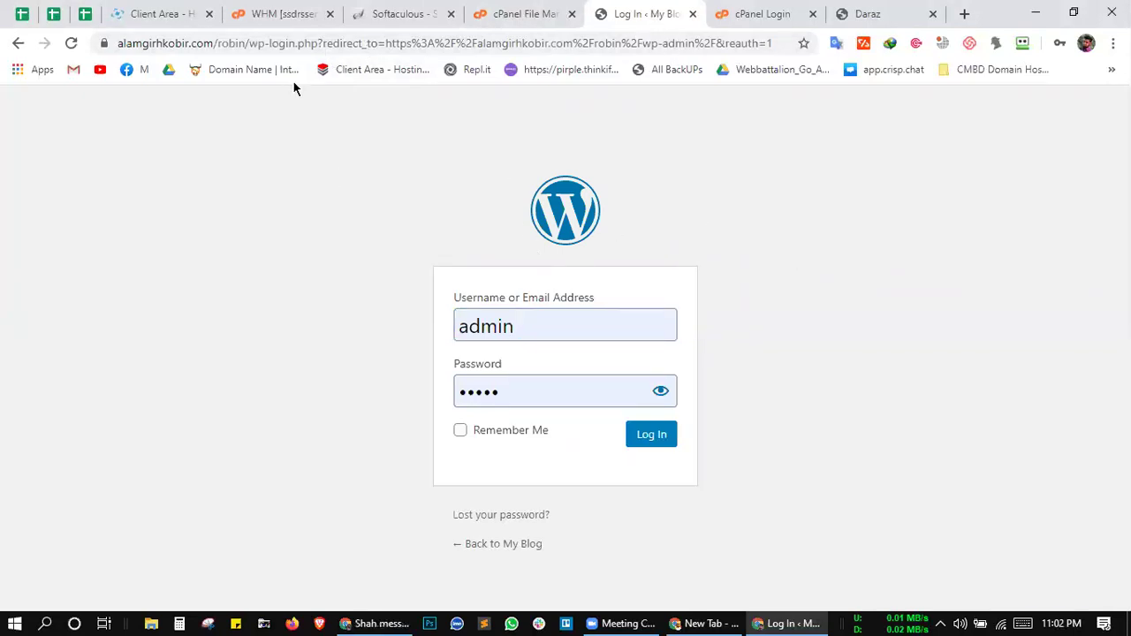
Step: Select the robin folder in the public_html listing, then return to the WordPress install form
left_click(488, 19)
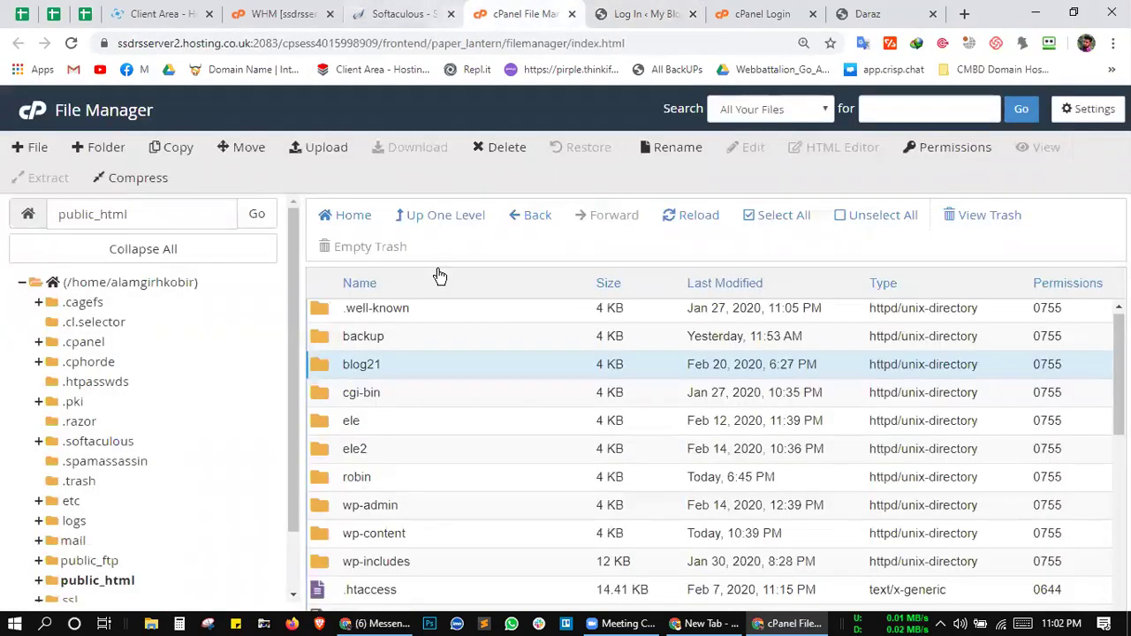
scroll(443, 377, "down", 1)
scroll(442, 380, "down", 1)
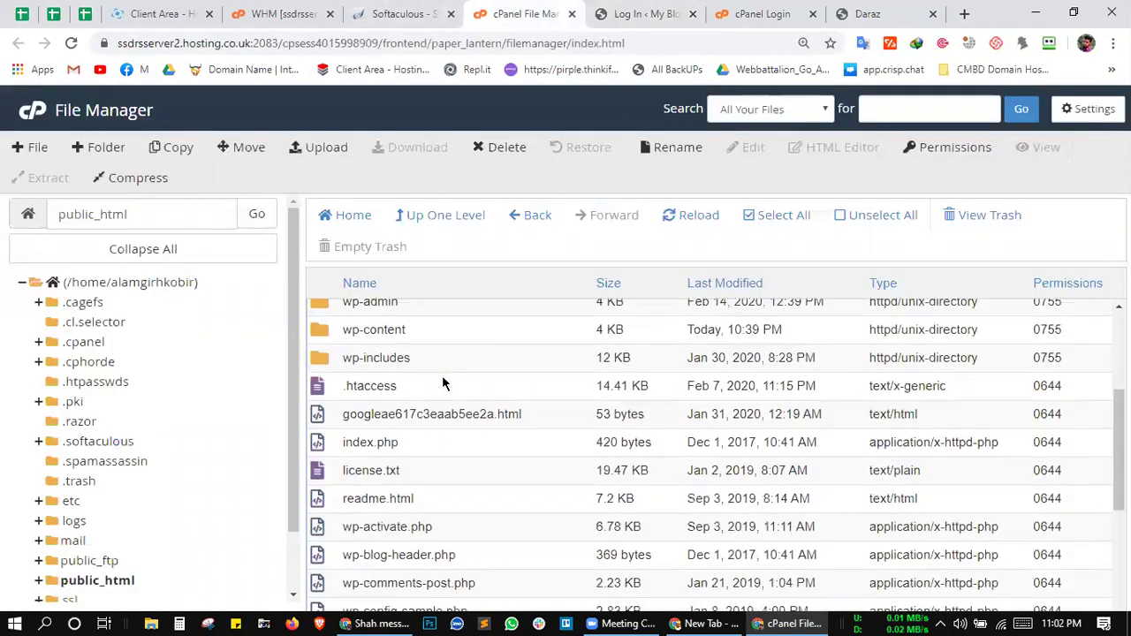
left_click(436, 308)
scroll(437, 361, "up", 1)
left_click(406, 378)
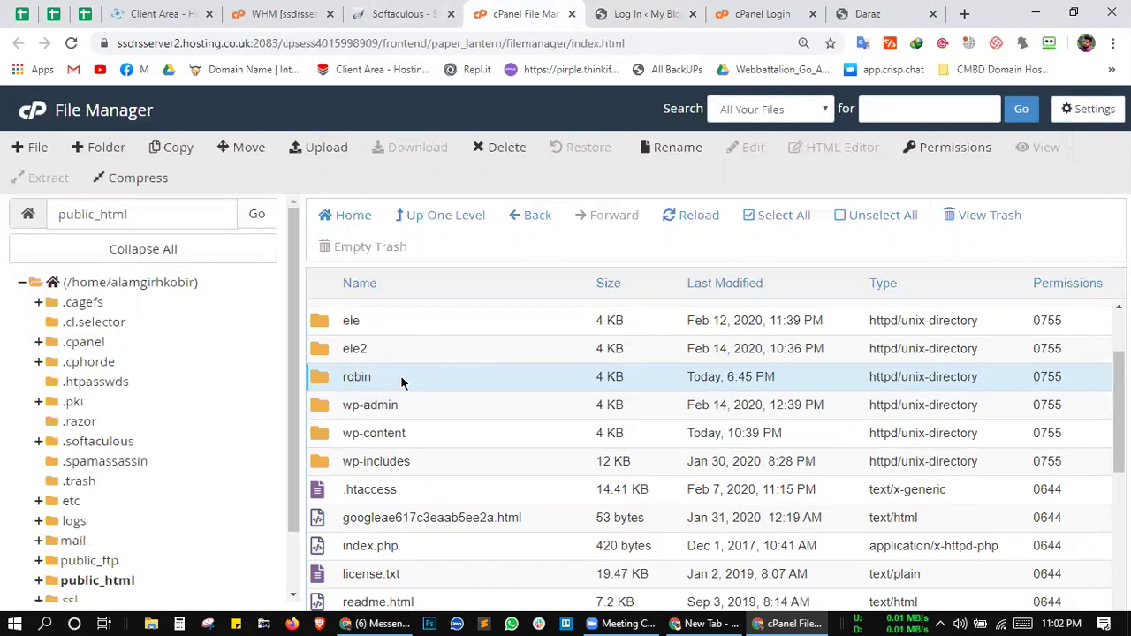
left_click(389, 10)
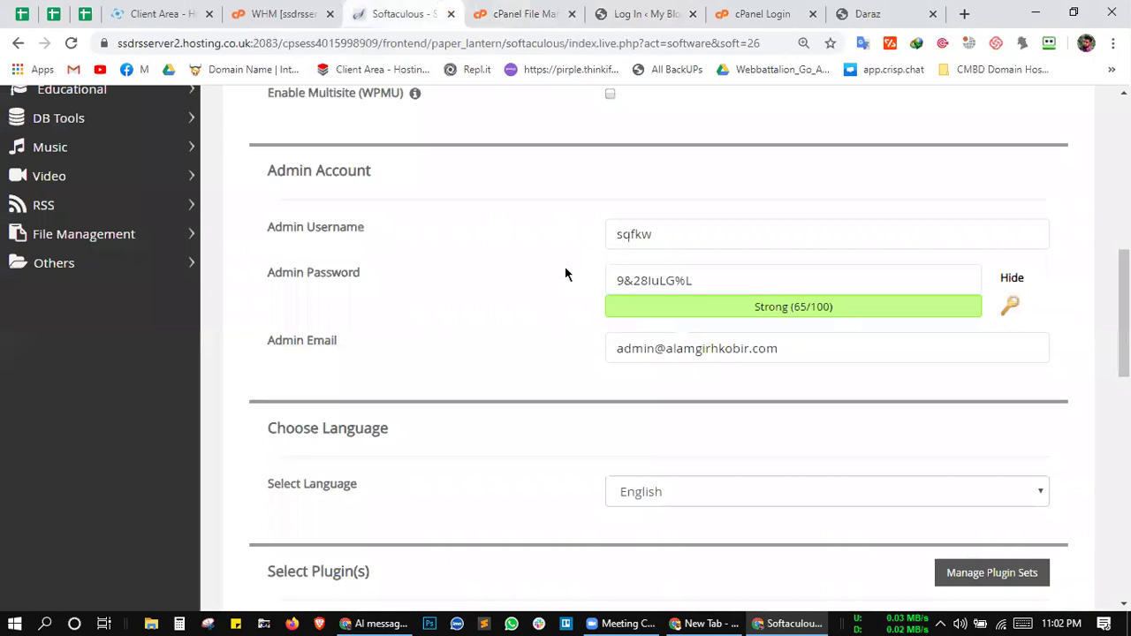
scroll(563, 279, "up", 1)
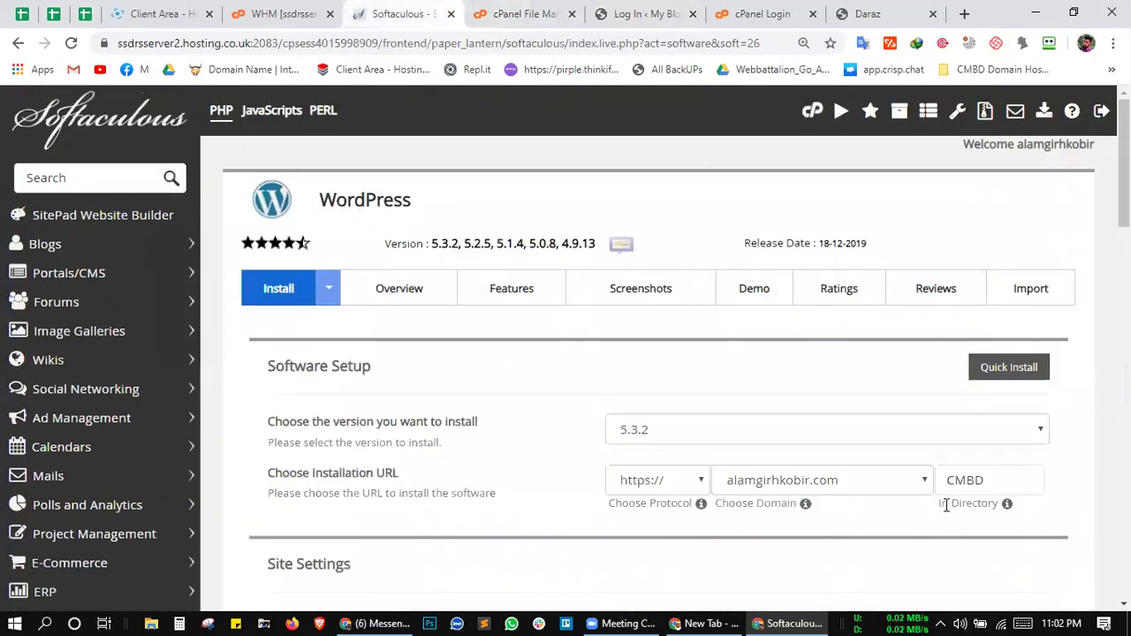
scroll(944, 504, "down", 1)
left_click(968, 417)
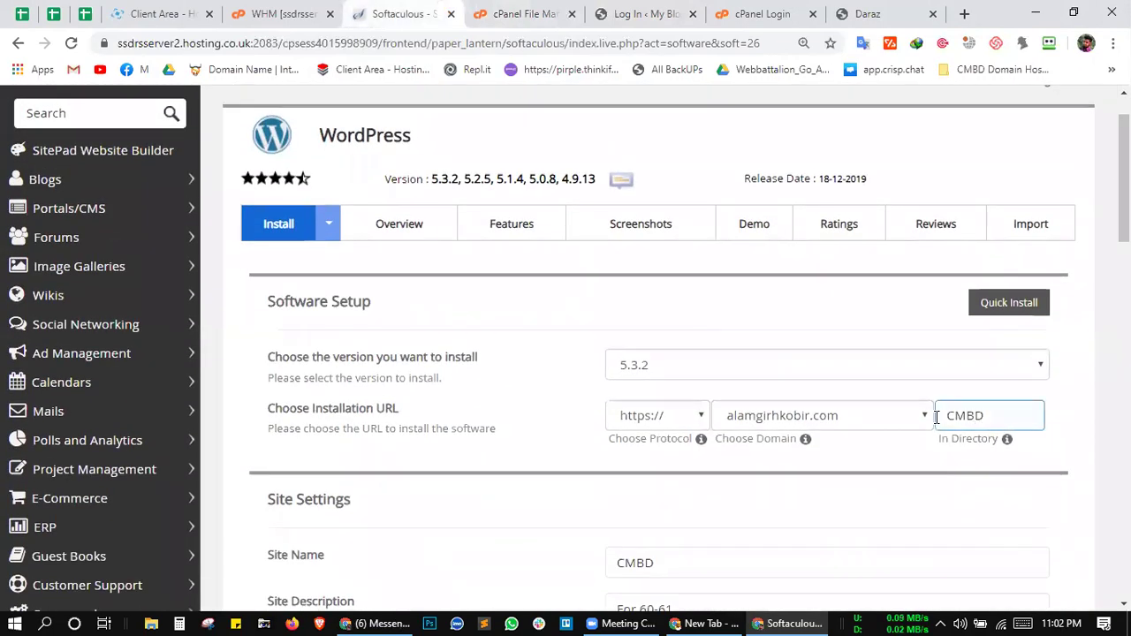
scroll(833, 365, "down", 3)
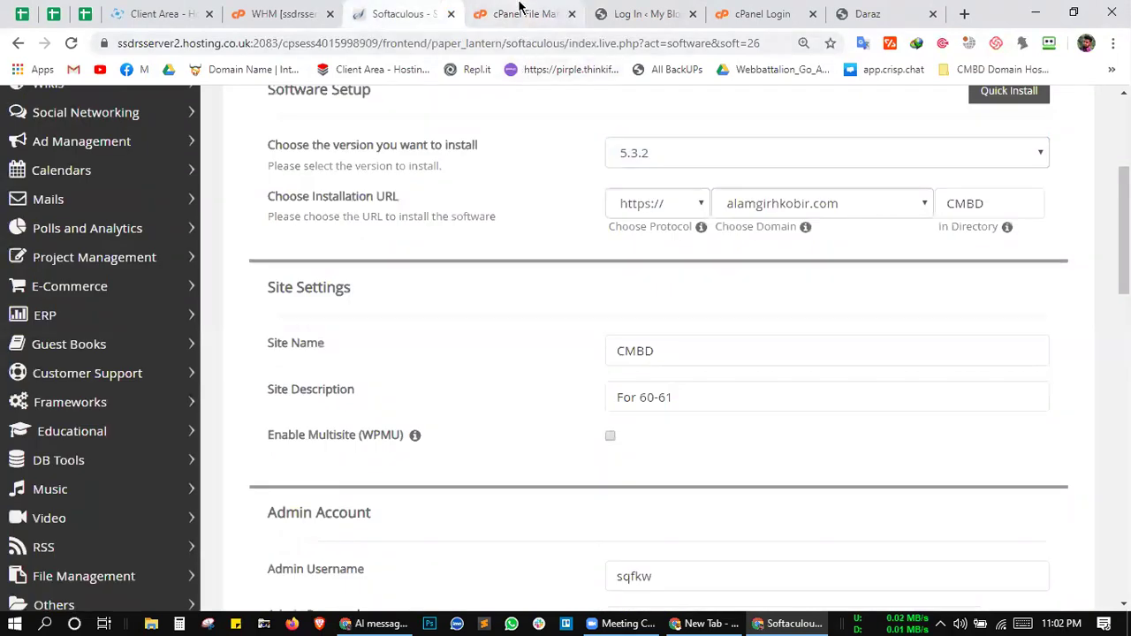
left_click(520, 9)
left_click(399, 13)
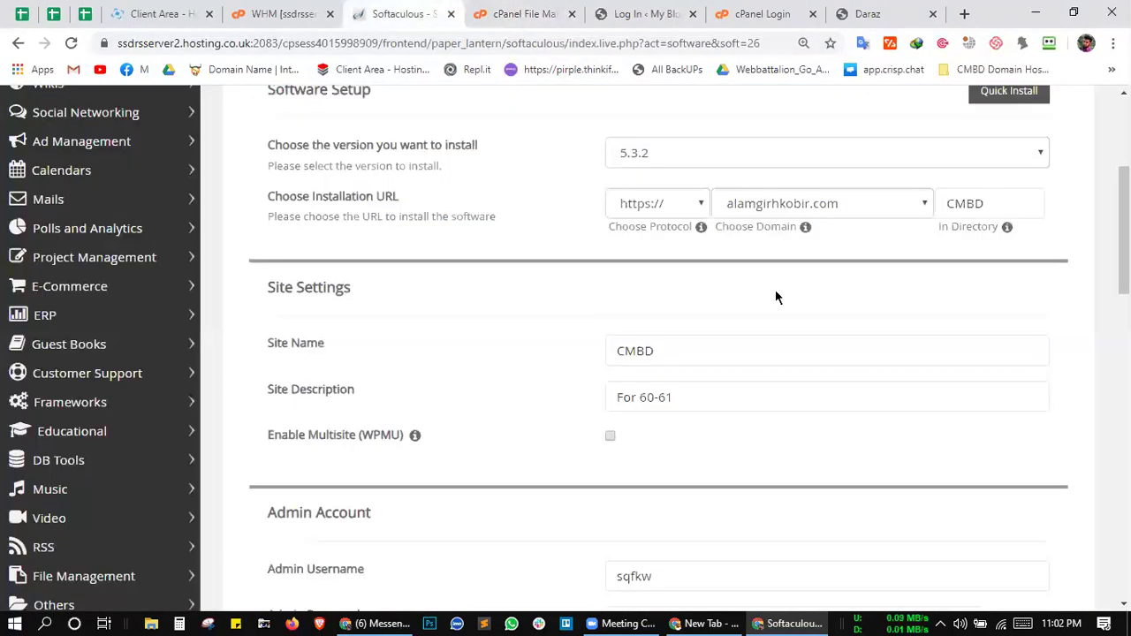
scroll(657, 340, "down", 3)
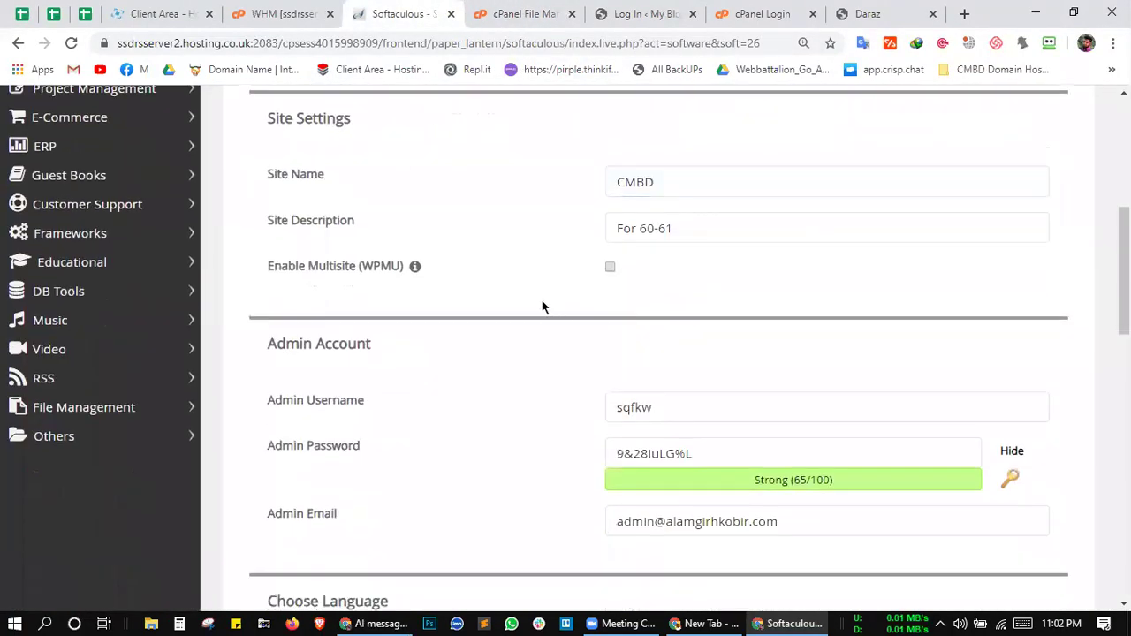
scroll(540, 289, "down", 1)
left_click(495, 14)
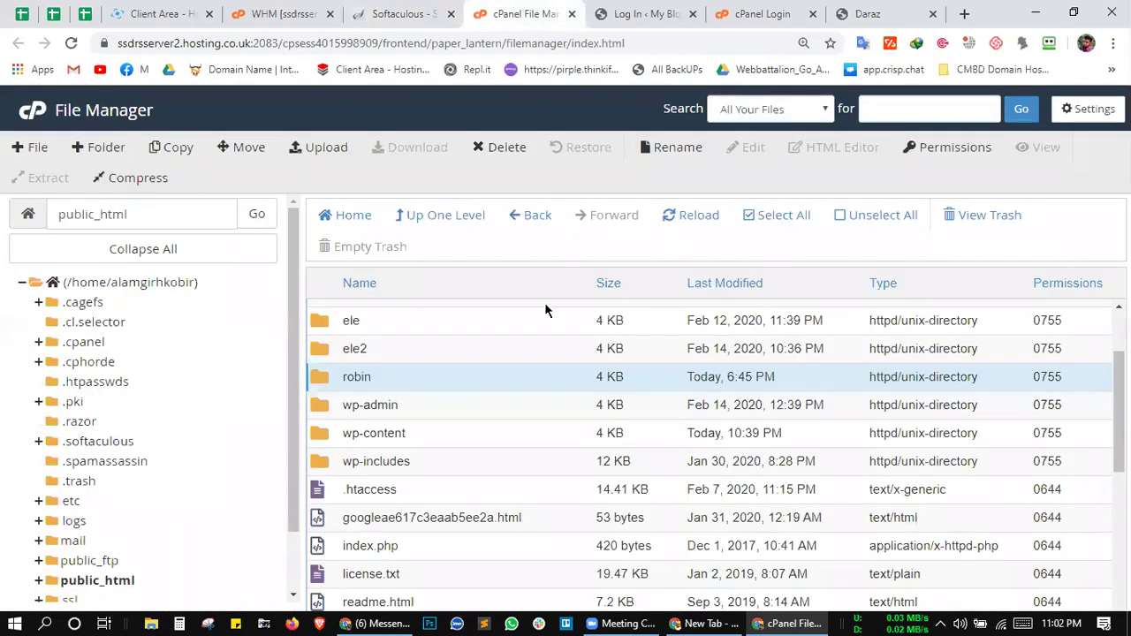
scroll(546, 310, "down", 1)
scroll(546, 310, "down", 1)
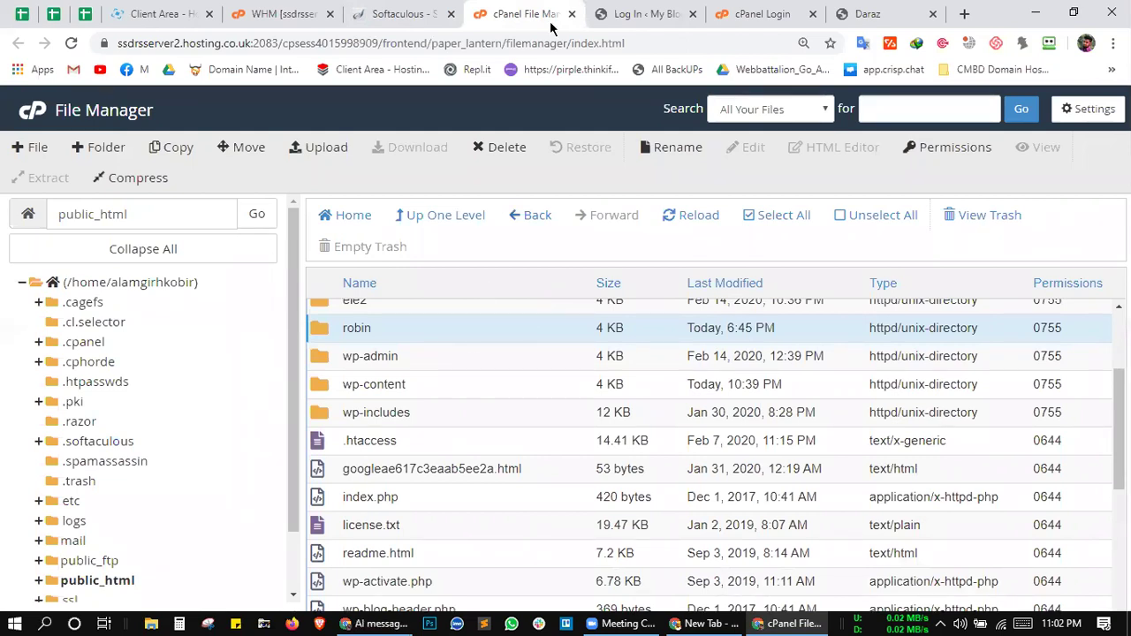
left_click(632, 22)
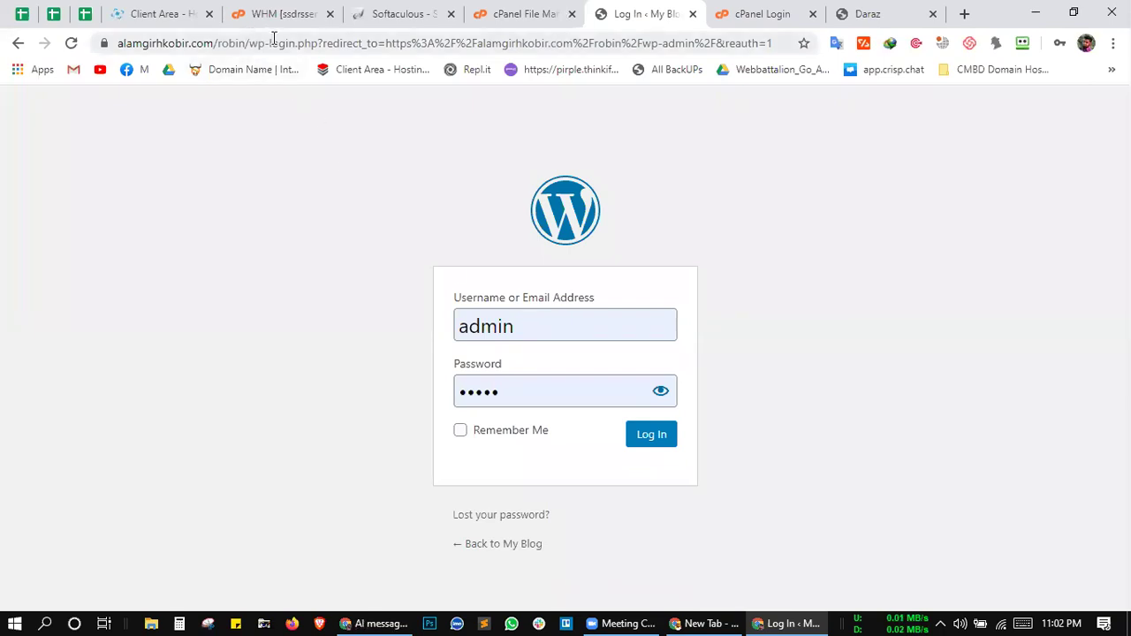
left_click_drag(292, 42, 251, 44)
left_click(320, 195)
left_click(401, 8)
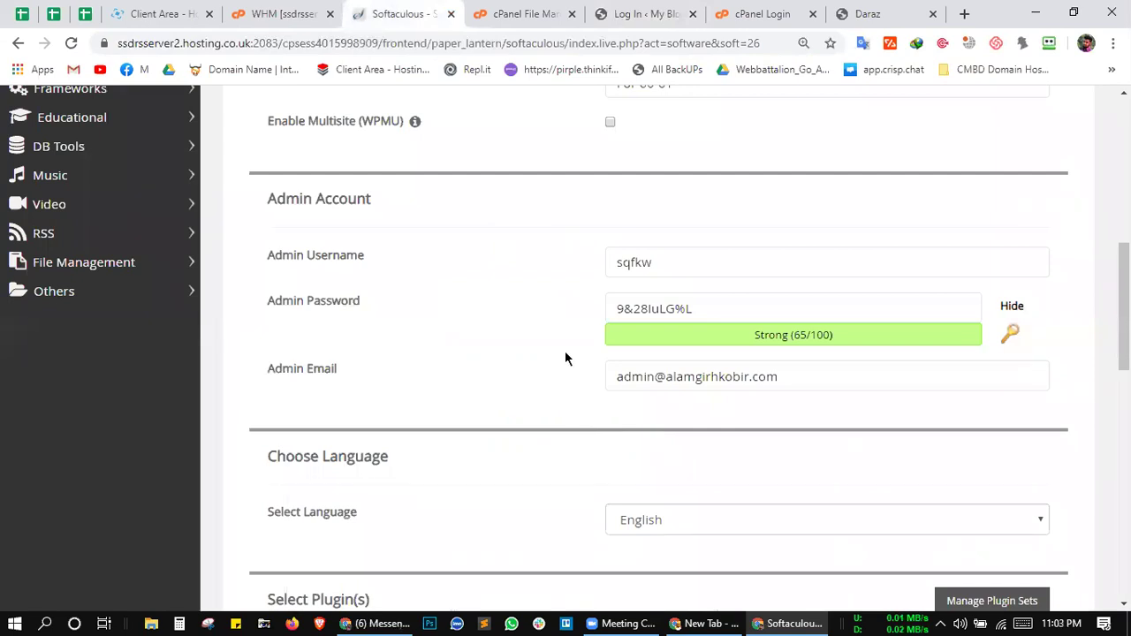
left_click(677, 265)
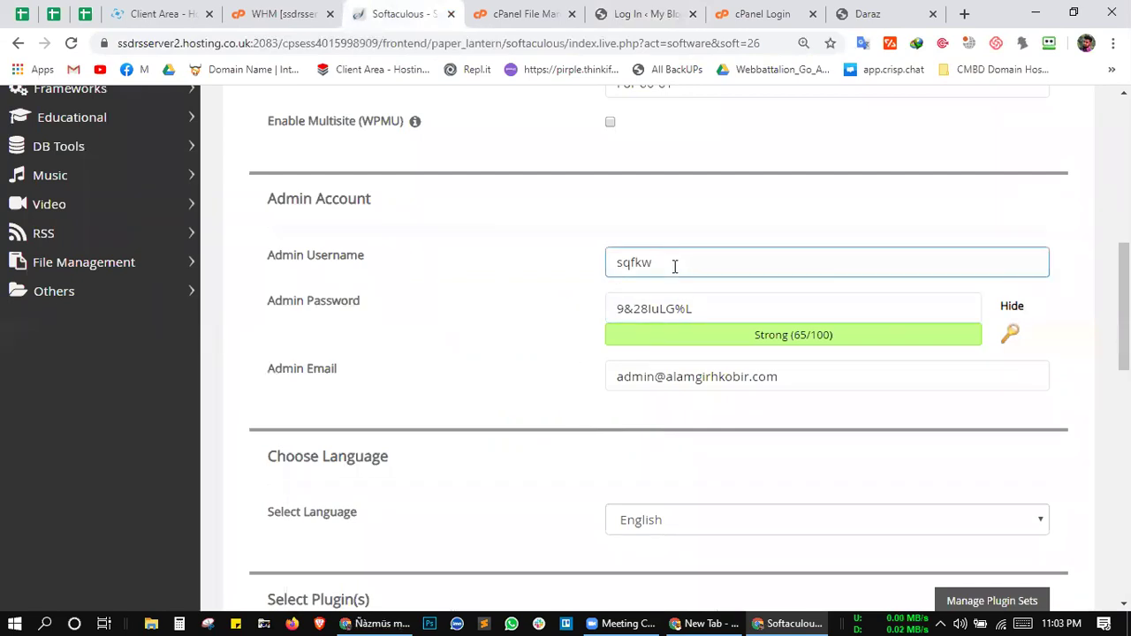
left_click_drag(663, 258, 589, 270)
type("a")
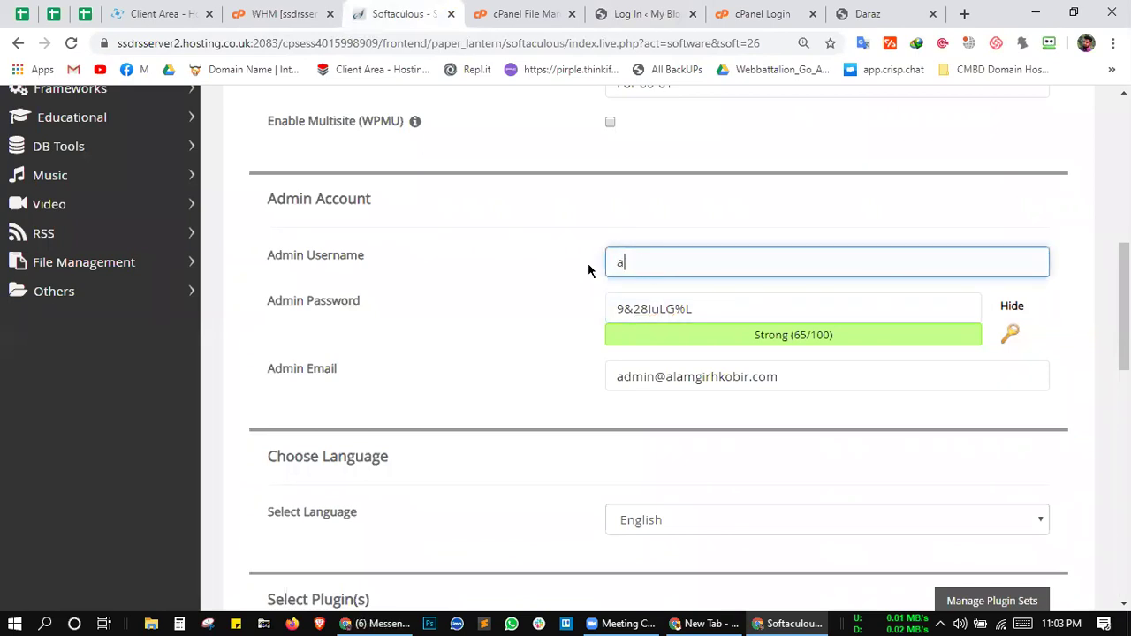
type("dmin")
left_click(651, 308)
double_click(651, 309)
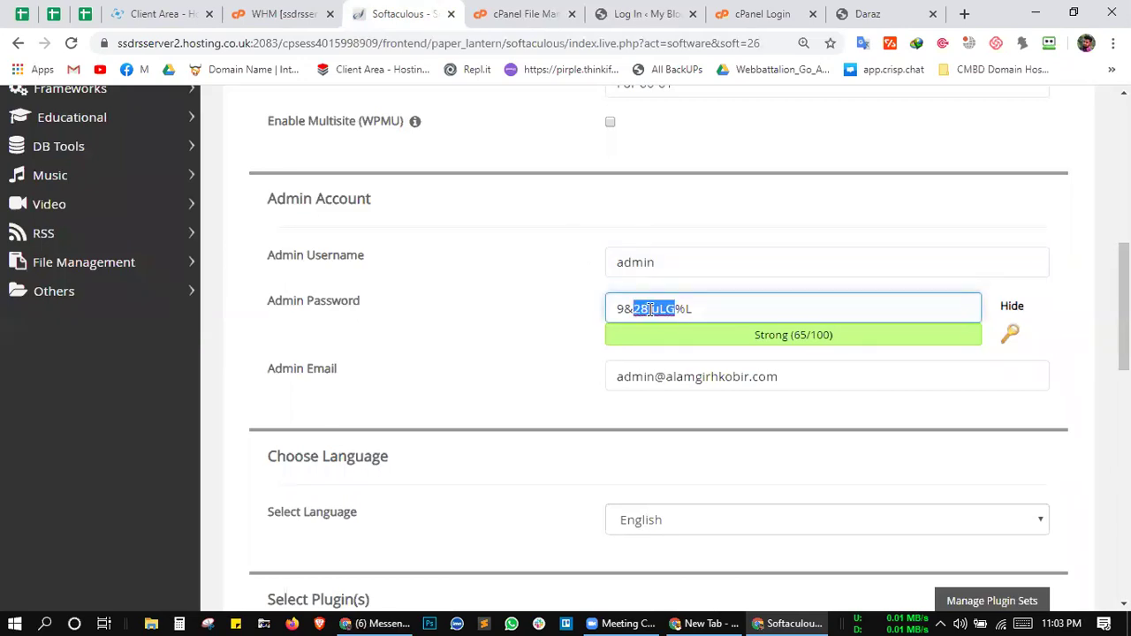
triple_click(650, 309)
type("pass")
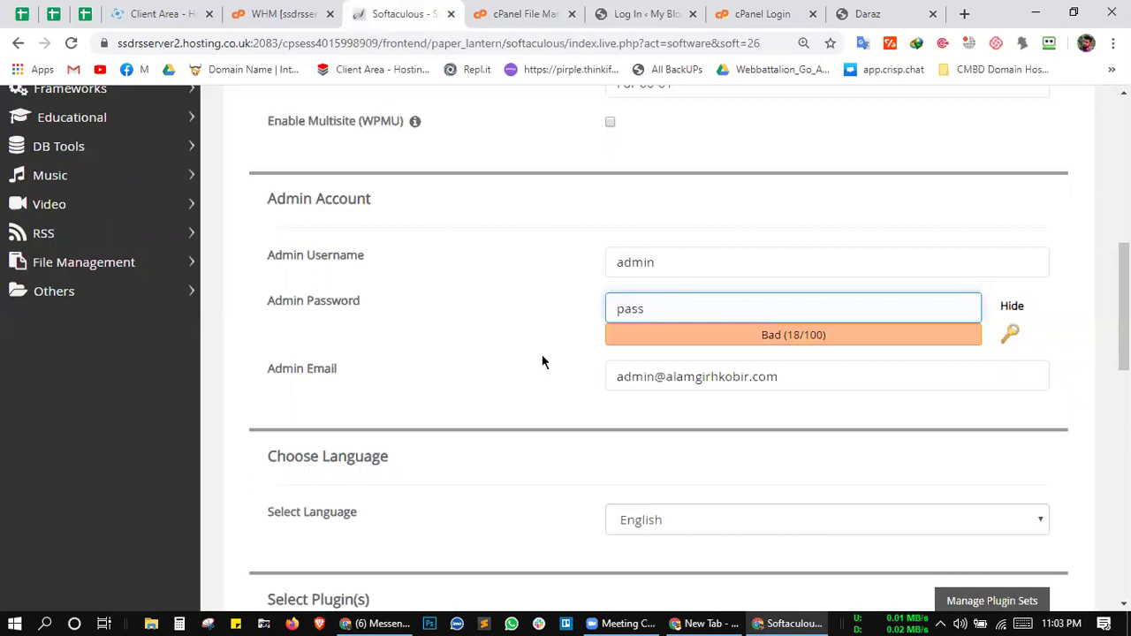
scroll(543, 362, "down", 2)
scroll(544, 357, "up", 1)
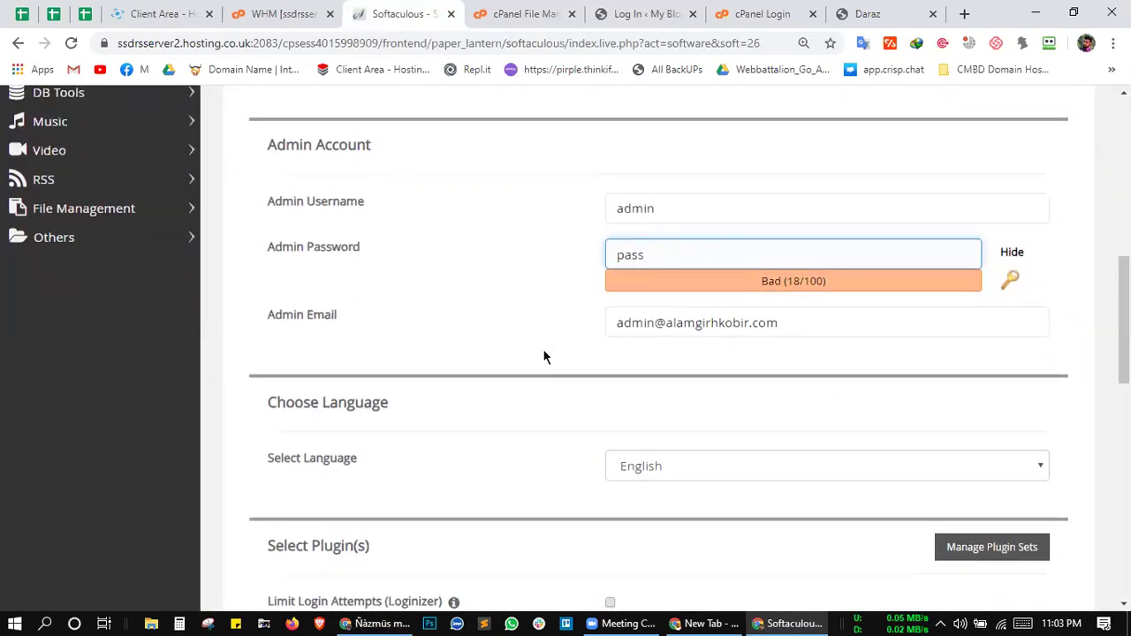
scroll(542, 357, "up", 1)
scroll(563, 313, "down", 1)
left_click(674, 227)
left_click_drag(675, 226, 597, 233)
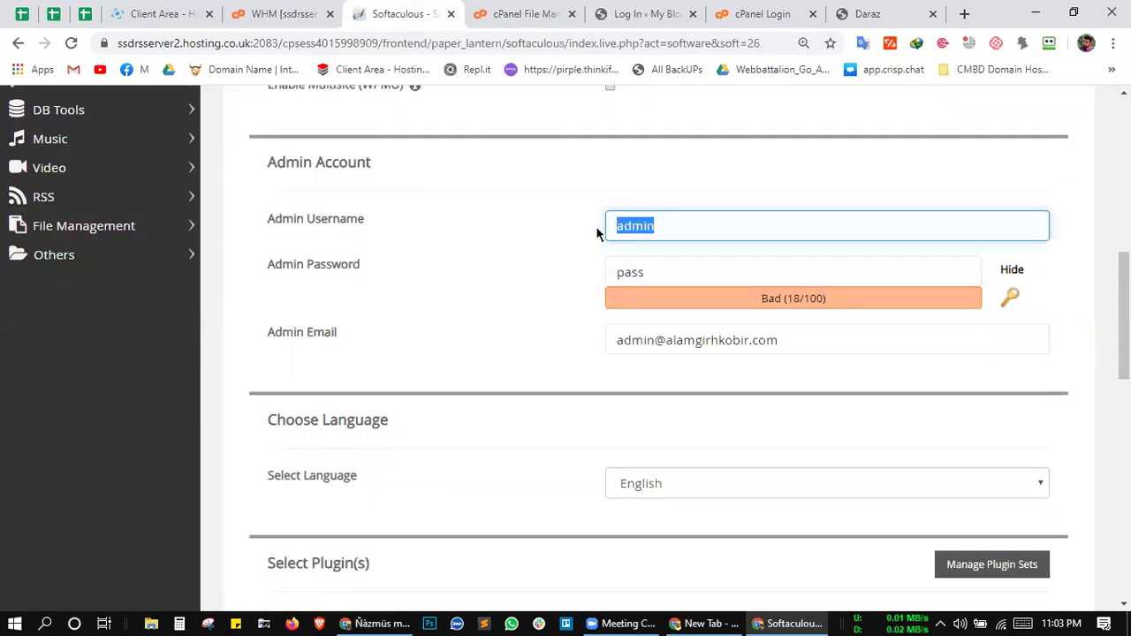
left_click(652, 273)
left_click_drag(653, 272, 606, 271)
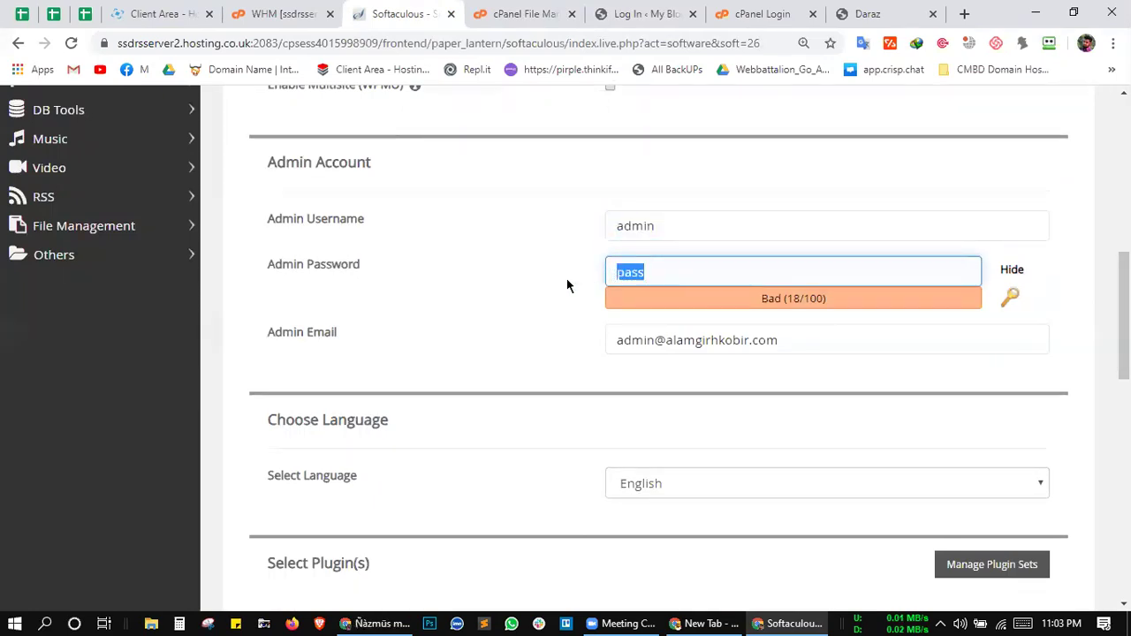
left_click(932, 166)
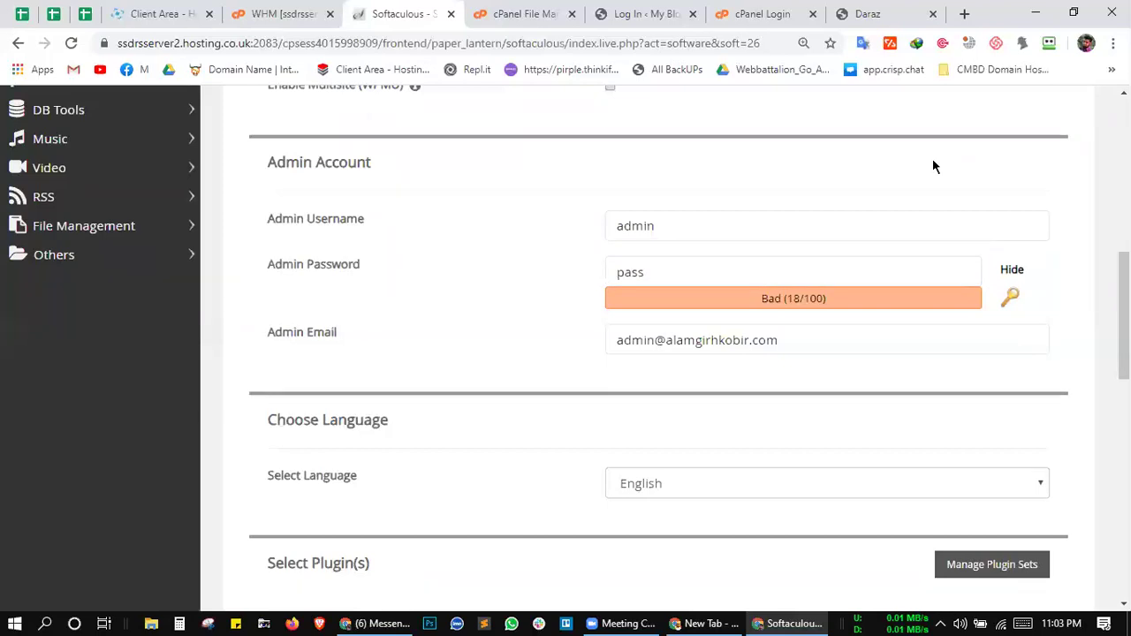
left_click(623, 624)
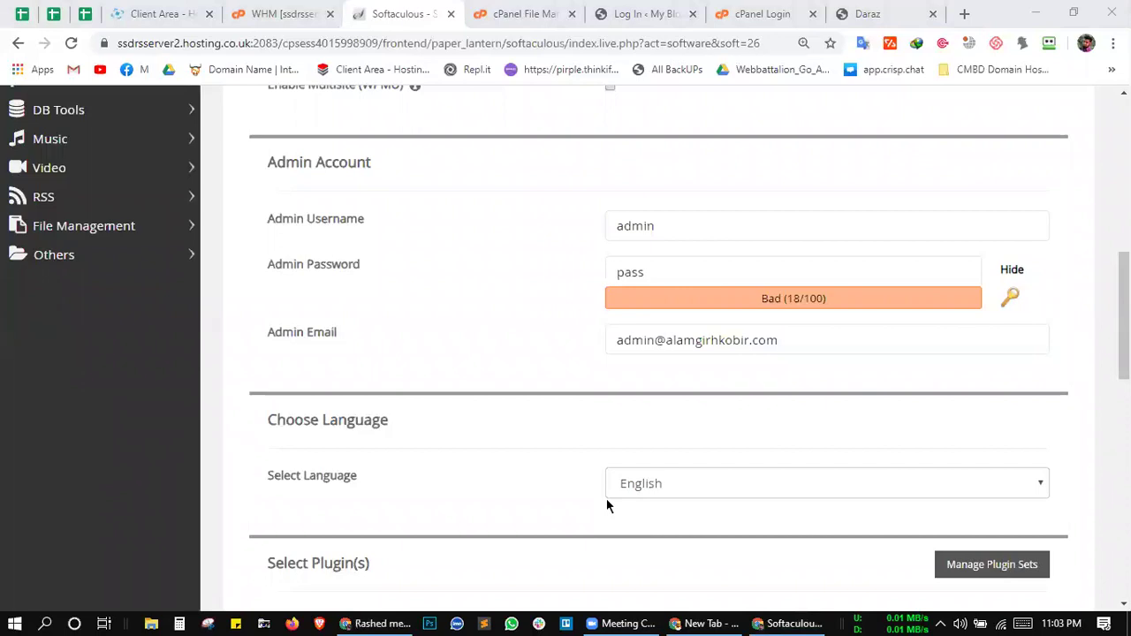
left_click(653, 272)
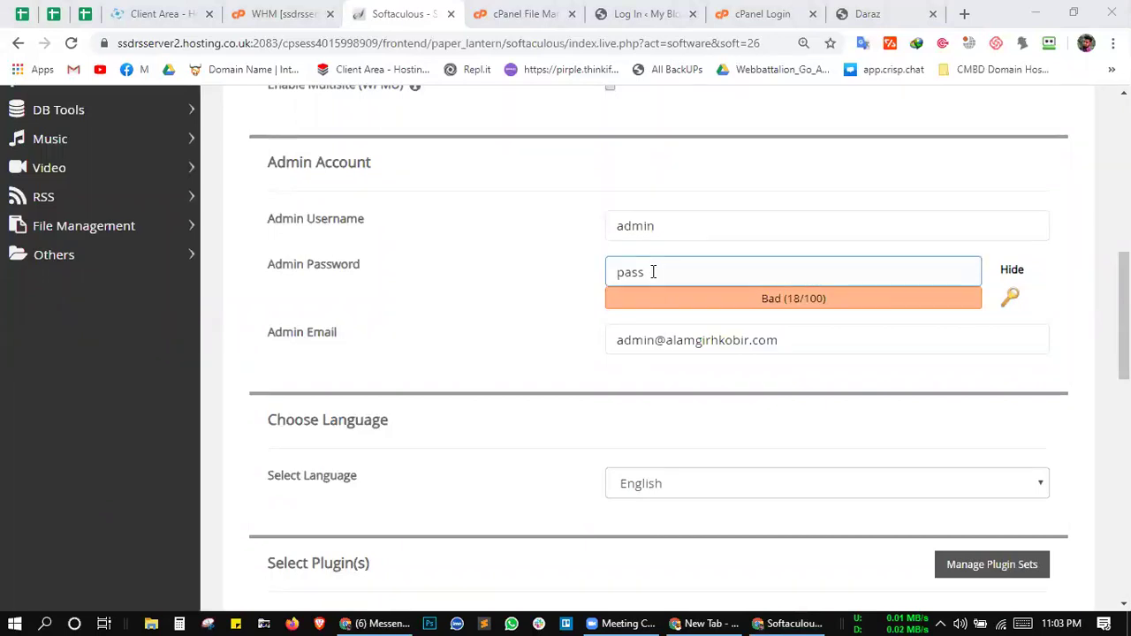
left_click(663, 223)
key("Tab")
left_click(594, 255)
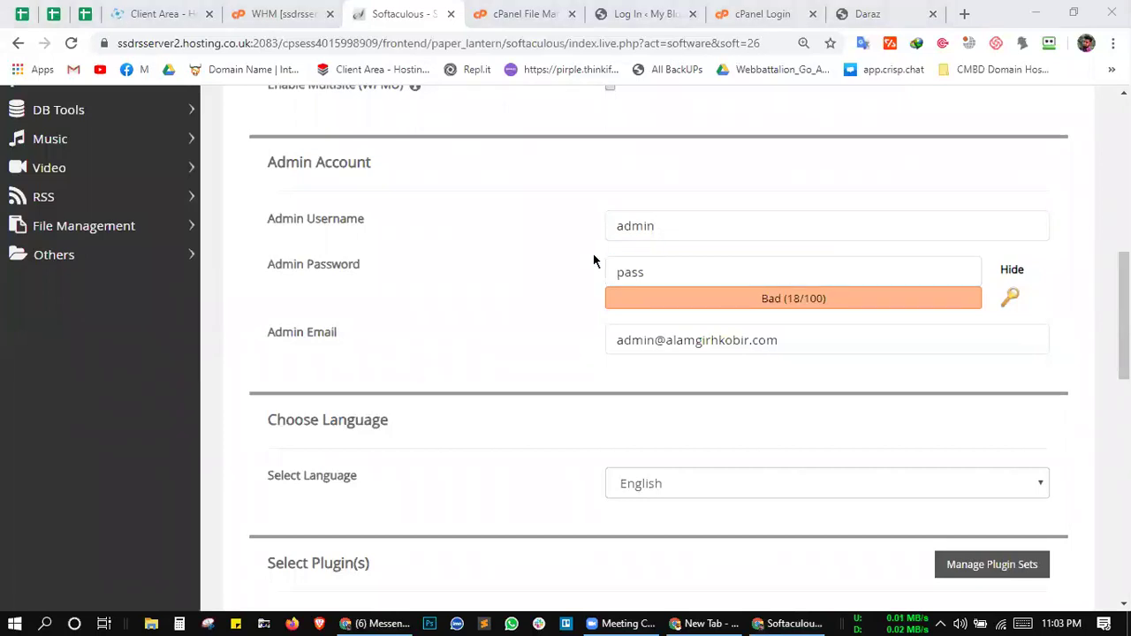
scroll(547, 256, "down", 1)
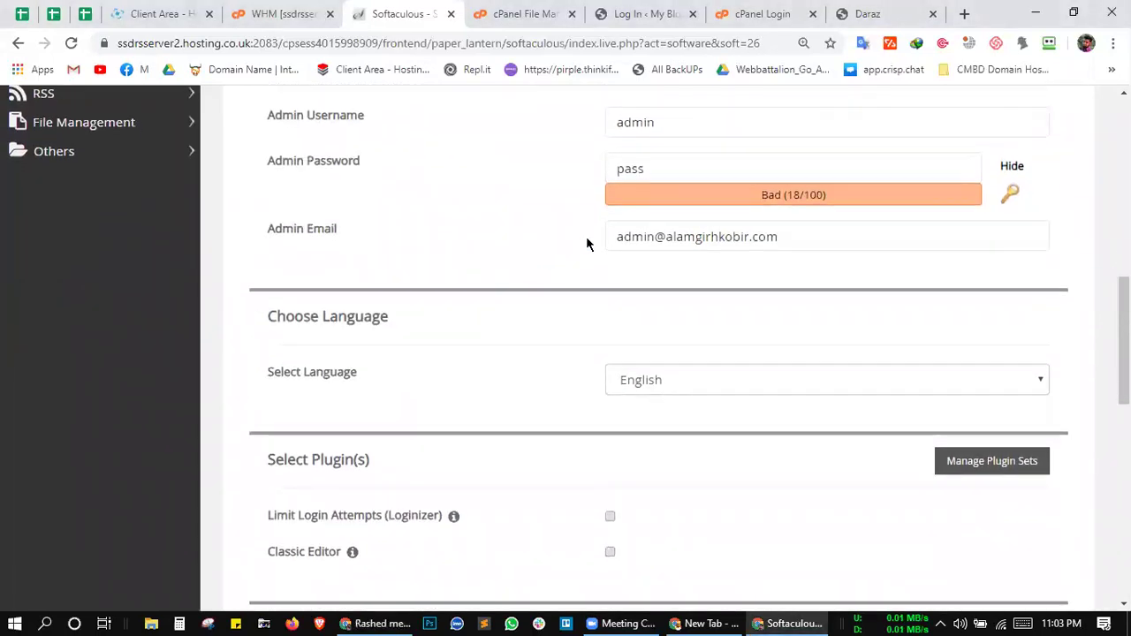
scroll(585, 233, "up", 1)
left_click(631, 215)
key("Tab")
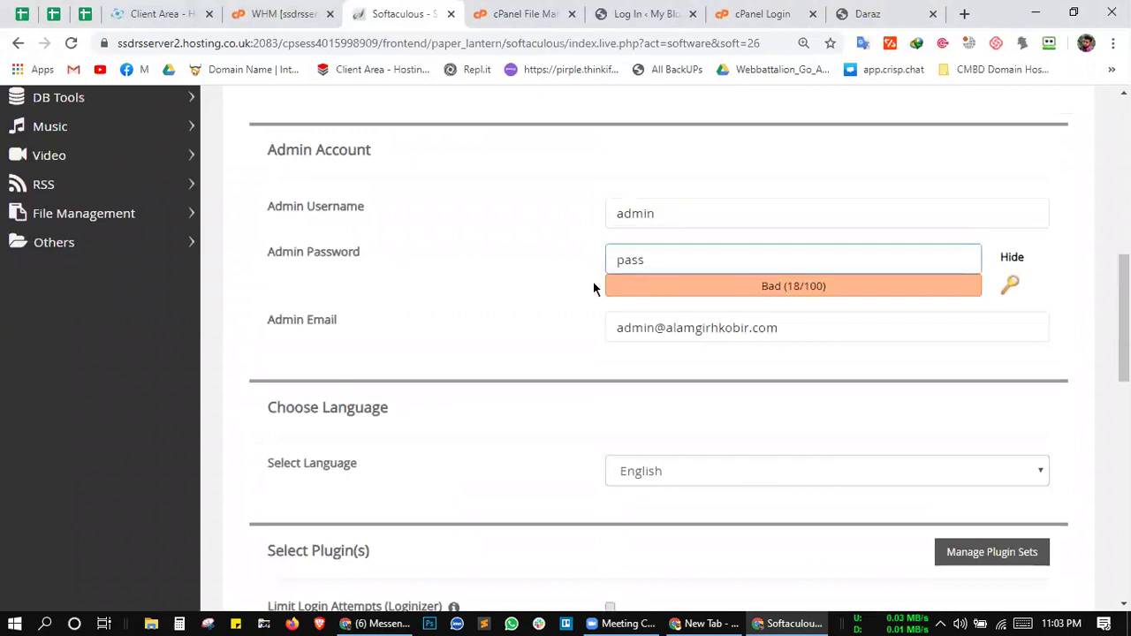
scroll(576, 323, "down", 1)
scroll(576, 323, "up", 1)
left_click(696, 271)
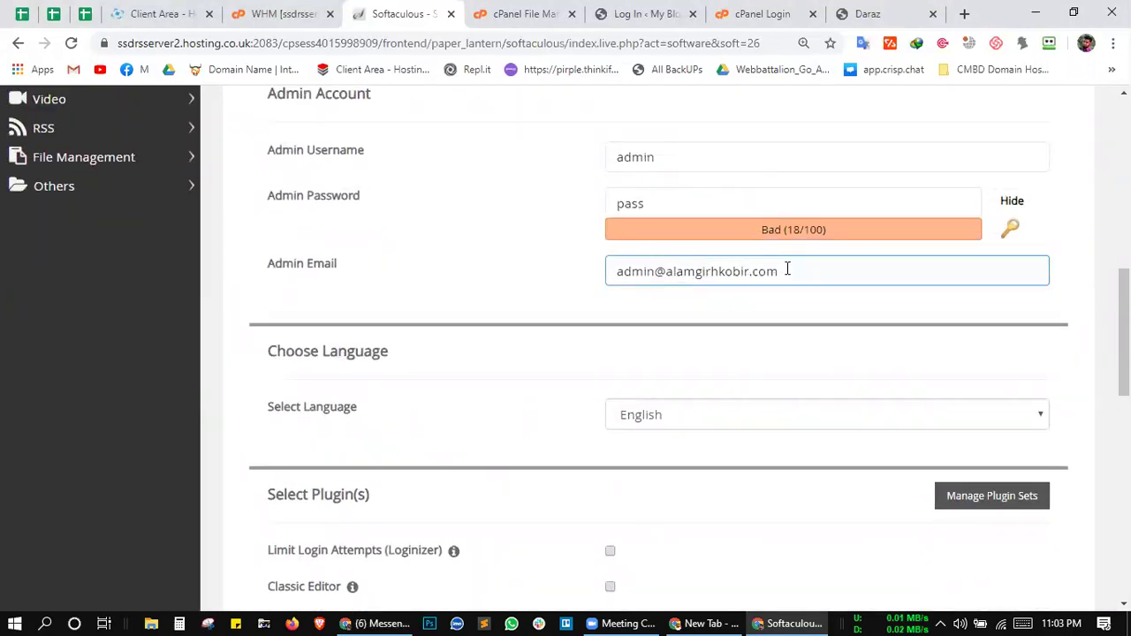
left_click(638, 13)
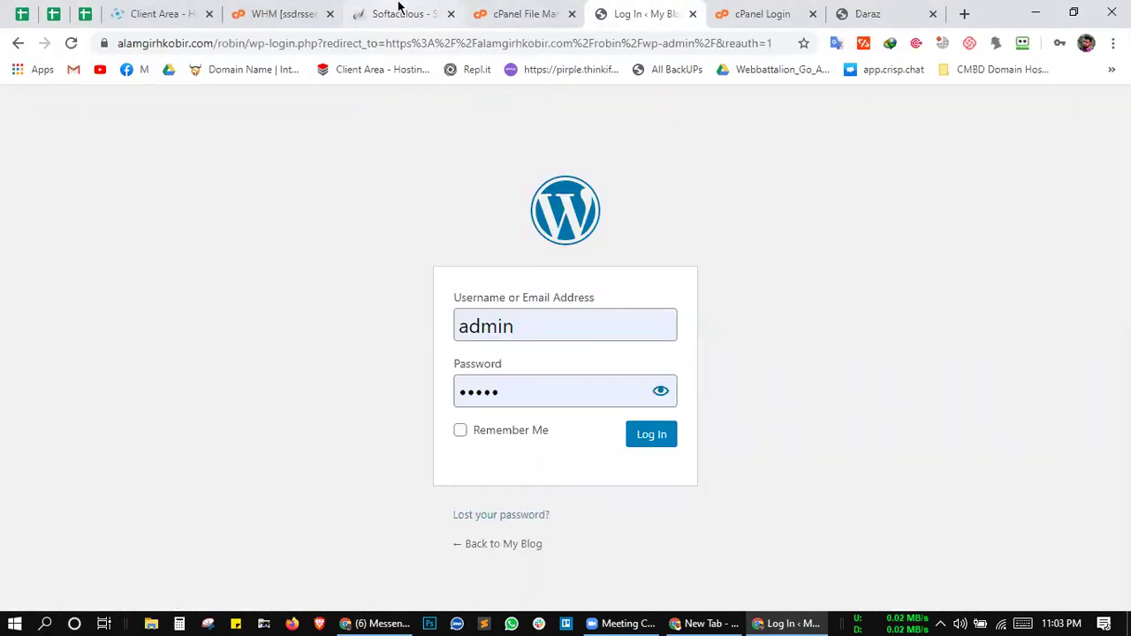
left_click(400, 14)
left_click(740, 269)
left_click_drag(665, 271, 564, 279)
key("BackSpace")
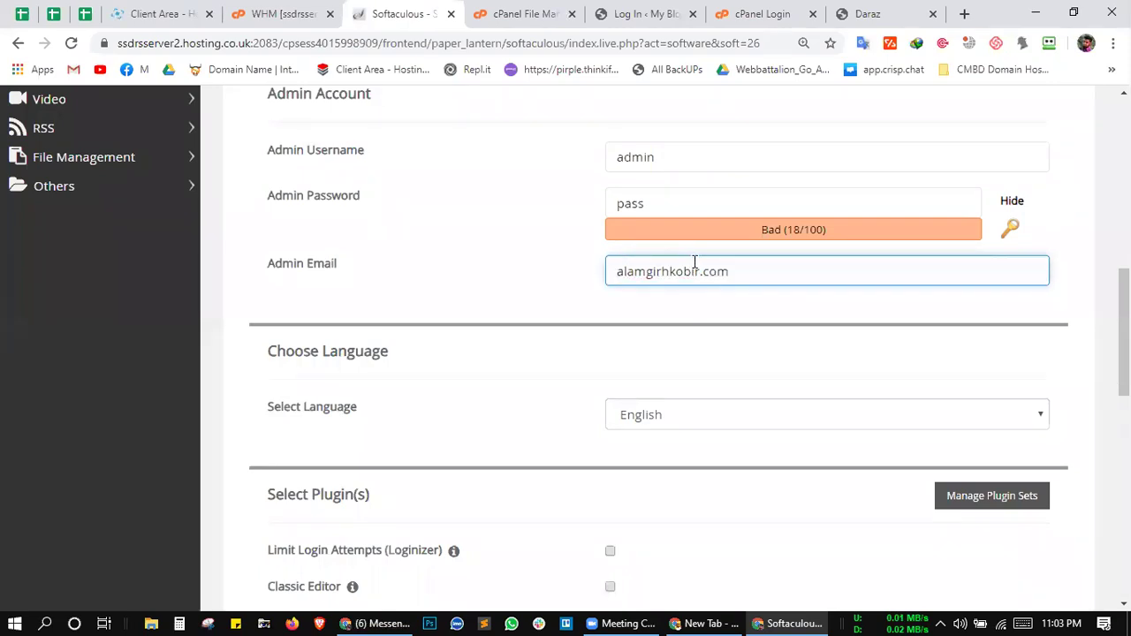
left_click(699, 273)
type("@gmail")
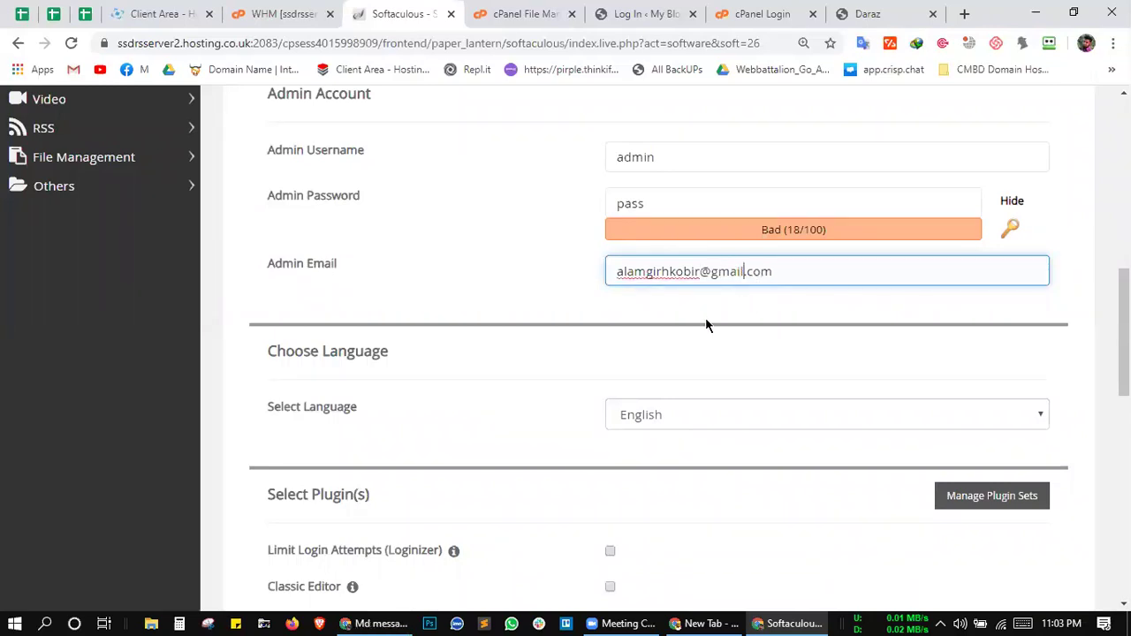
Step: Scroll the form and highlight the edited admin email to check it
left_click(583, 318)
scroll(565, 318, "down", 1)
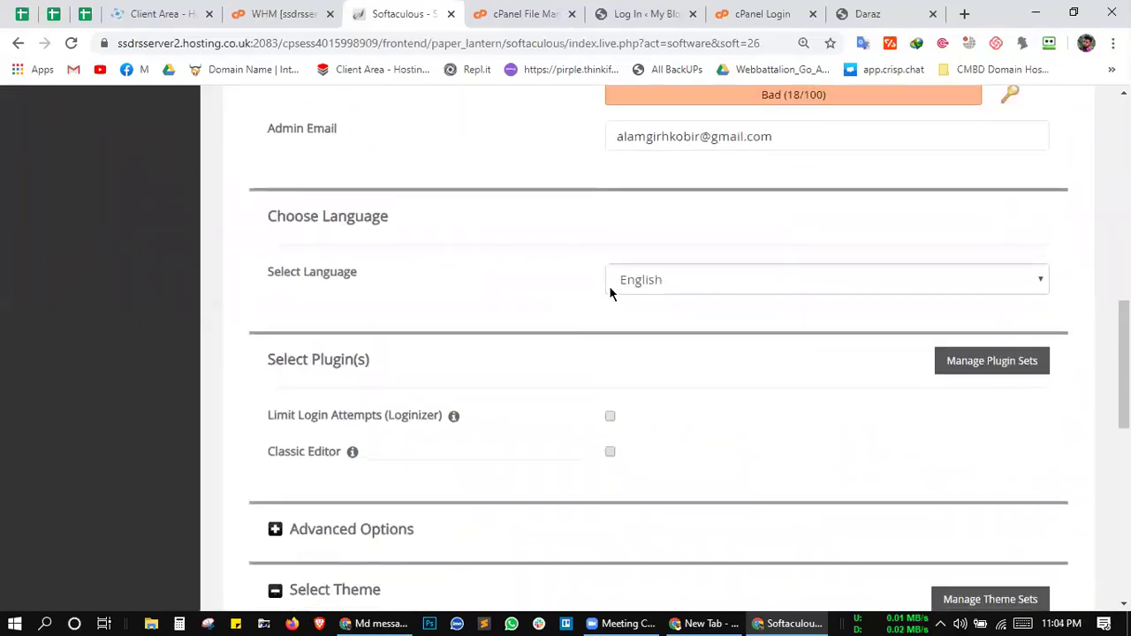
scroll(527, 298, "down", 1)
scroll(526, 298, "up", 2)
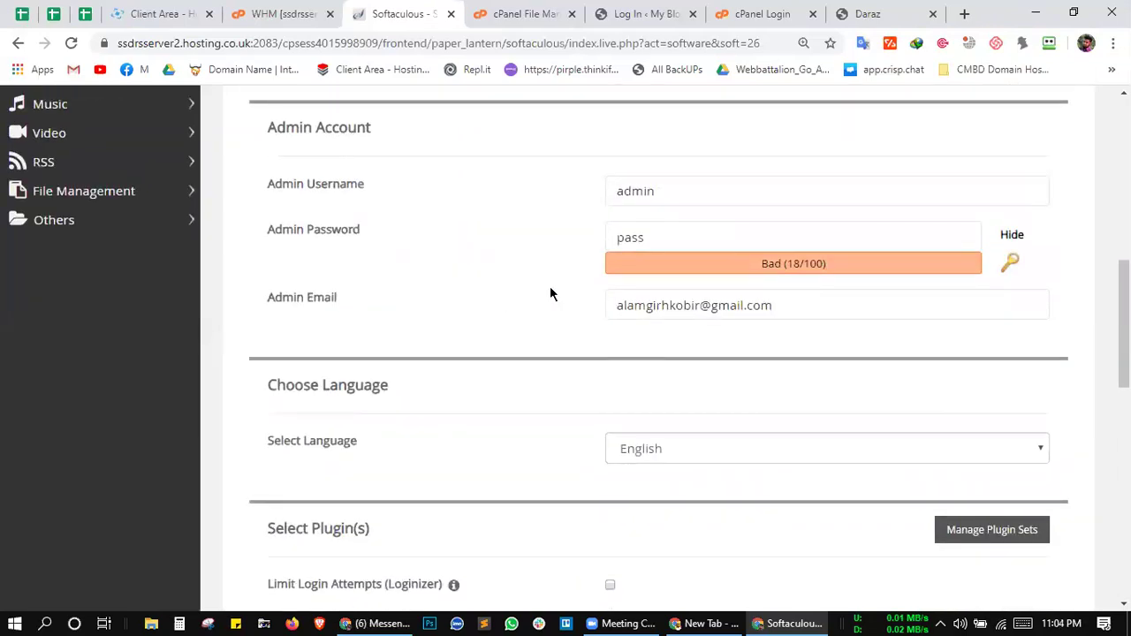
left_click(696, 302)
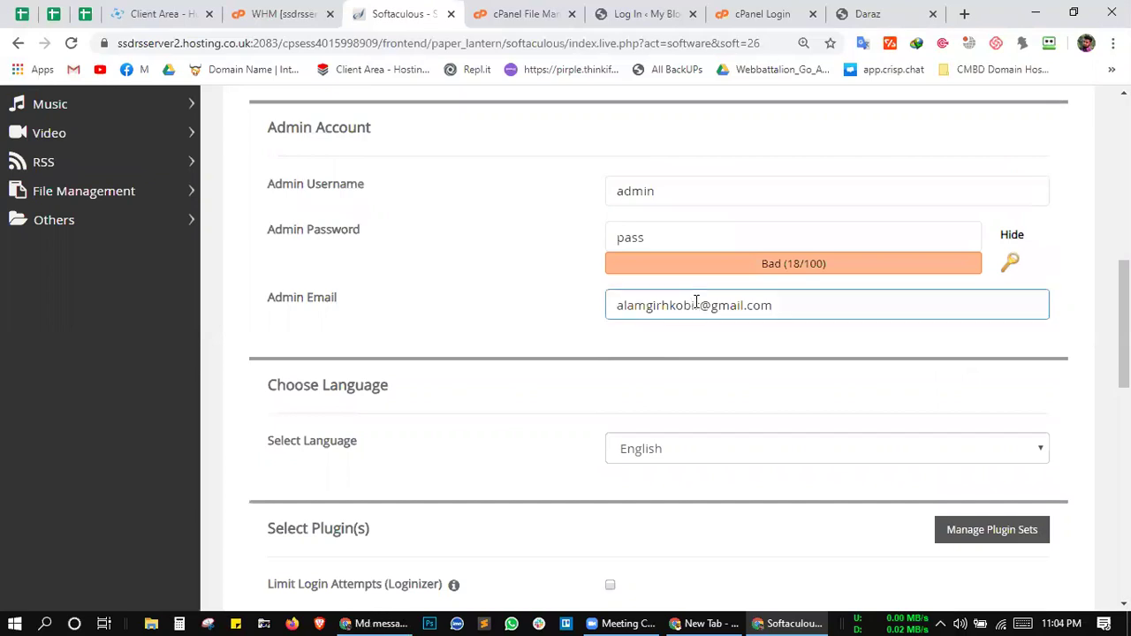
left_click_drag(704, 303, 615, 305)
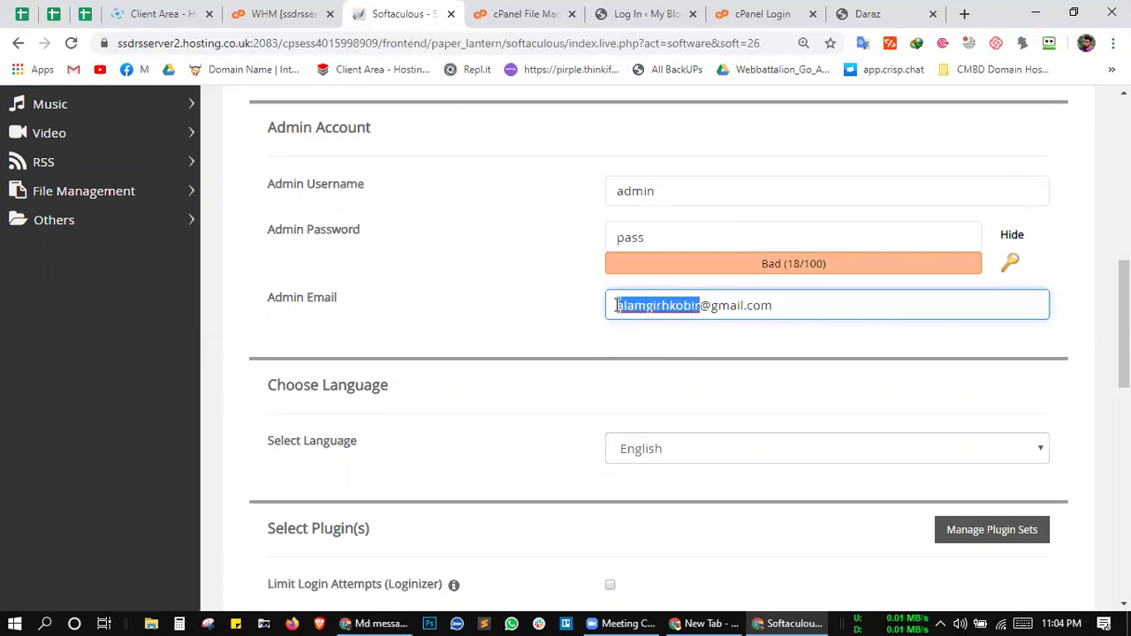
left_click(544, 306)
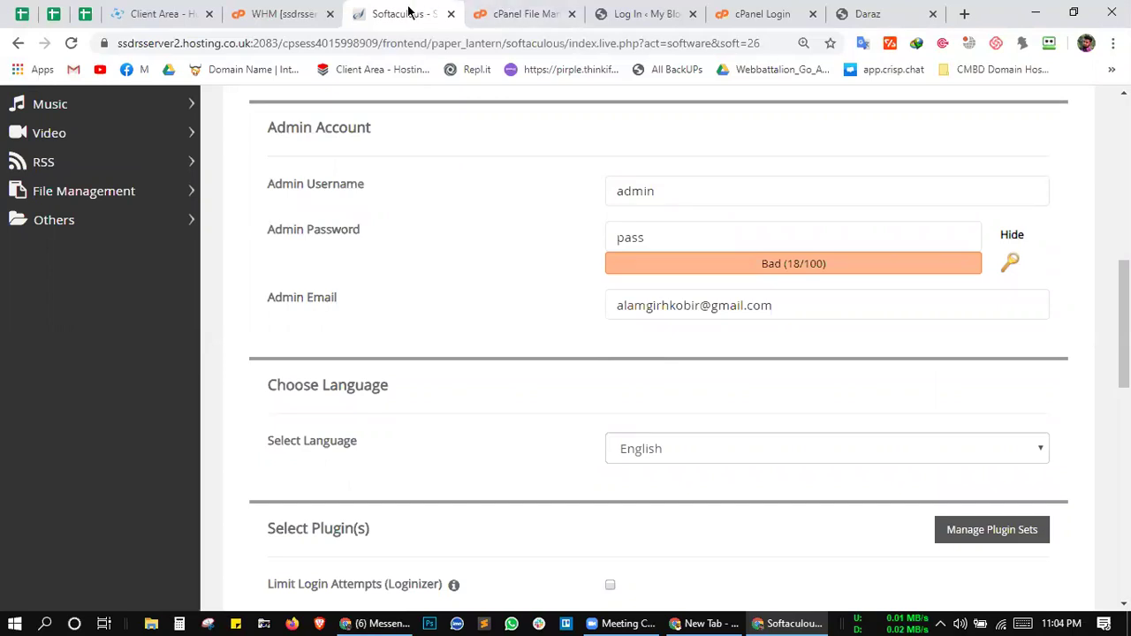
Step: After visiting File Manager, recheck the admin email field in the install form
left_click(518, 16)
left_click(427, 20)
scroll(528, 237, "down", 1)
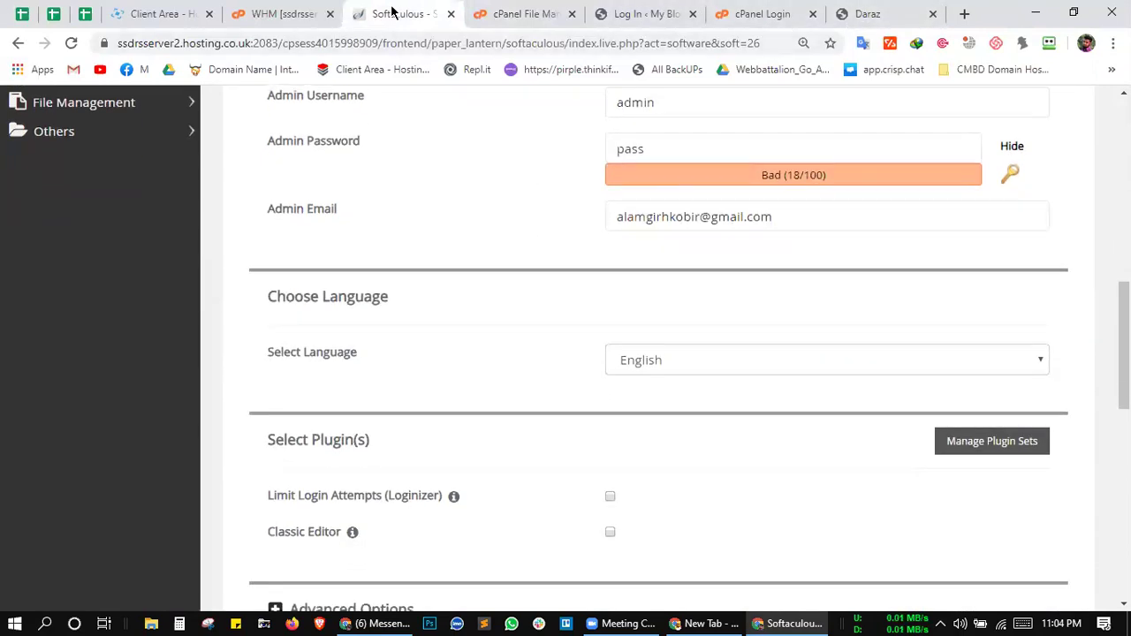
left_click(759, 217)
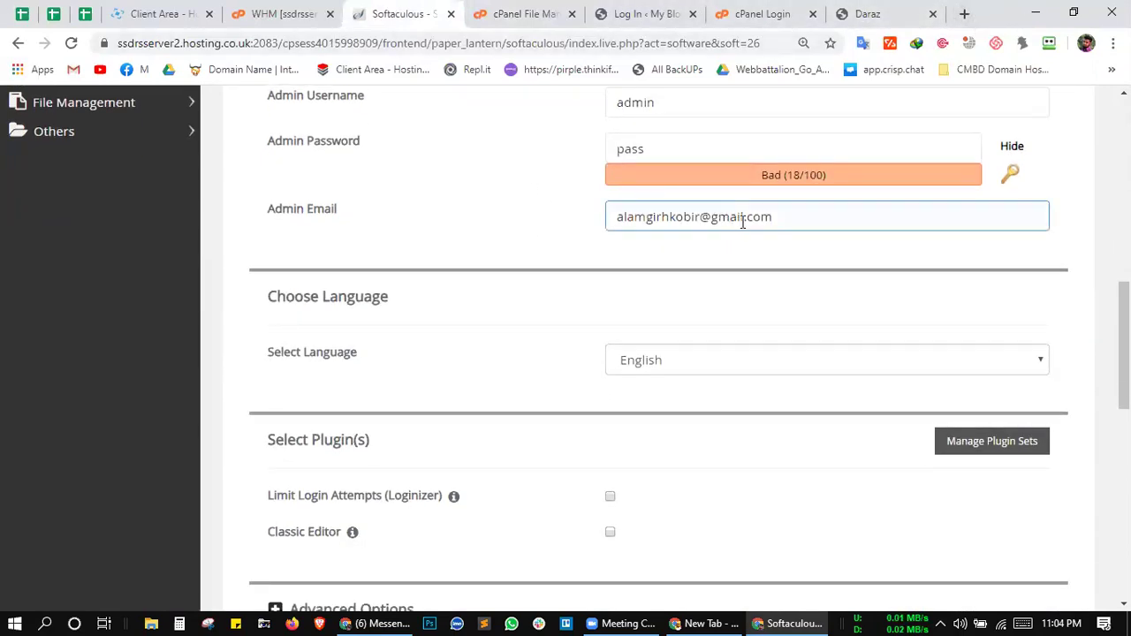
left_click(321, 225)
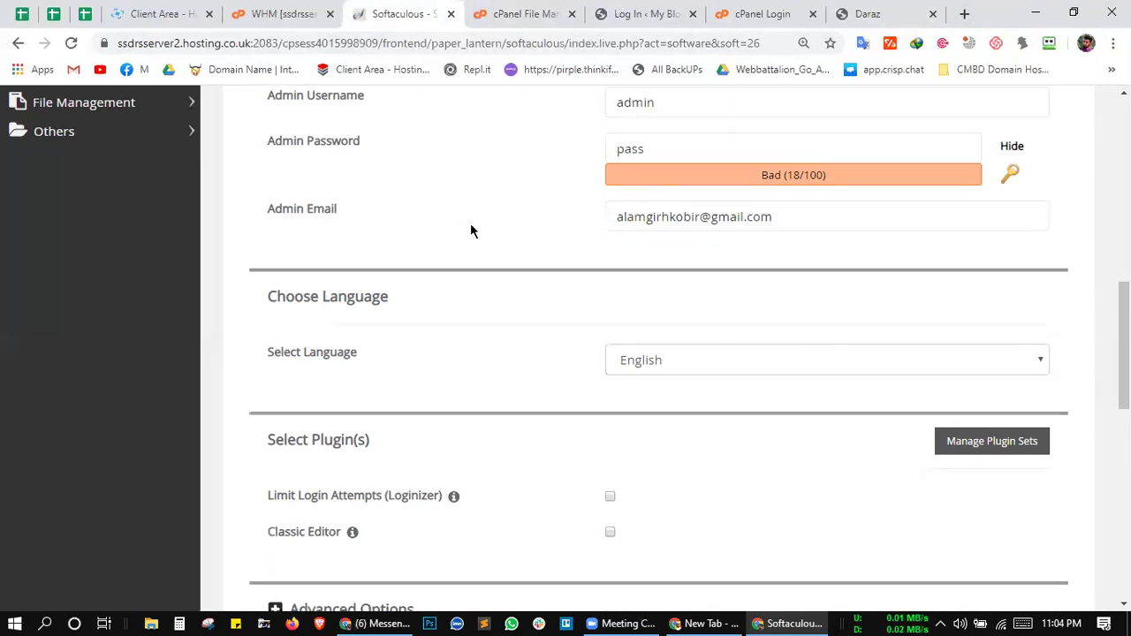
scroll(497, 232, "down", 1)
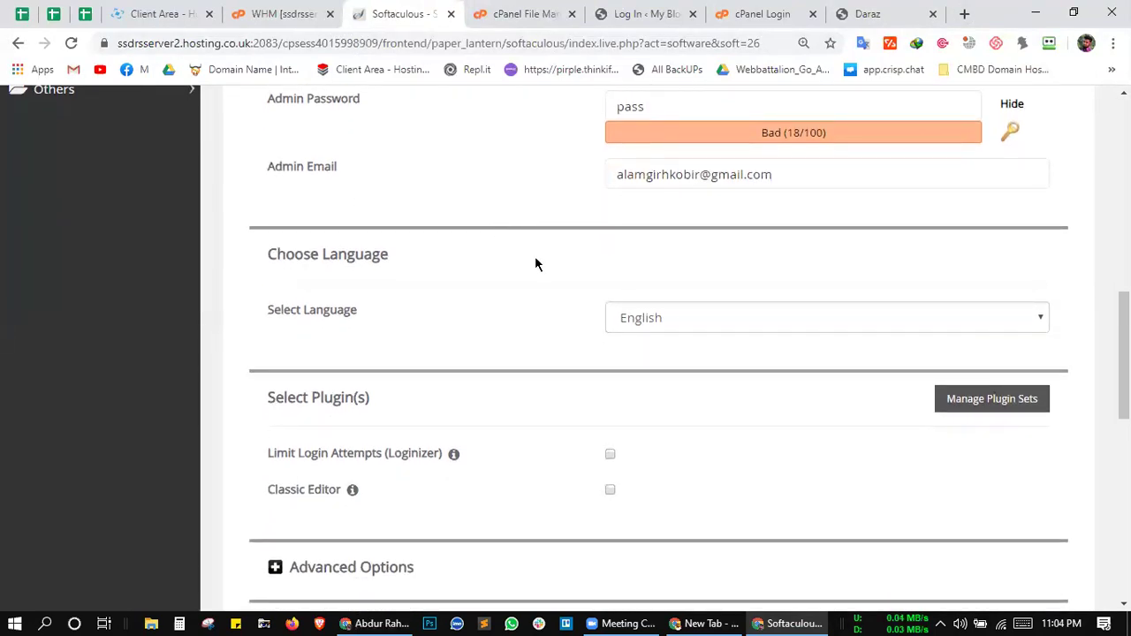
scroll(535, 264, "up", 2)
left_click(712, 244)
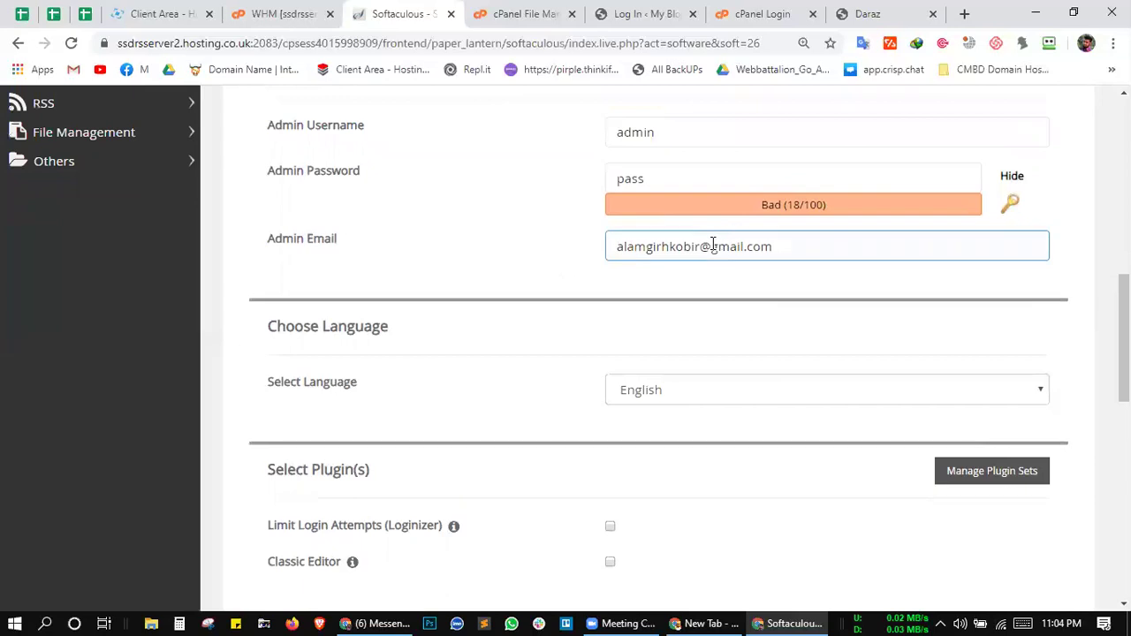
left_click_drag(699, 245, 614, 244)
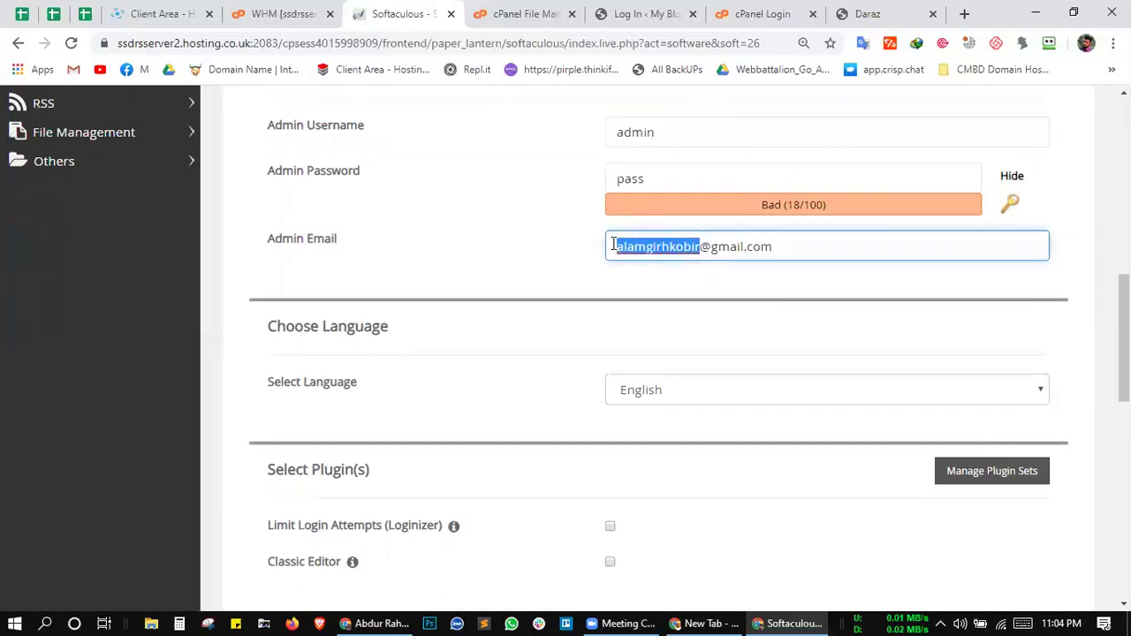
left_click(547, 247)
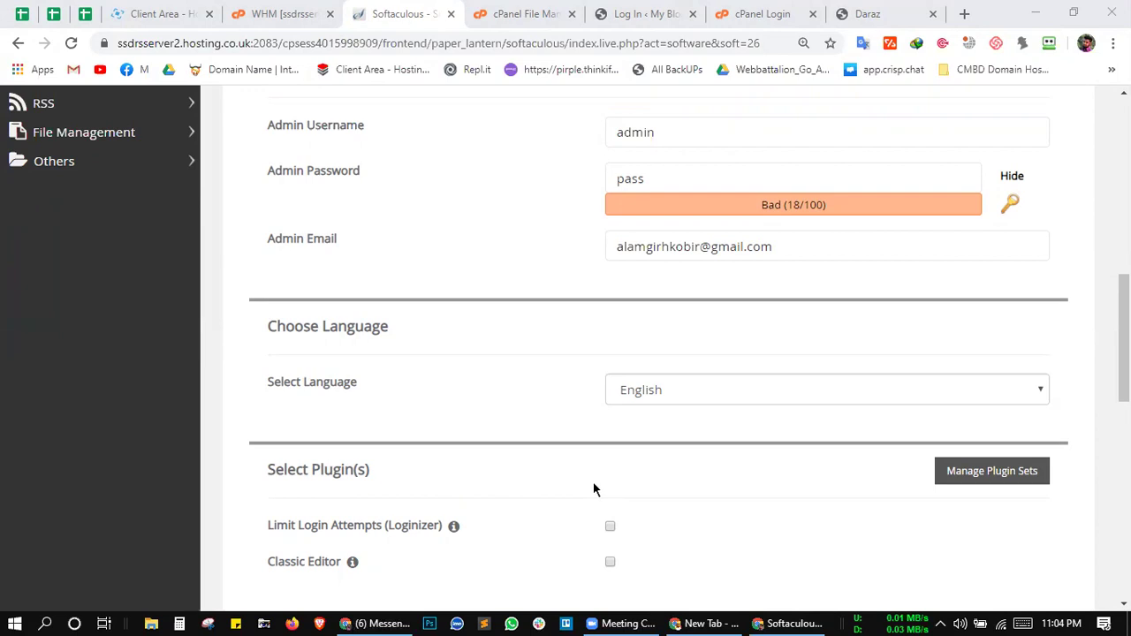
left_click(306, 7)
left_click(440, 7)
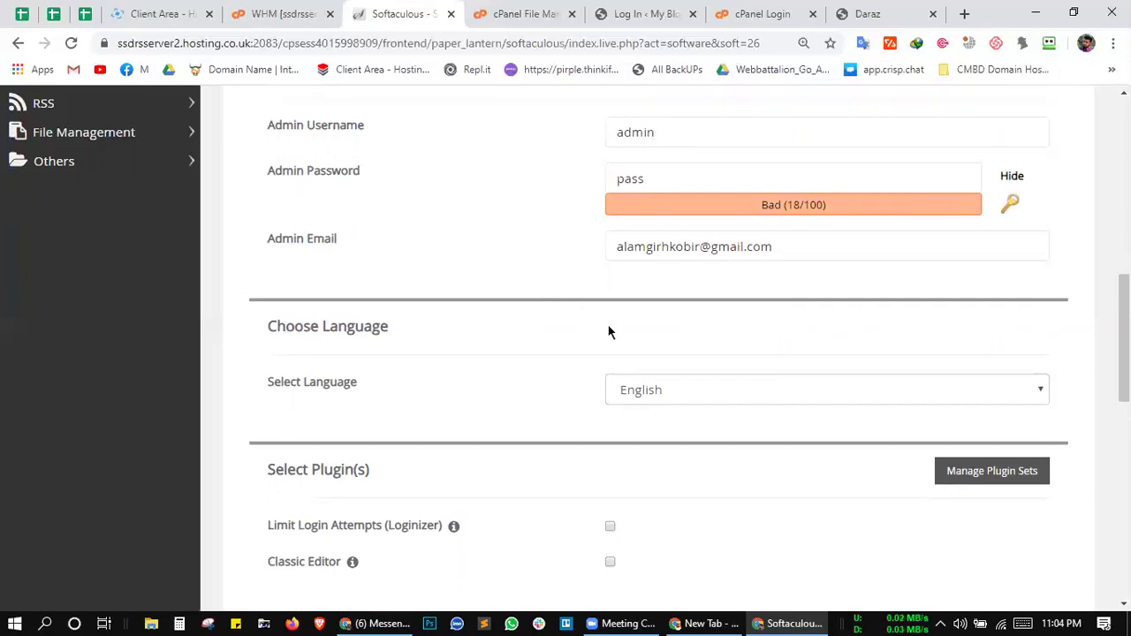
scroll(608, 331, "down", 1)
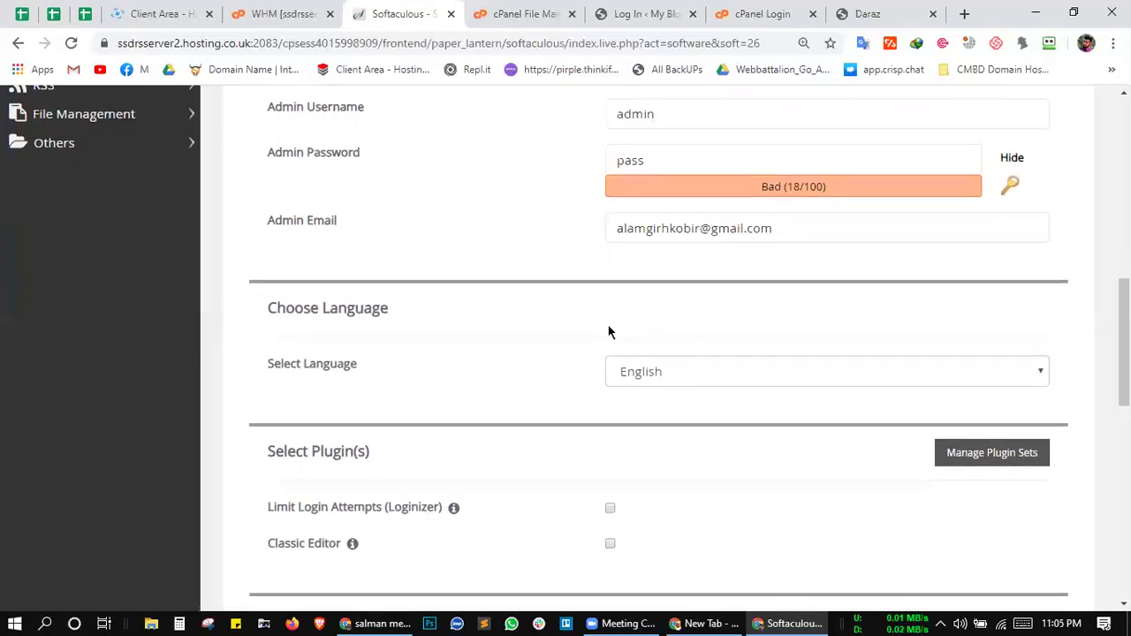
scroll(608, 331, "down", 1)
left_click(787, 216)
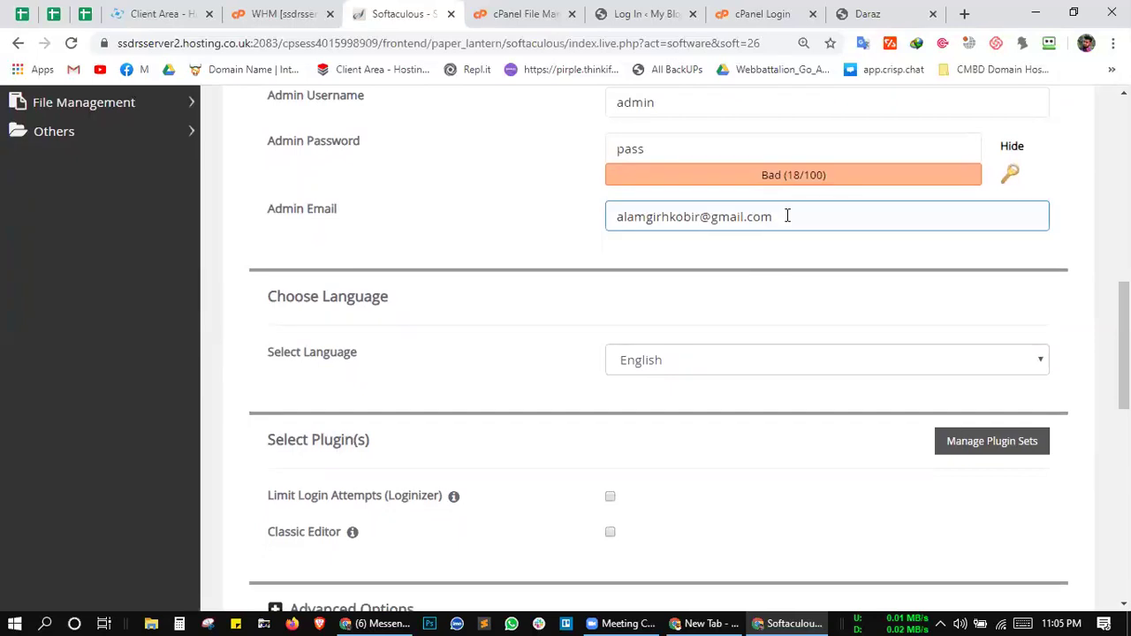
left_click(747, 257)
left_click(698, 216)
left_click(635, 262)
scroll(637, 262, "down", 1)
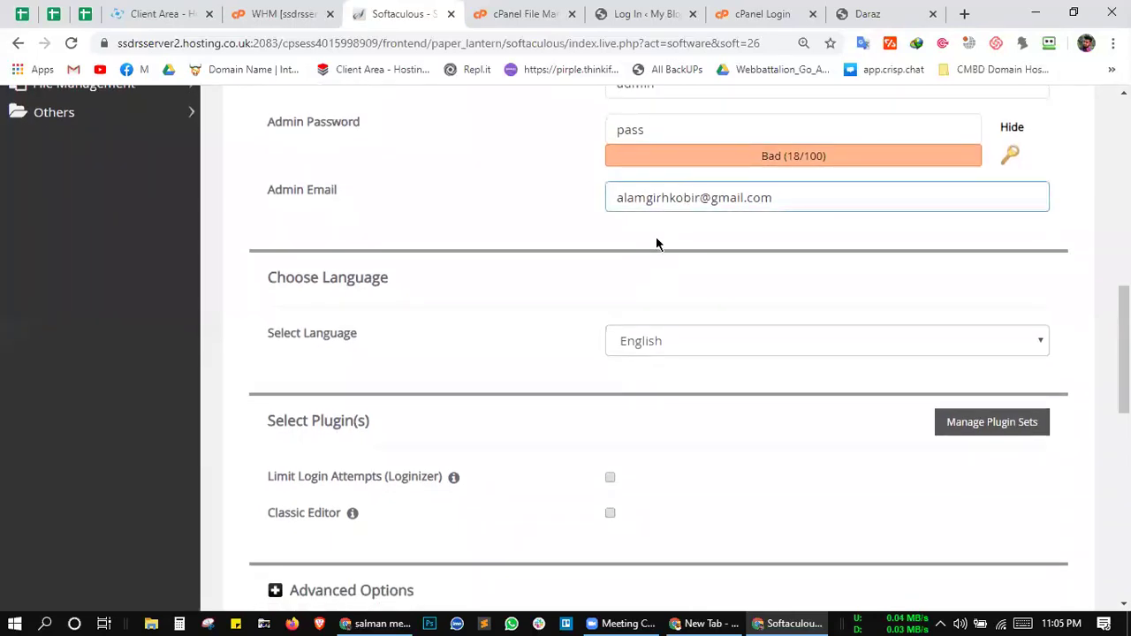
scroll(622, 315, "down", 1)
scroll(622, 315, "down", 3)
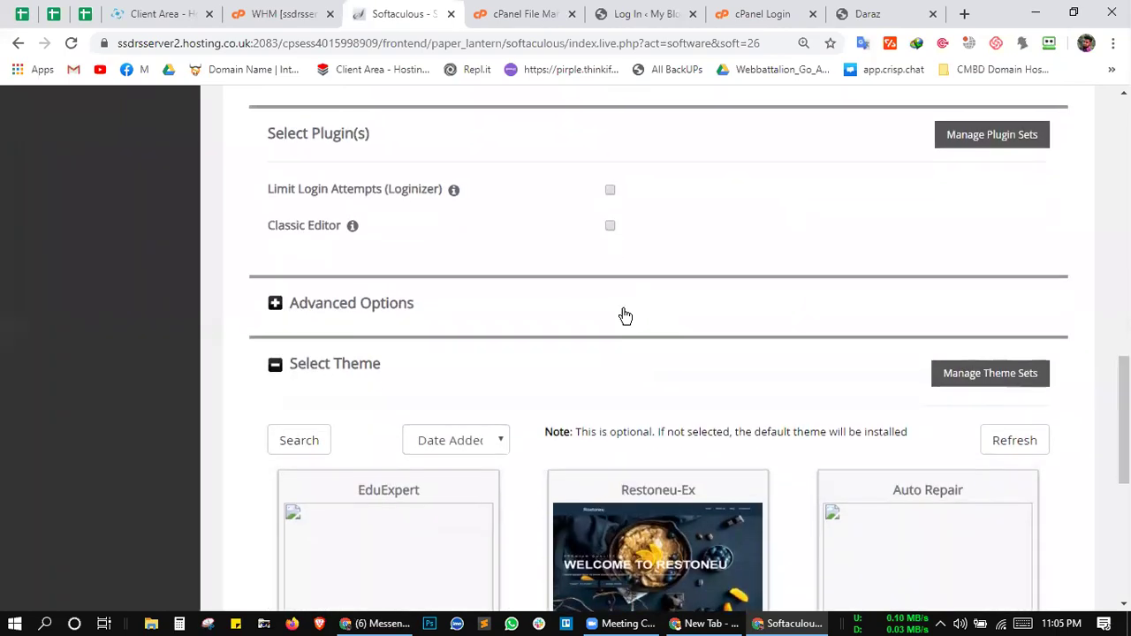
scroll(623, 316, "up", 3)
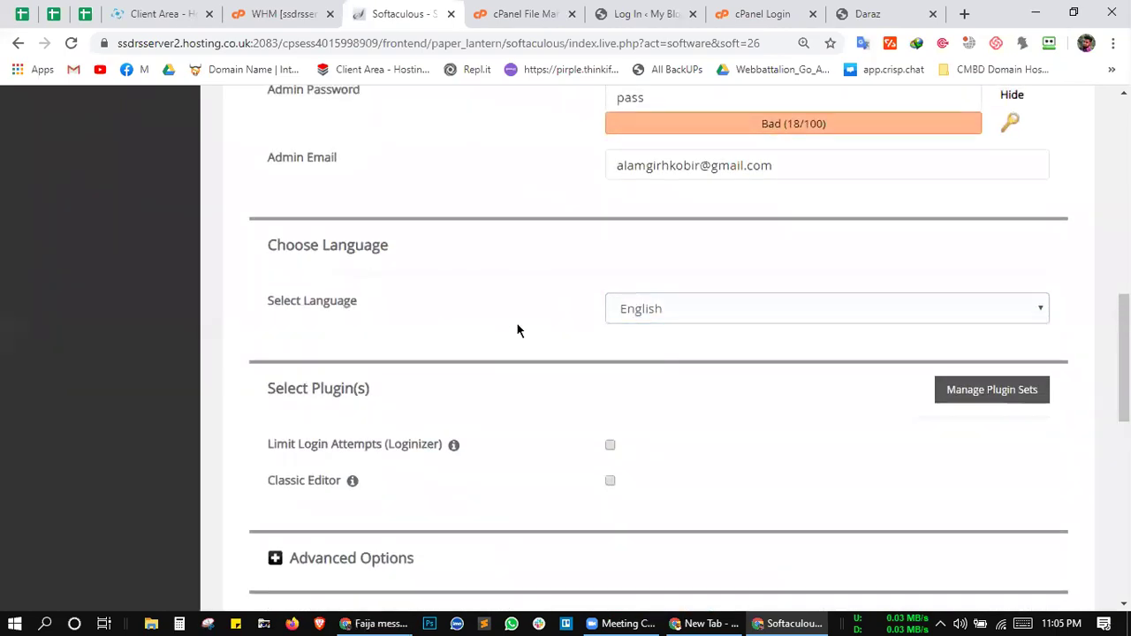
scroll(518, 328, "down", 1)
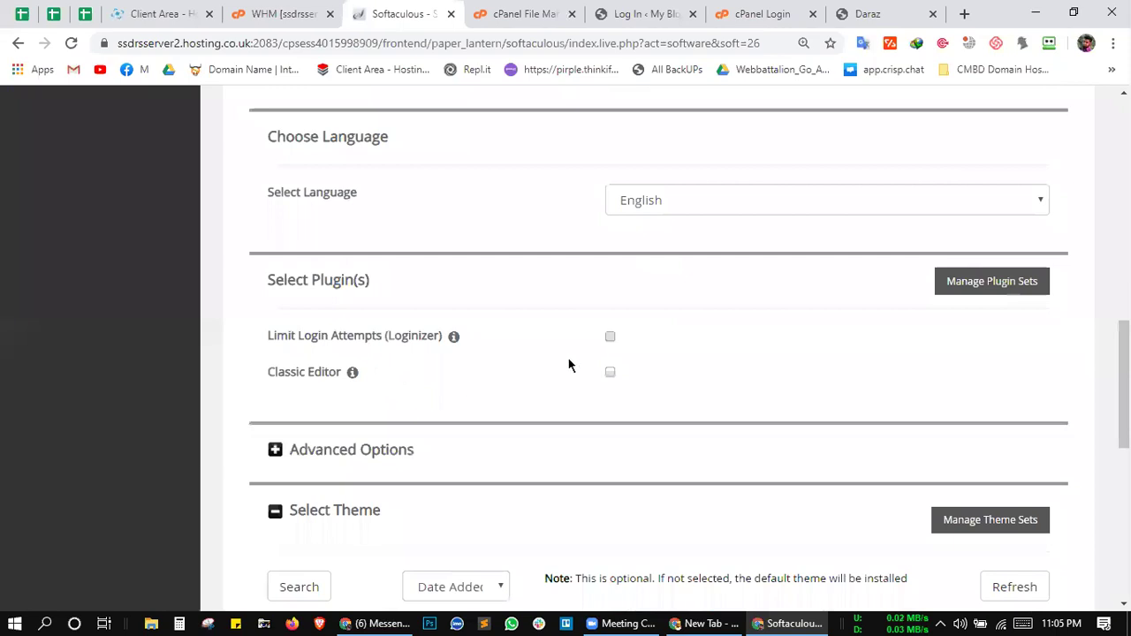
scroll(508, 390, "down", 1)
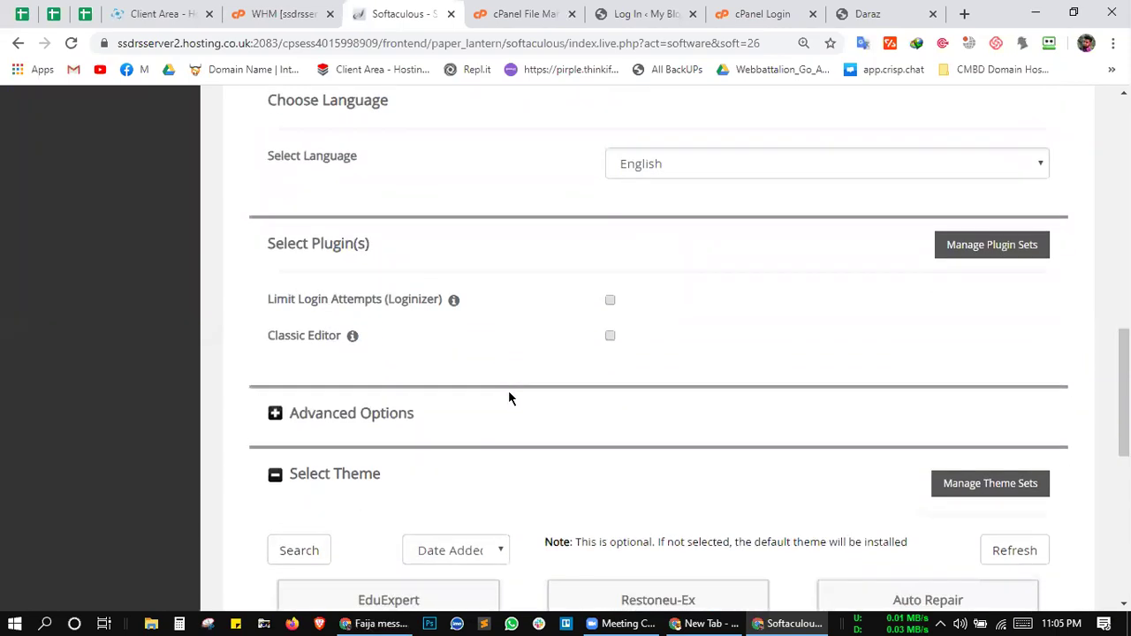
Step: Tick the Classic Editor plugin, leaving Limit Login Attempts (Loginizer) unticked
left_click(610, 325)
scroll(687, 329, "down", 1)
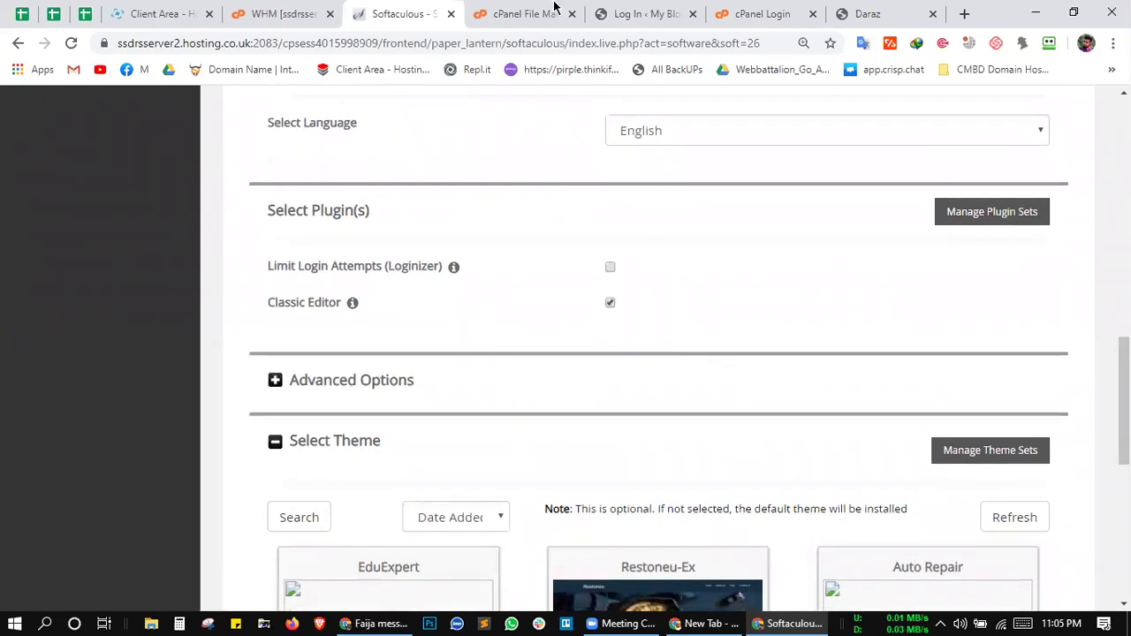
left_click(524, 11)
left_click(458, 16)
Step: Scroll through the install form to review its settings
mouse_move(352, 303)
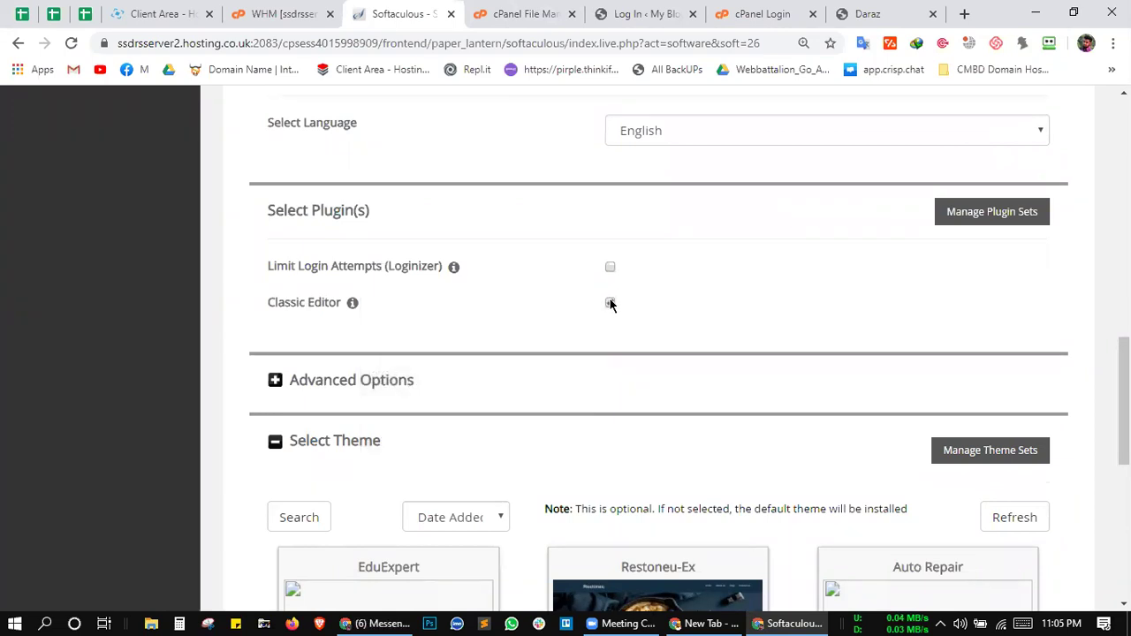
scroll(636, 304, "down", 1)
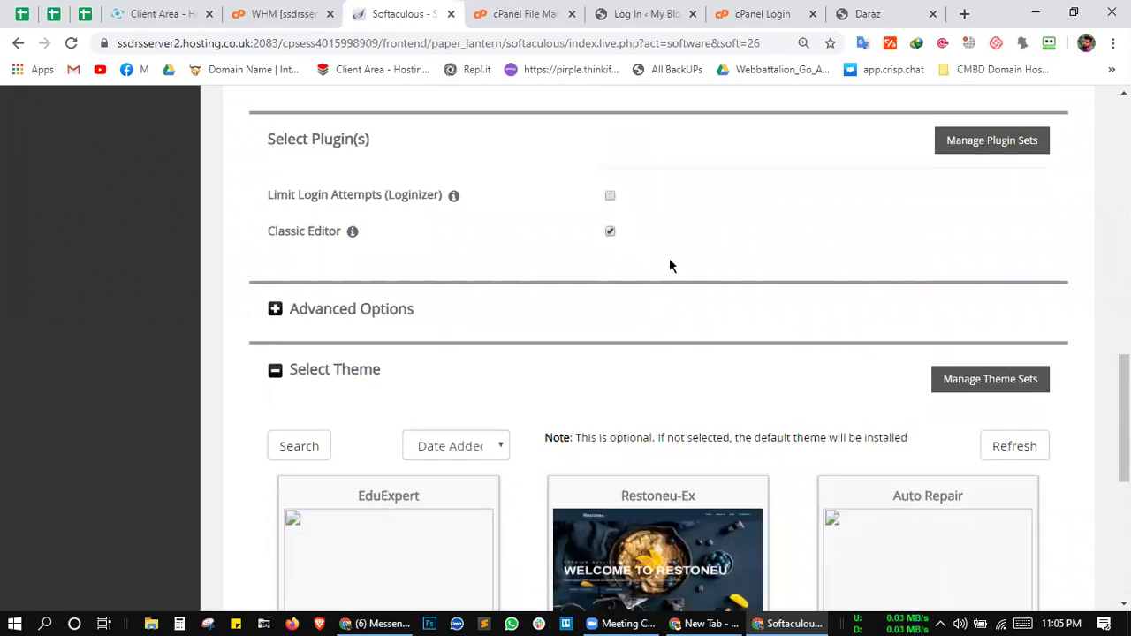
scroll(669, 262, "down", 2)
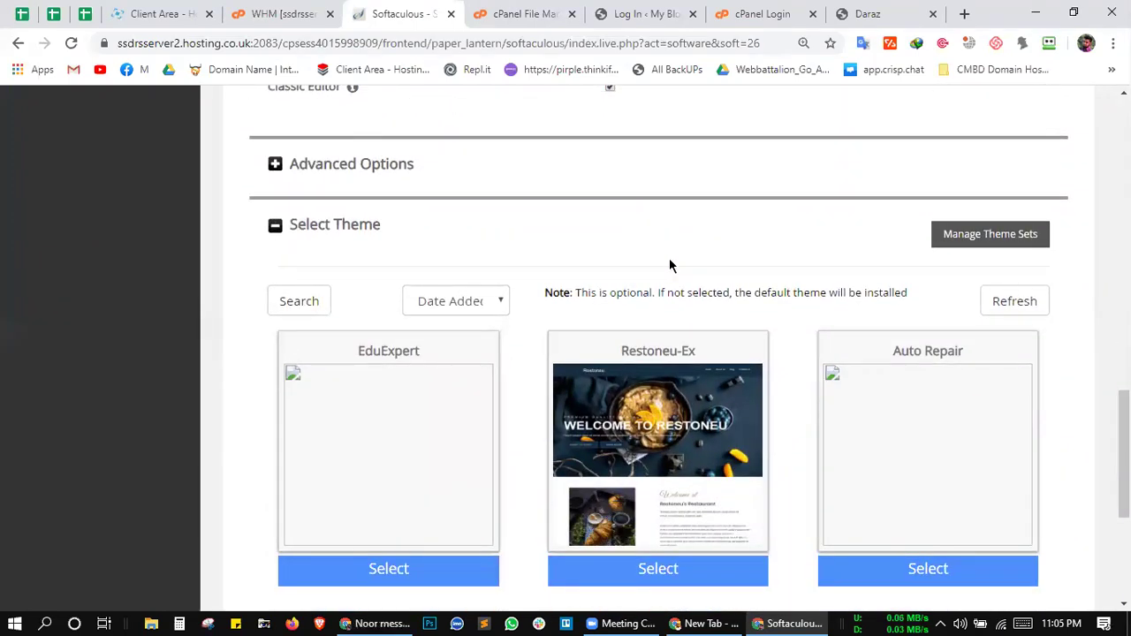
scroll(709, 257, "down", 3)
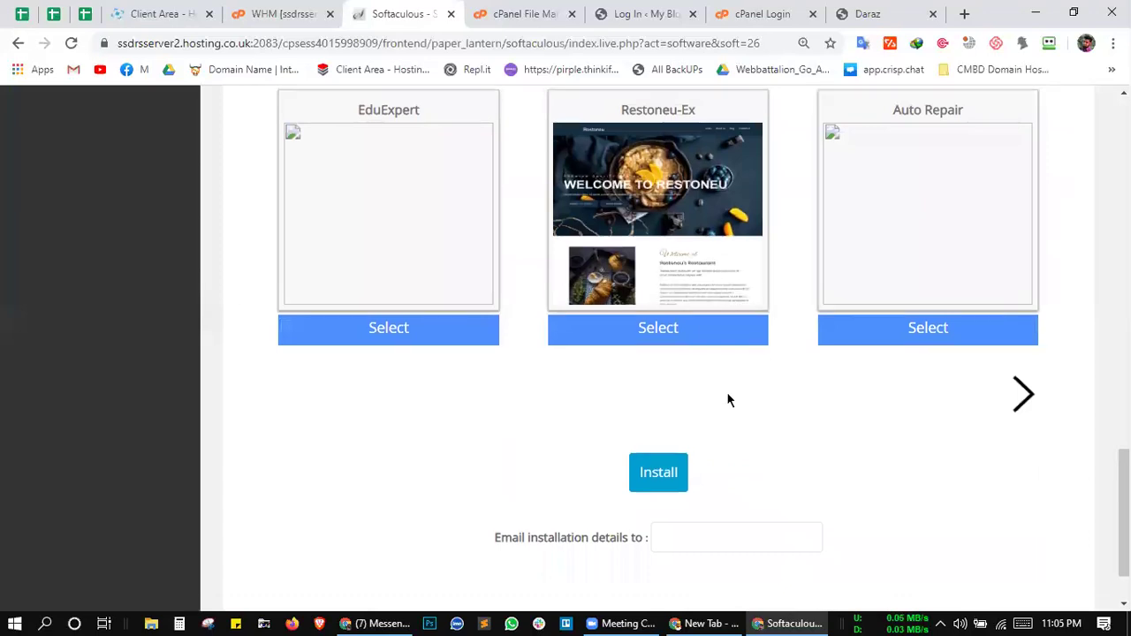
scroll(726, 392, "up", 3)
scroll(707, 284, "up", 2)
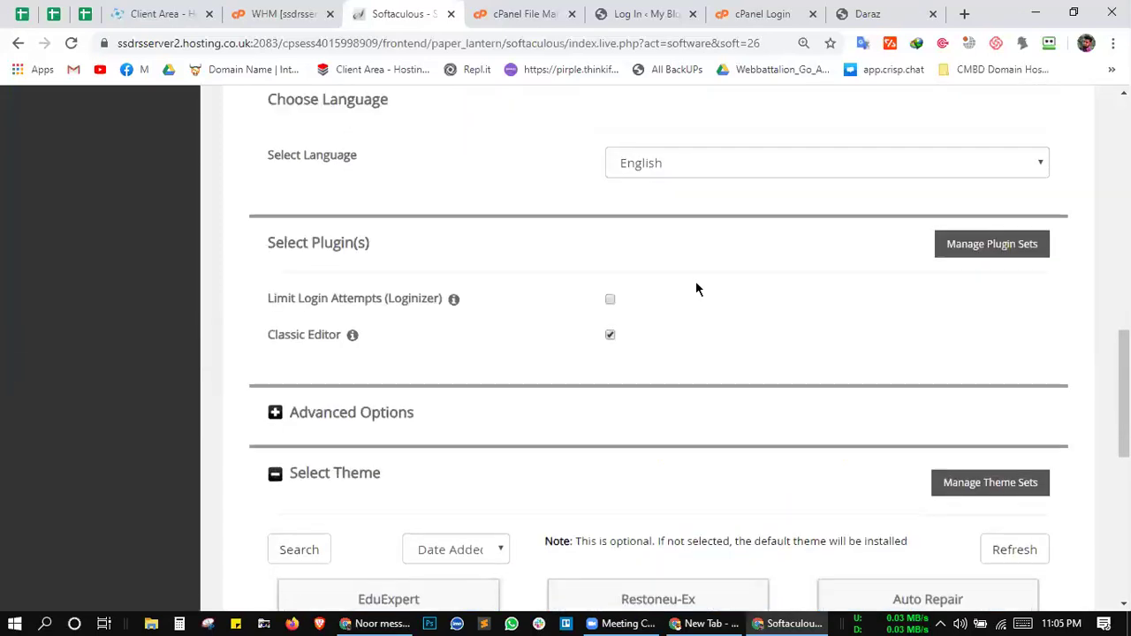
left_click(521, 14)
left_click(422, 8)
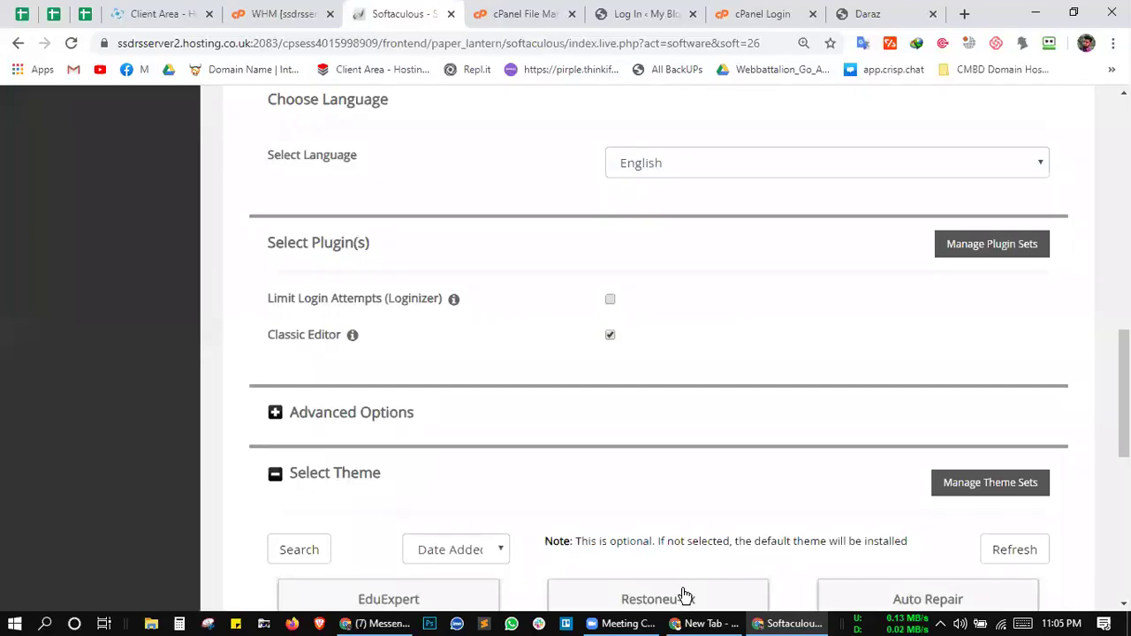
Step: Return from the meeting app to the browser and scroll down to the Install button
left_click(627, 622)
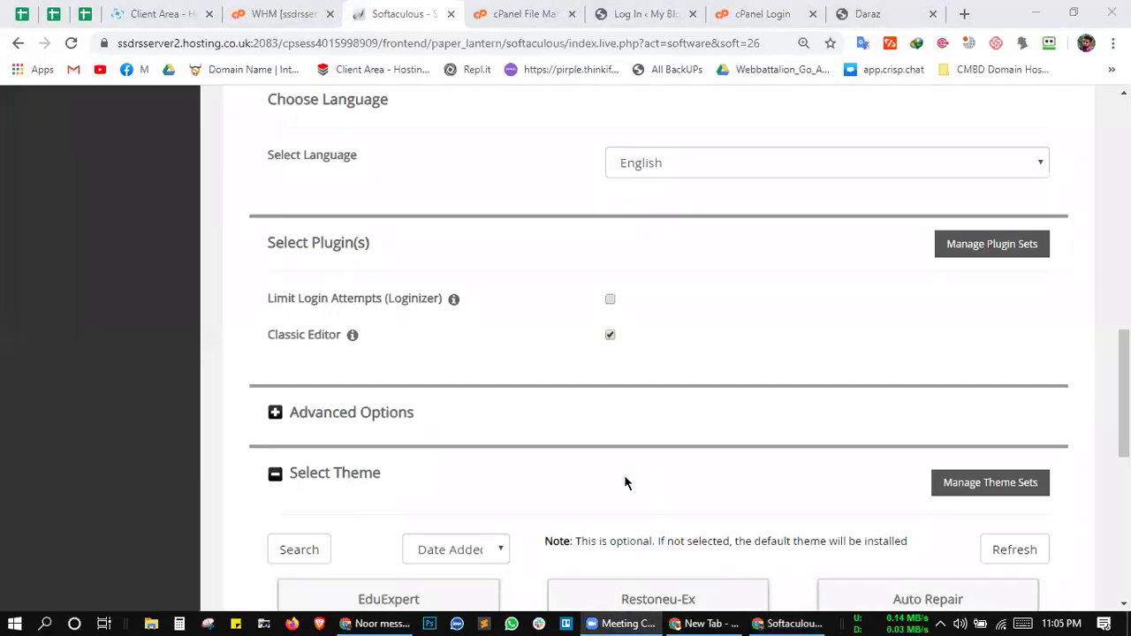
left_click(623, 483)
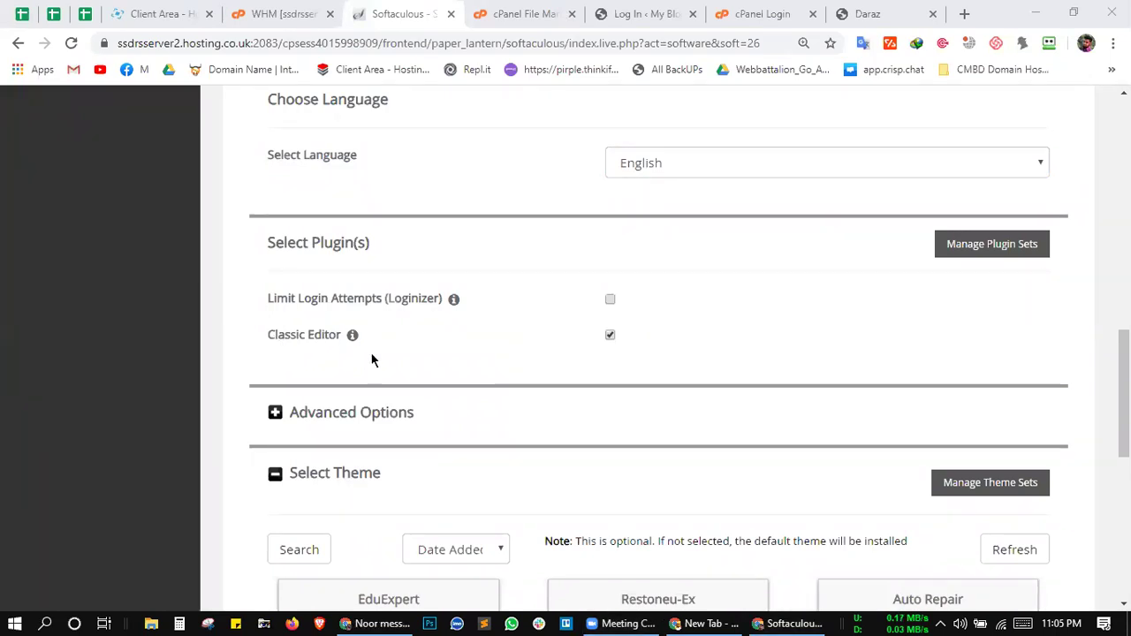
left_click(665, 337)
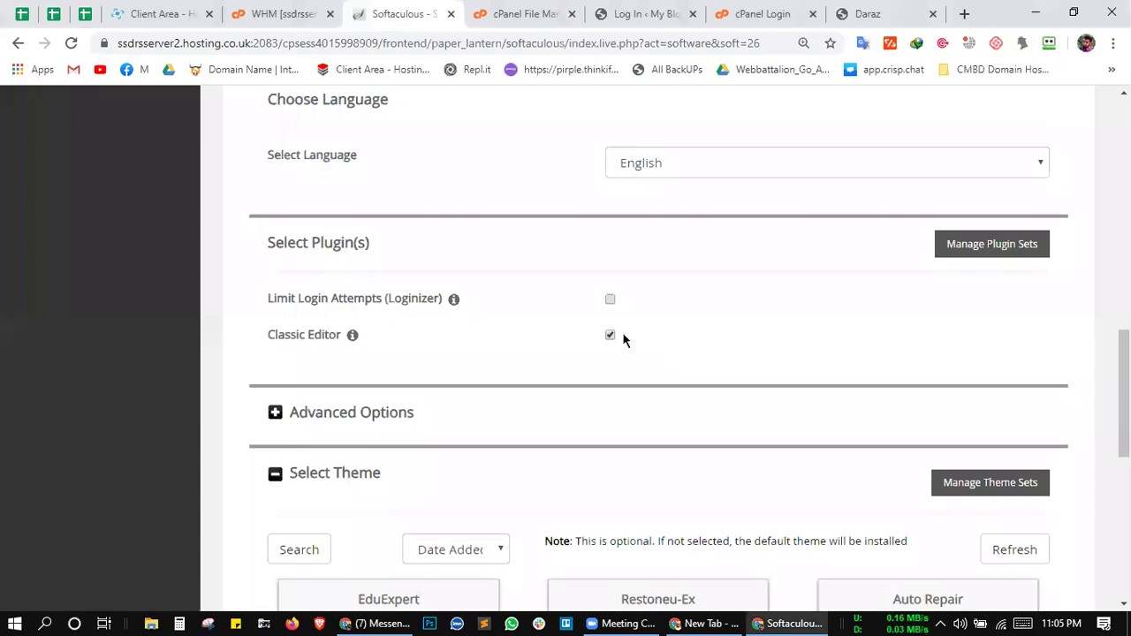
scroll(669, 369, "down", 2)
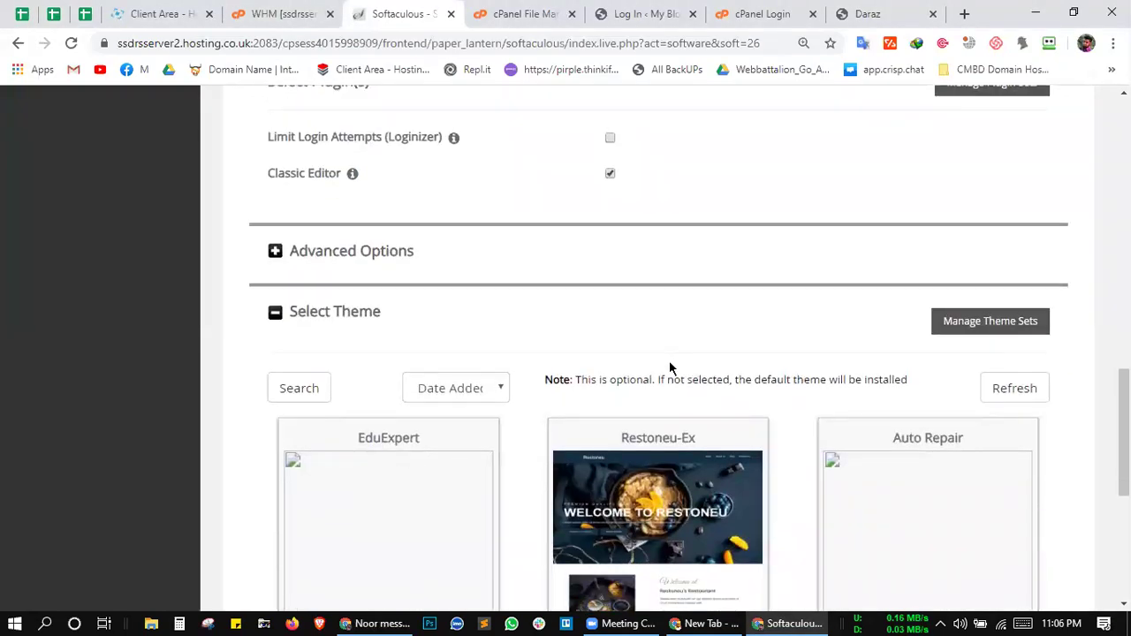
scroll(777, 318, "down", 2)
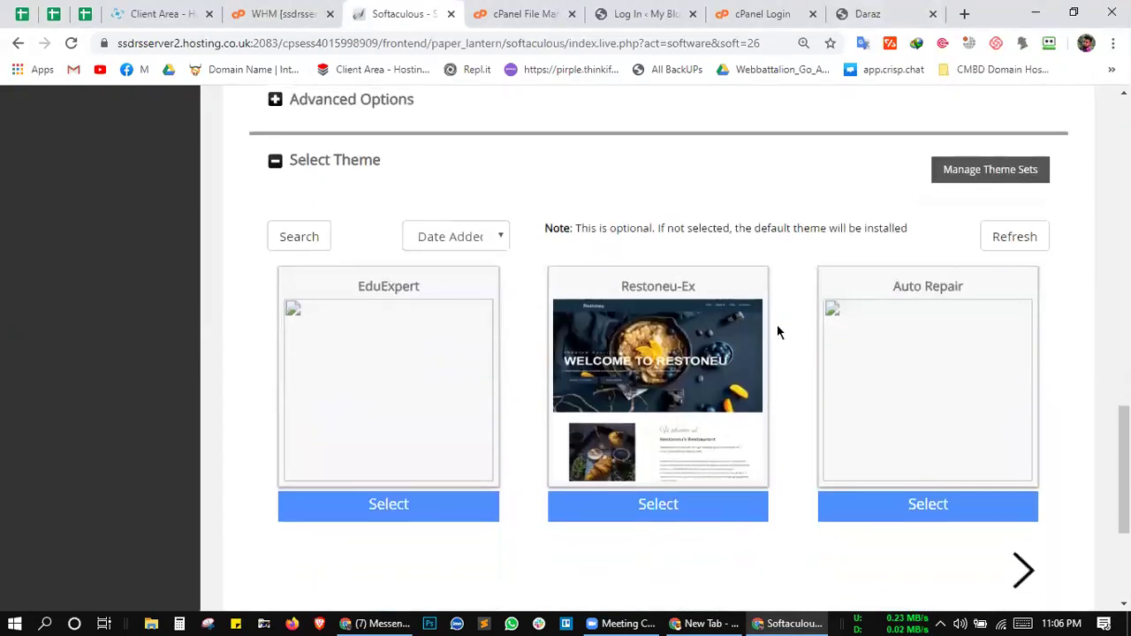
scroll(781, 399, "up", 3)
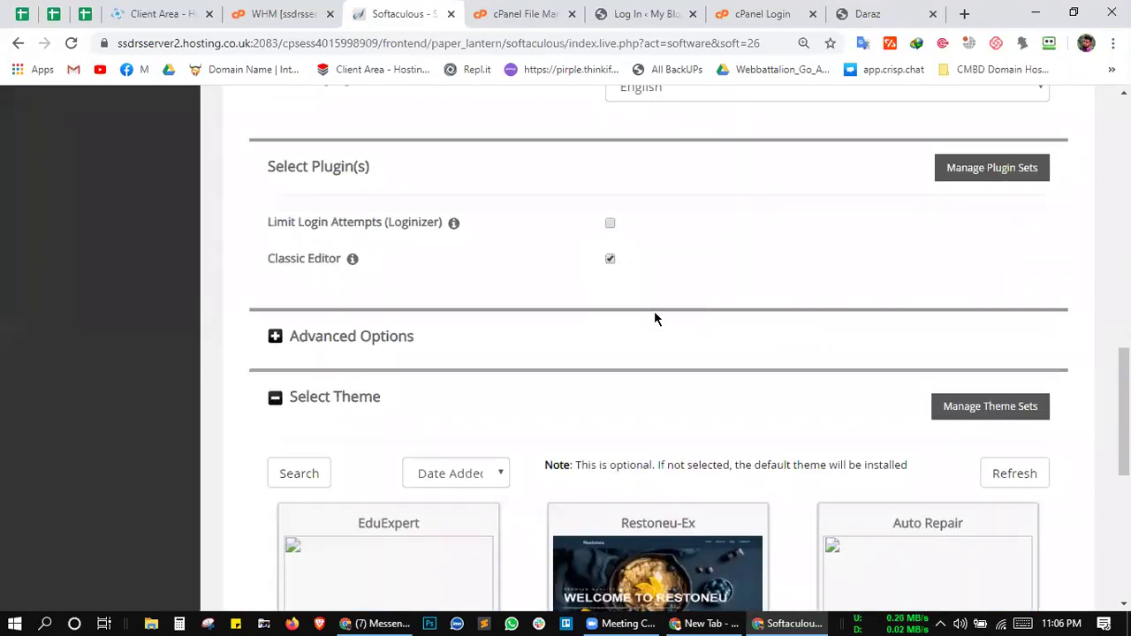
scroll(654, 319, "down", 2)
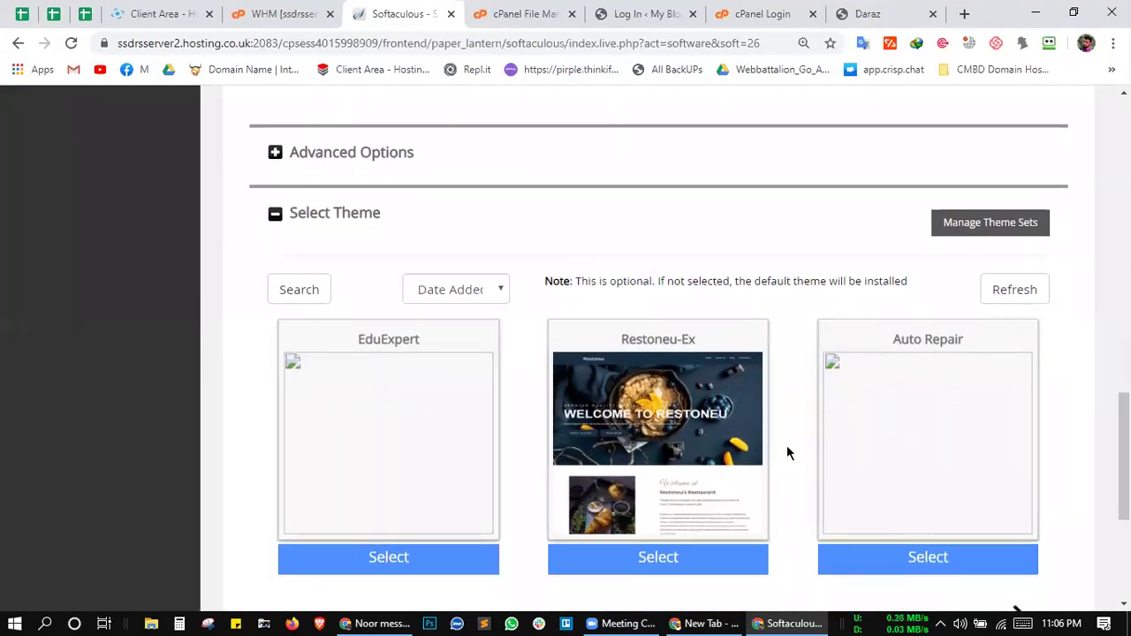
scroll(786, 446, "down", 3)
Step: Install WordPress at CMBD and close the Log In and Daraz tabs
left_click(658, 478)
scroll(648, 486, "down", 10)
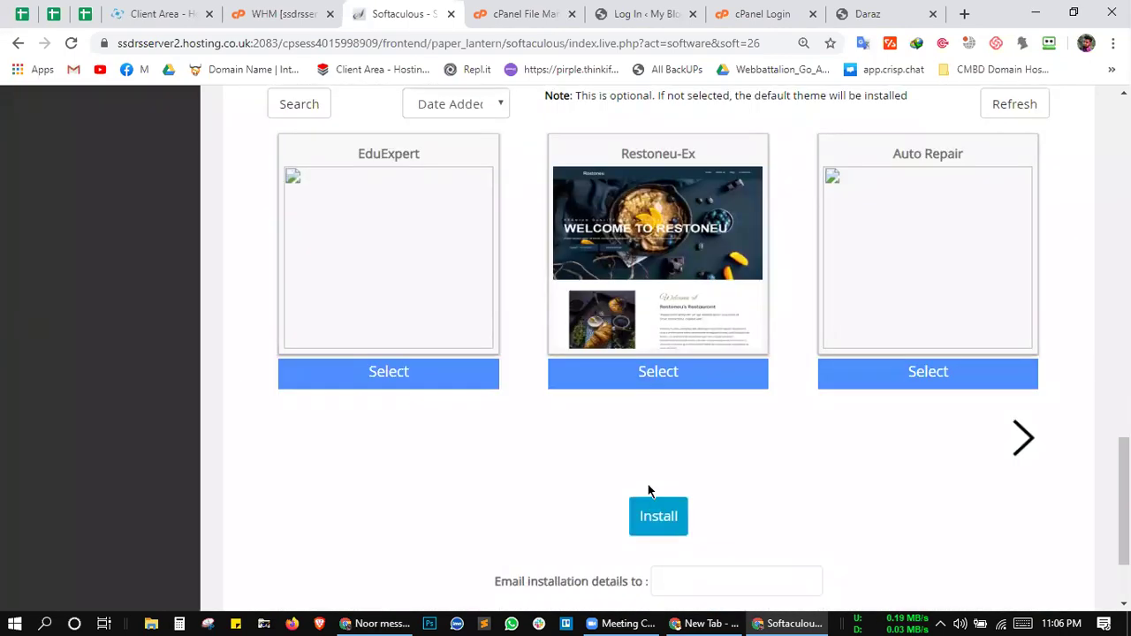
left_click(658, 389)
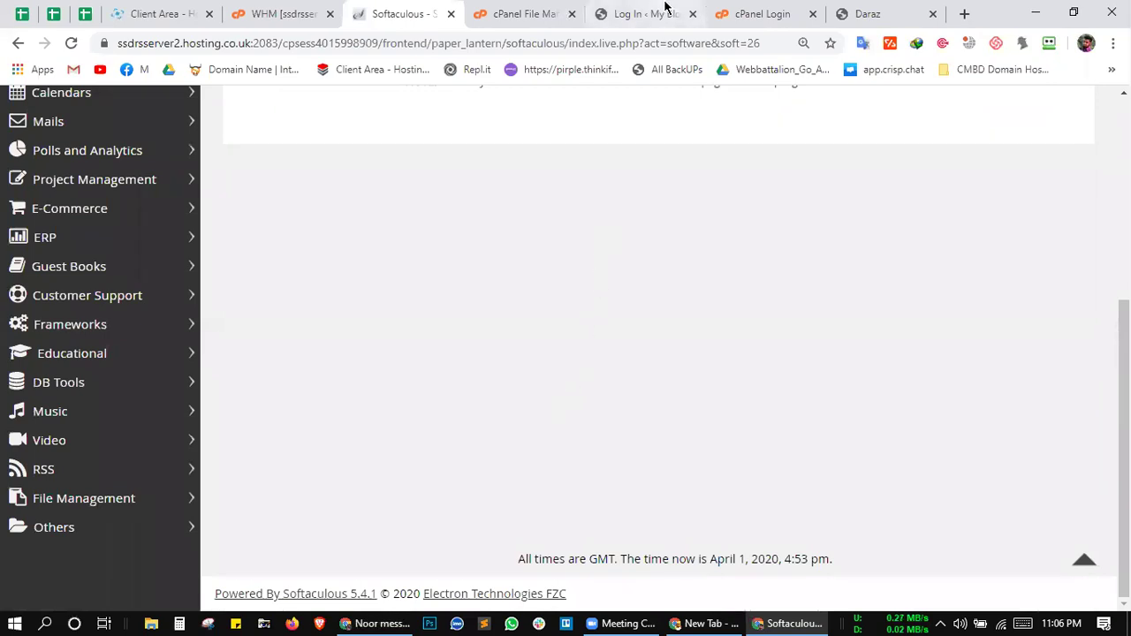
left_click(692, 13)
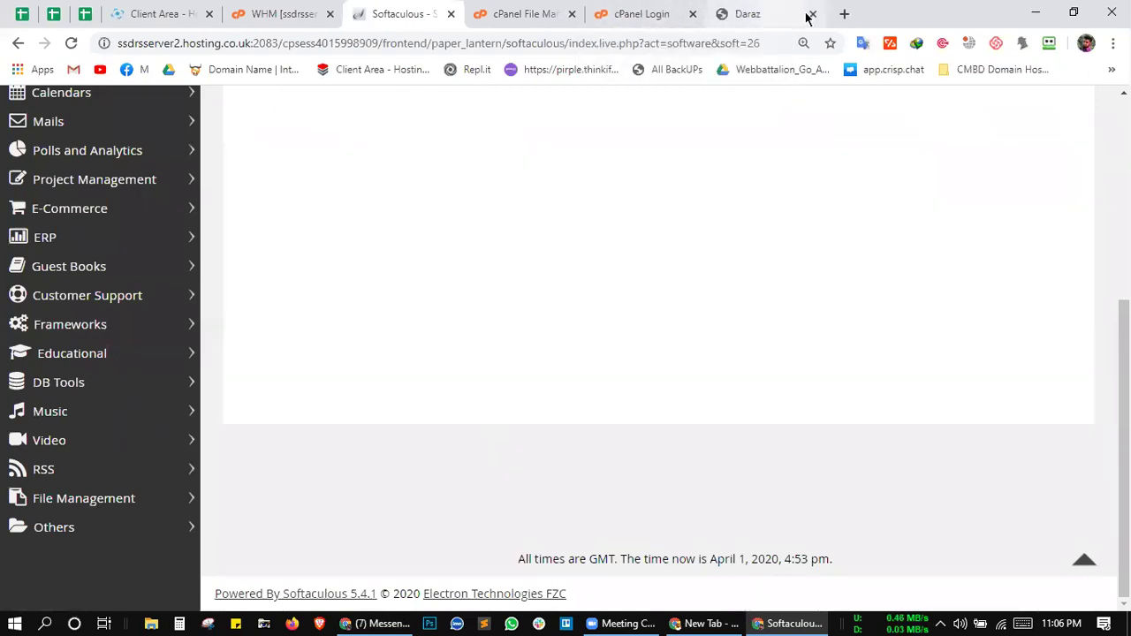
left_click(813, 13)
Step: Select the installed-at confirmation lines and dismiss the translate popup
scroll(642, 223, "up", 3)
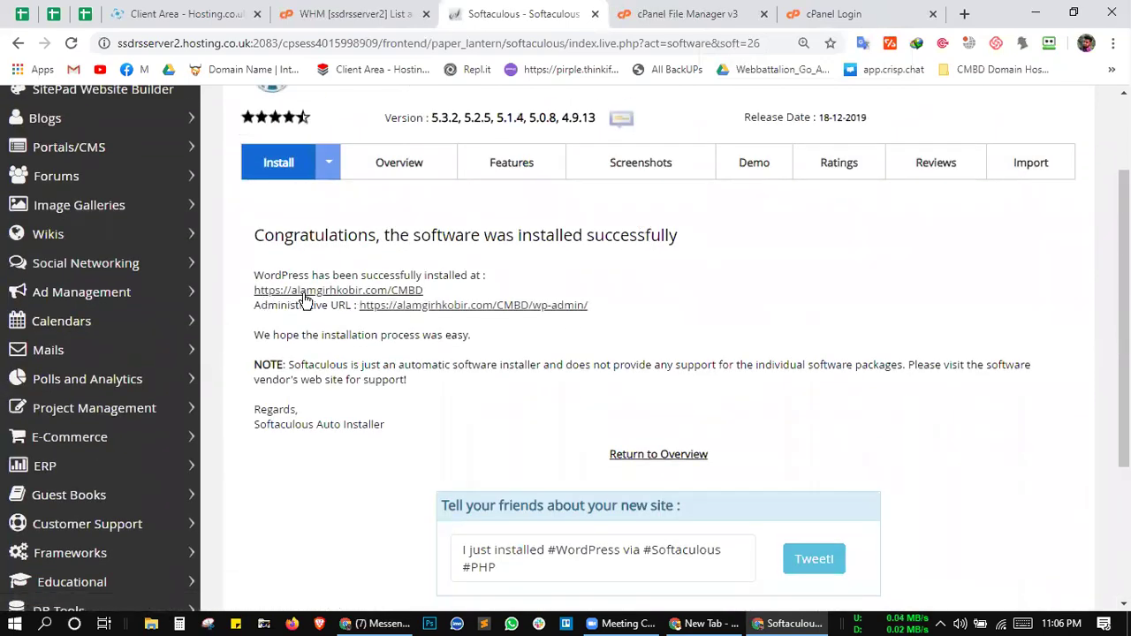
left_click_drag(438, 289, 532, 265)
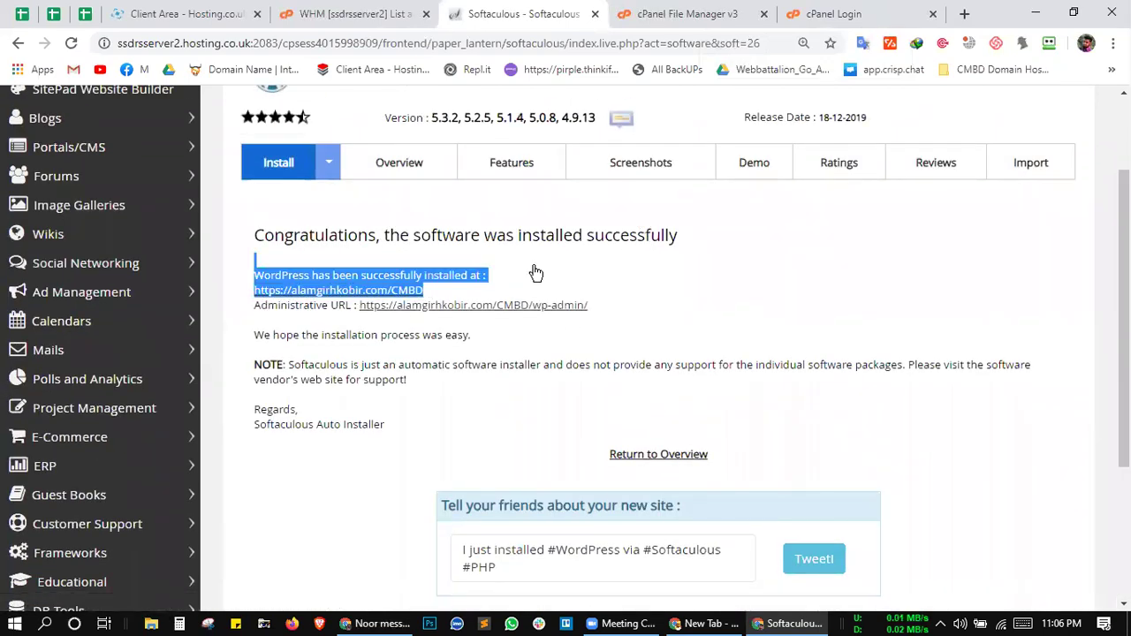
left_click(533, 254)
scroll(533, 252, "down", 3)
left_click(442, 448)
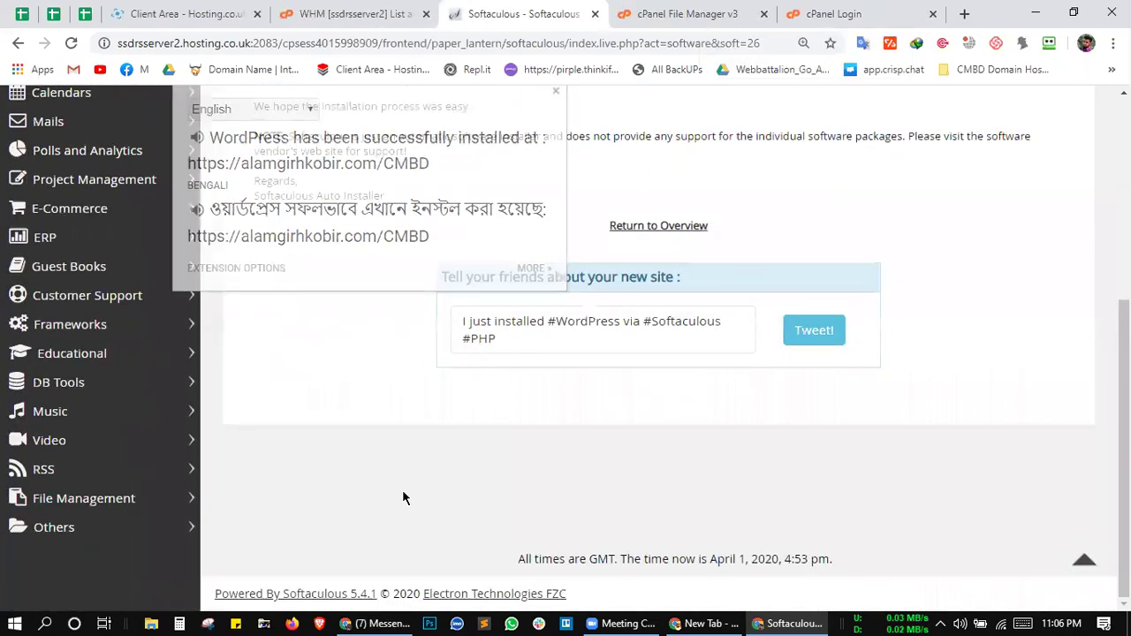
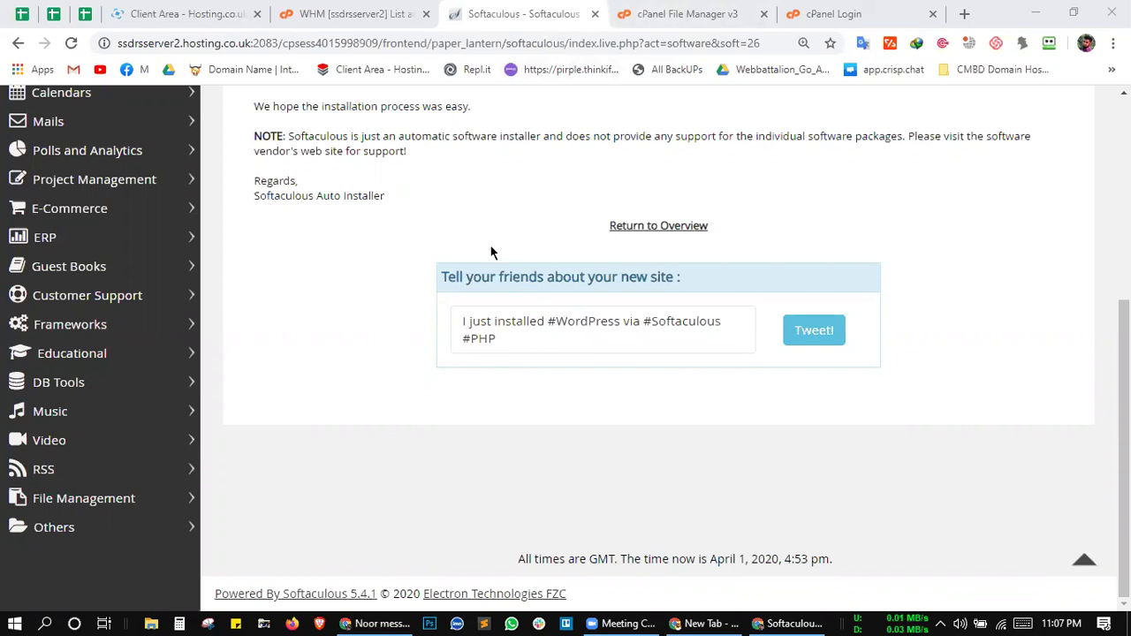
scroll(387, 315, "up", 4)
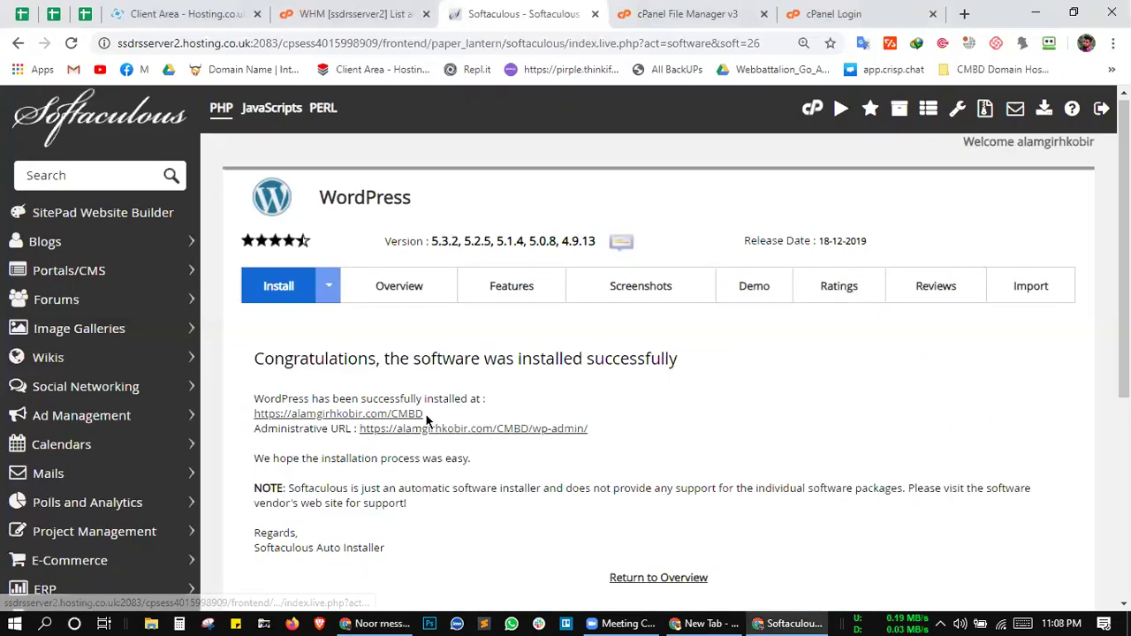
left_click_drag(425, 411, 250, 412)
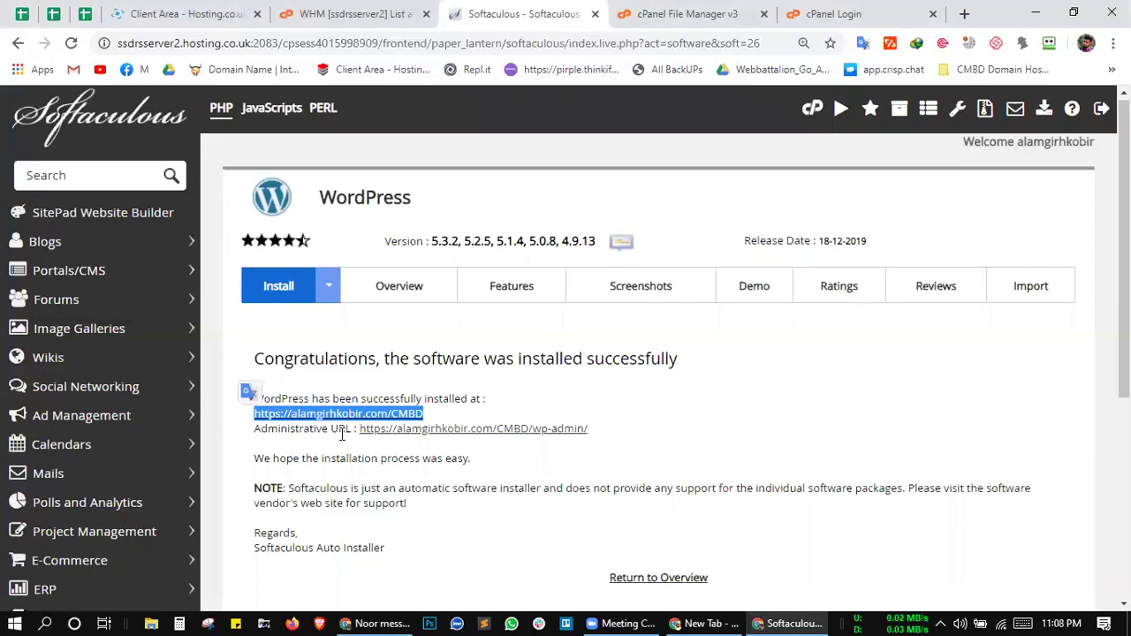
left_click(518, 411)
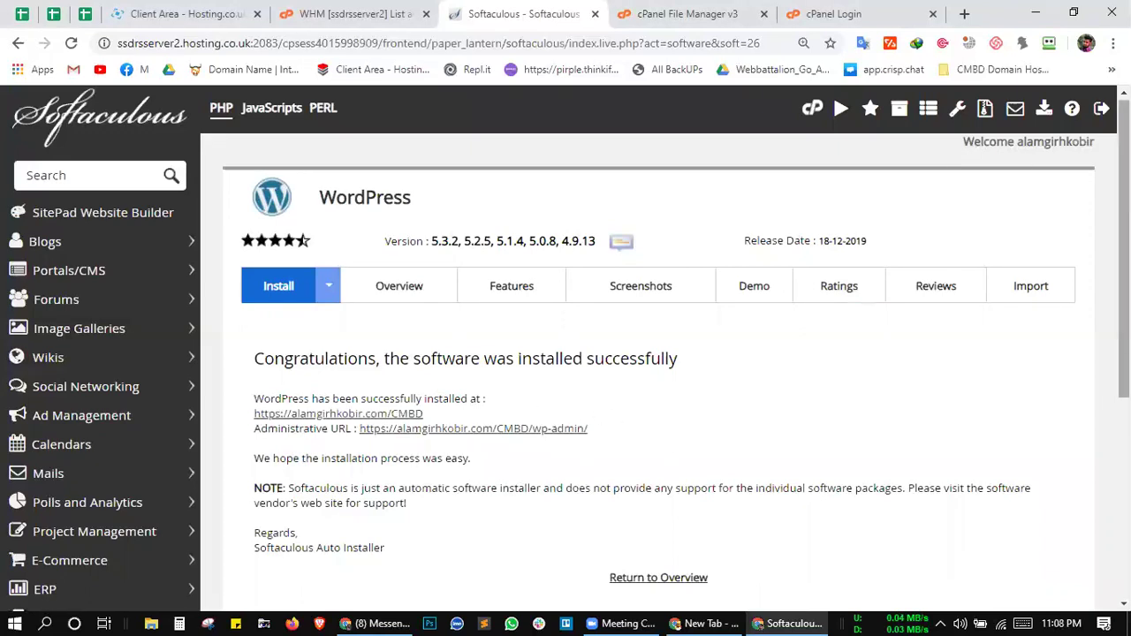
left_click(623, 623)
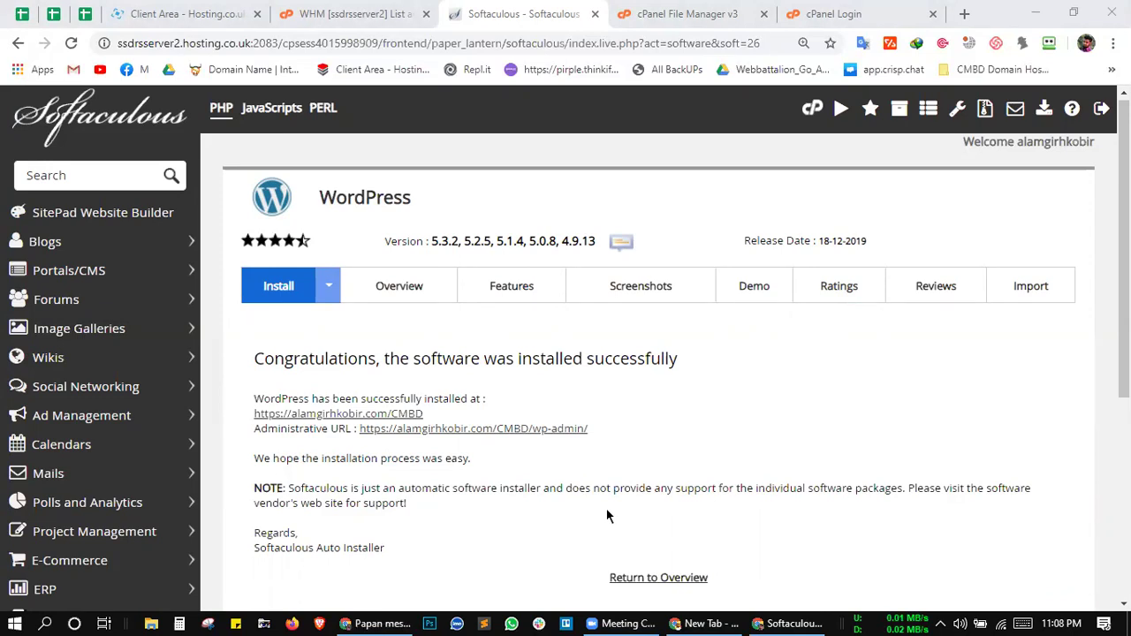
left_click(353, 13)
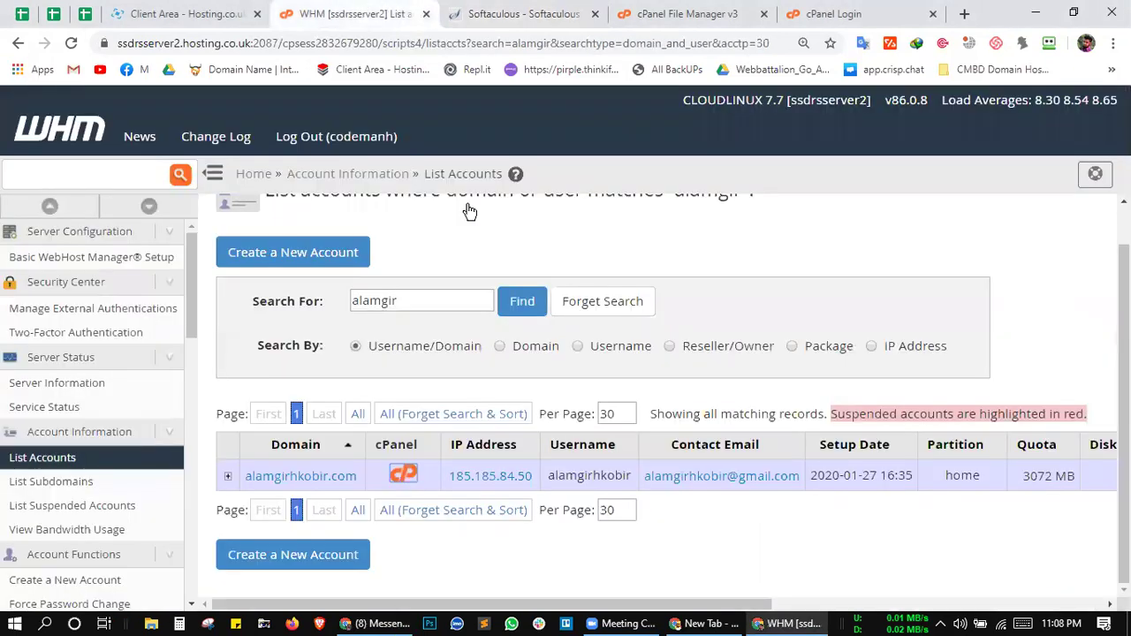
left_click(482, 13)
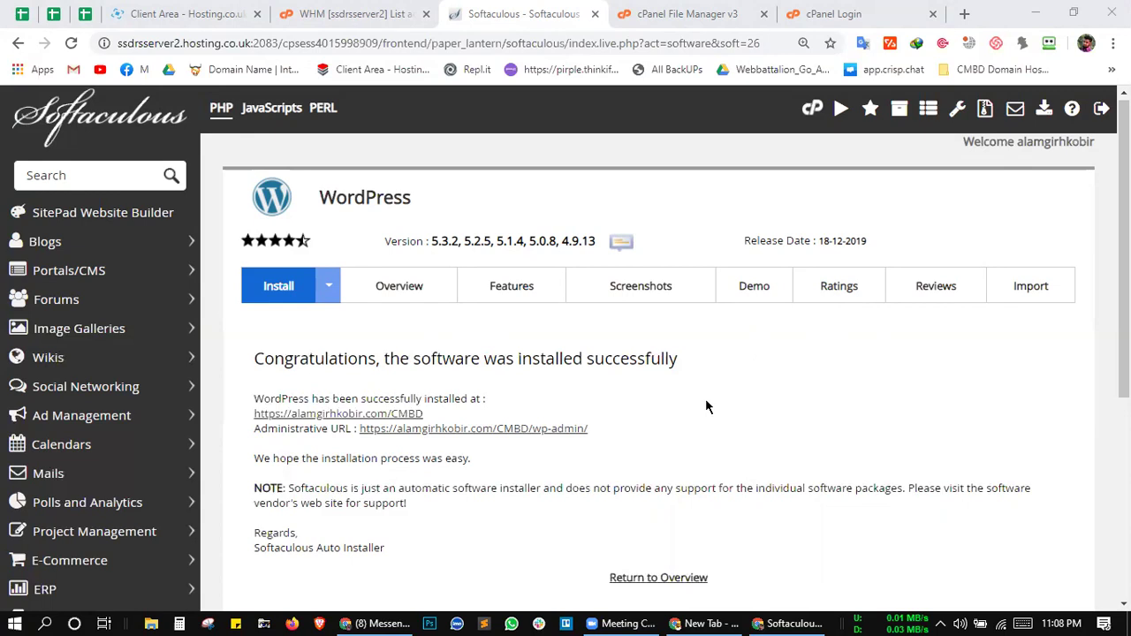
left_click_drag(705, 400, 412, 413)
left_click(452, 399)
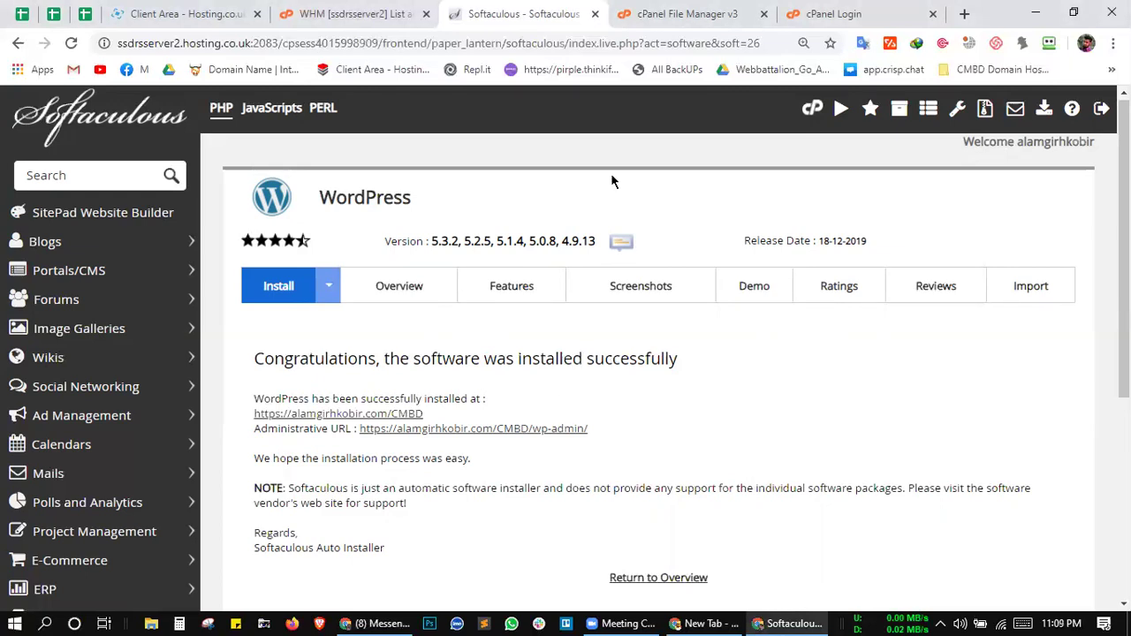
left_click(672, 7)
Step: Reopen File Manager from the cPanel home, enter public_html and select the new CMBD folder
scroll(551, 349, "up", 3)
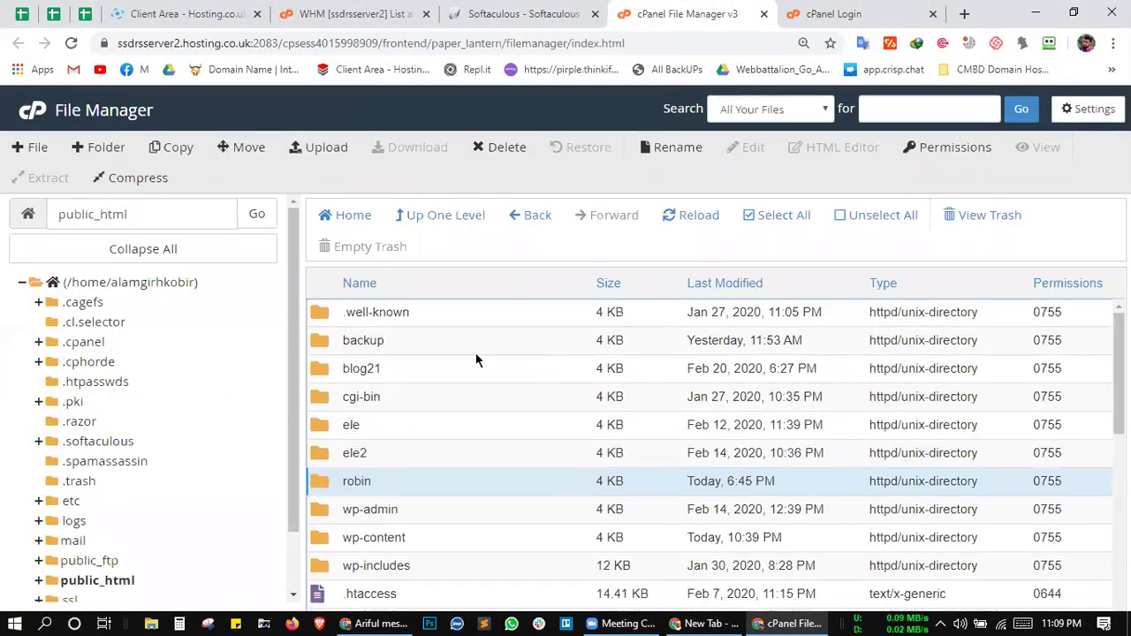
left_click(37, 115)
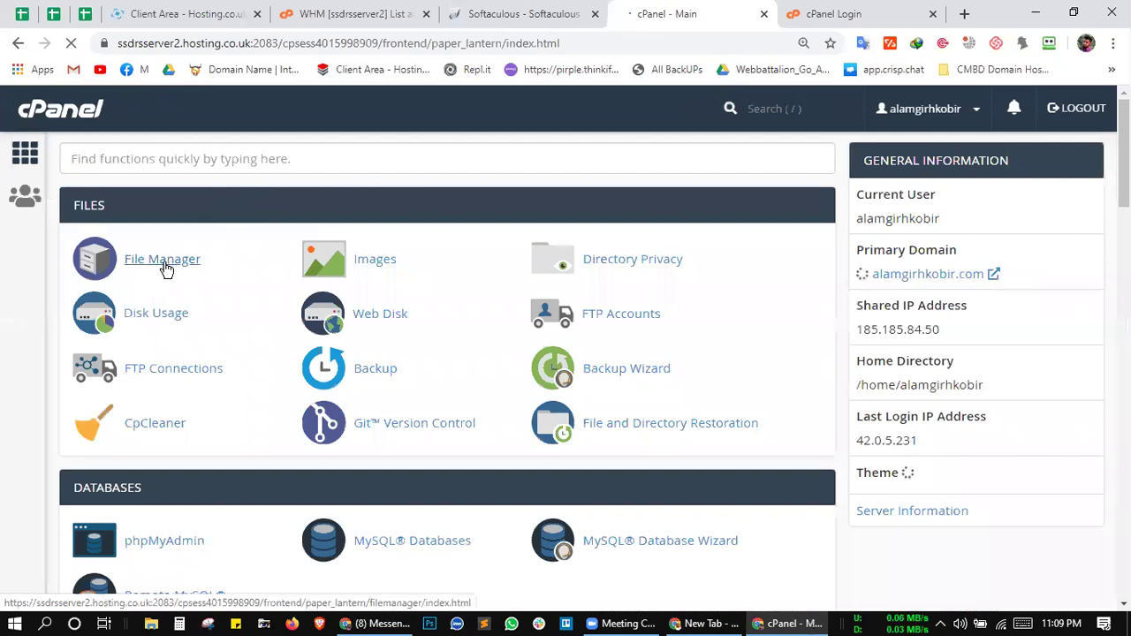
left_click(163, 260)
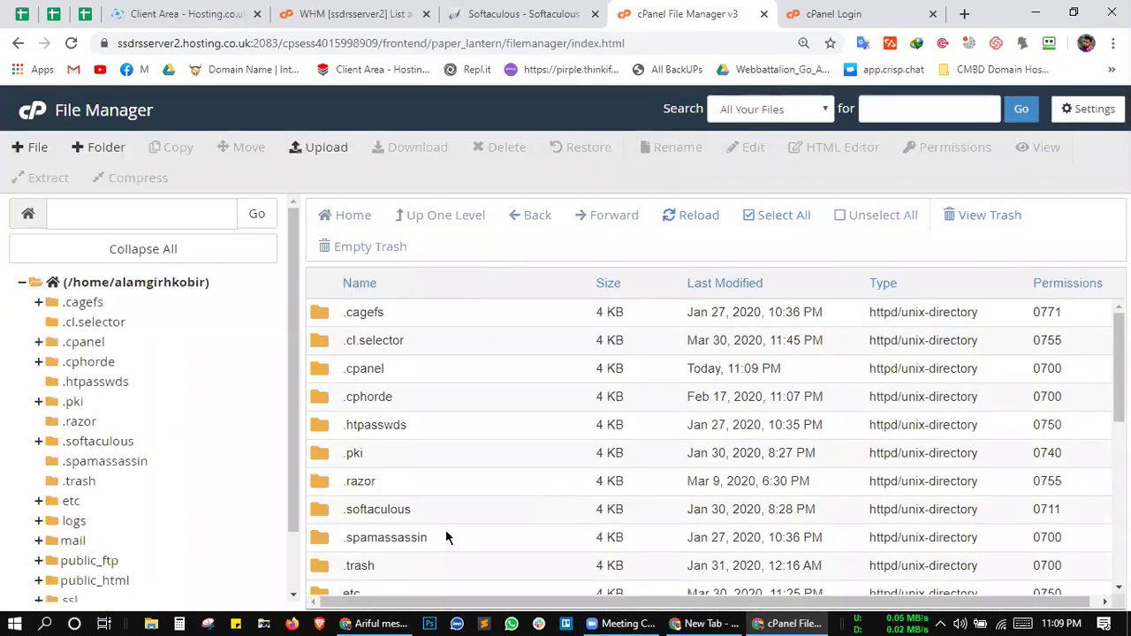
scroll(446, 530, "down", 3)
double_click(439, 418)
scroll(512, 479, "down", 5)
scroll(512, 478, "up", 5)
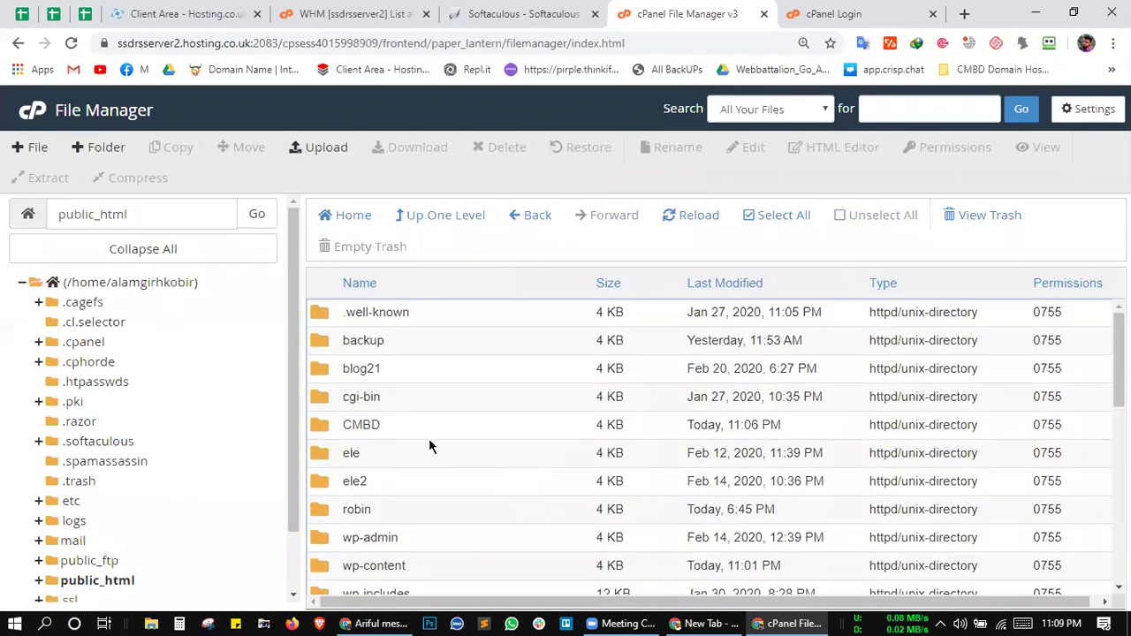
left_click(390, 423)
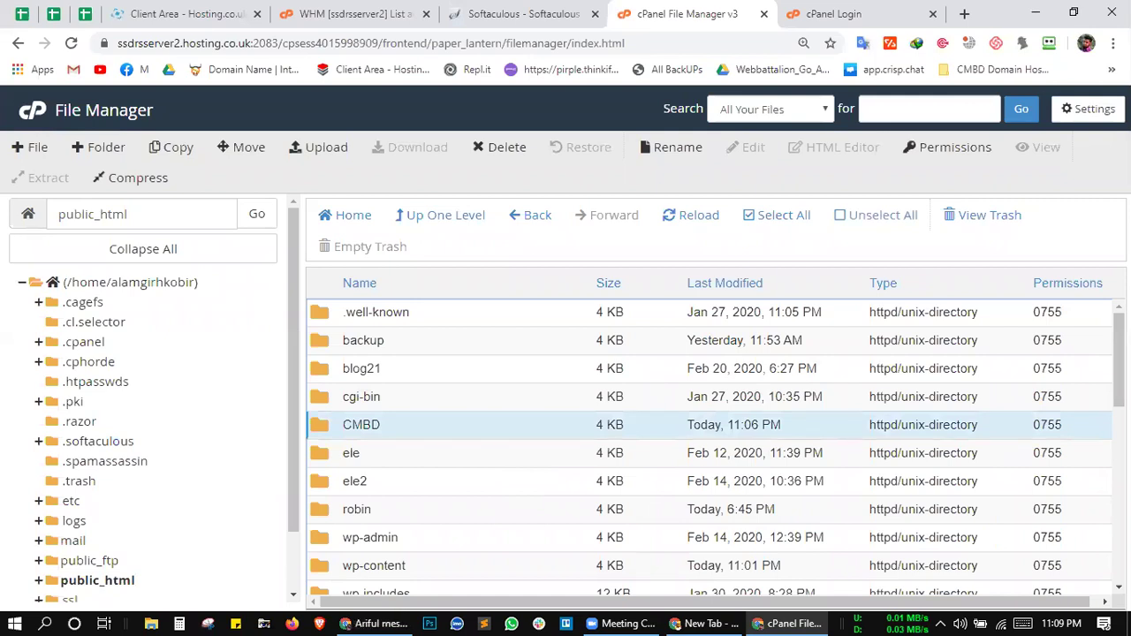
left_click(619, 623)
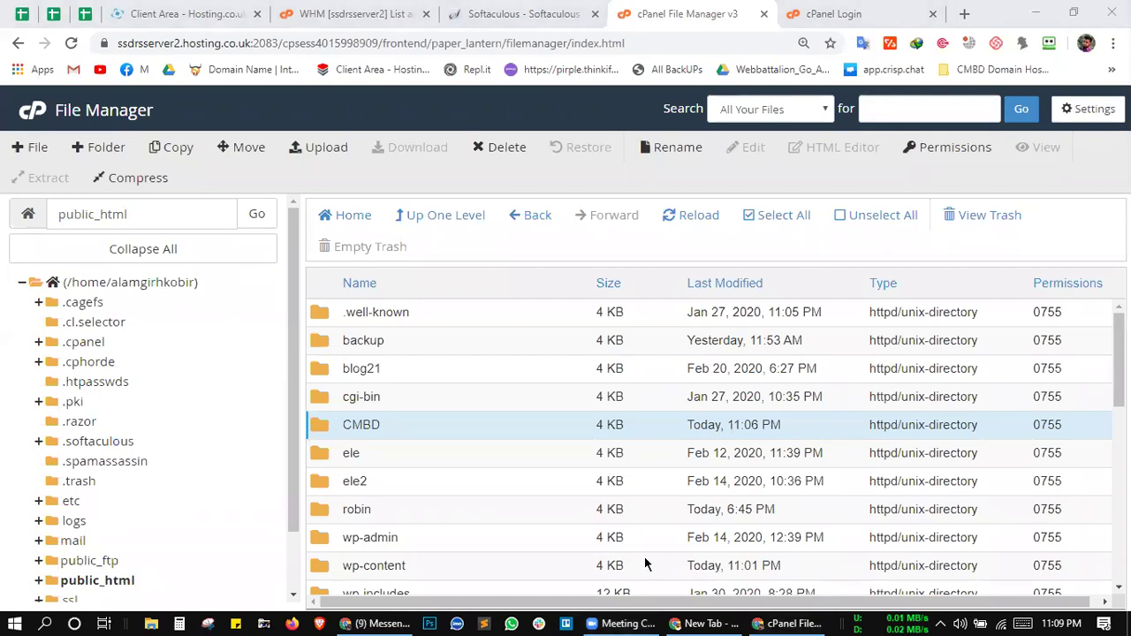
left_click(403, 429)
Step: Look inside the CMBD folder, then go up through public_html to the home directory
double_click(422, 426)
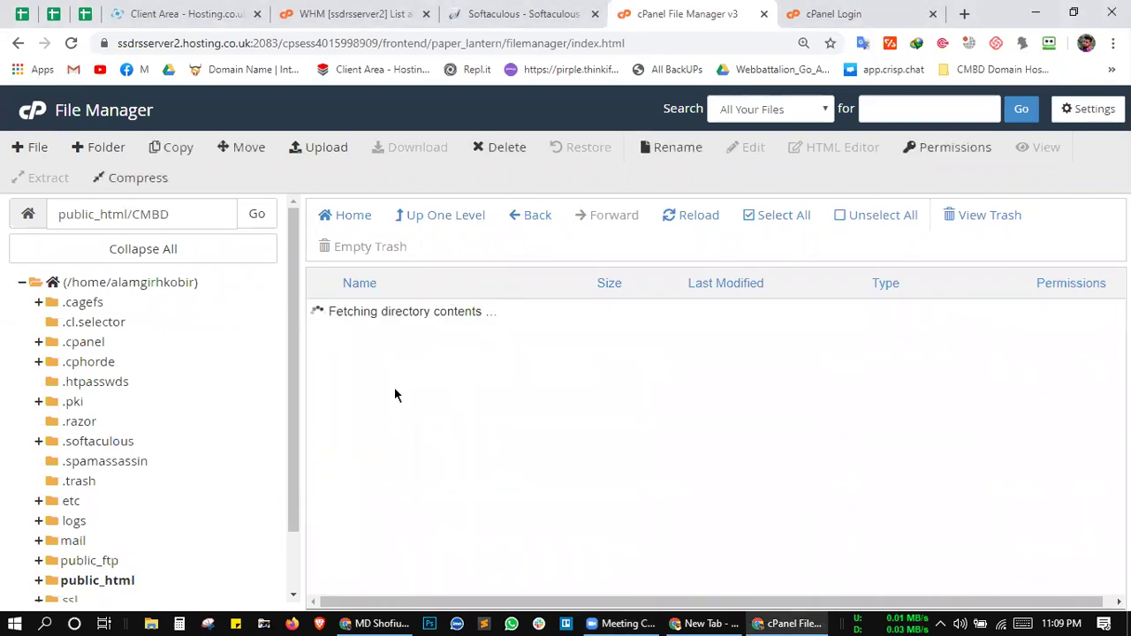
scroll(503, 439, "down", 4)
scroll(503, 439, "up", 4)
scroll(503, 431, "down", 3)
scroll(503, 432, "up", 3)
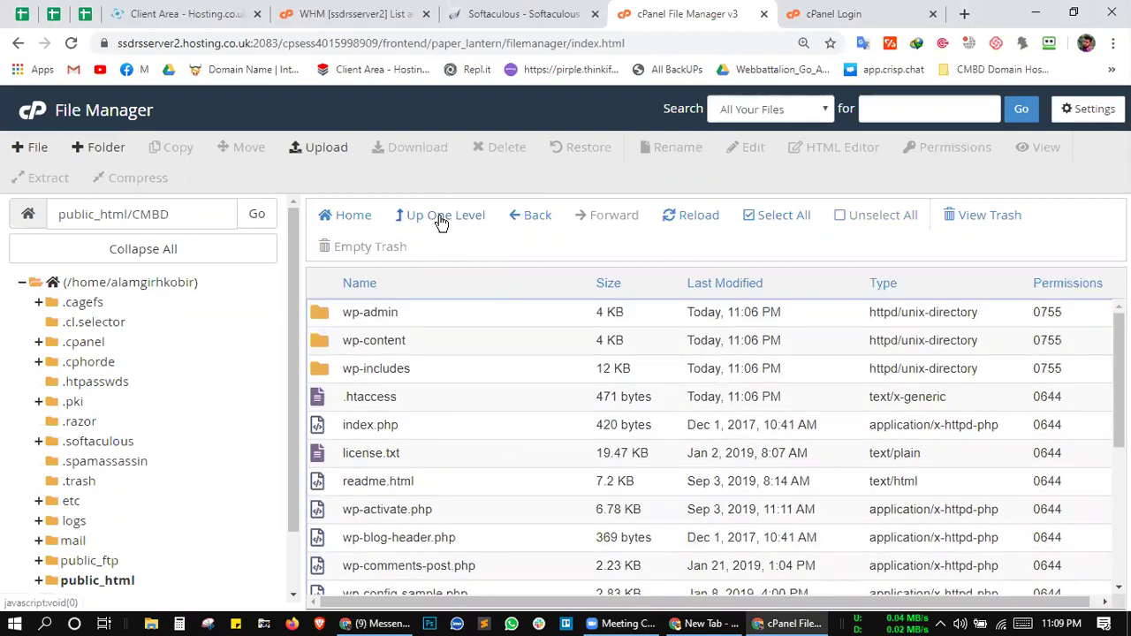
left_click(445, 219)
left_click(452, 220)
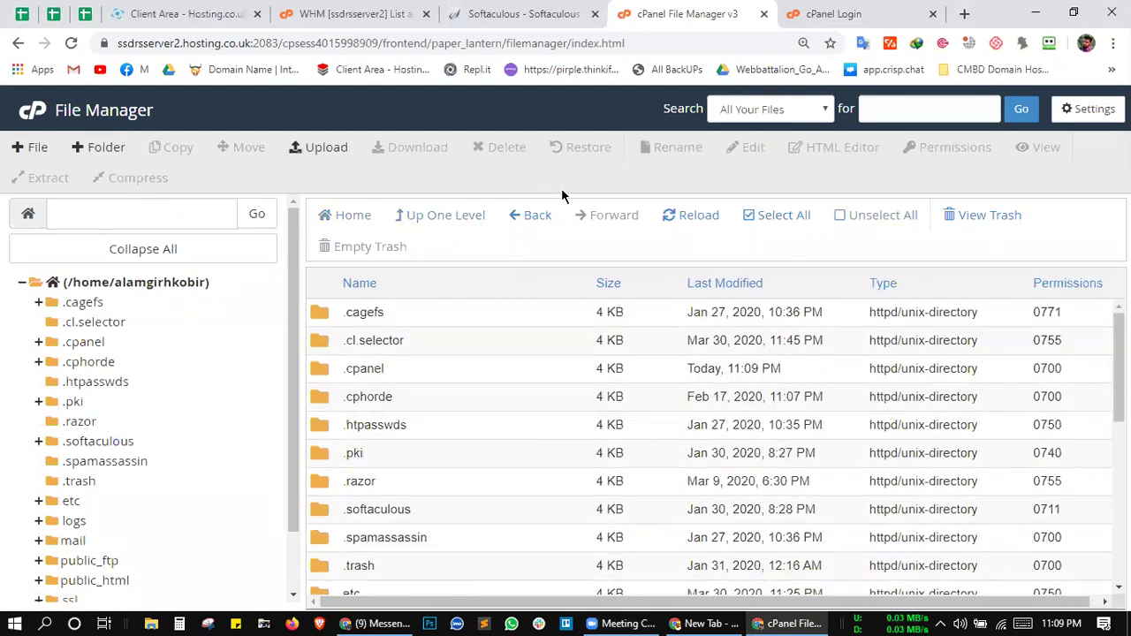
scroll(582, 417, "down", 5)
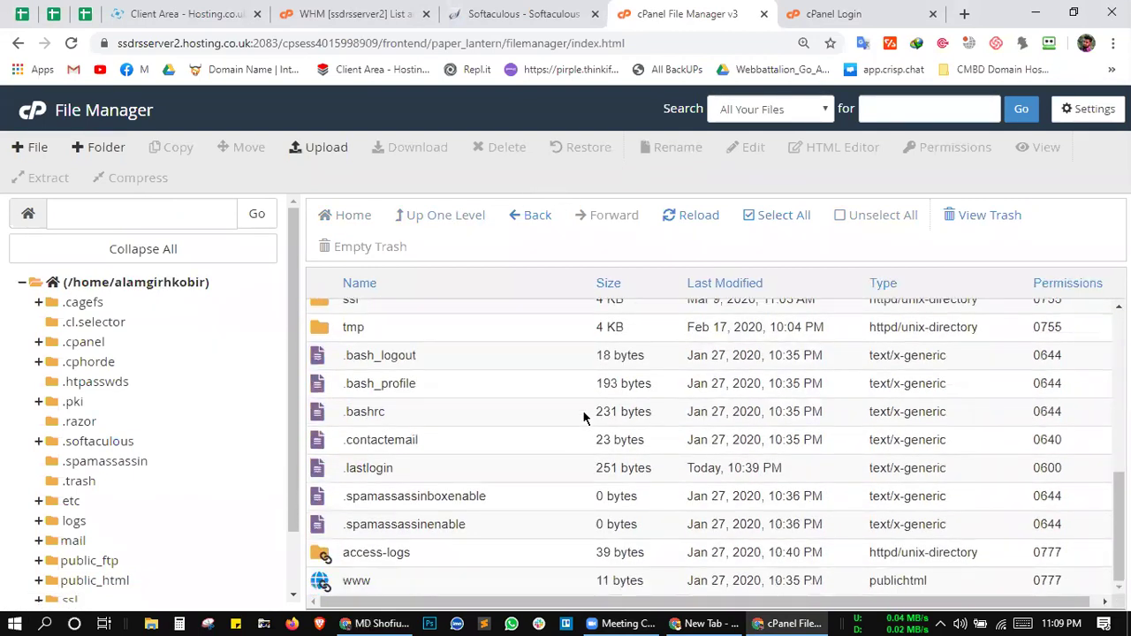
scroll(583, 417, "up", 5)
scroll(584, 417, "down", 5)
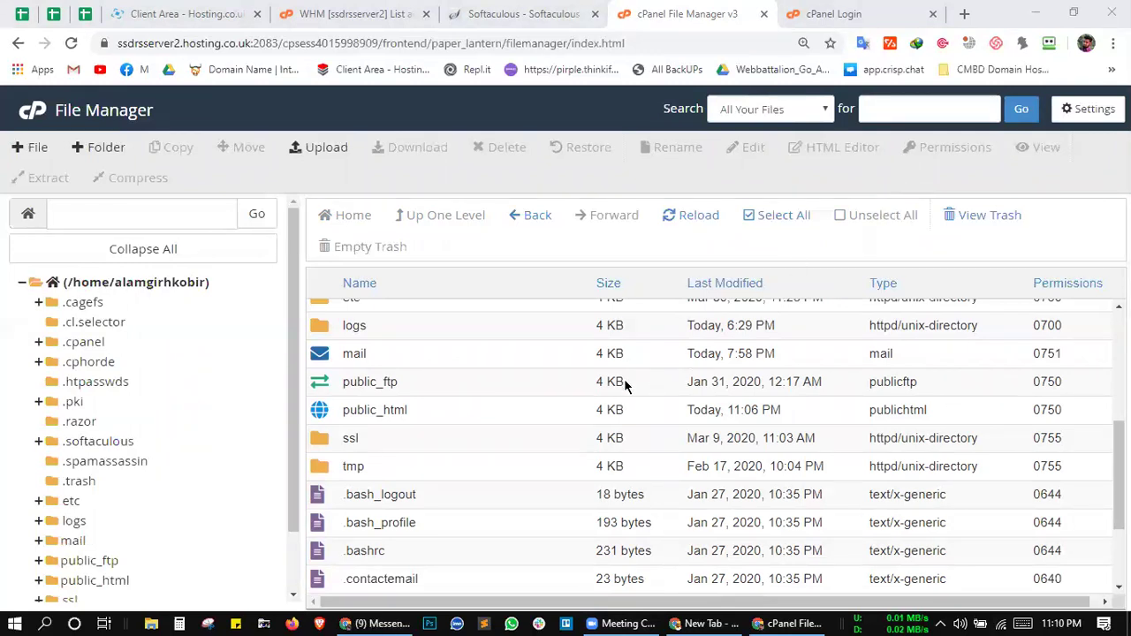
left_click(512, 44)
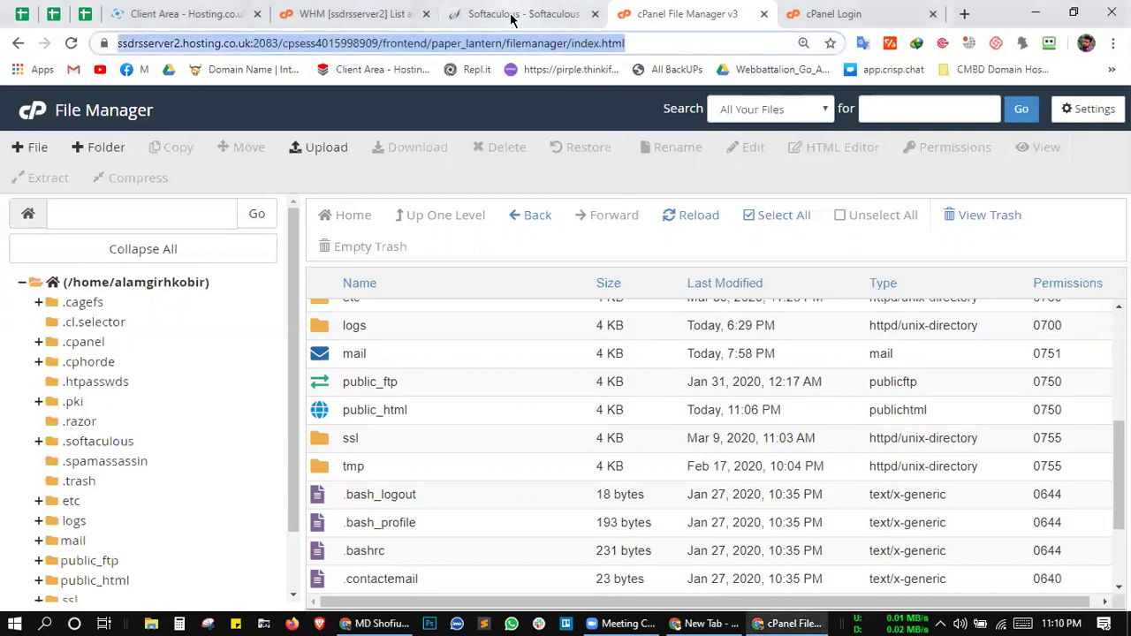
left_click(514, 15)
left_click_drag(424, 414, 255, 422)
key("ctrl+c")
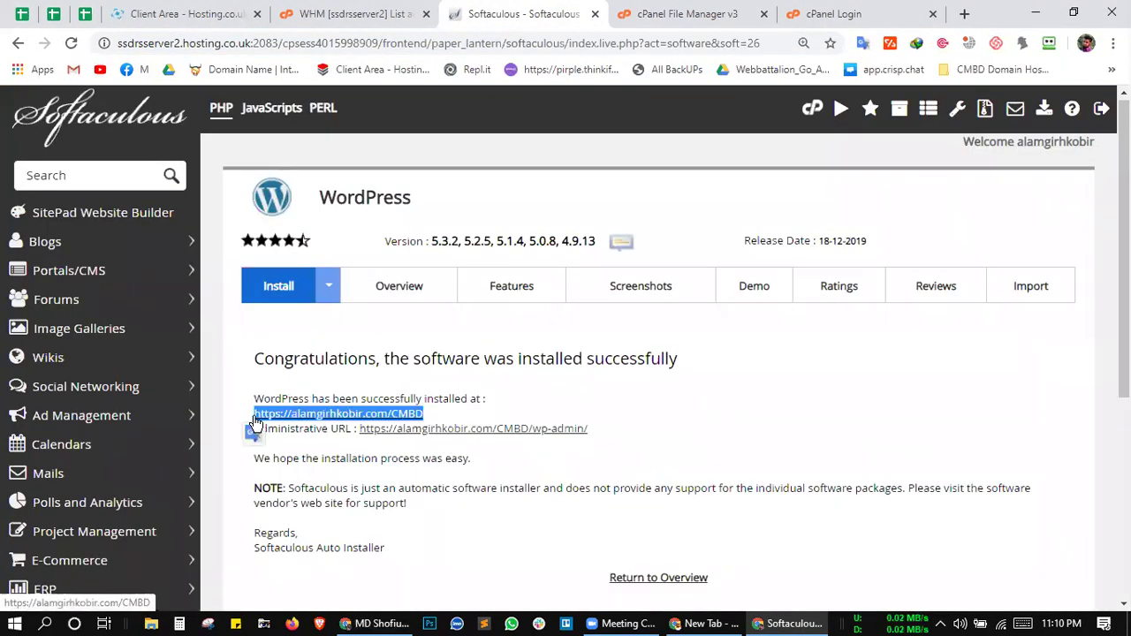
key("ctrl+shift+n")
key("ctrl+v")
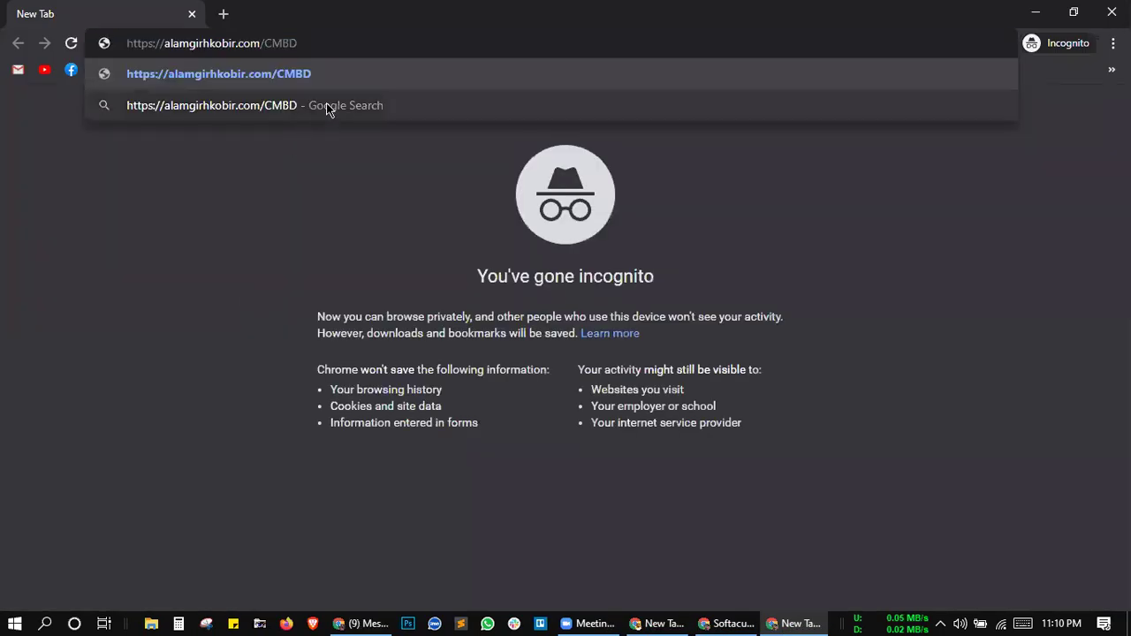
left_click(249, 225)
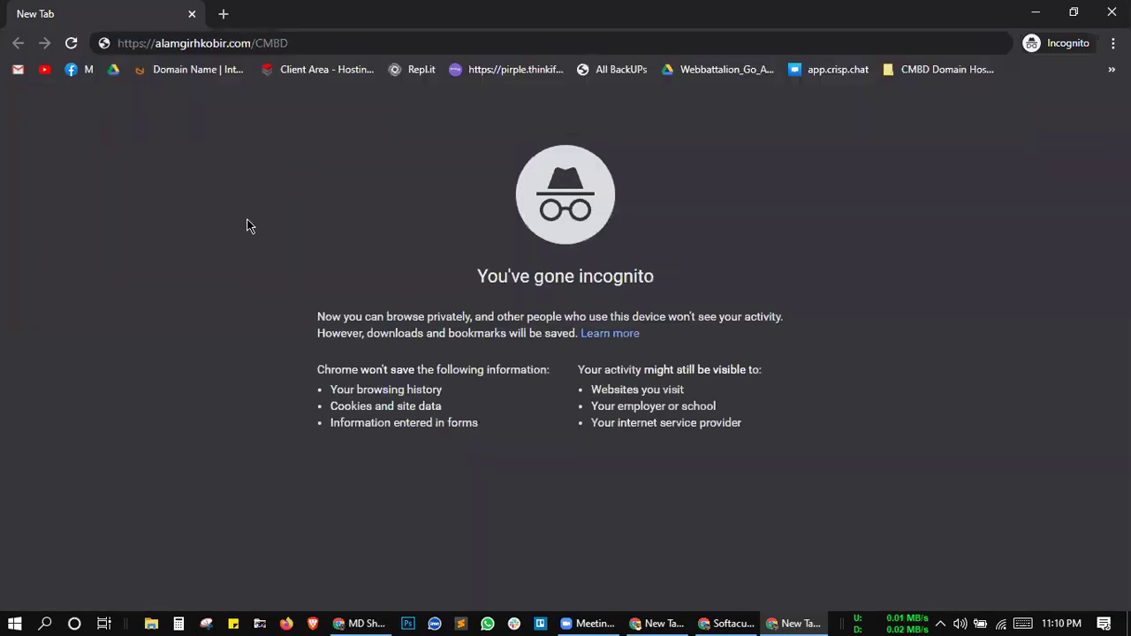
left_click(321, 43)
key("Return")
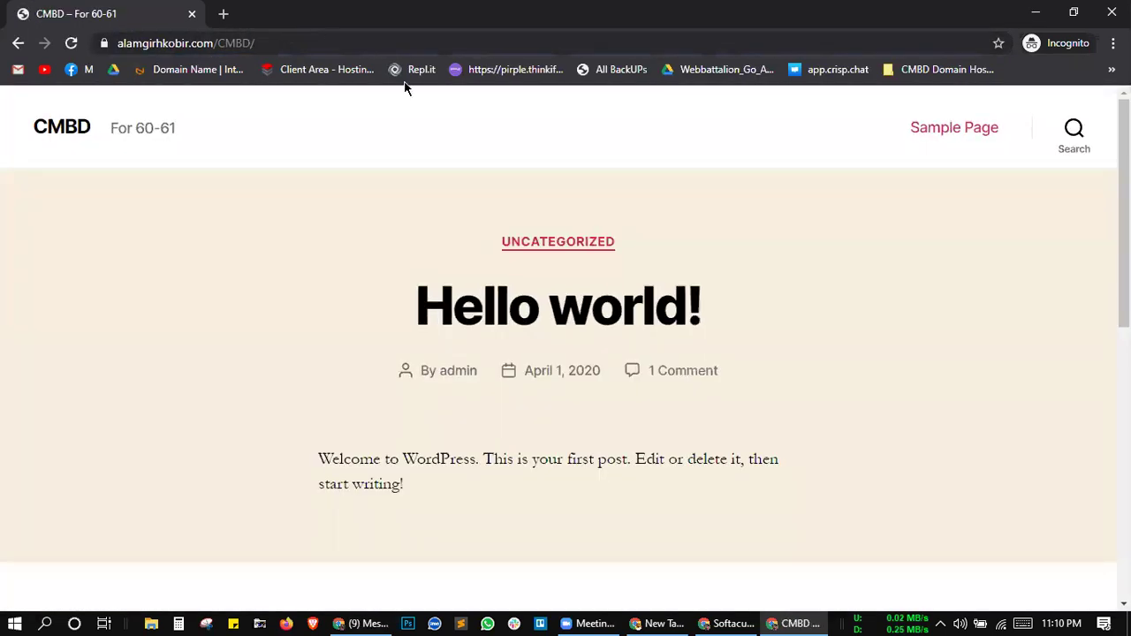
scroll(445, 309, "down", 10)
scroll(445, 309, "up", 12)
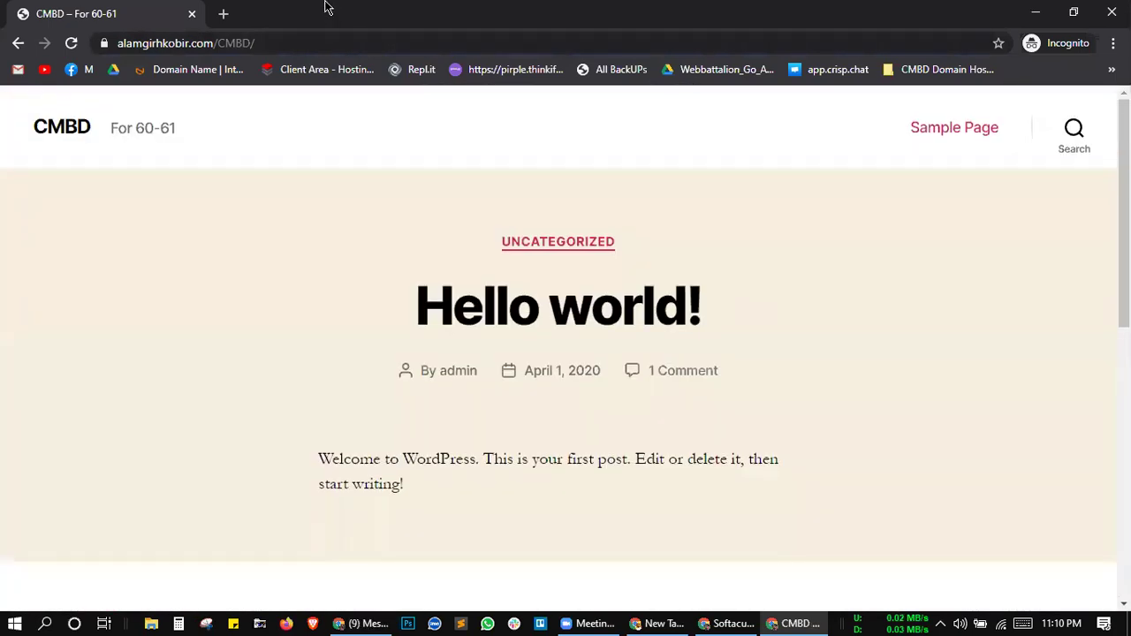
Step: Append wp-admin to the site address to load the WordPress login page
left_click(279, 43)
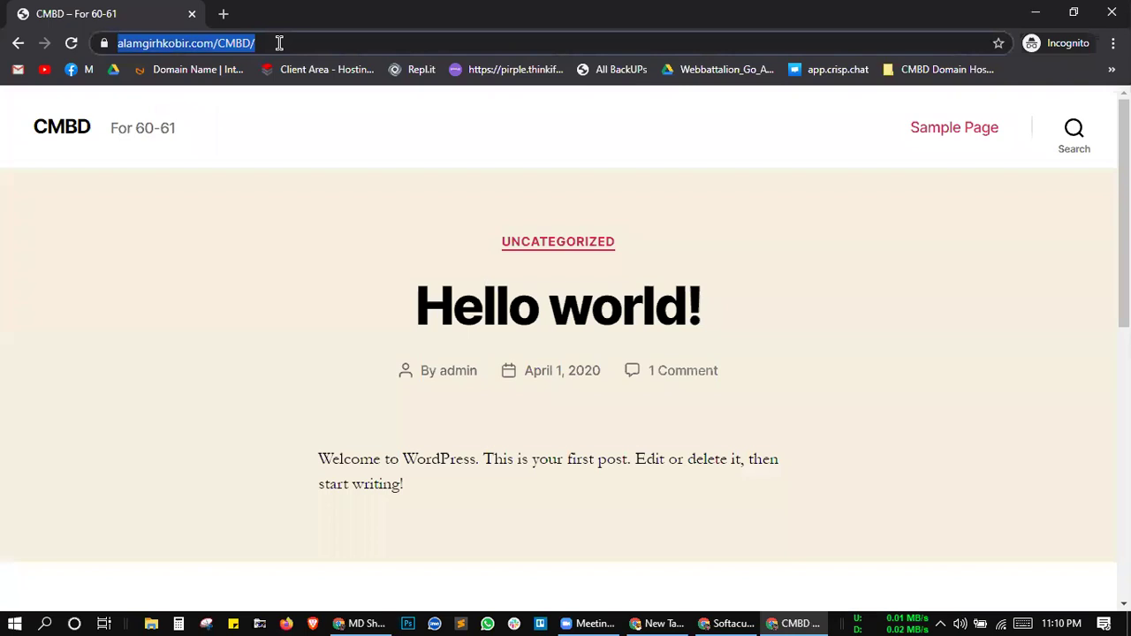
left_click(279, 43)
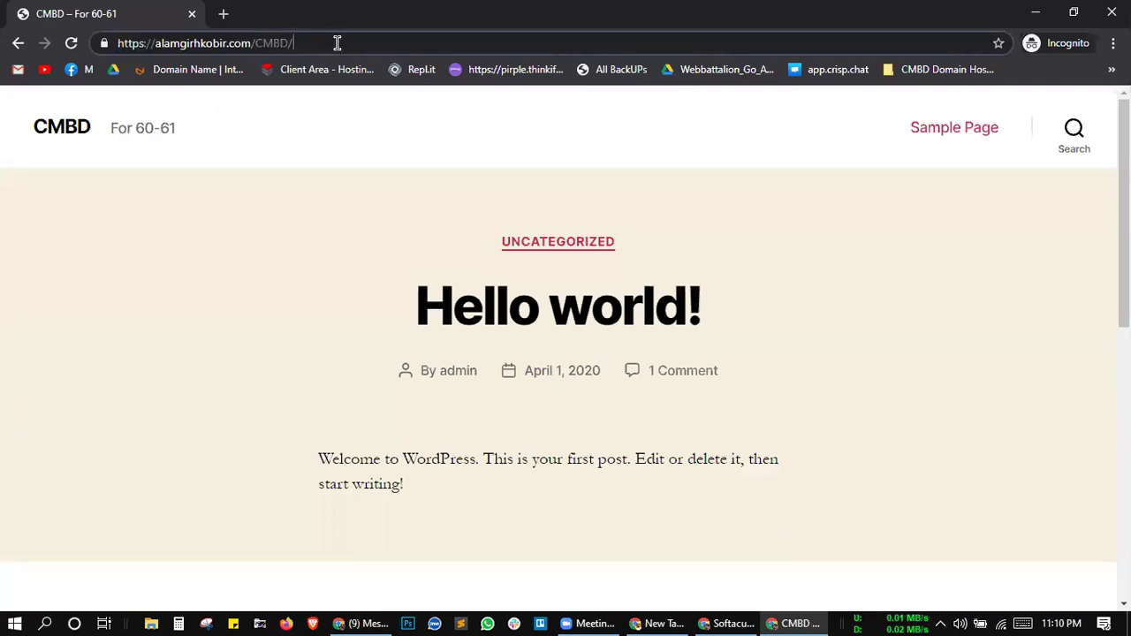
type("wp-")
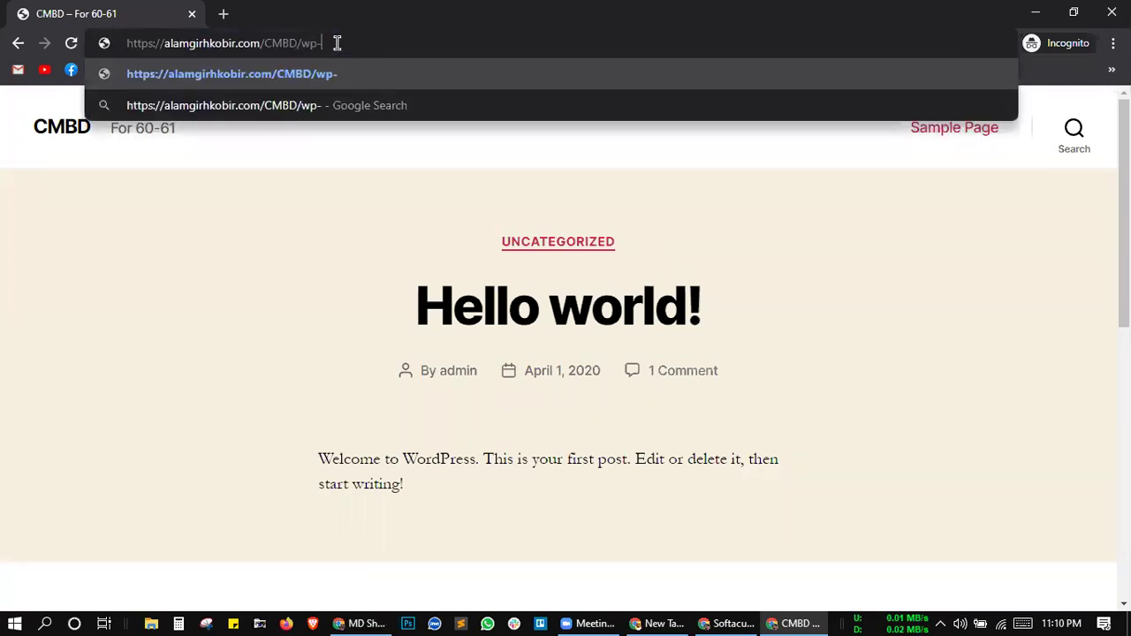
type("admin")
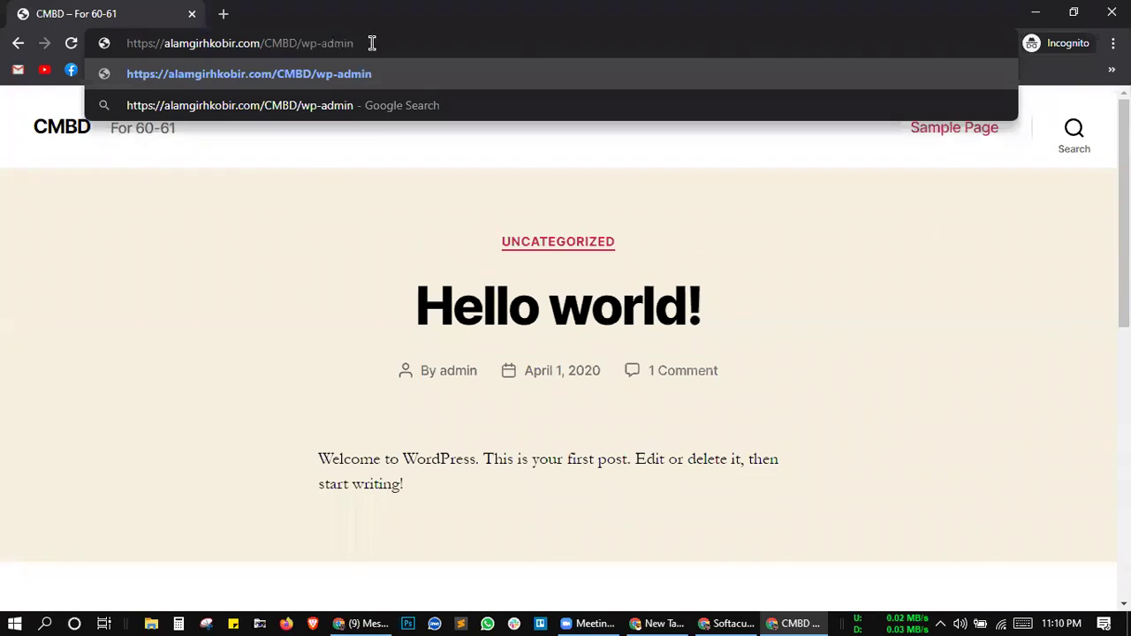
key("Return")
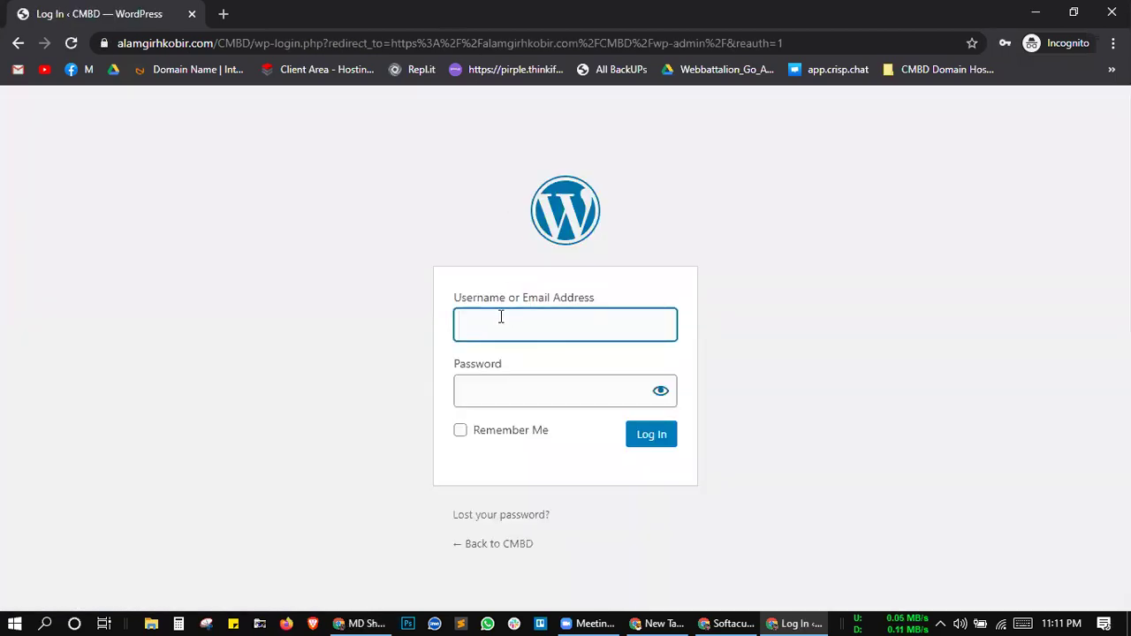
Step: Enter the admin username and account password, tick Remember Me, and submit the login
left_click(500, 318)
left_click(742, 305)
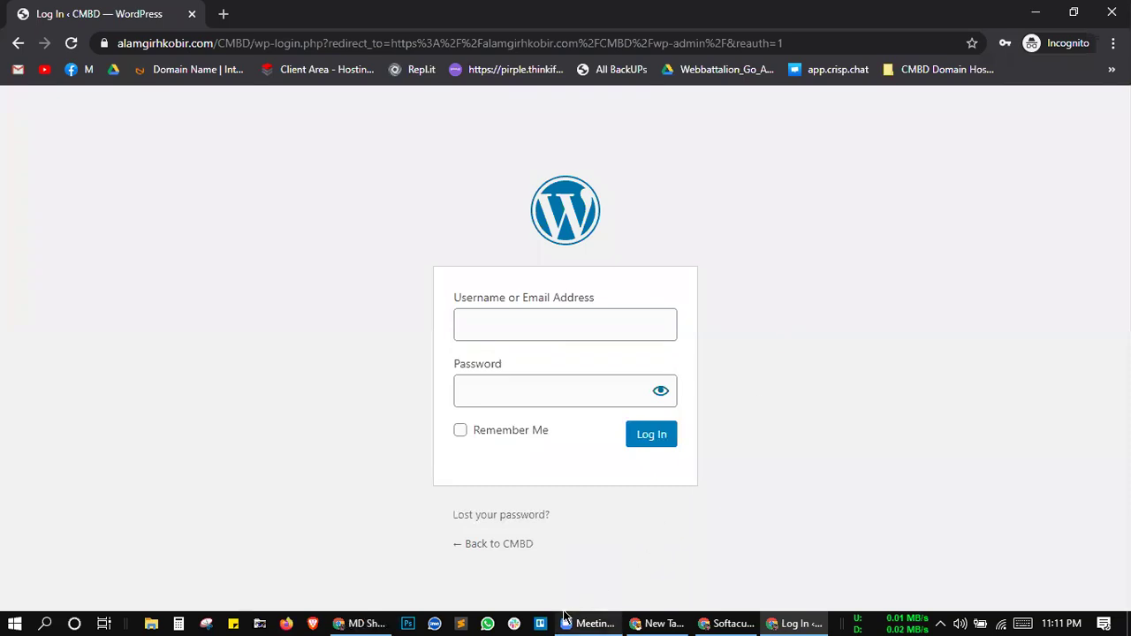
left_click(588, 623)
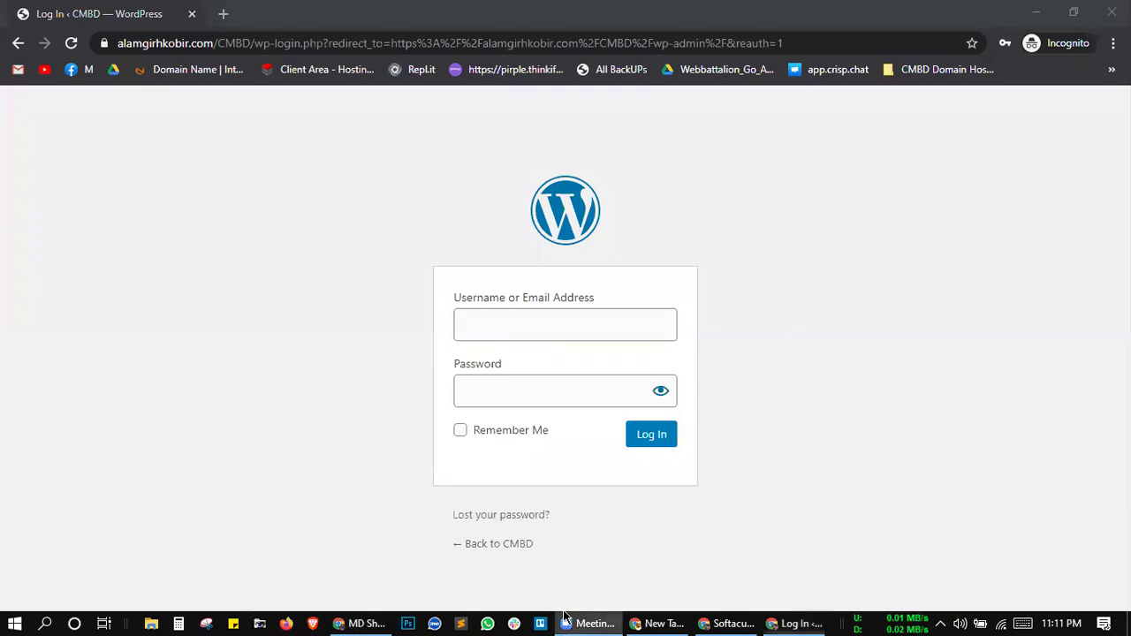
left_click(537, 330)
type("admin")
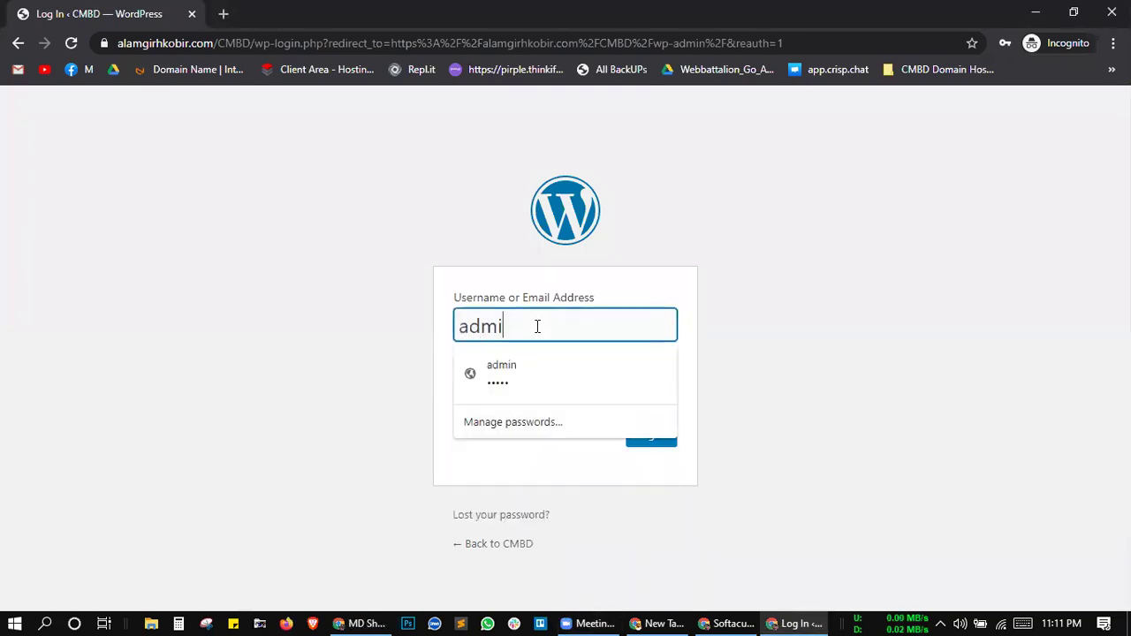
left_click(367, 379)
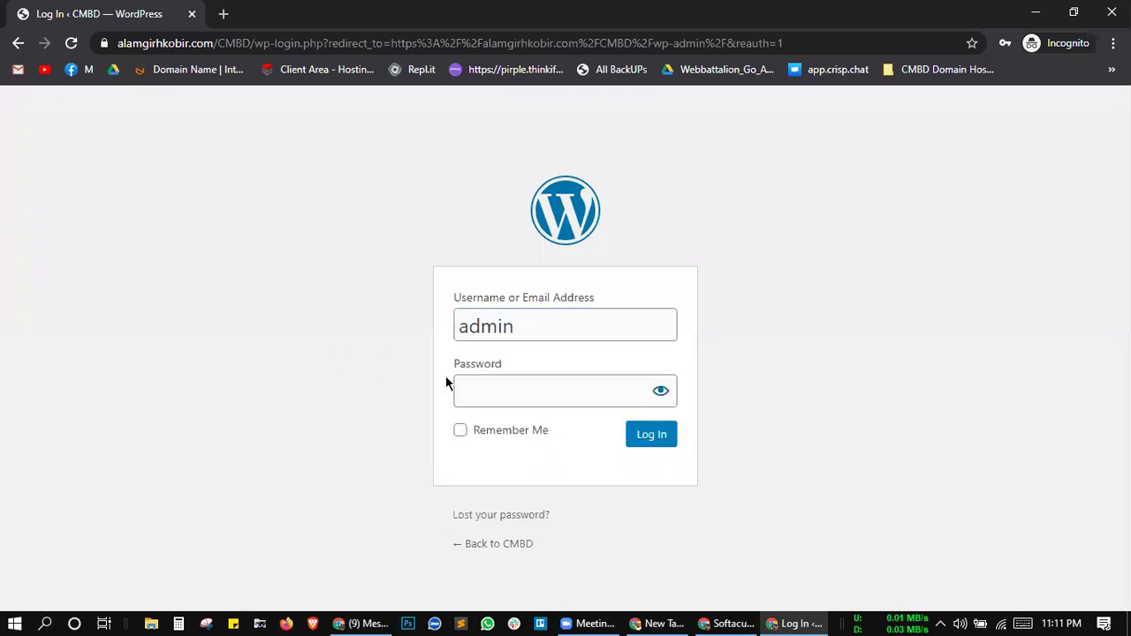
left_click(495, 391)
type("admi")
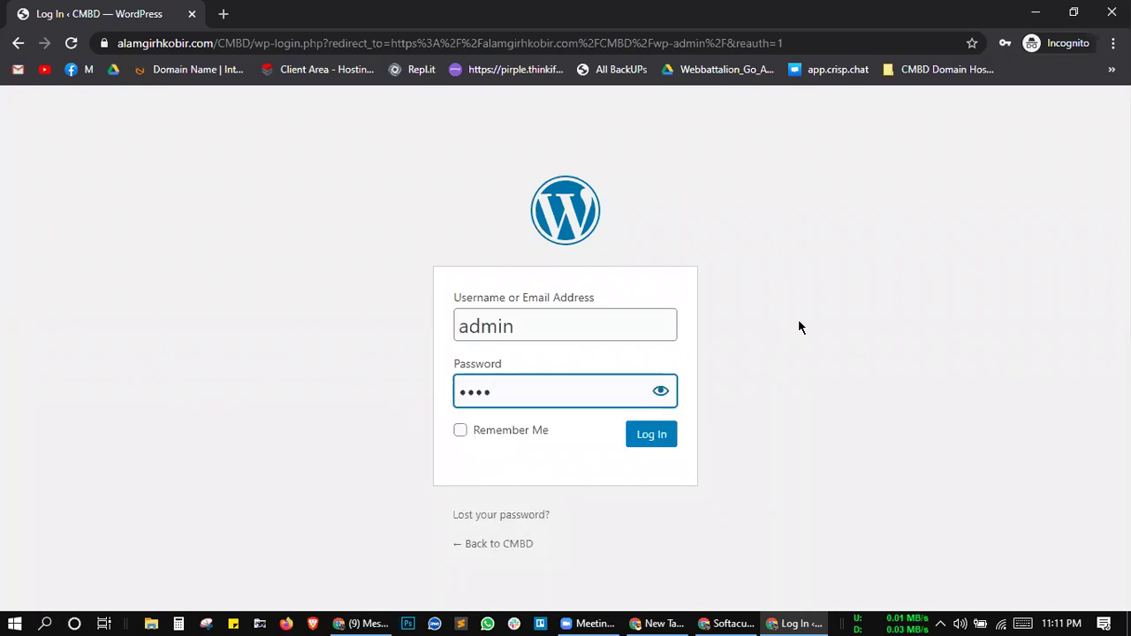
left_click(512, 433)
left_click(667, 429)
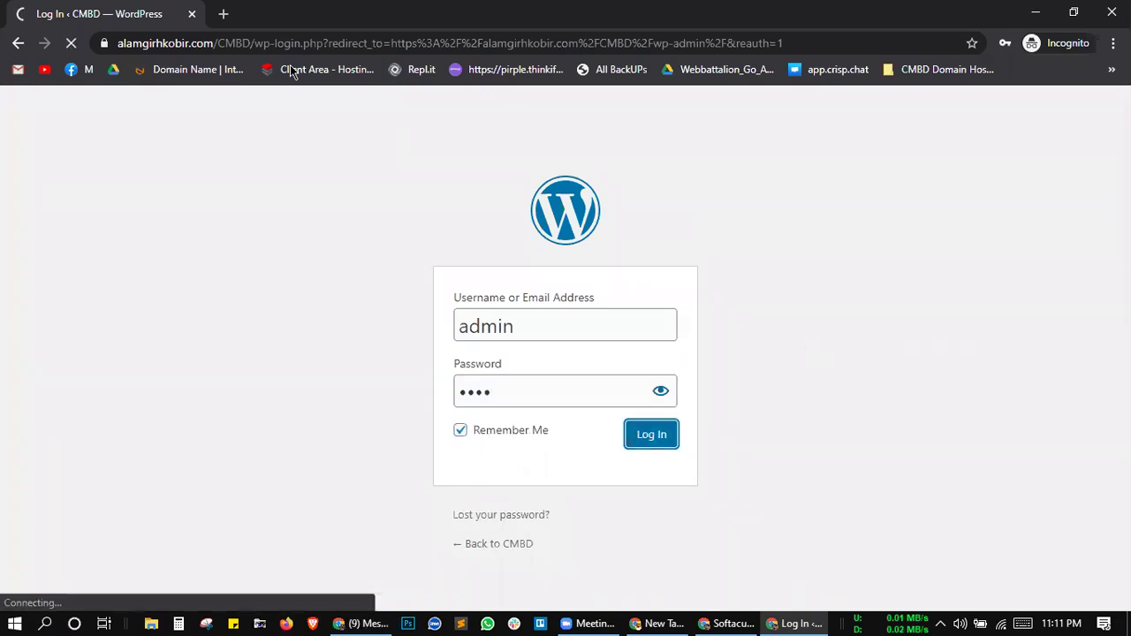